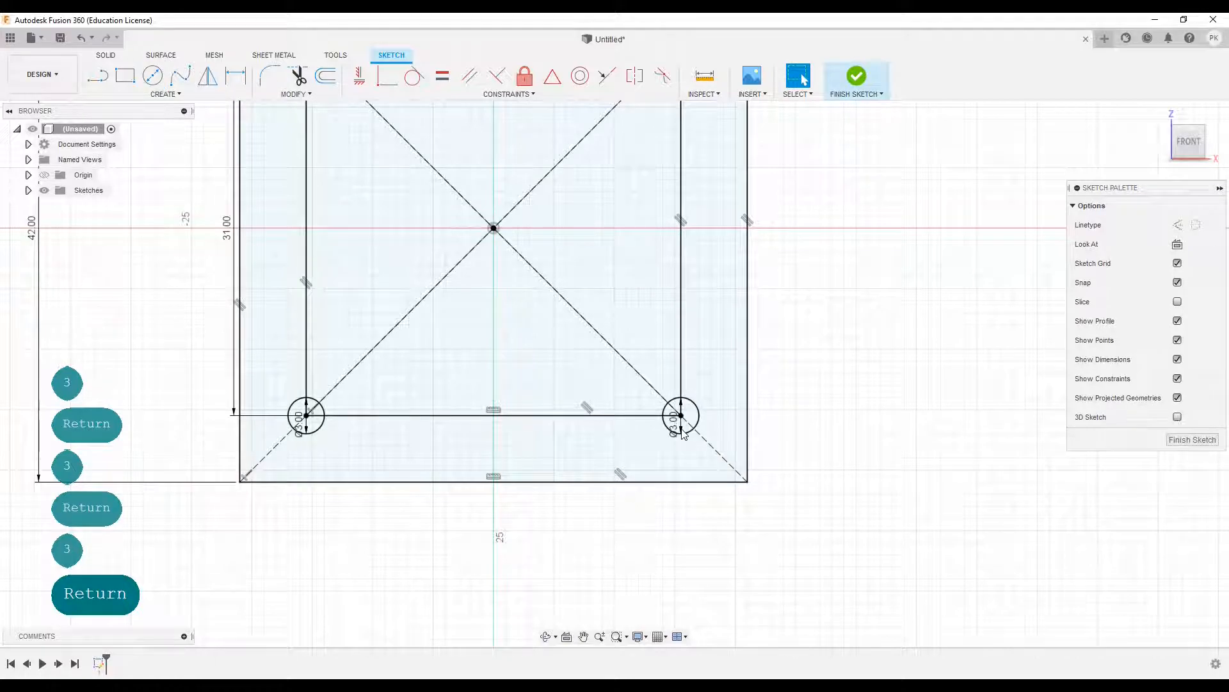
- Trim away the inner 31 mm square and the diagonal construction lines between and beyond the four hole circles
key(t)
click(594, 410)
drag(594, 410, 722, 431)
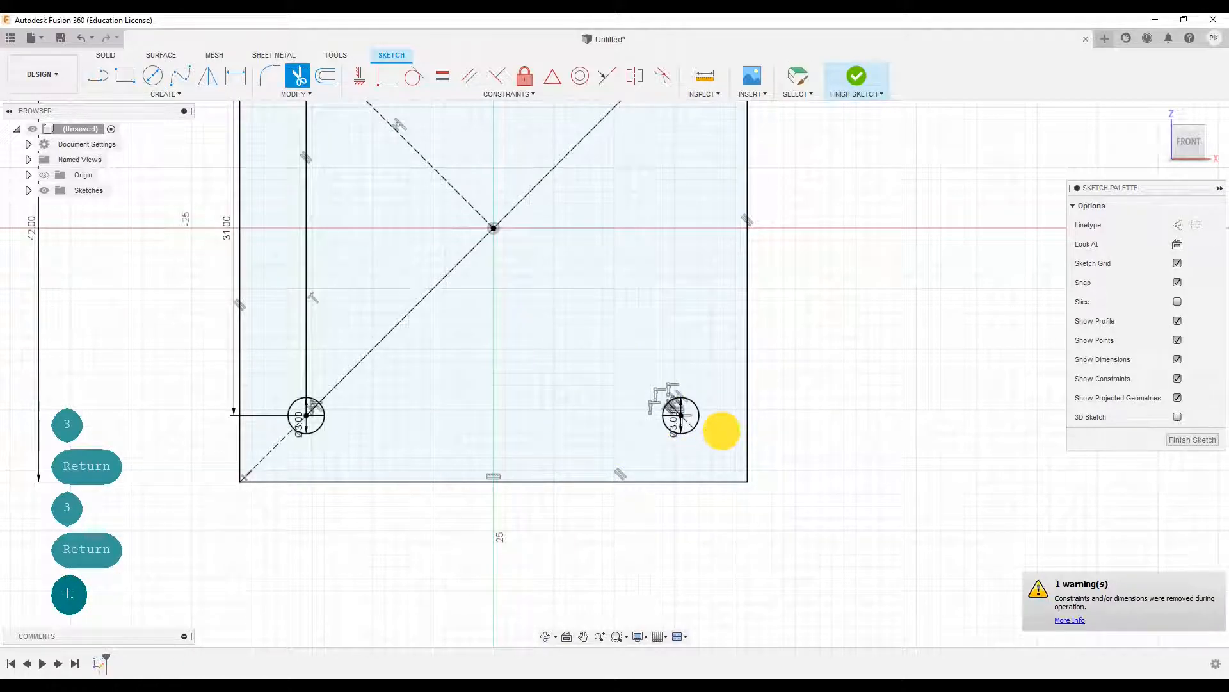
mouse_move(576, 205)
mouse_down()
mouse_move(385, 360)
mouse_move(296, 330)
mouse_move(280, 464)
mouse_up()
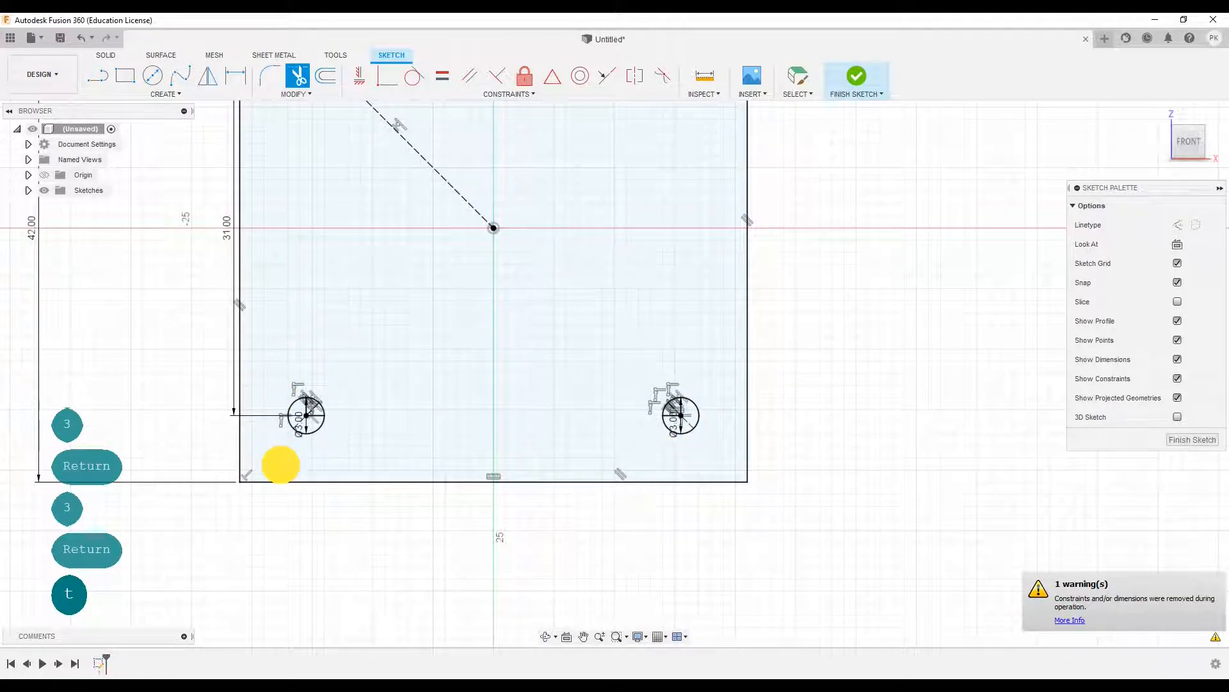
middle_drag(437, 369, 400, 612)
mouse_move(396, 451)
mouse_down()
mouse_move(390, 271)
mouse_move(282, 251)
mouse_move(237, 267)
mouse_up()
- Trim the leftover line segments inside the two upper 3 mm hole circles
scroll(666, 315, up, 5)
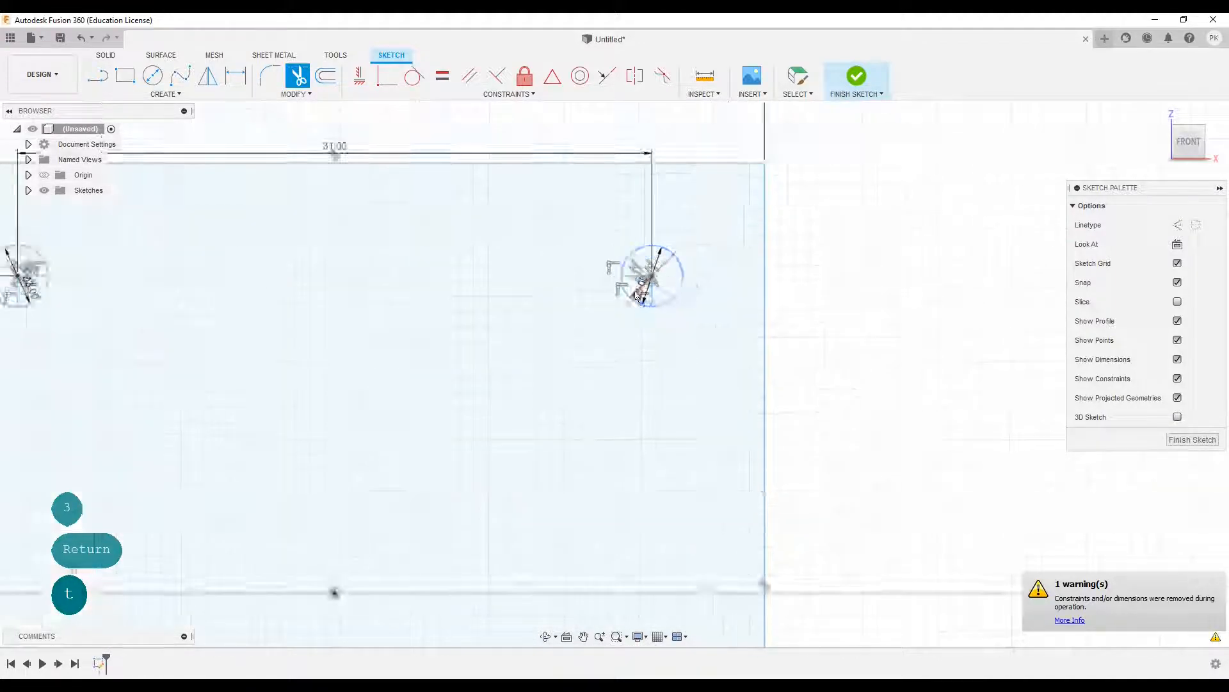
click(666, 292)
scroll(371, 369, down, 3)
middle_drag(167, 317, 638, 342)
scroll(433, 332, up, 5)
mouse_move(348, 331)
mouse_down()
mouse_move(340, 340)
mouse_move(317, 306)
mouse_up()
- Trim the leftover line segments inside the two lower 3 mm hole circles
scroll(497, 447, down, 4)
middle_drag(650, 480, 569, 289)
scroll(576, 308, down, 3)
scroll(664, 521, down, 2)
middle_drag(653, 484, 607, 326)
scroll(454, 415, up, 6)
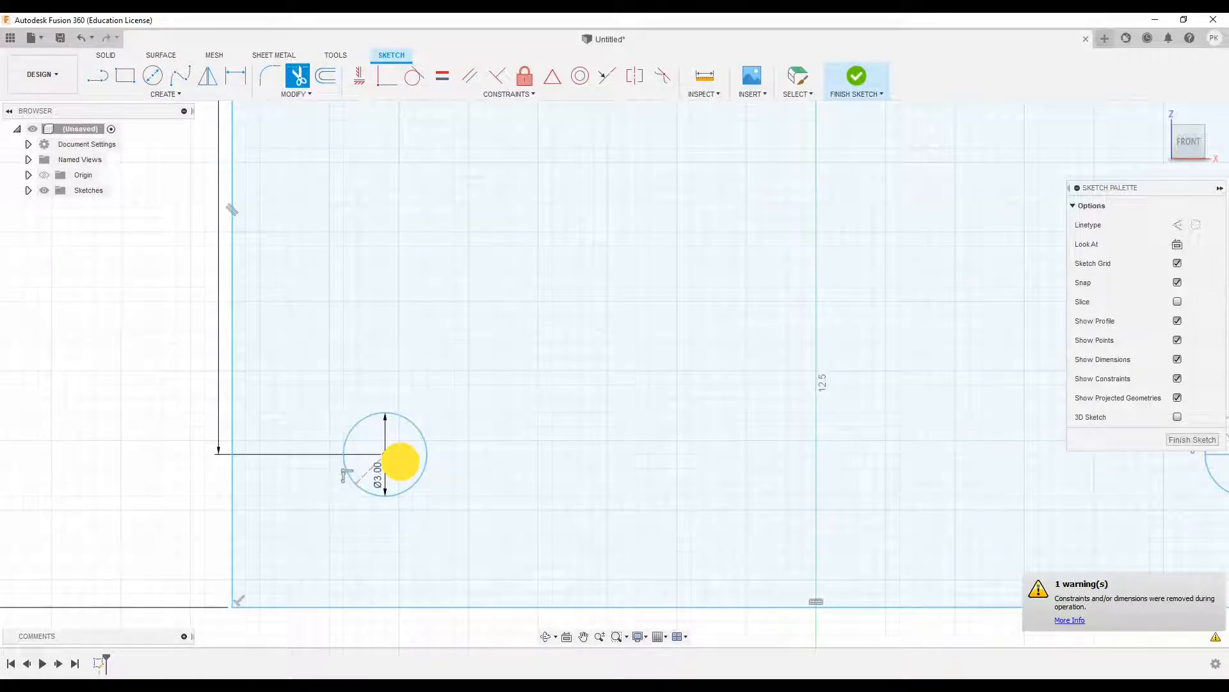
scroll(375, 471, down, 3)
middle_drag(867, 480, 536, 445)
scroll(686, 420, up, 4)
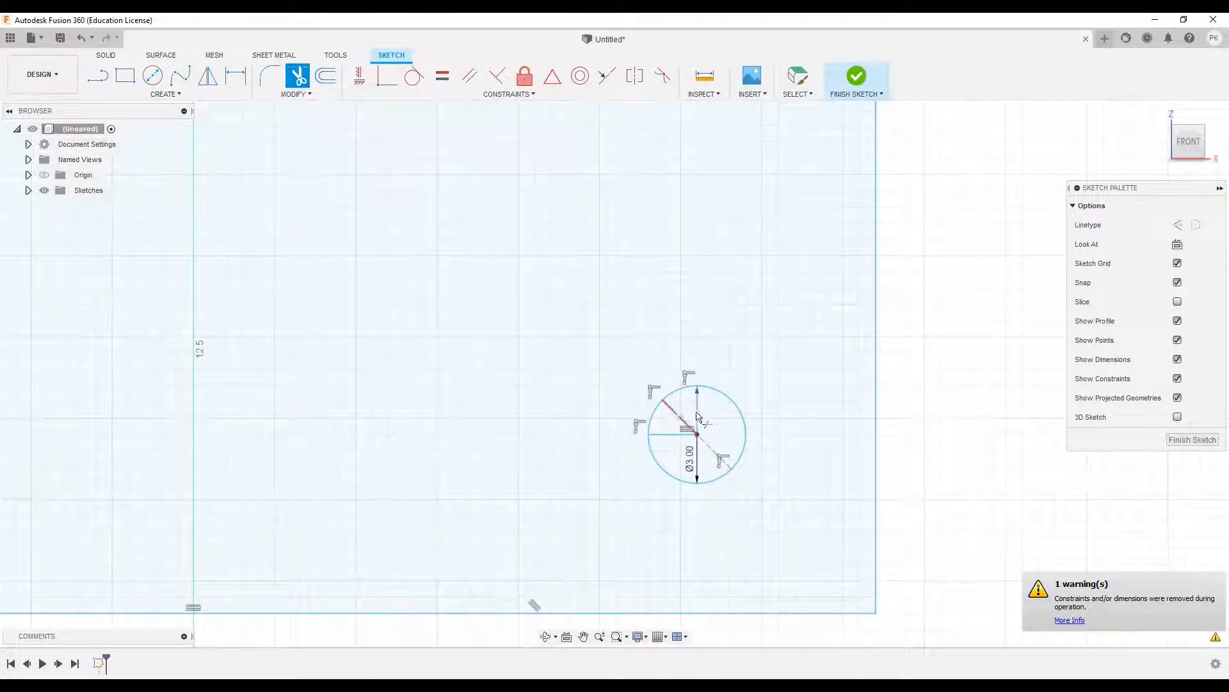
mouse_move(702, 412)
mouse_down()
mouse_move(684, 448)
mouse_move(712, 447)
mouse_up()
scroll(712, 440, down, 3)
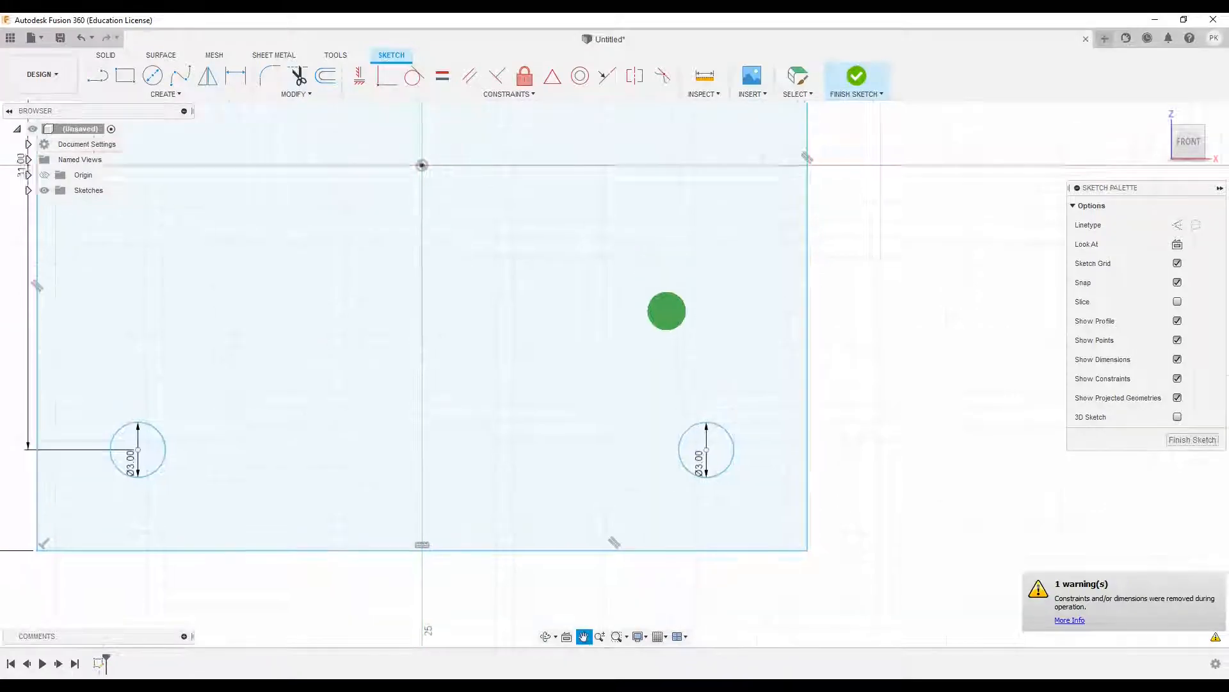
- Draw two short construction lines from the sketch origin, one vertically upward and one horizontally toward the plate's right edge
middle_drag(662, 288, 726, 490)
scroll(723, 483, down, 3)
scroll(585, 302, up, 1)
scroll(617, 316, down, 1)
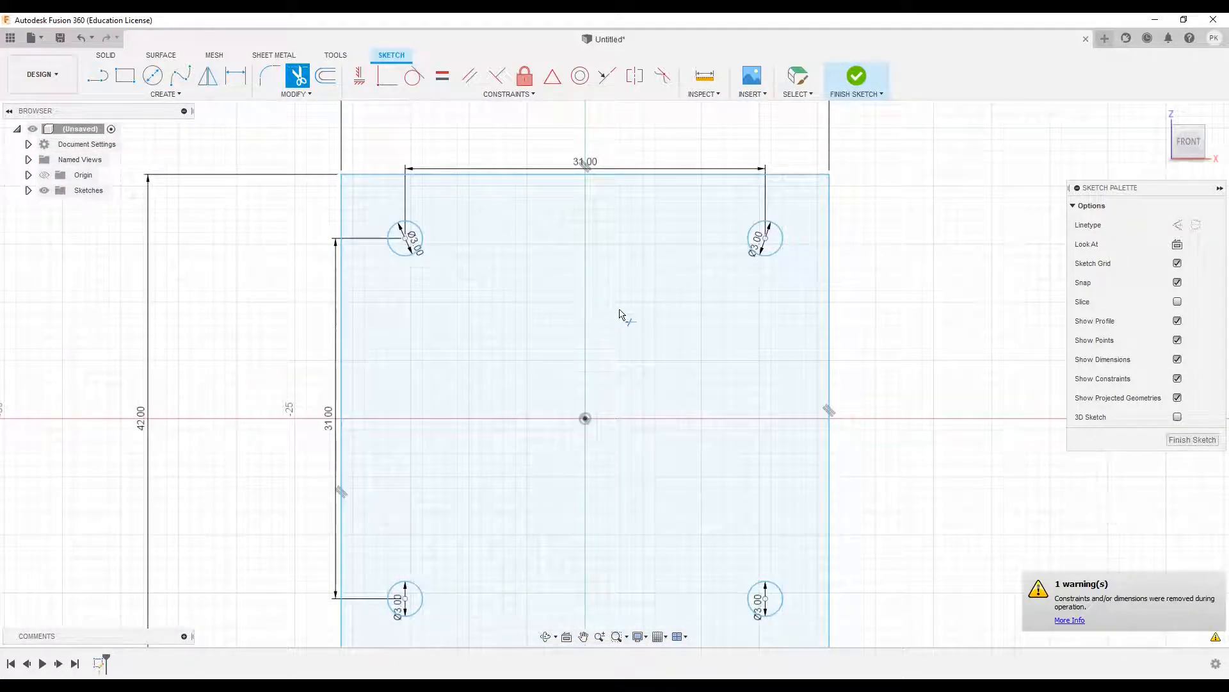
key(l)
click(1177, 225)
click(585, 419)
click(583, 360)
click(553, 360)
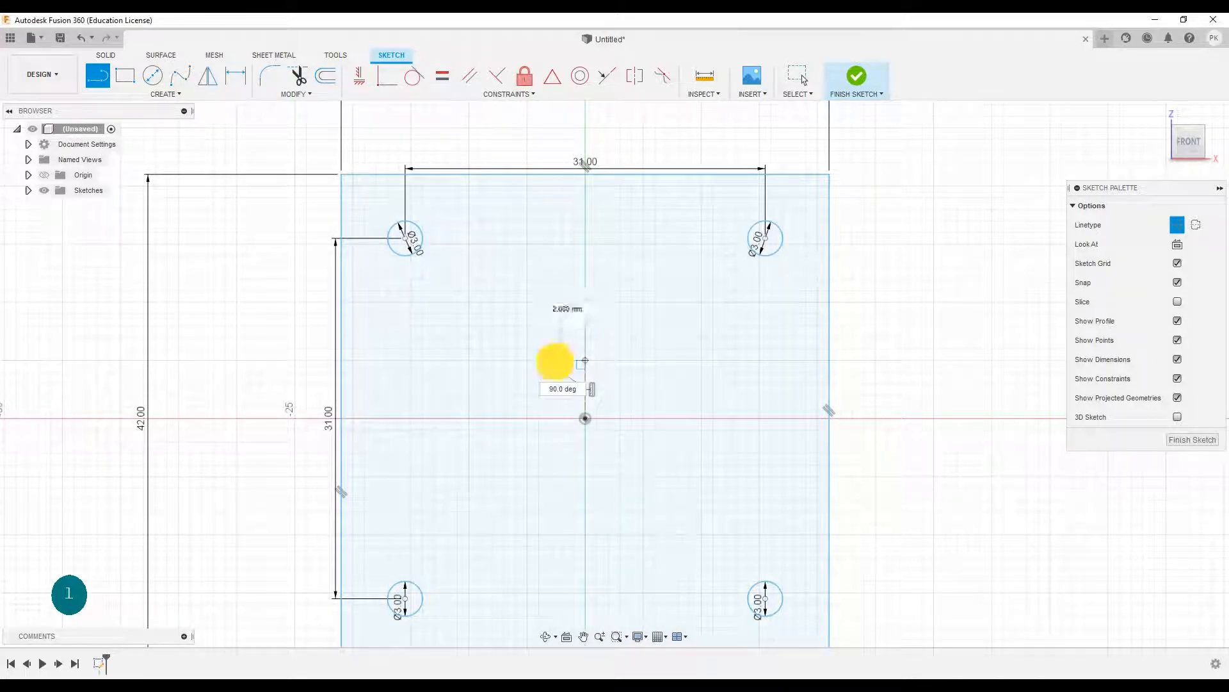
click(584, 418)
click(644, 418)
key(Escape)
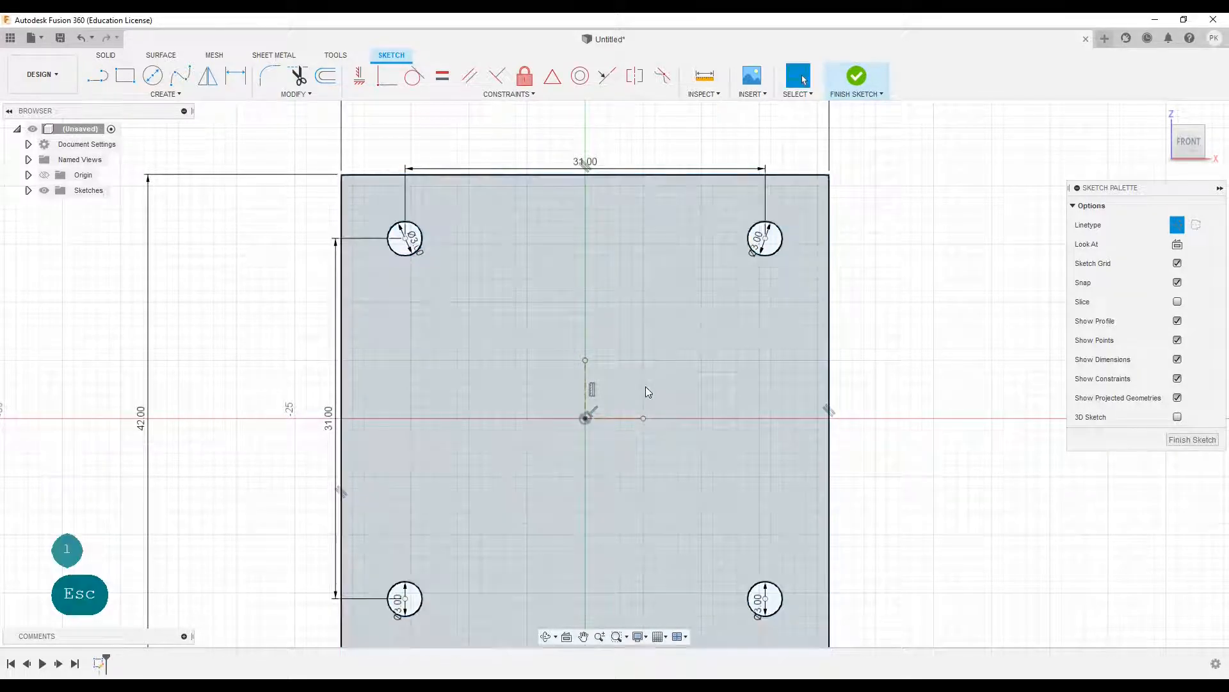
- Cut the plate's upper-right corner with a normal line about 11.3 mm long at about 45 degrees, trimming the edges outside it
click(1178, 226)
key(l)
scroll(752, 192, up, 3)
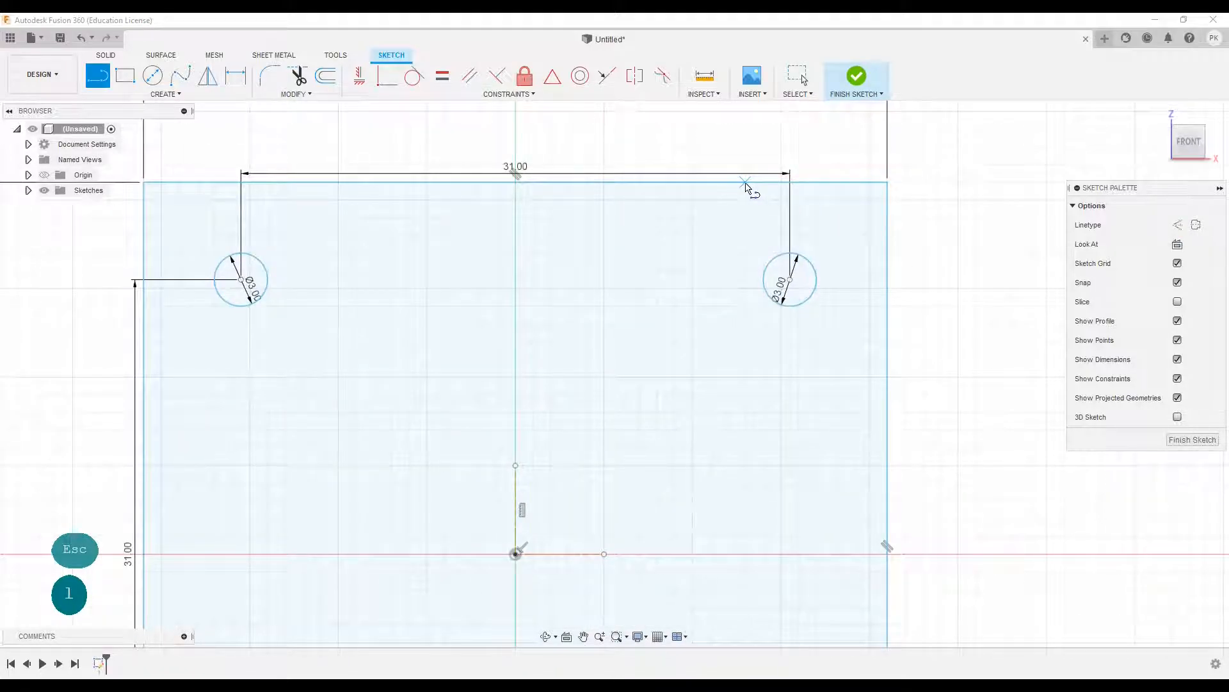
click(746, 183)
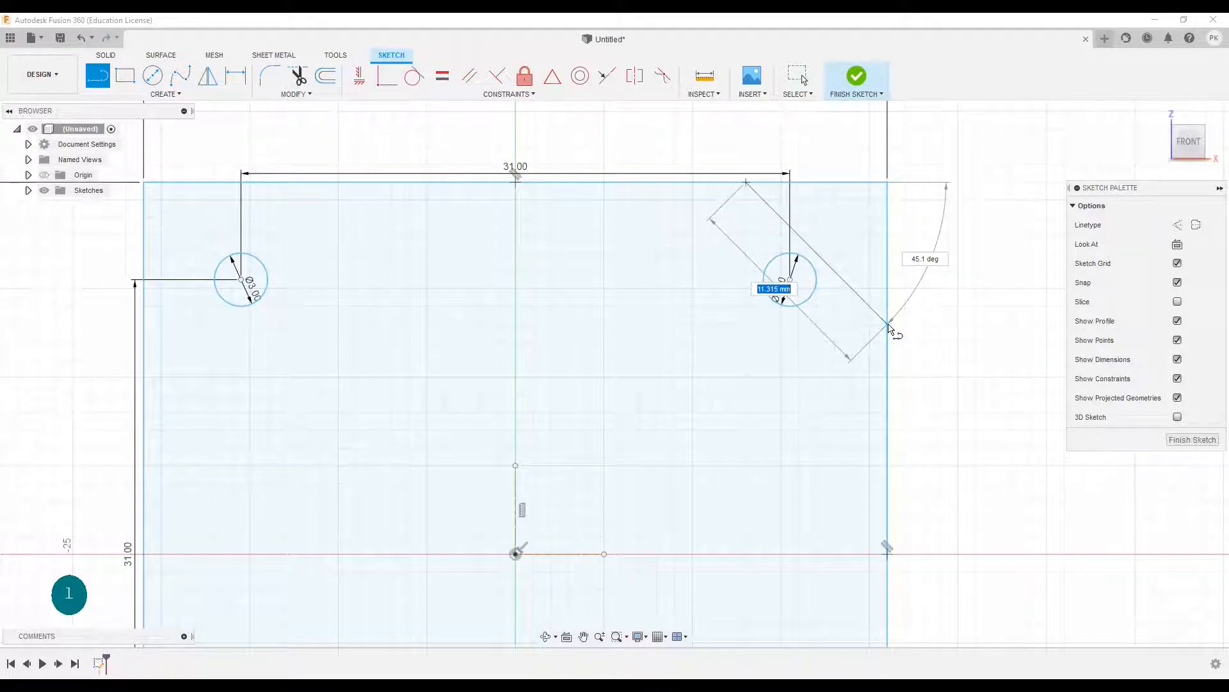
click(888, 325)
key(t)
click(890, 288)
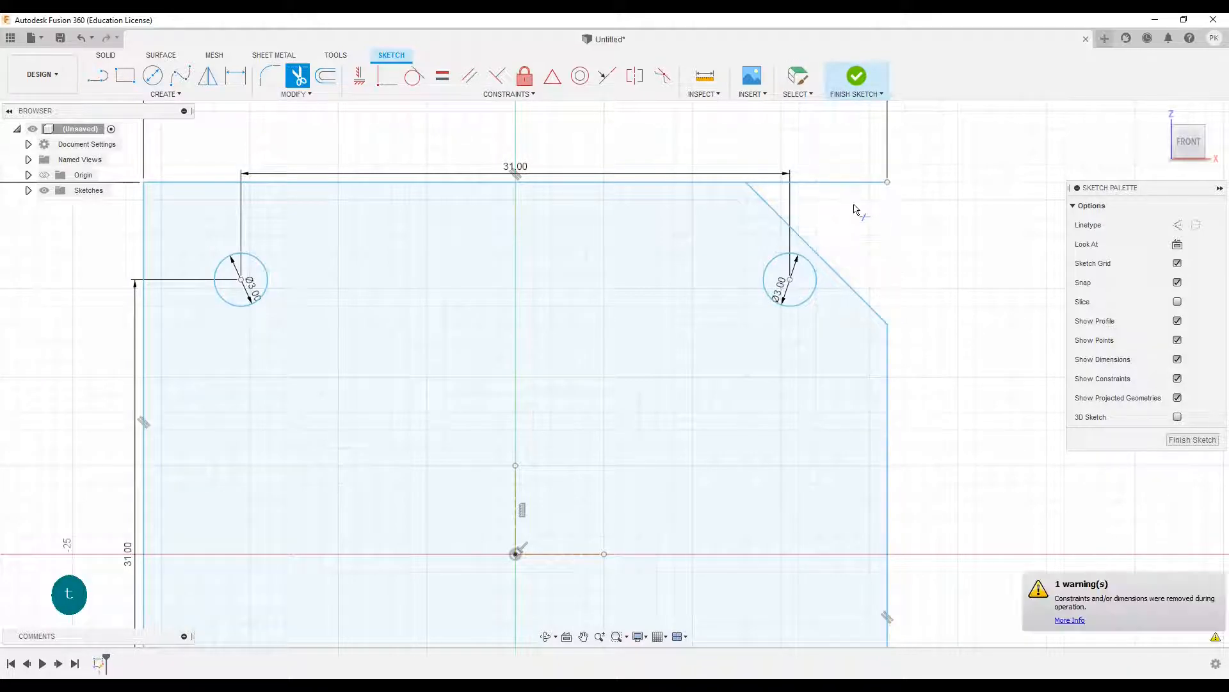
scroll(866, 237, down, 3)
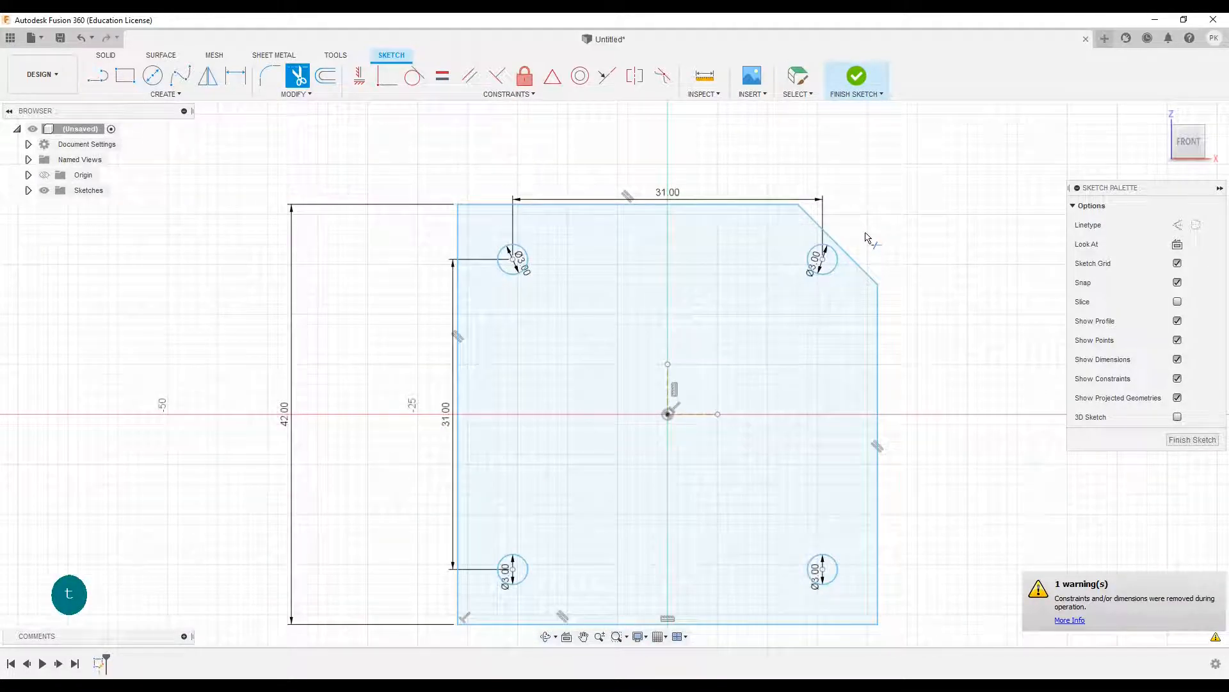
- Mirror the diagonal corner line about the vertical construction line
click(207, 76)
click(844, 250)
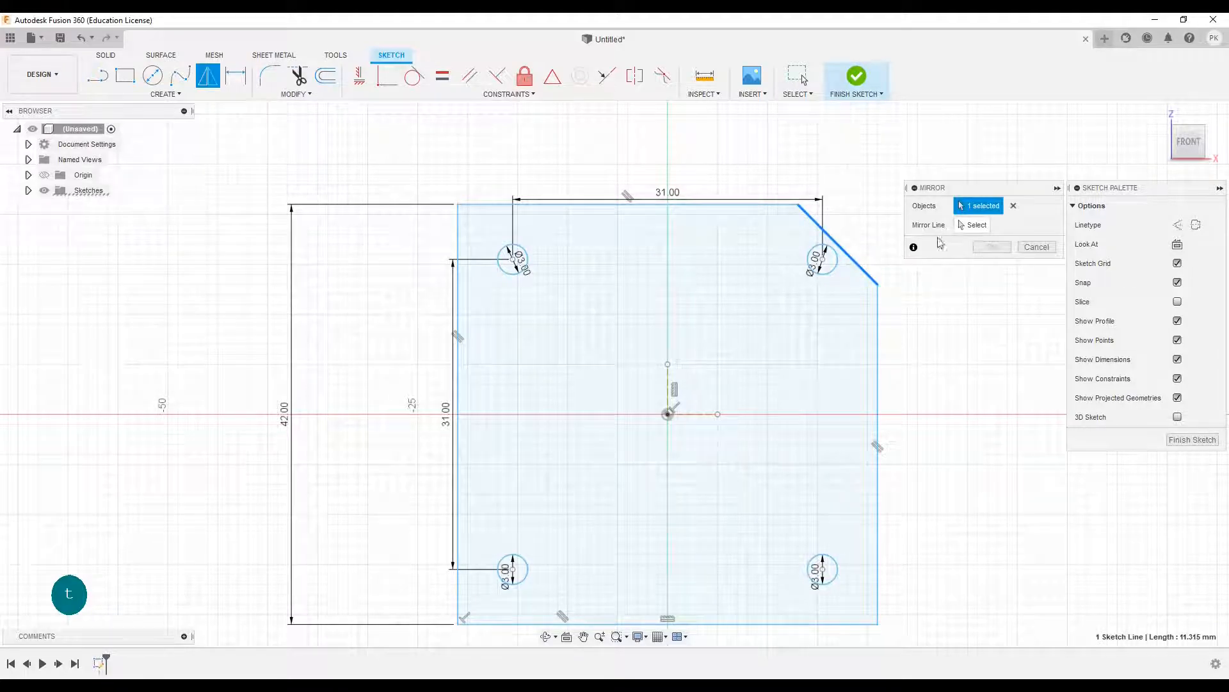
click(669, 403)
click(992, 247)
- Mirror both upper diagonal corner lines about the horizontal construction line
right_click(933, 232)
click(859, 237)
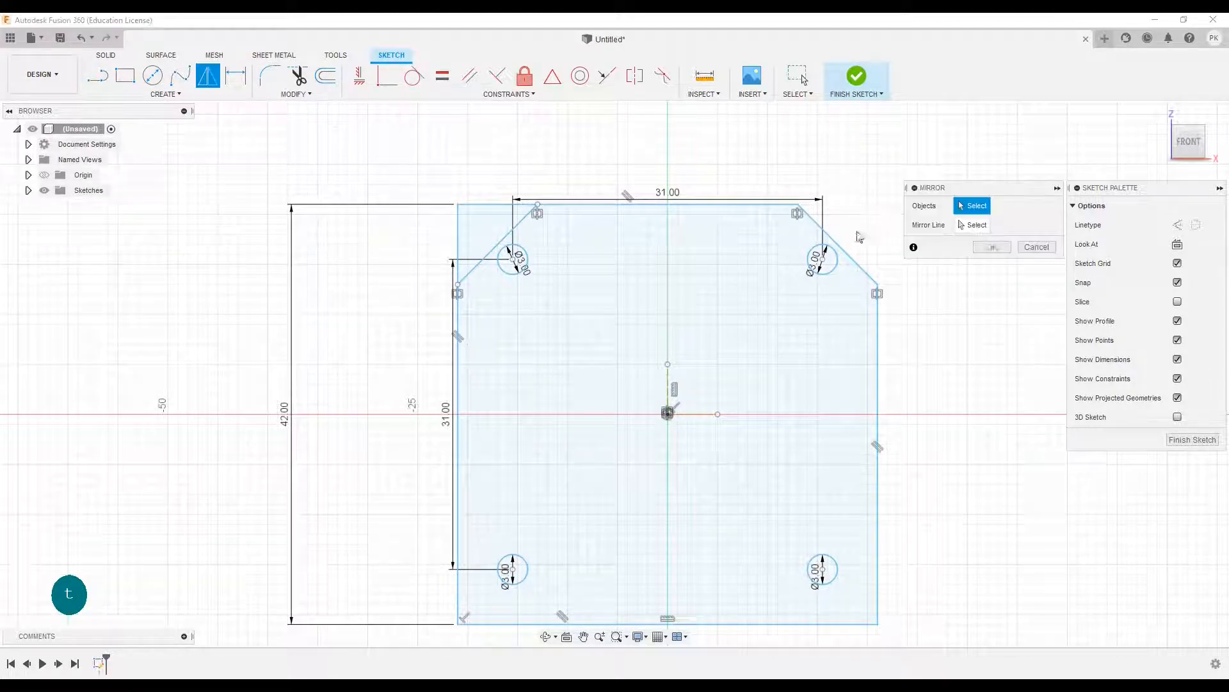
click(833, 238)
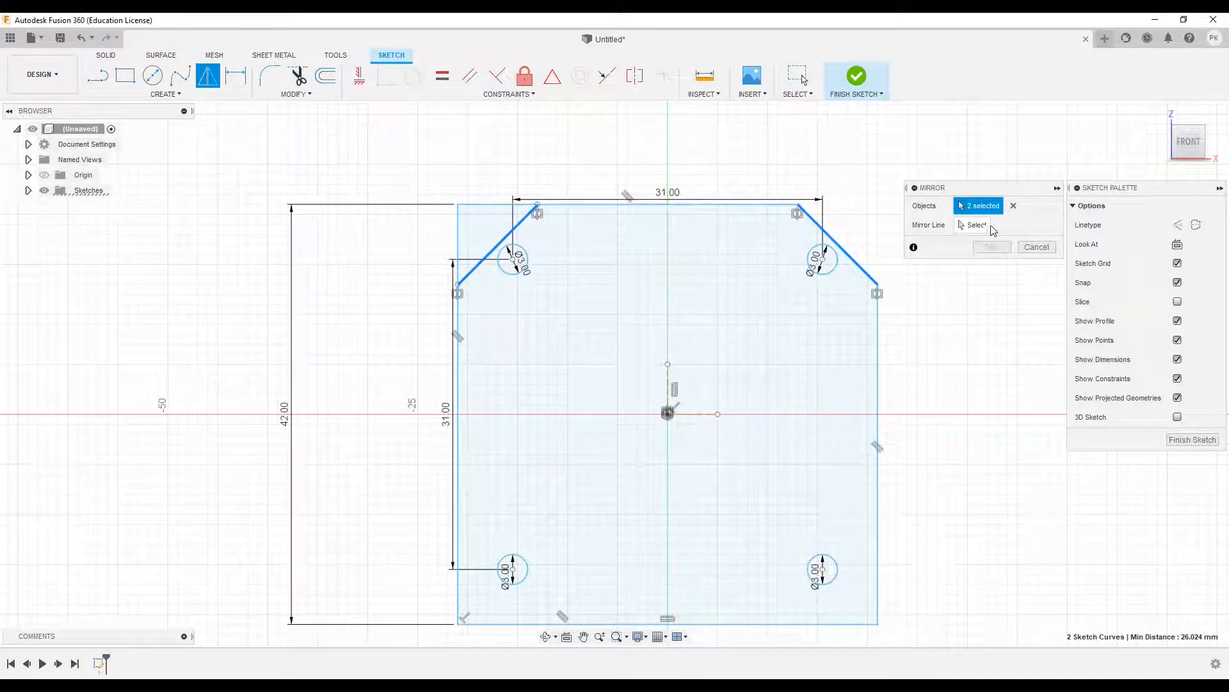
click(989, 227)
click(705, 414)
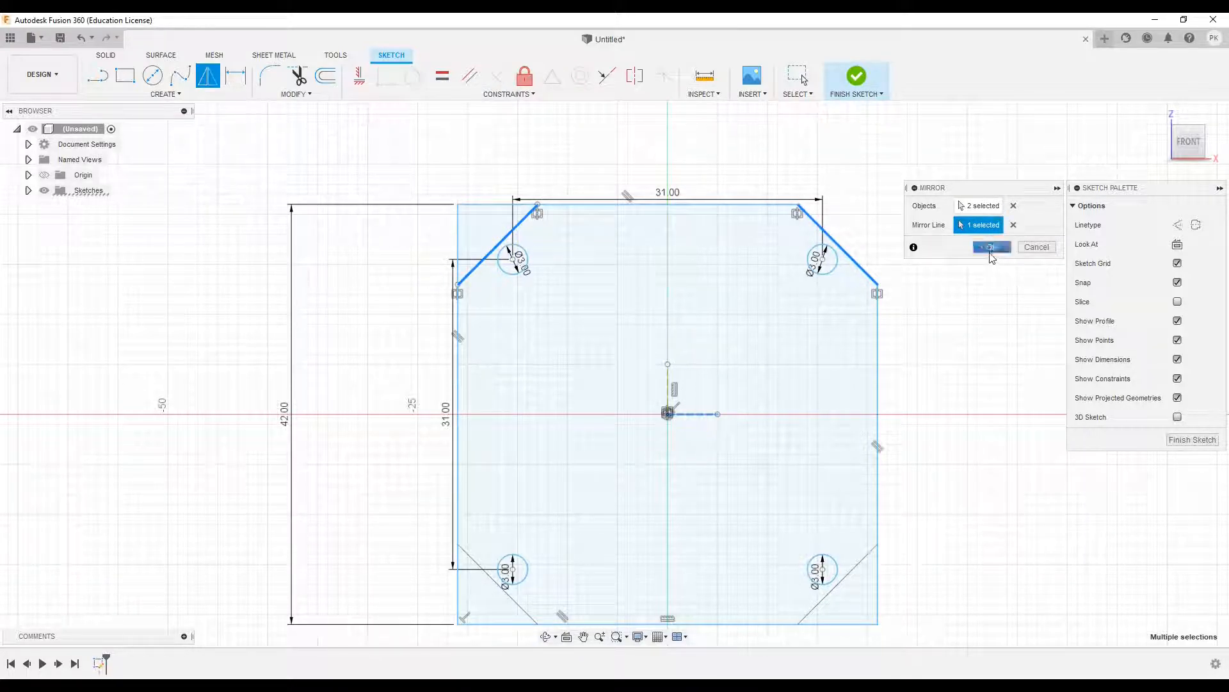
click(992, 247)
- Trim the square's edges outside the diagonals at the upper-left, lower-left and lower-right corners
key(t)
key(t)
click(506, 205)
click(458, 246)
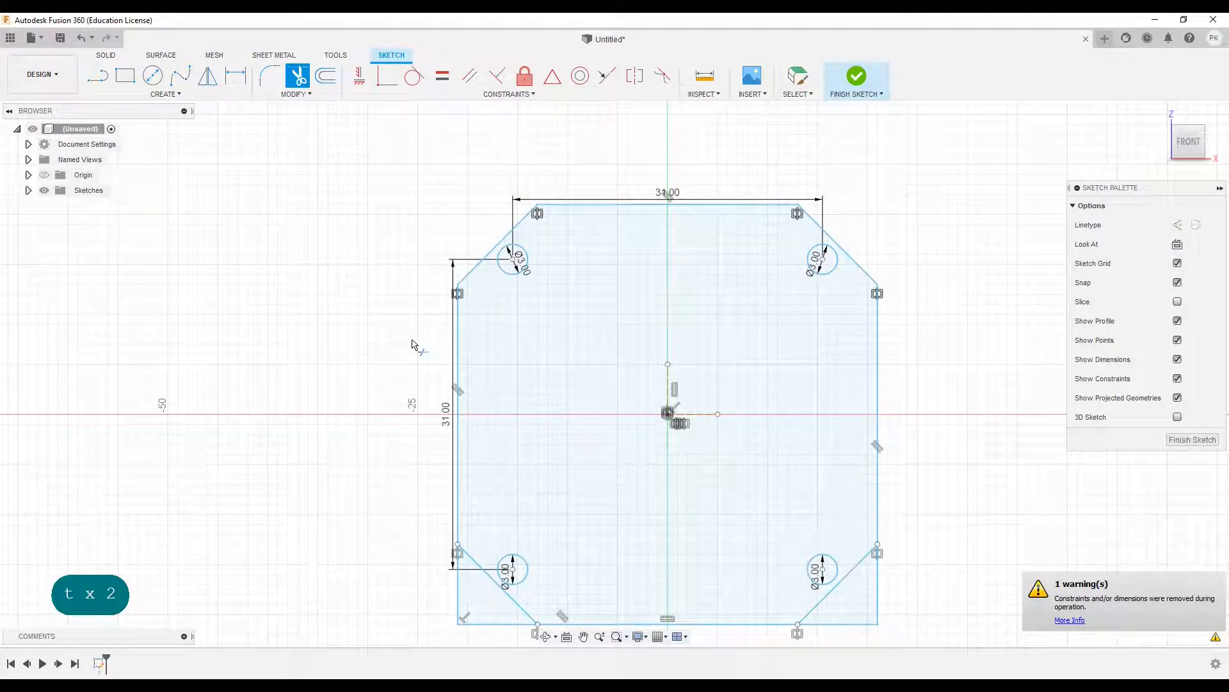
middle_drag(404, 525, 385, 359)
click(475, 461)
click(821, 460)
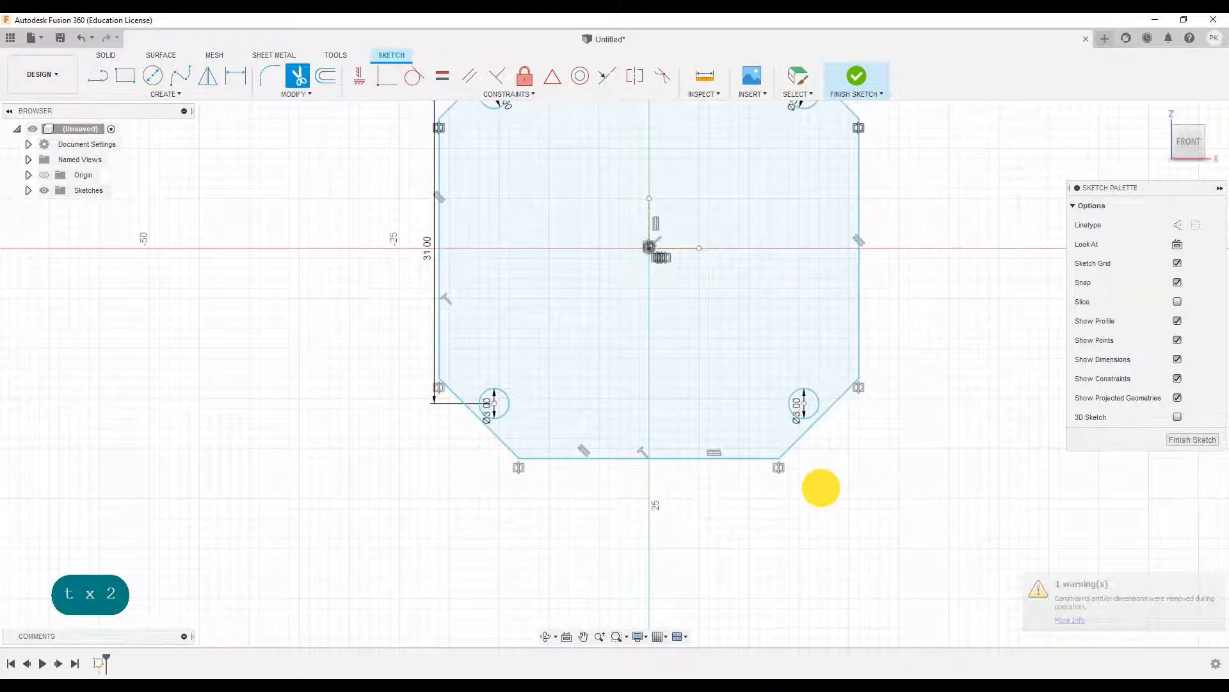
- Offset only the plate's top edge by -7 mm toward the inside, with chain selection off
scroll(848, 472, down, 2)
scroll(701, 314, up, 2)
middle_drag(971, 244, 944, 397)
key(o)
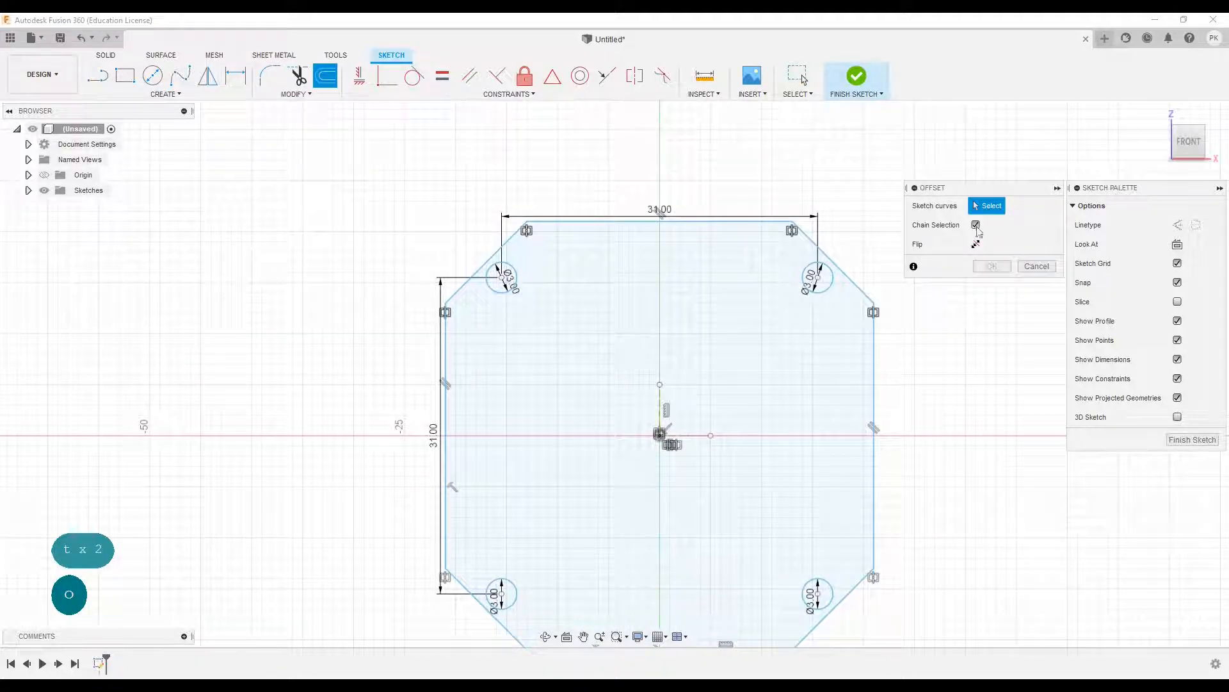
click(671, 223)
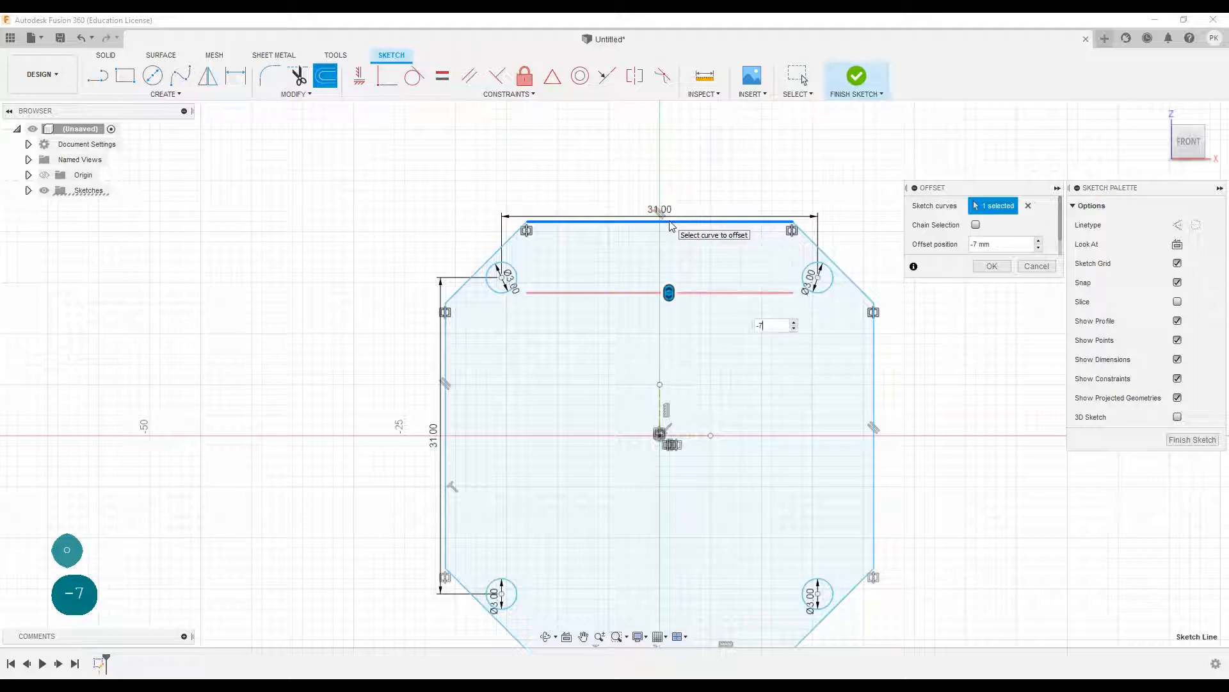
key(Return)
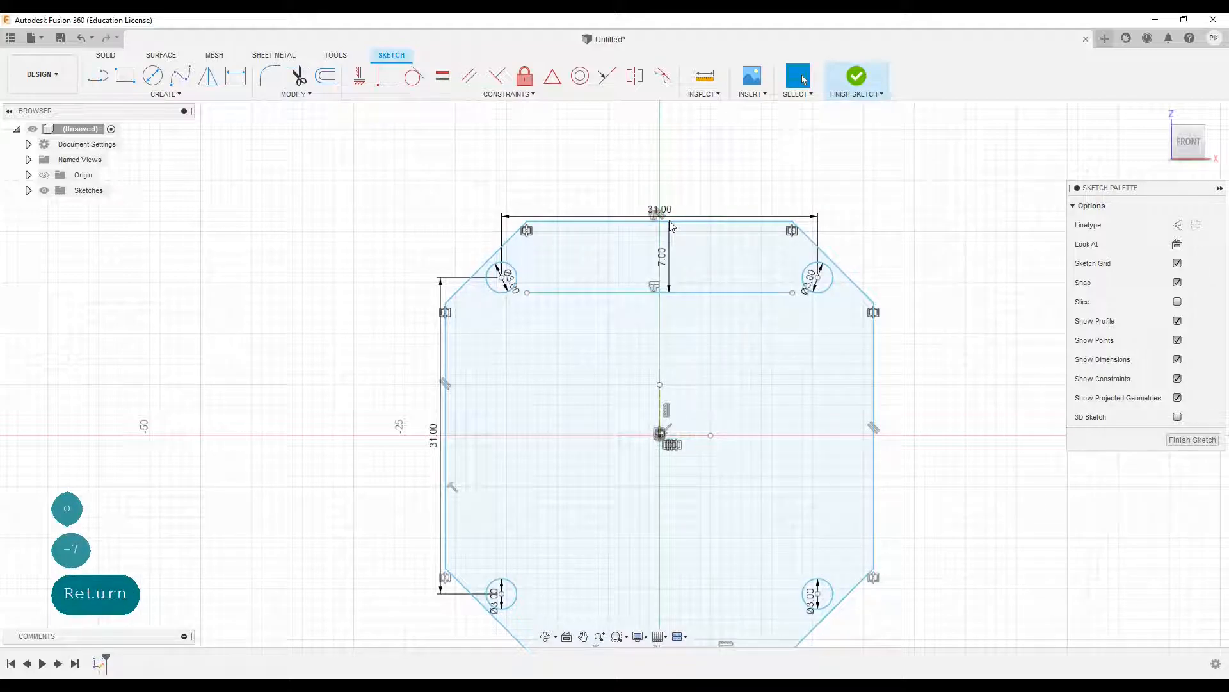
- Extend the vertical construction line's upper end past the offset line, to 17 mm above the origin
scroll(621, 320, up, 3)
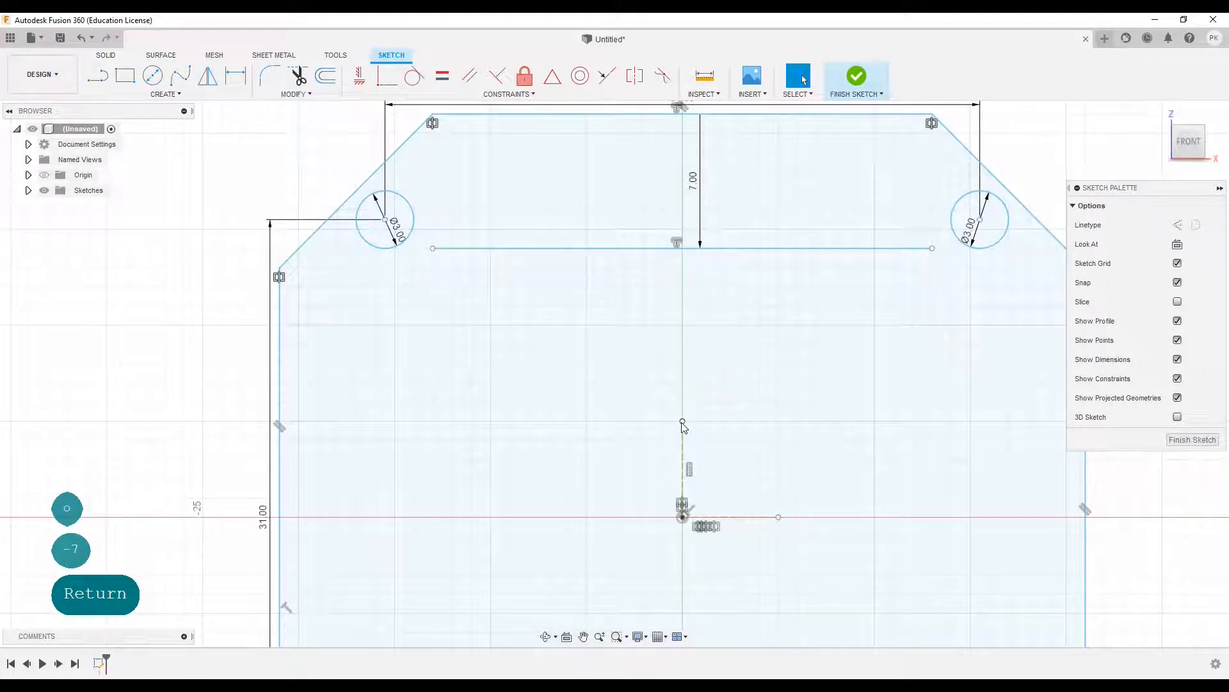
mouse_move(682, 421)
mouse_down()
mouse_move(688, 186)
mouse_move(678, 171)
mouse_move(572, 168)
mouse_move(492, 187)
mouse_move(503, 192)
mouse_up()
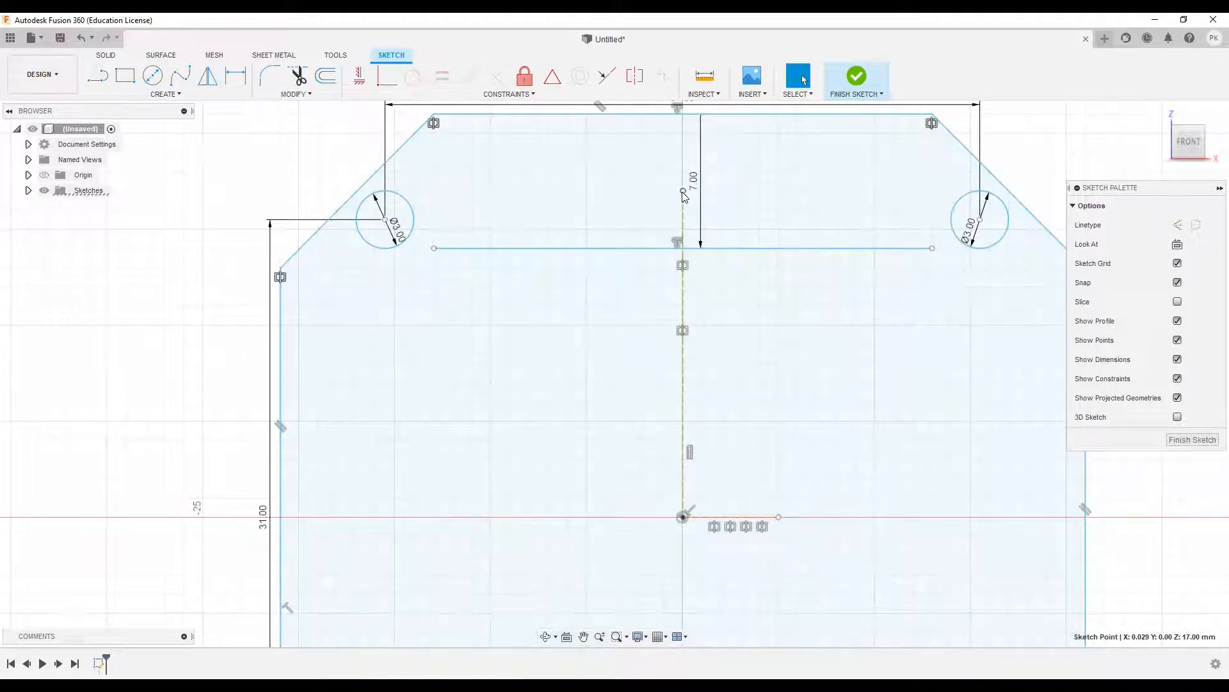
drag(682, 192, 684, 191)
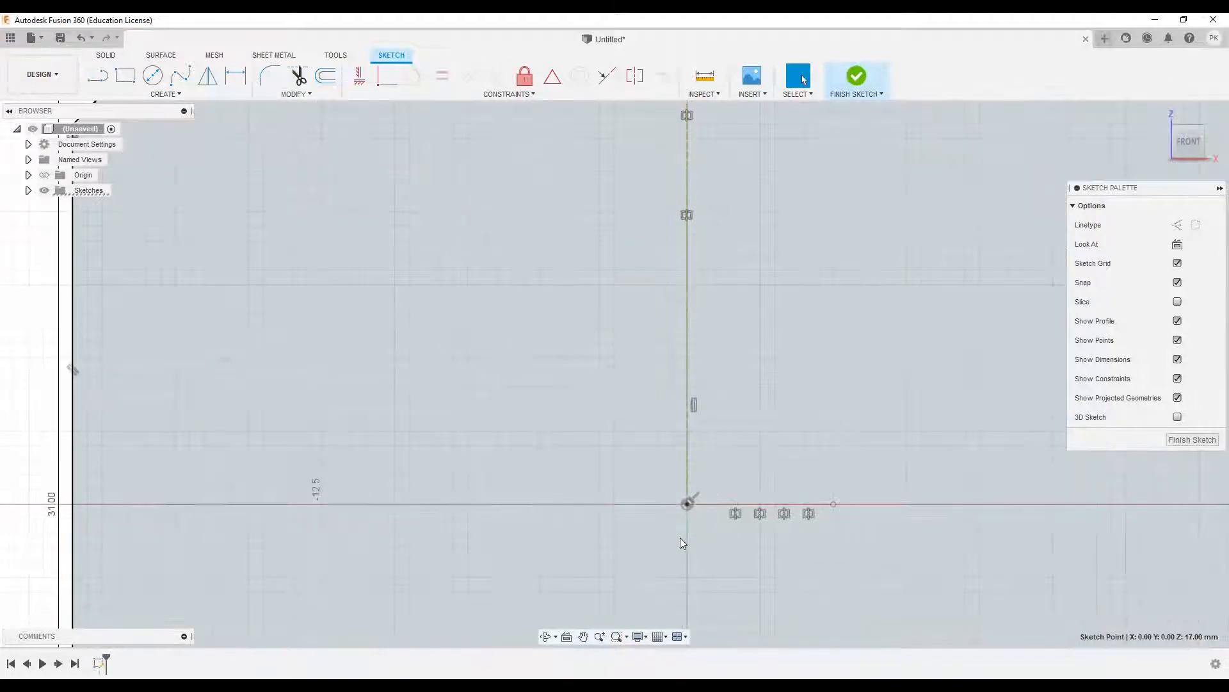
scroll(680, 536, up, 3)
scroll(680, 536, down, 3)
mouse_move(762, 298)
middle_down()
mouse_move(694, 412)
mouse_move(662, 358)
middle_up()
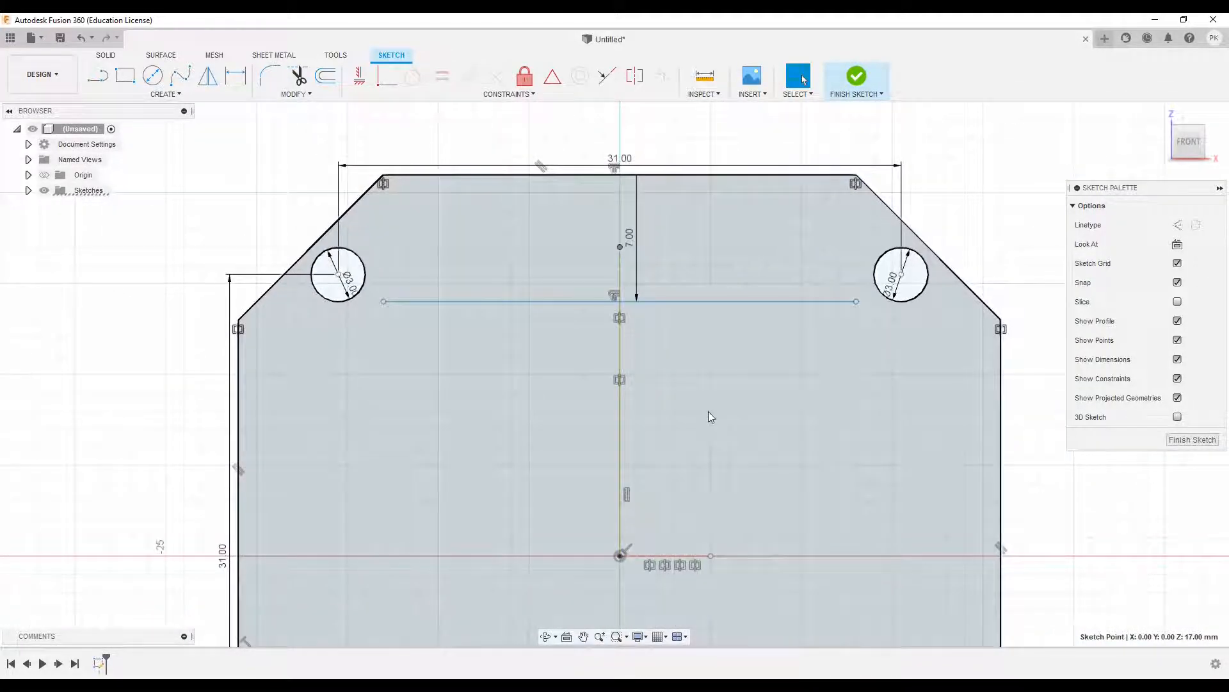
- Draw a 3 mm vertical line downward from the offset line, just right of the vertical construction line
scroll(632, 302, up, 2)
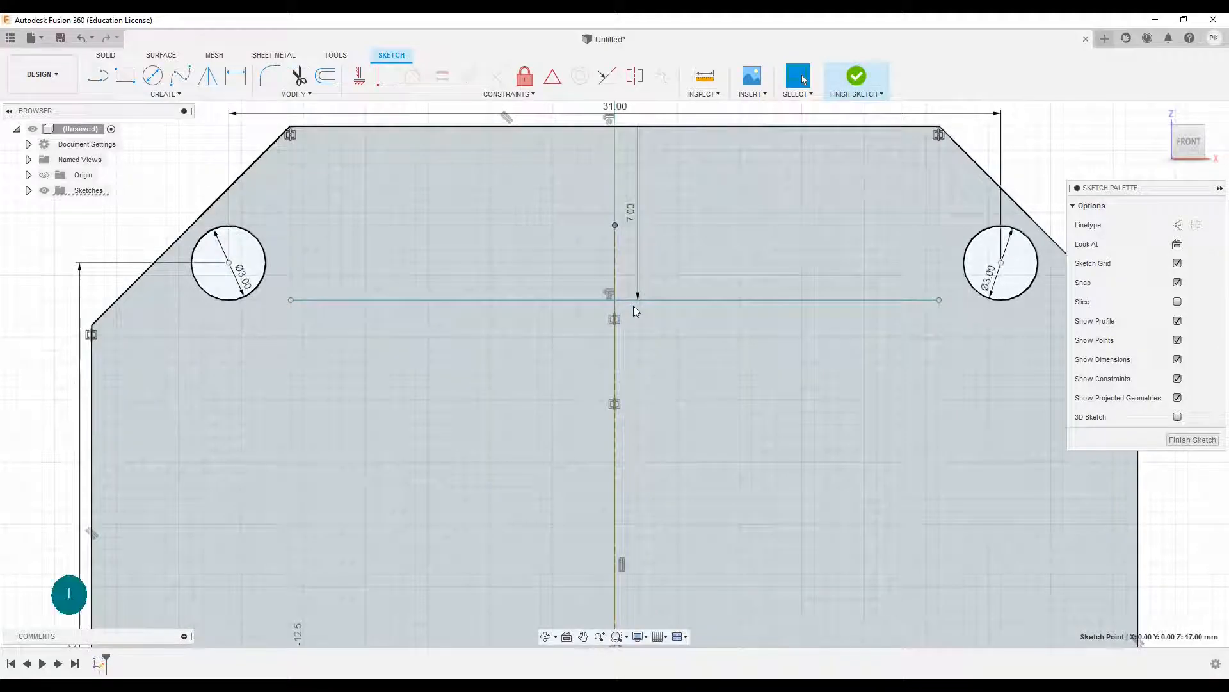
key(l)
click(678, 301)
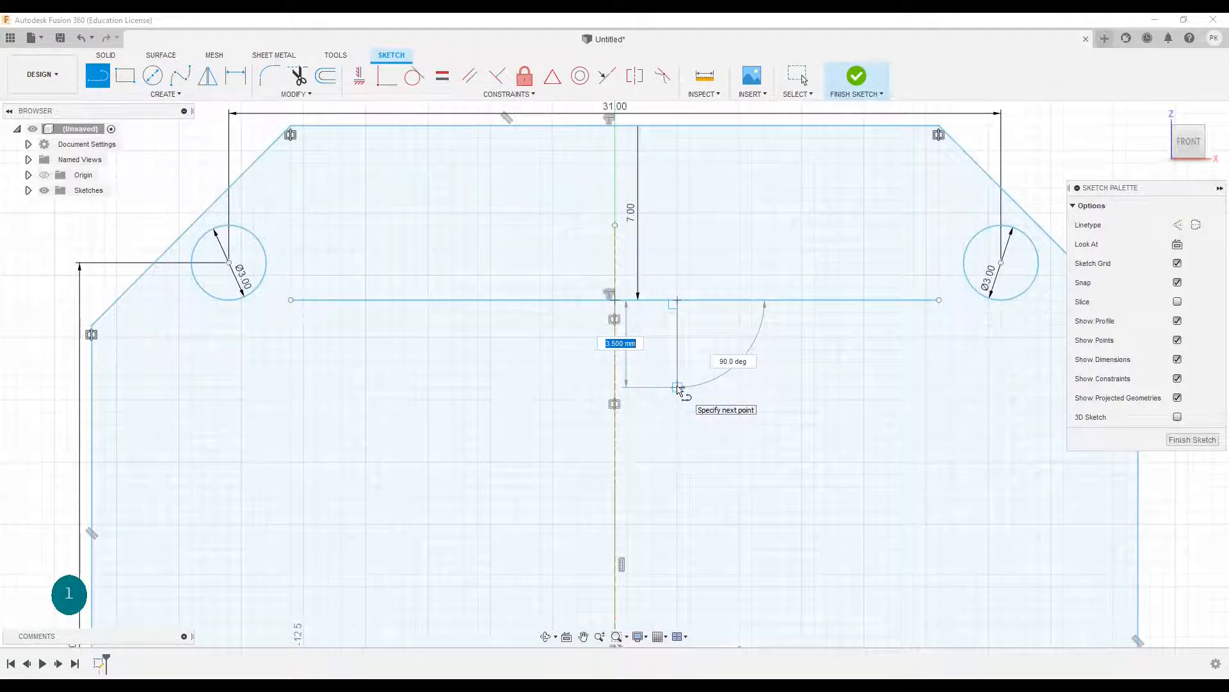
text(3)
key(Return)
scroll(662, 406, up, 2)
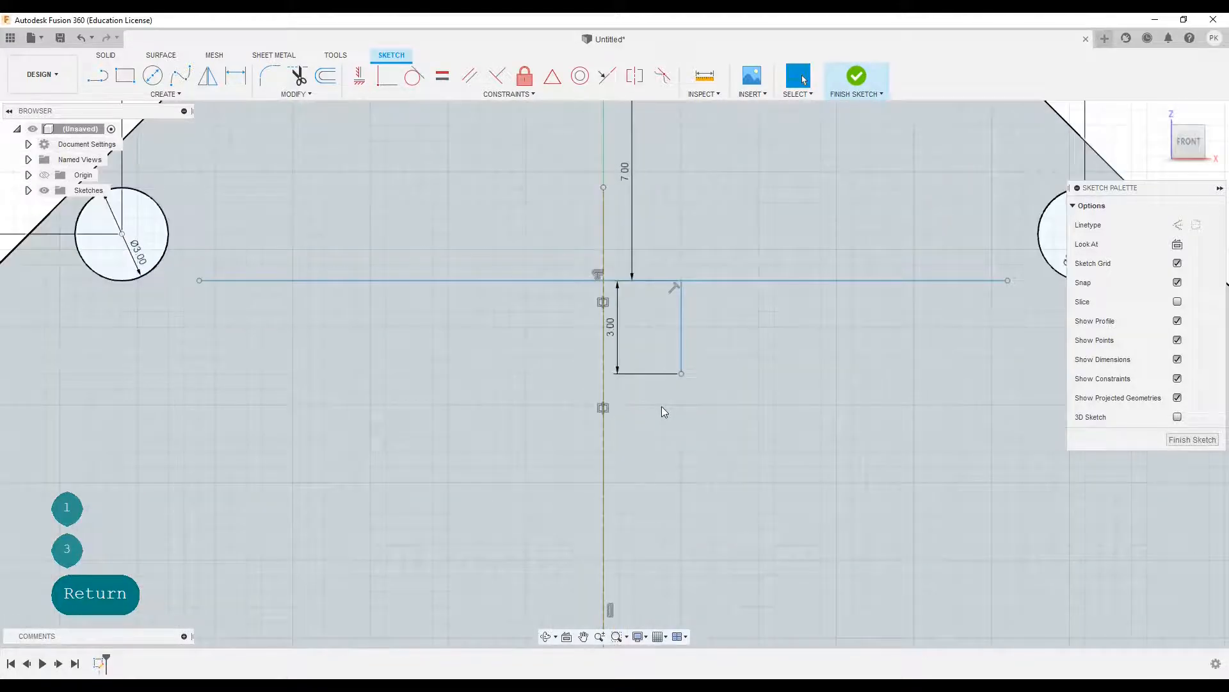
- Dimension the short vertical line 1.5 mm from the vertical construction line
scroll(662, 407, down, 2)
key(d)
click(674, 362)
click(625, 369)
click(664, 282)
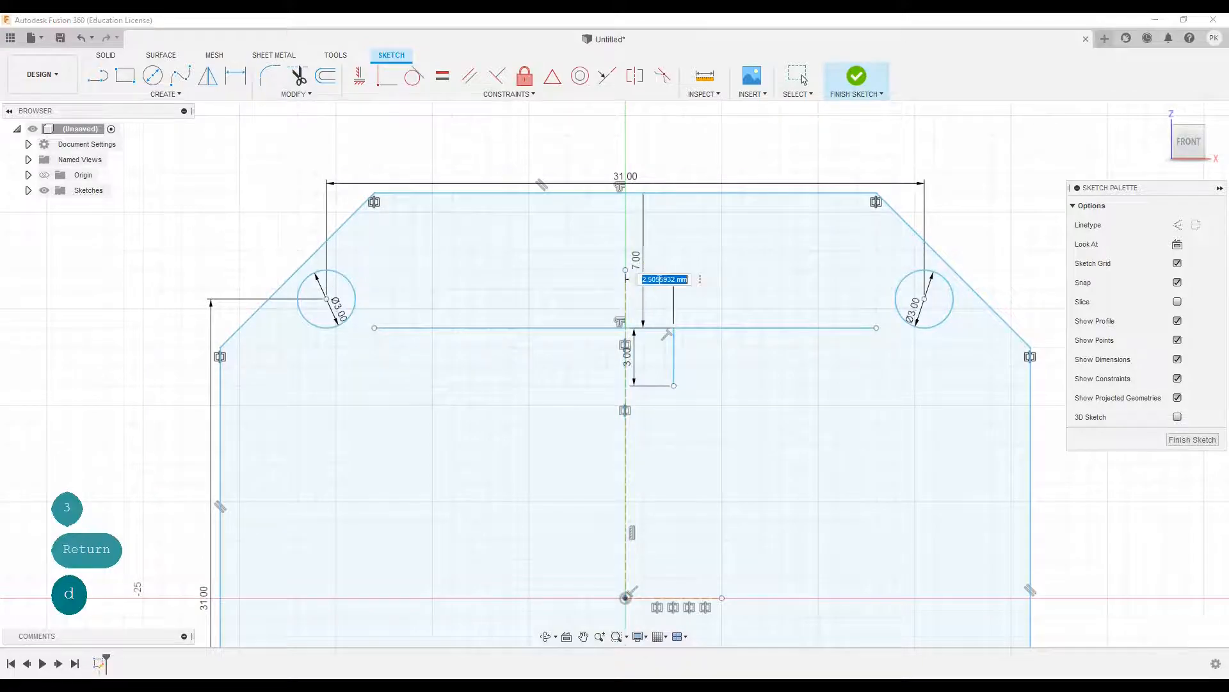
text(1.5)
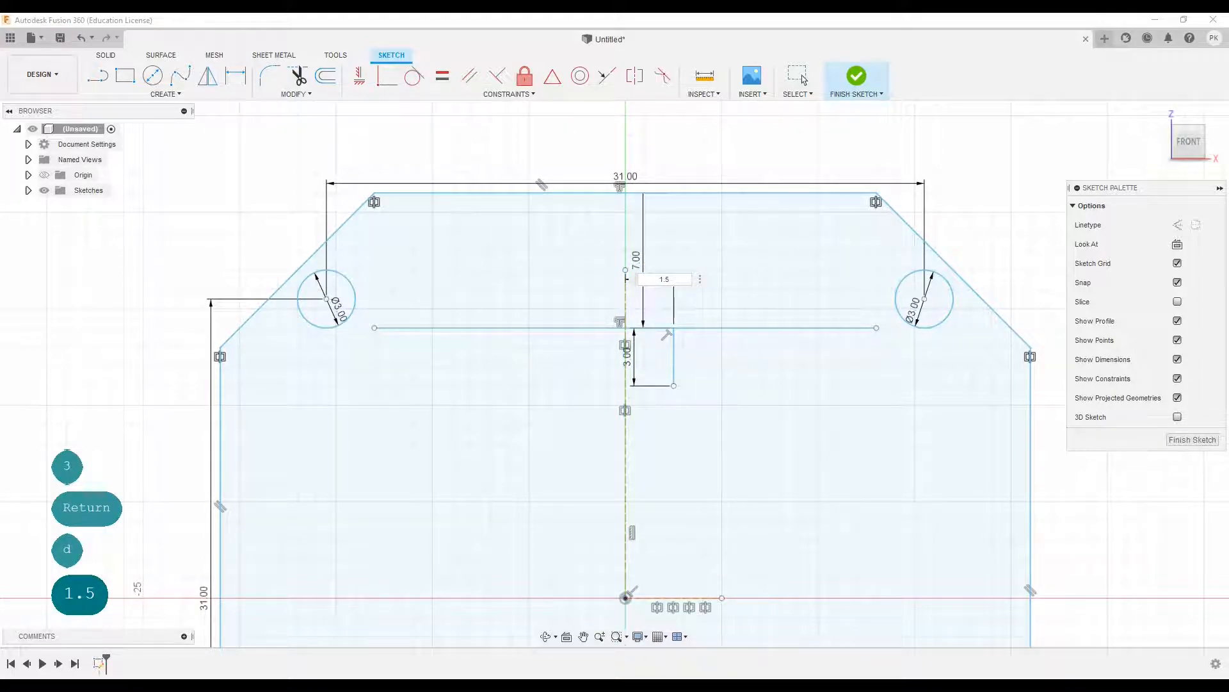
key(Return)
- Draw a center-point arc centred on the origin from the short vertical line's lower end to the vertical construction line
scroll(651, 401, up, 2)
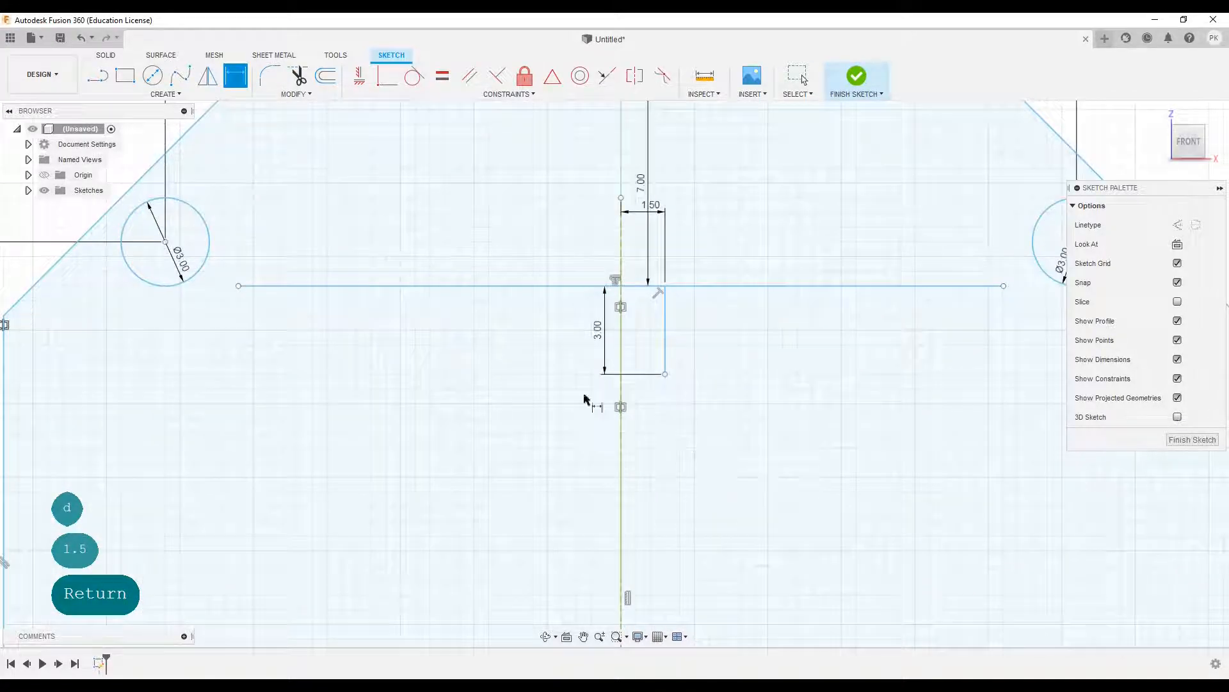
click(165, 94)
mouse_move(154, 153)
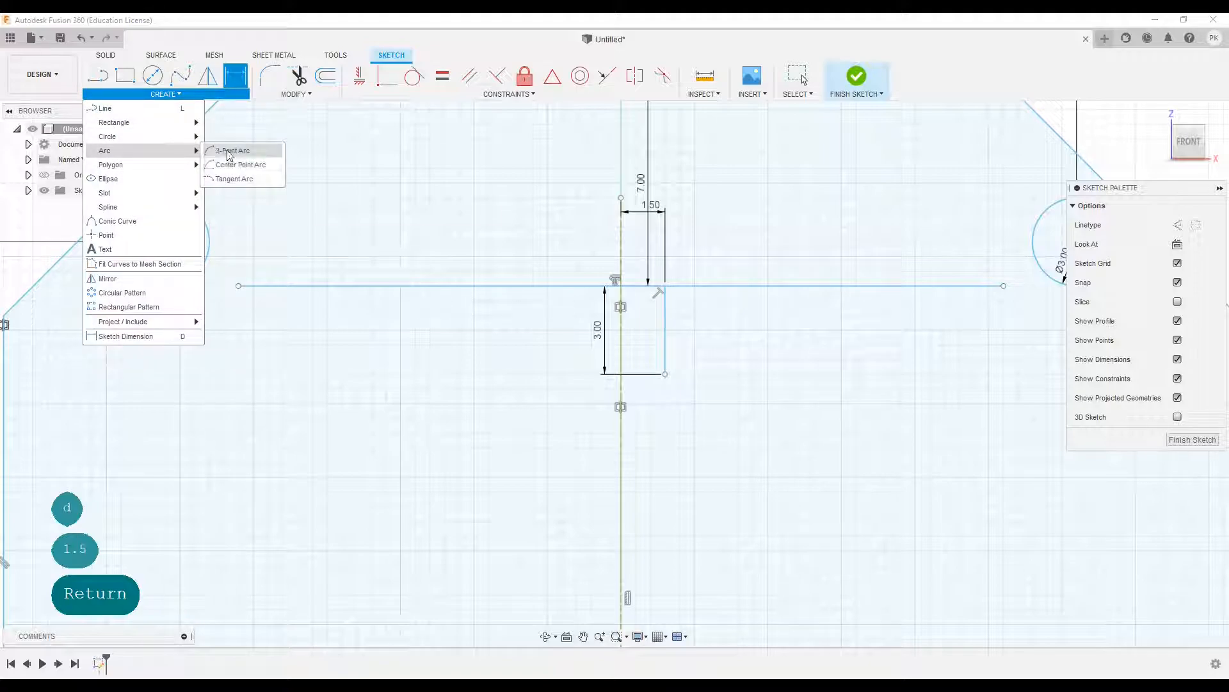
click(238, 164)
scroll(740, 481, down, 1)
middle_drag(741, 481, 710, 338)
click(613, 515)
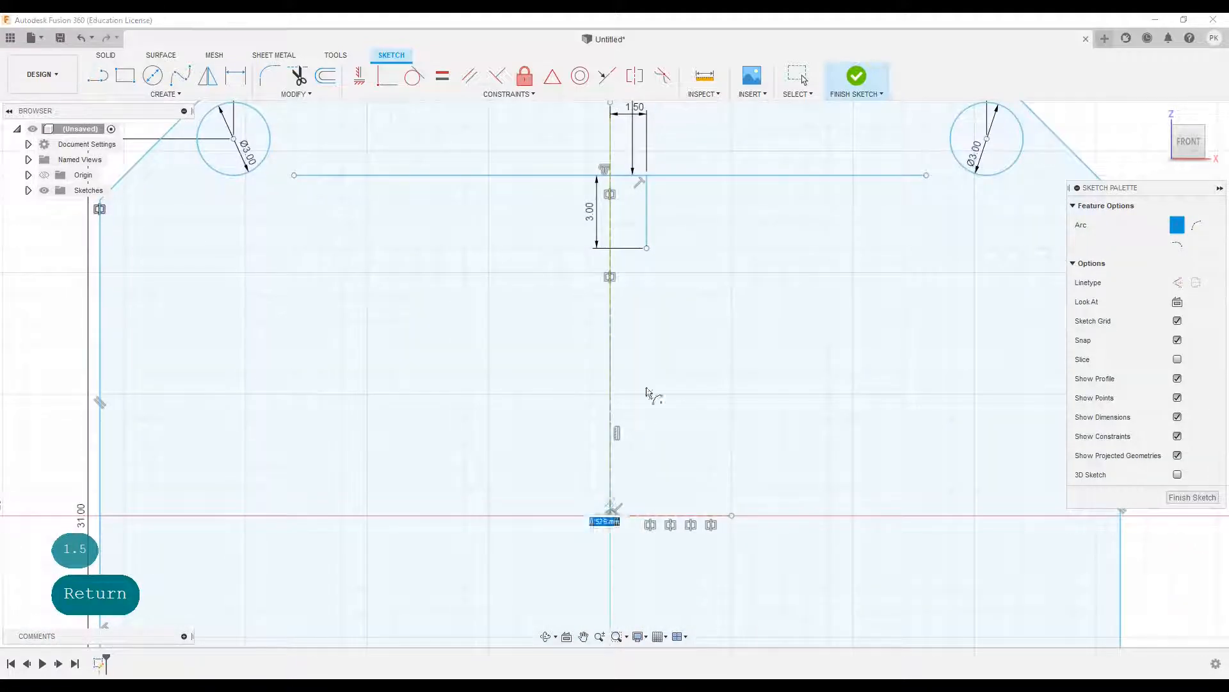
click(646, 250)
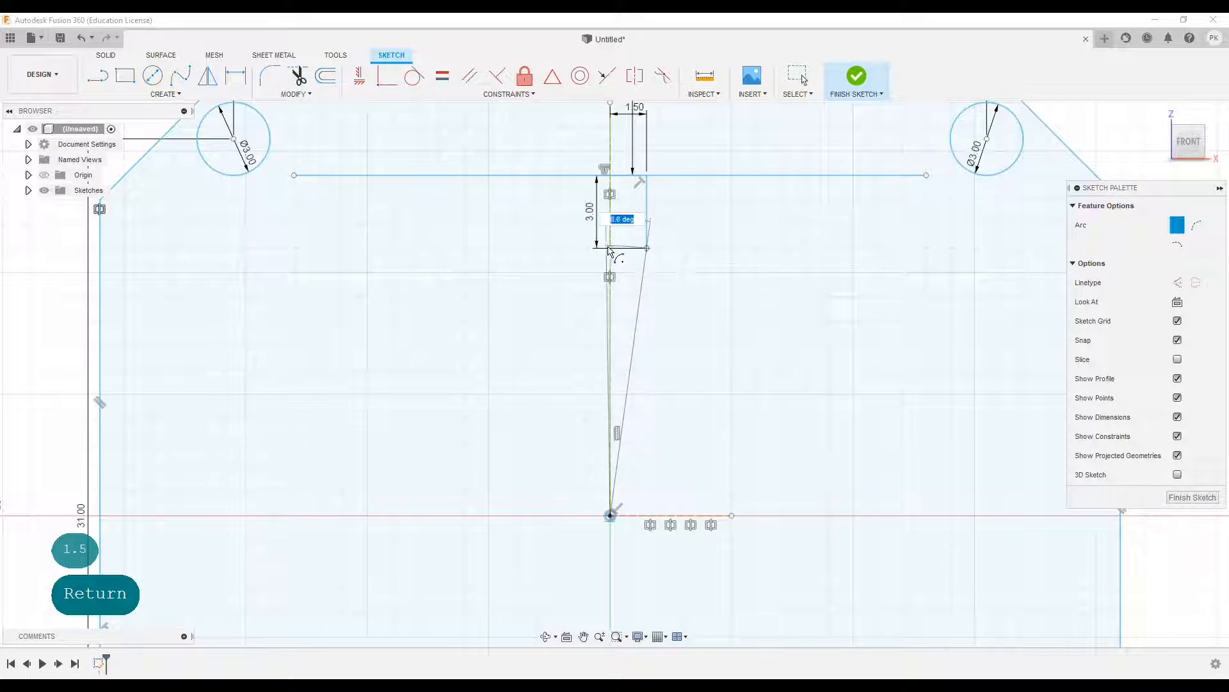
scroll(611, 252, up, 5)
click(613, 248)
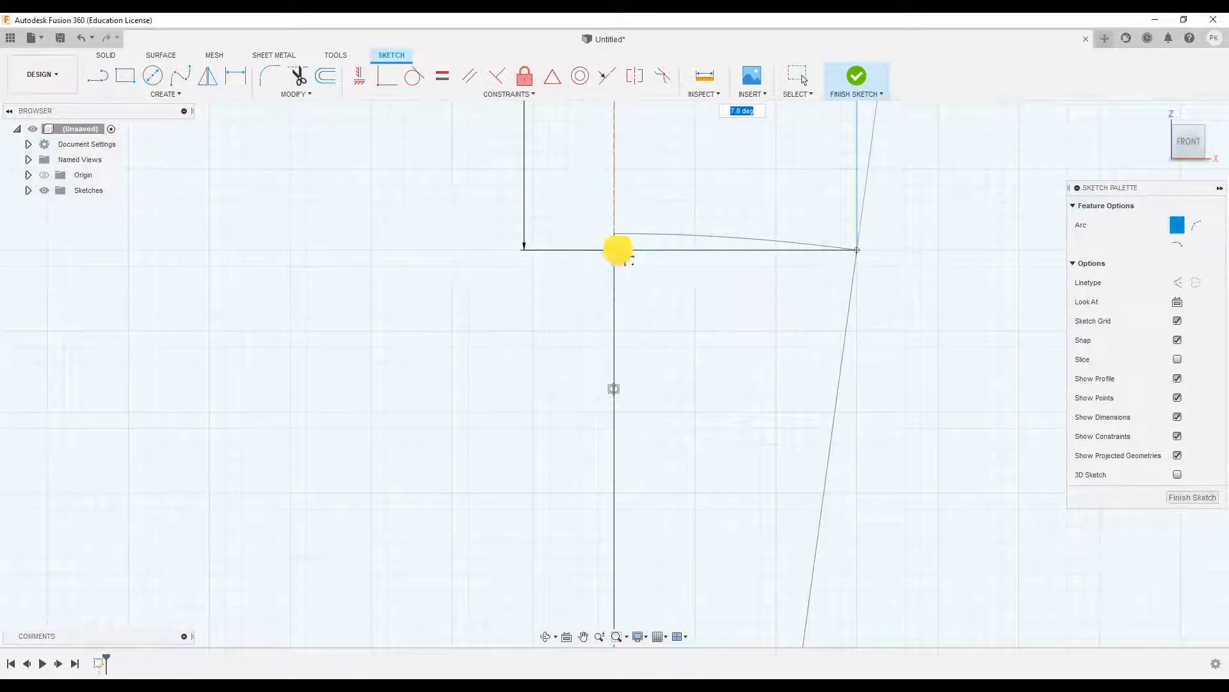
- Draw a 20° center-point arc around the origin, starting where the first arc meets the vertical construction line and running outward past the short line
scroll(692, 373, down, 3)
scroll(693, 373, down, 2)
scroll(758, 452, down, 3)
middle_drag(769, 455, 692, 279)
scroll(692, 277, down, 1)
click(608, 584)
click(608, 187)
text(20)
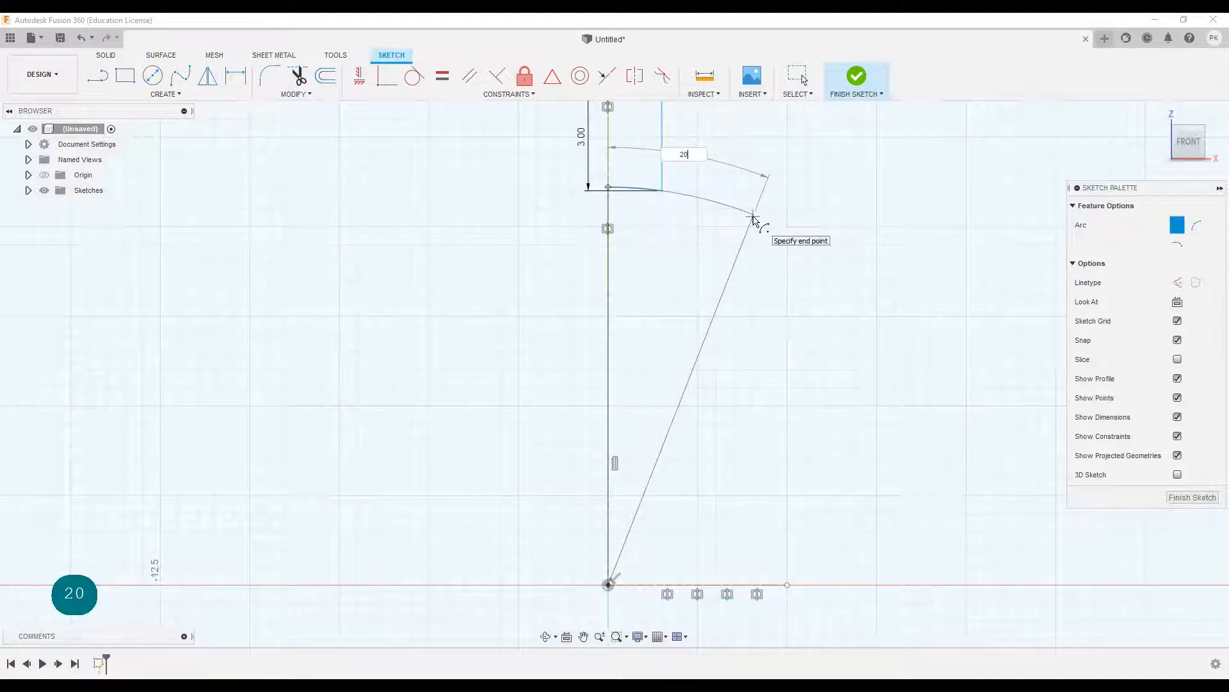
key(Return)
- Trim the overlapping arc segment between the vertical construction line and the short vertical line
scroll(636, 190, up, 4)
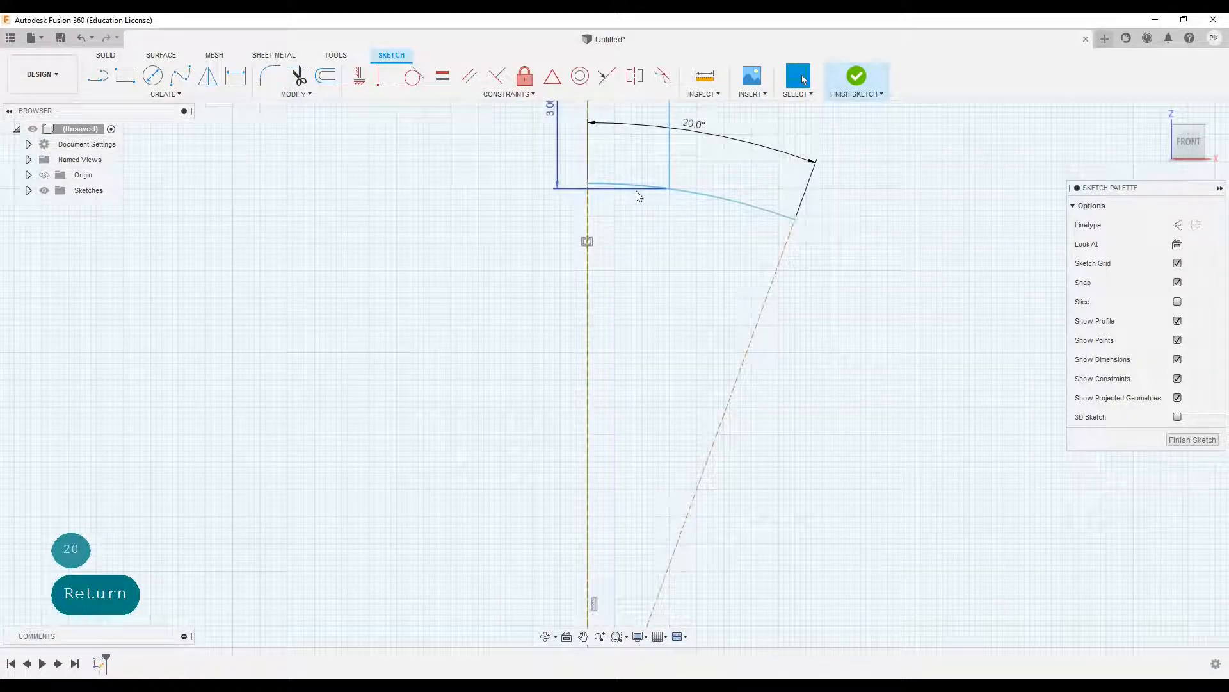
key(t)
click(635, 187)
scroll(702, 371, down, 2)
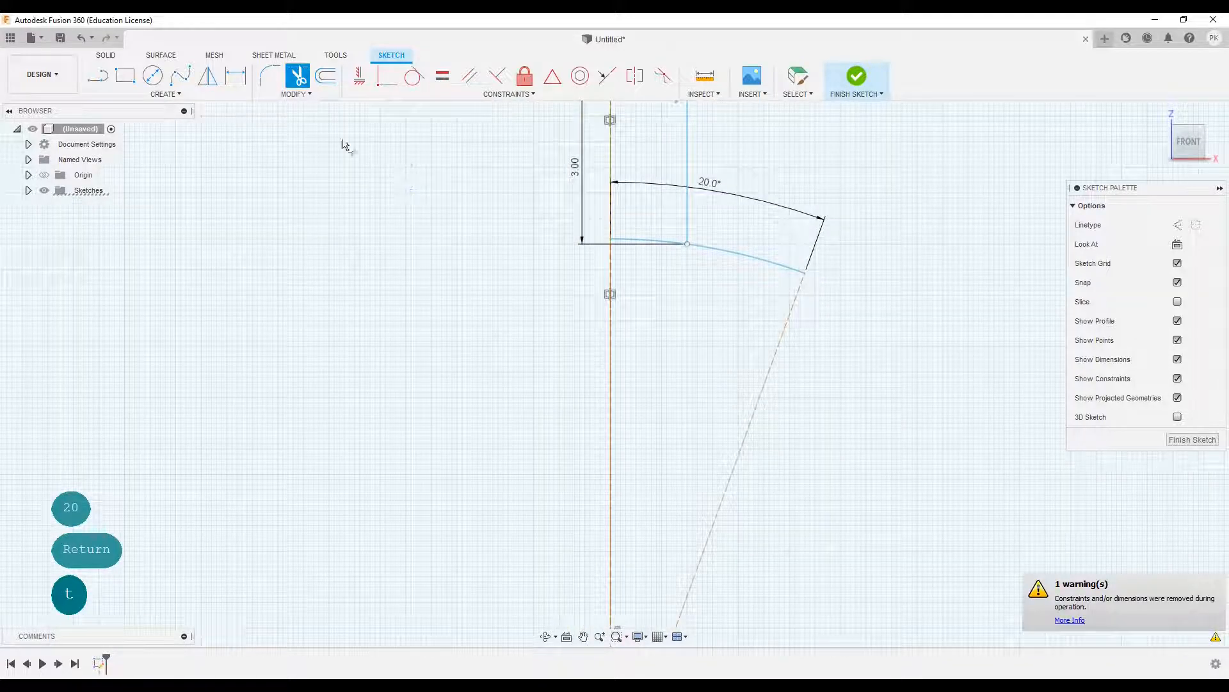
- Offset the arc by -0.5 mm toward the origin and join the outer ends of both arcs with a line
key(o)
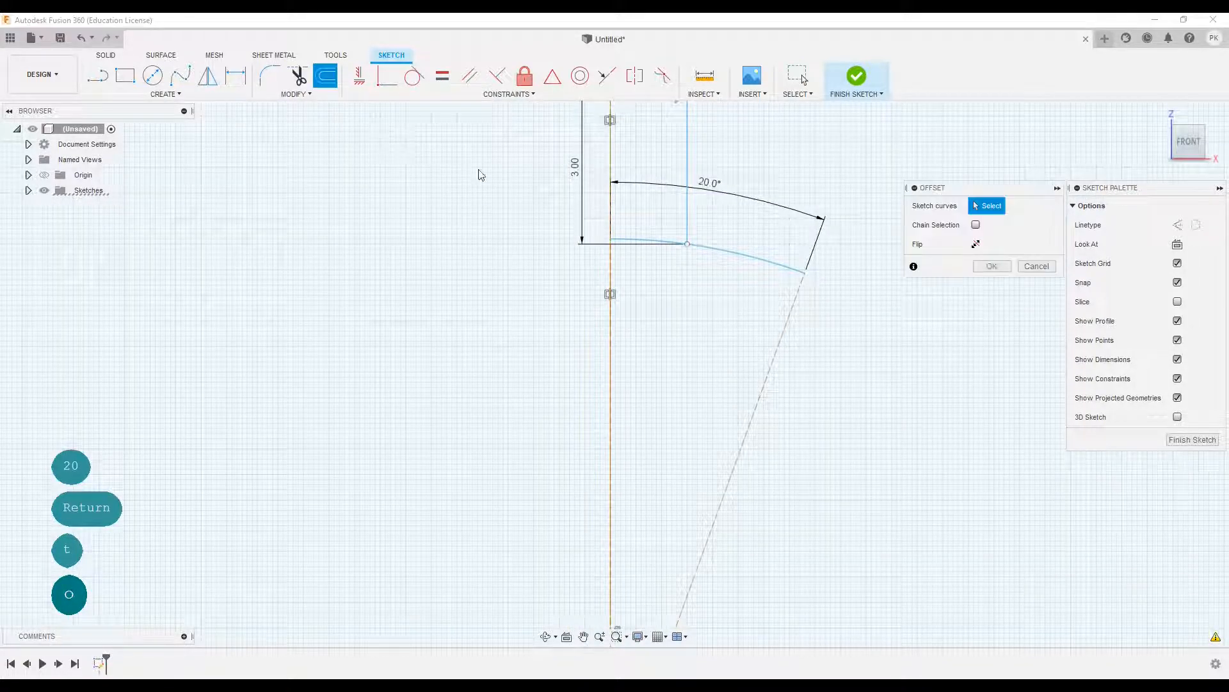
click(707, 251)
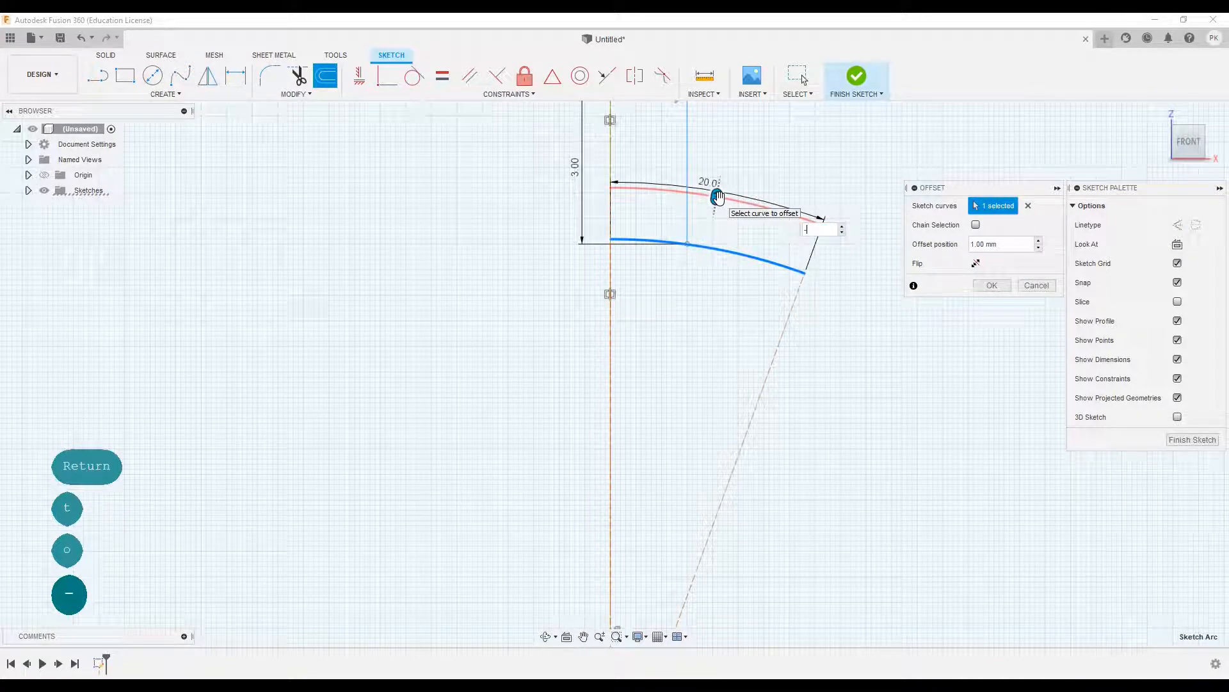
text(-0.5)
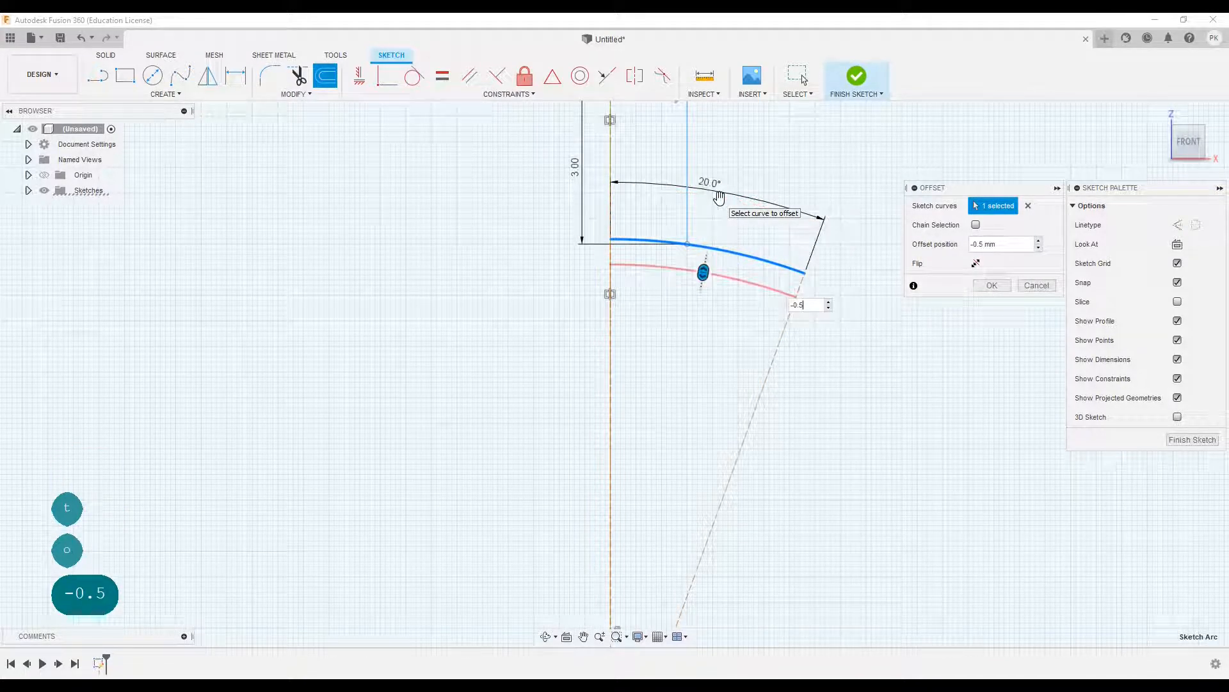
key(Return)
key(l)
scroll(802, 282, up, 3)
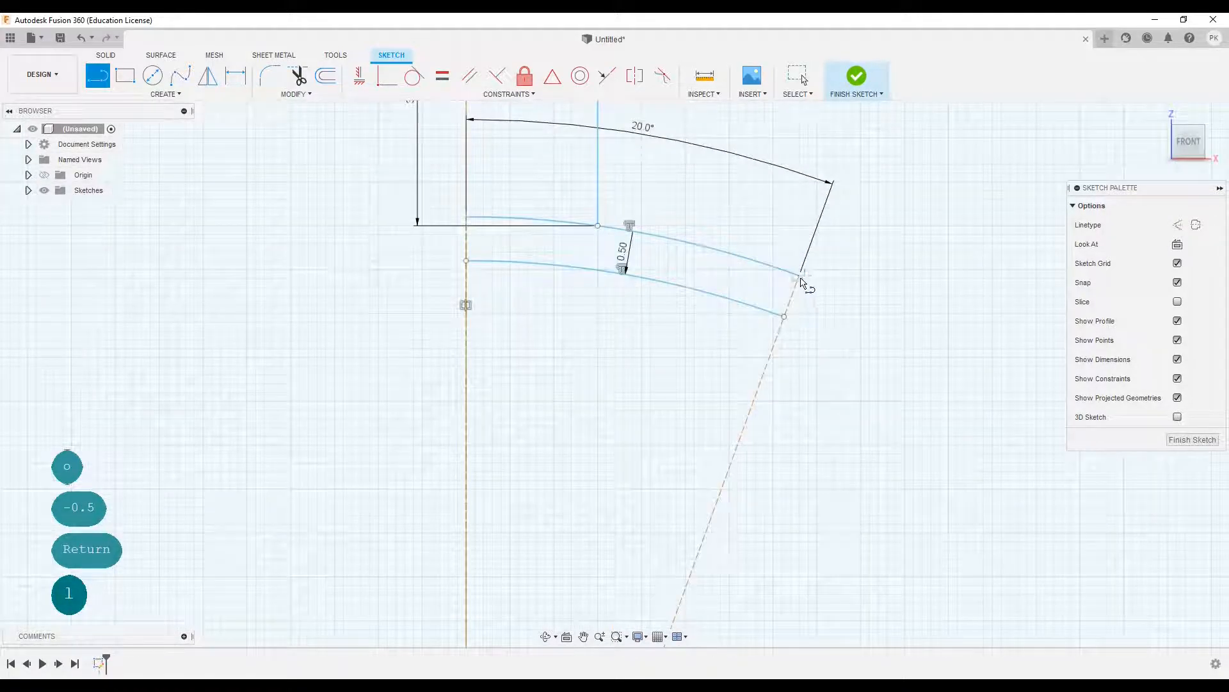
click(785, 317)
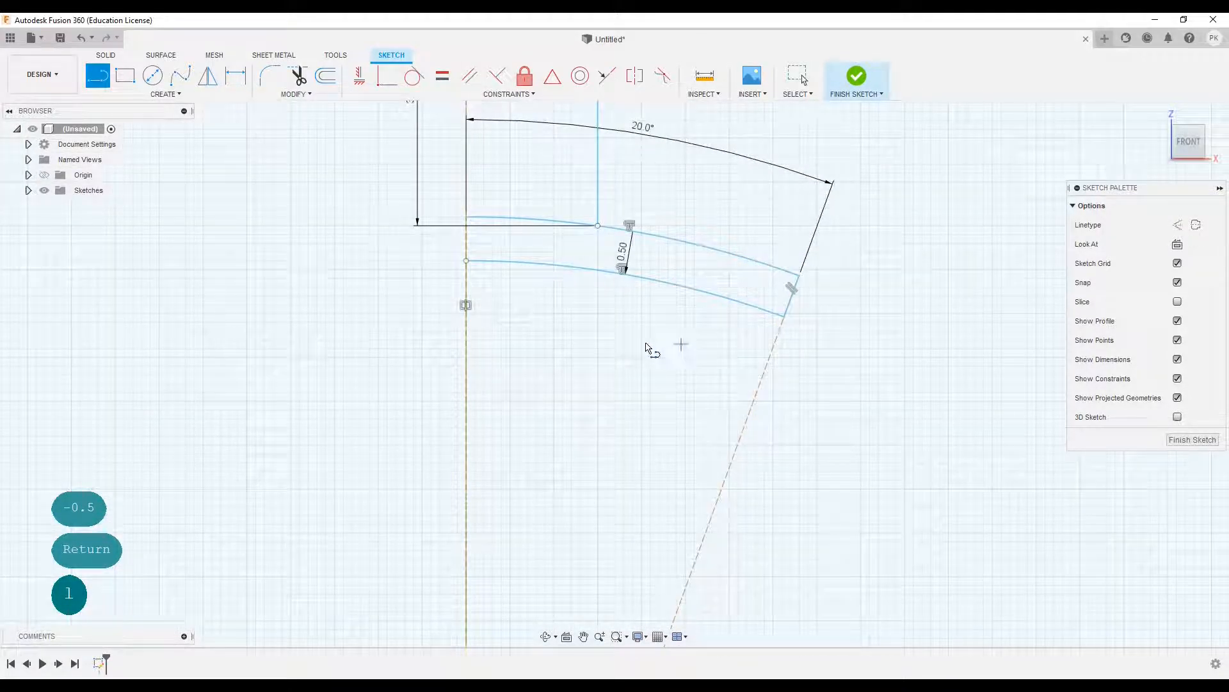
- Trim both arcs between the vertical construction line and the short vertical line
key(t)
click(558, 267)
click(558, 221)
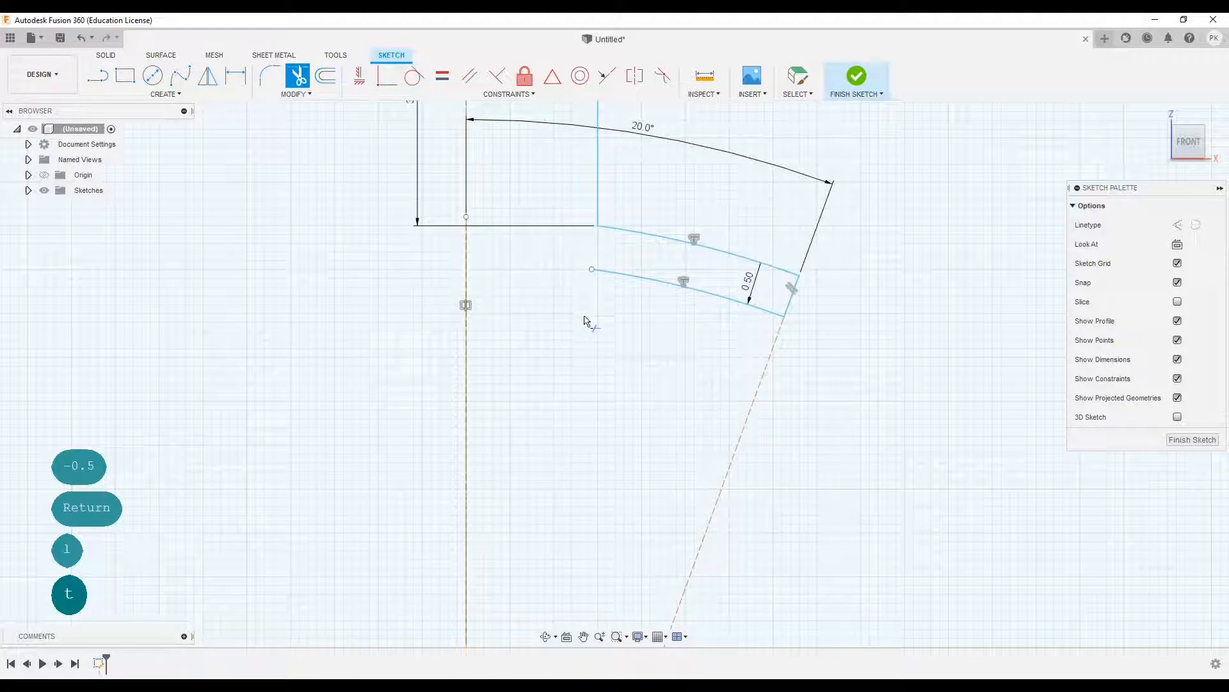
- Draw a center-point arc around the origin that continues the inner arc from its trimmed end to the vertical construction line
scroll(567, 433, down, 2)
scroll(593, 428, down, 3)
middle_drag(594, 427, 587, 277)
scroll(588, 277, down, 2)
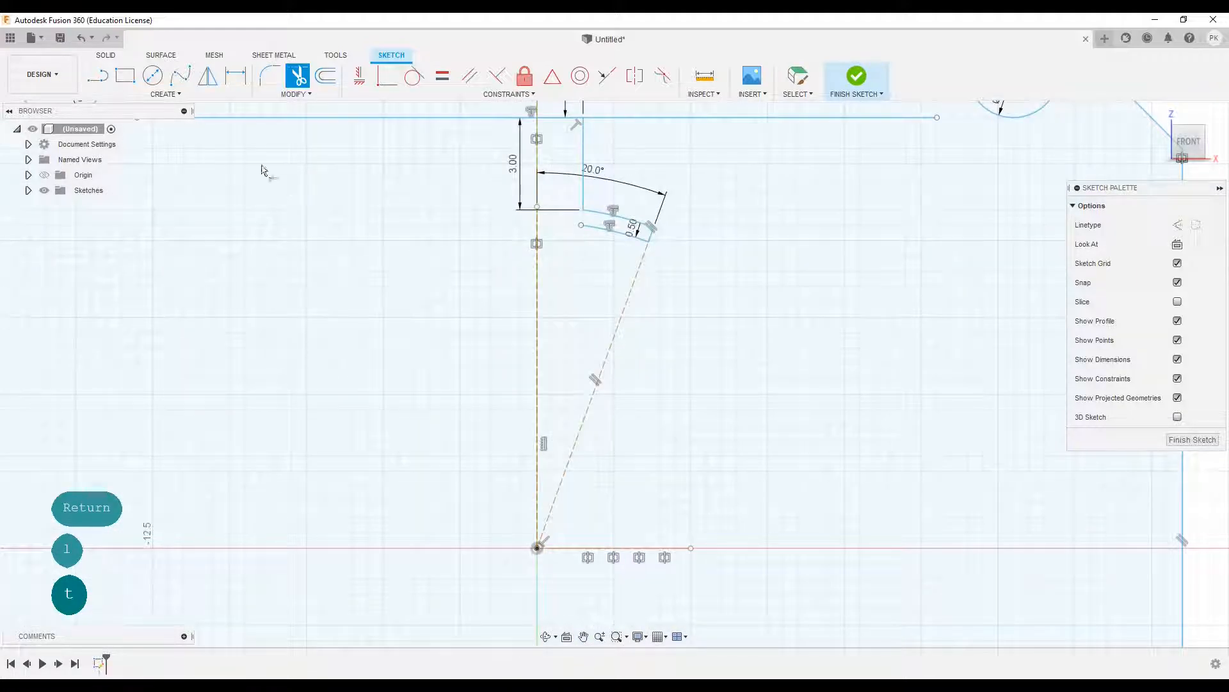
click(183, 95)
mouse_move(160, 150)
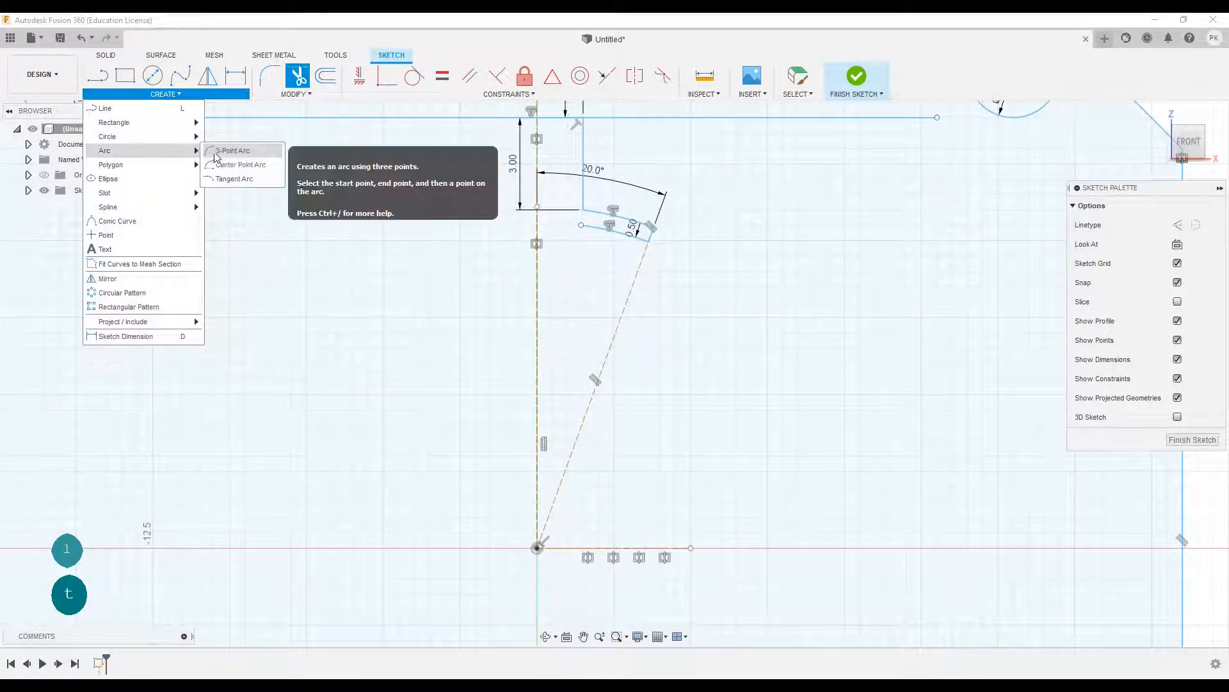
click(237, 148)
click(537, 547)
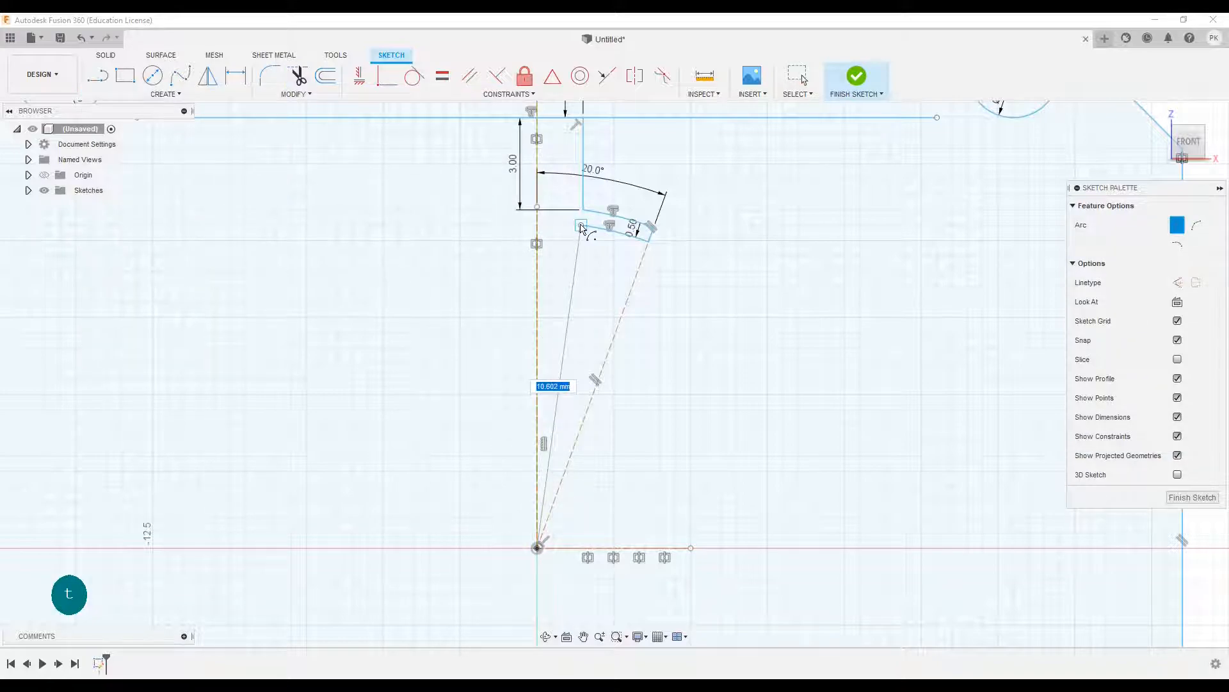
click(581, 224)
click(538, 224)
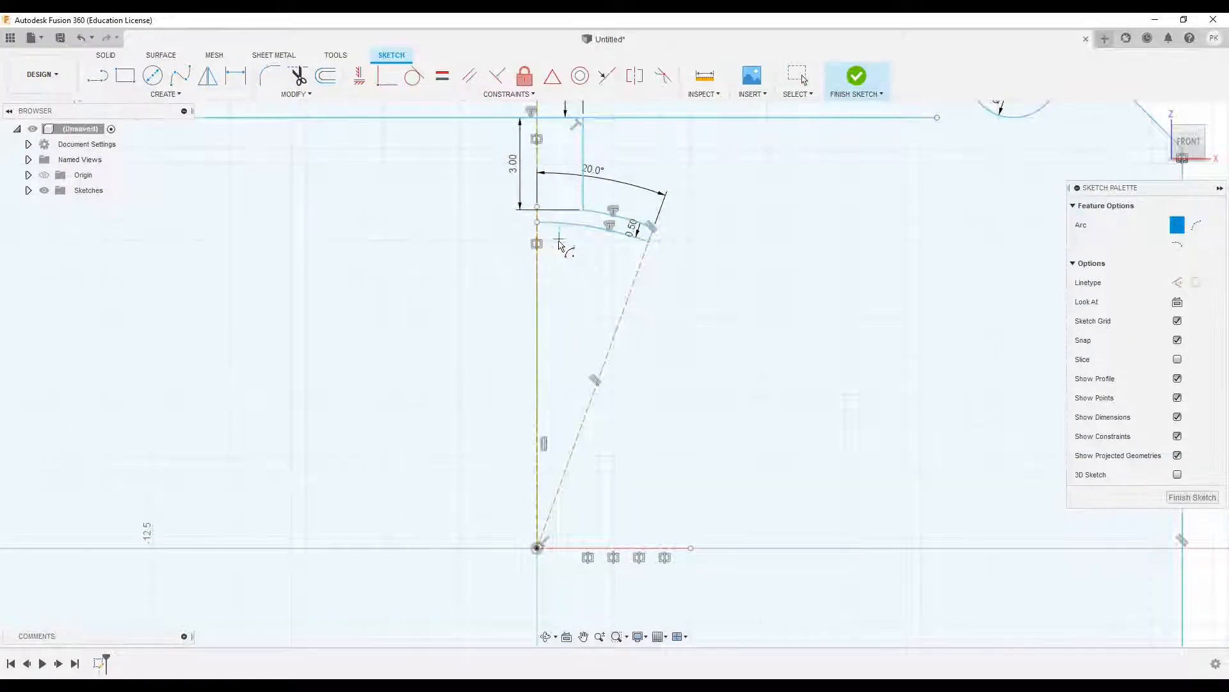
- Draw a construction line between the origin and the inner arc, just inside the 20° radial line
scroll(559, 244, up, 5)
key(l)
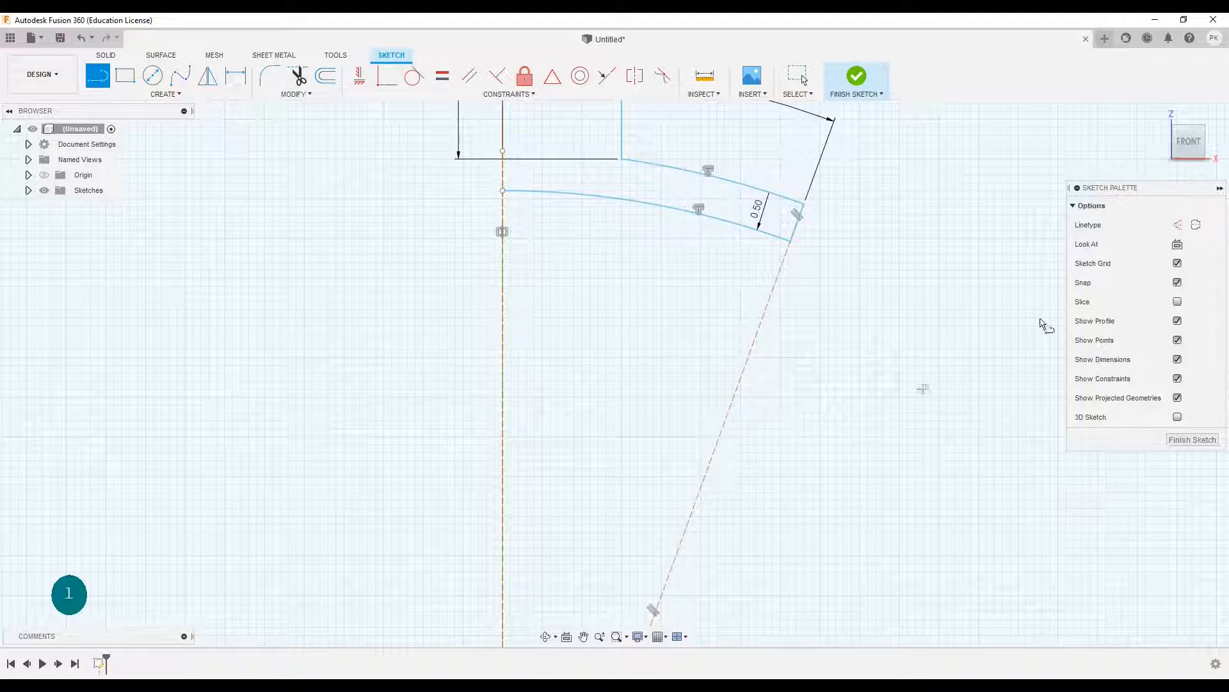
click(1180, 228)
scroll(782, 467, down, 4)
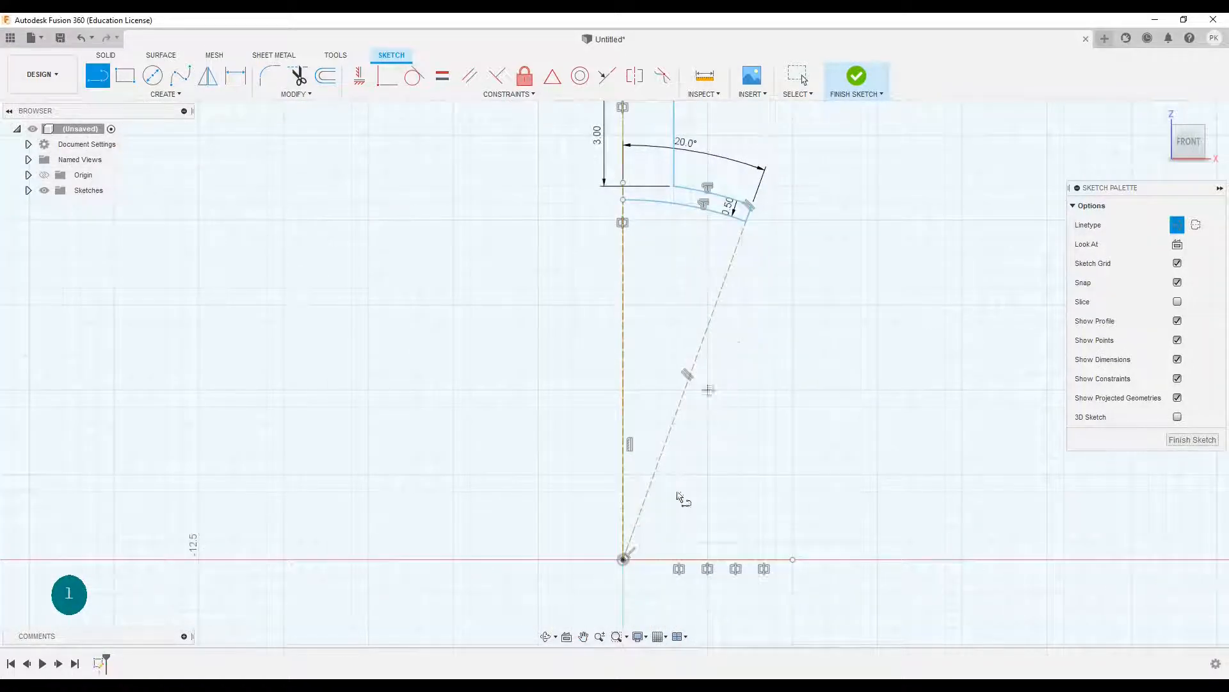
click(724, 214)
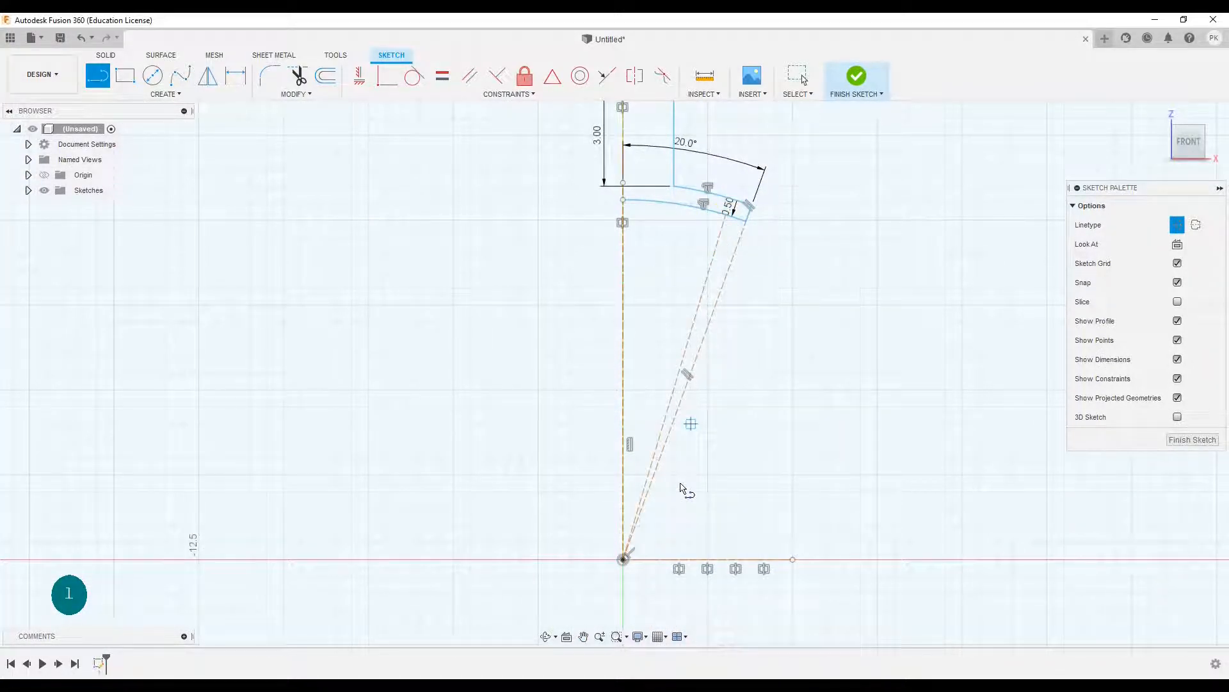
- Draw five more construction lines fanning out from the origin to the inner arc, between the first ray and the vertical construction line
click(623, 561)
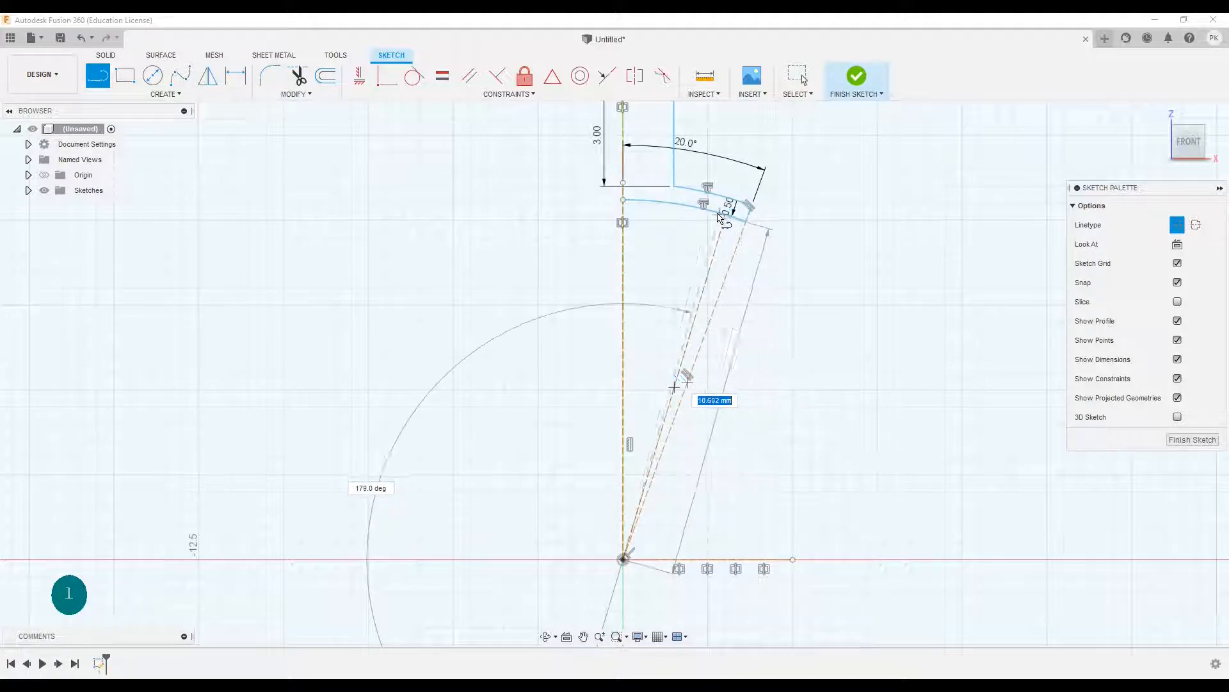
scroll(725, 216, up, 5)
click(712, 207)
scroll(710, 211, down, 3)
scroll(570, 503, down, 4)
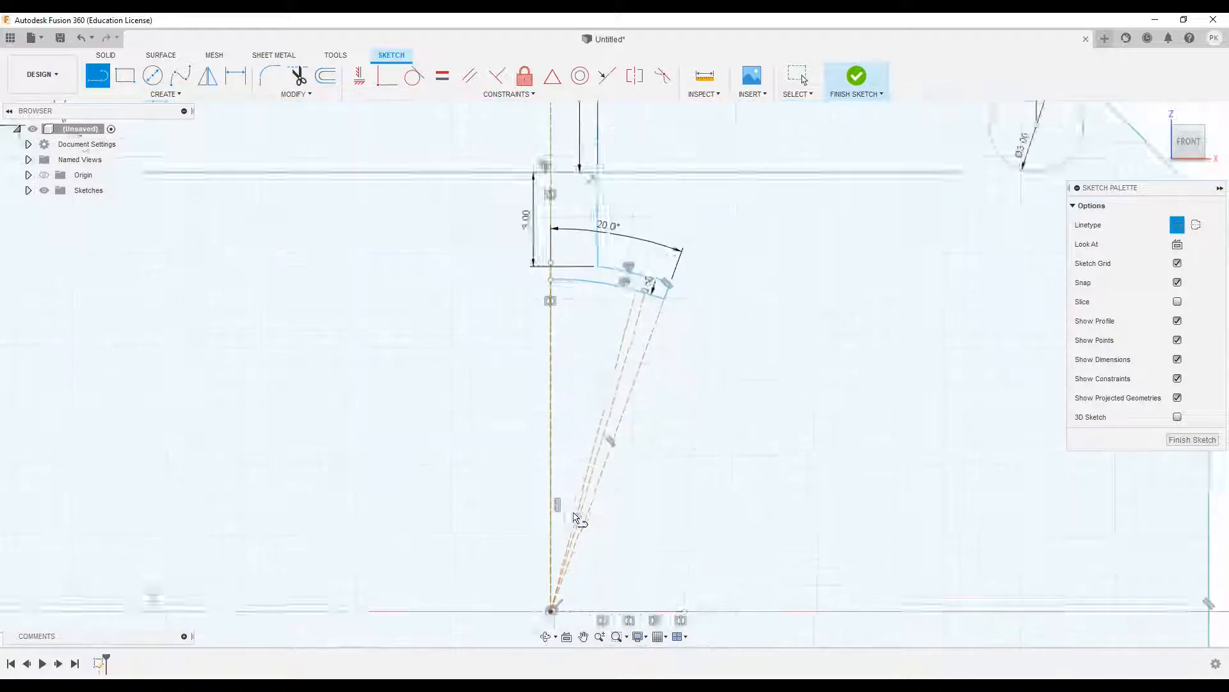
click(563, 577)
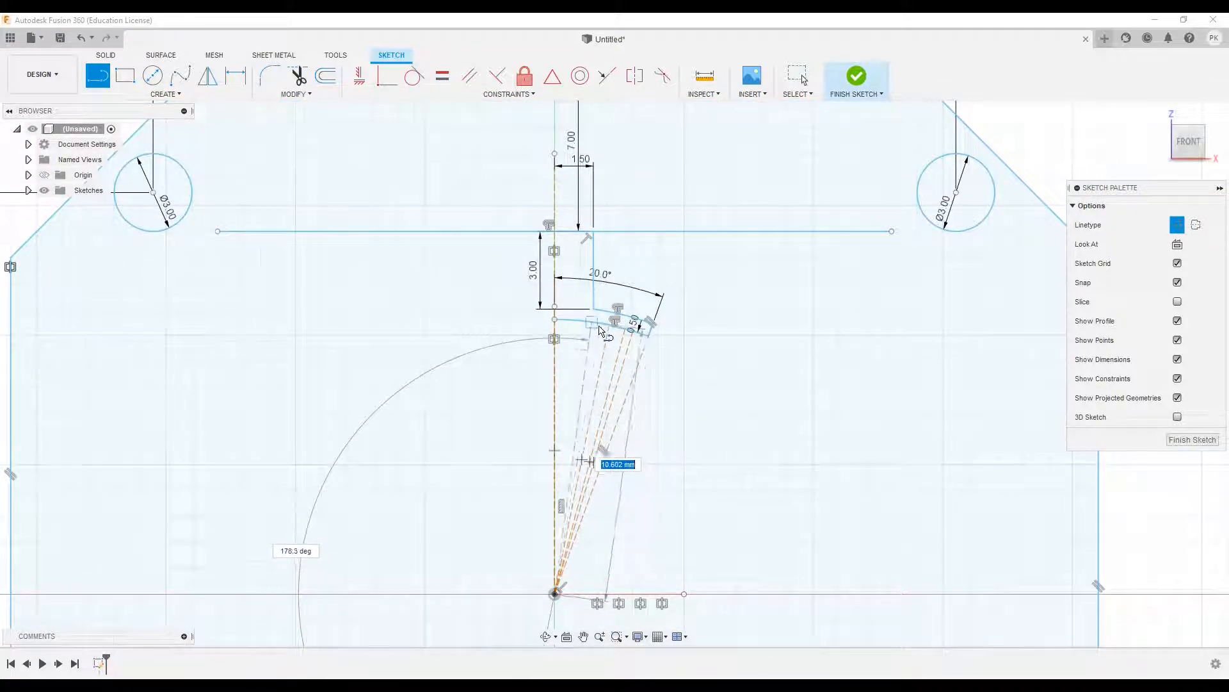
scroll(600, 329, up, 3)
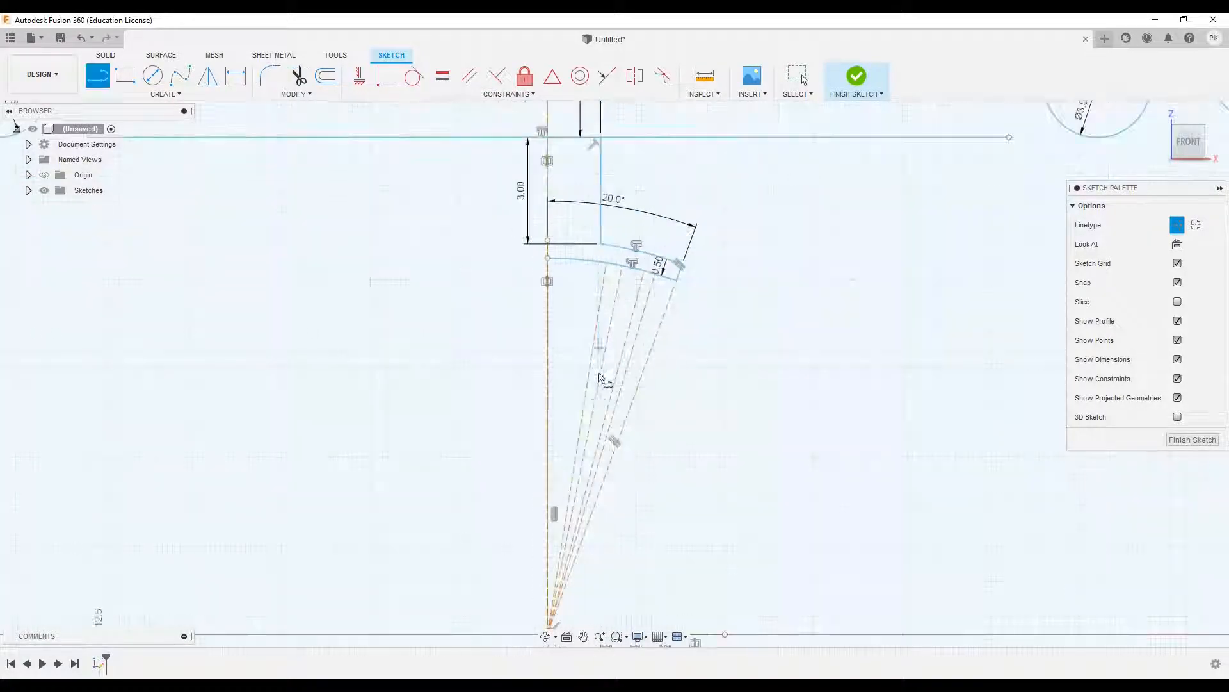
scroll(578, 590, down, 1)
middle_drag(578, 591, 582, 459)
click(555, 496)
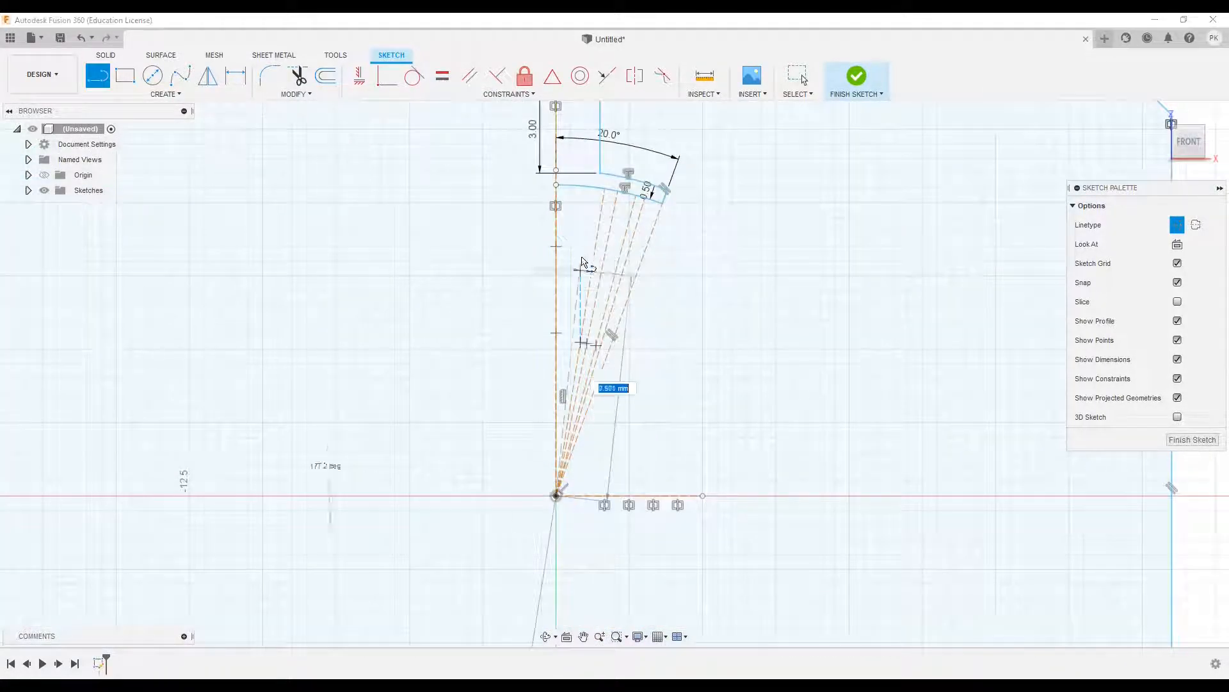
scroll(591, 189, up, 4)
click(594, 190)
scroll(604, 378, down, 3)
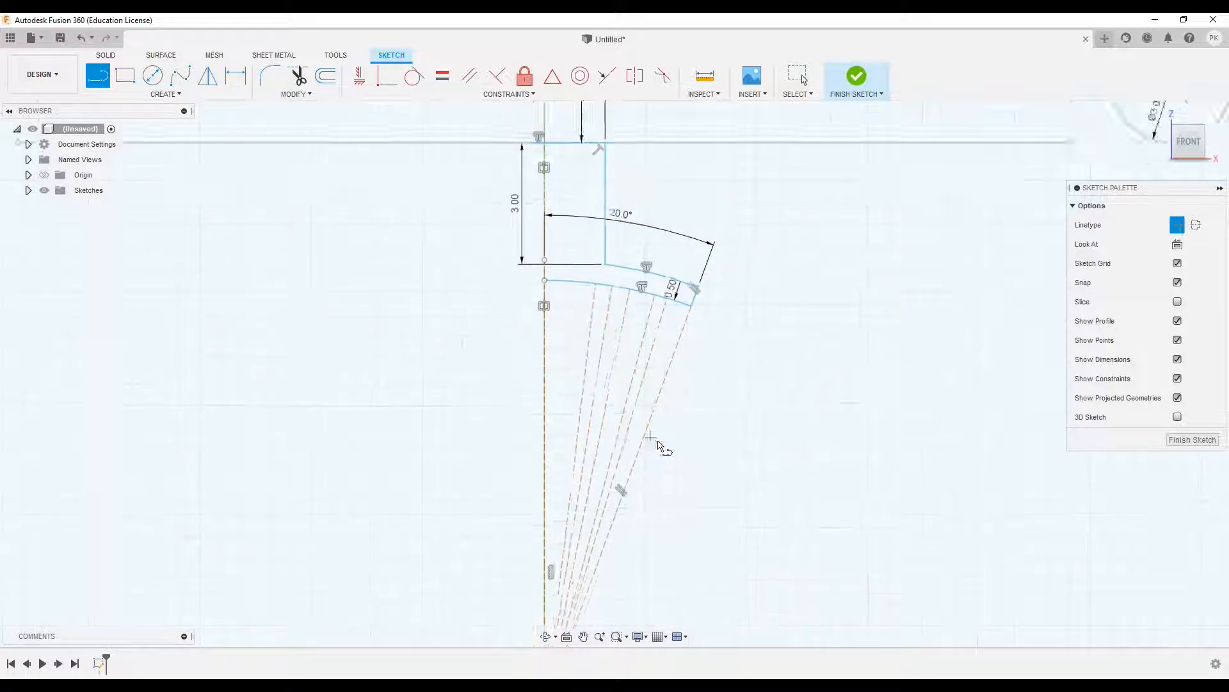
middle_drag(639, 509, 648, 370)
click(566, 543)
click(581, 154)
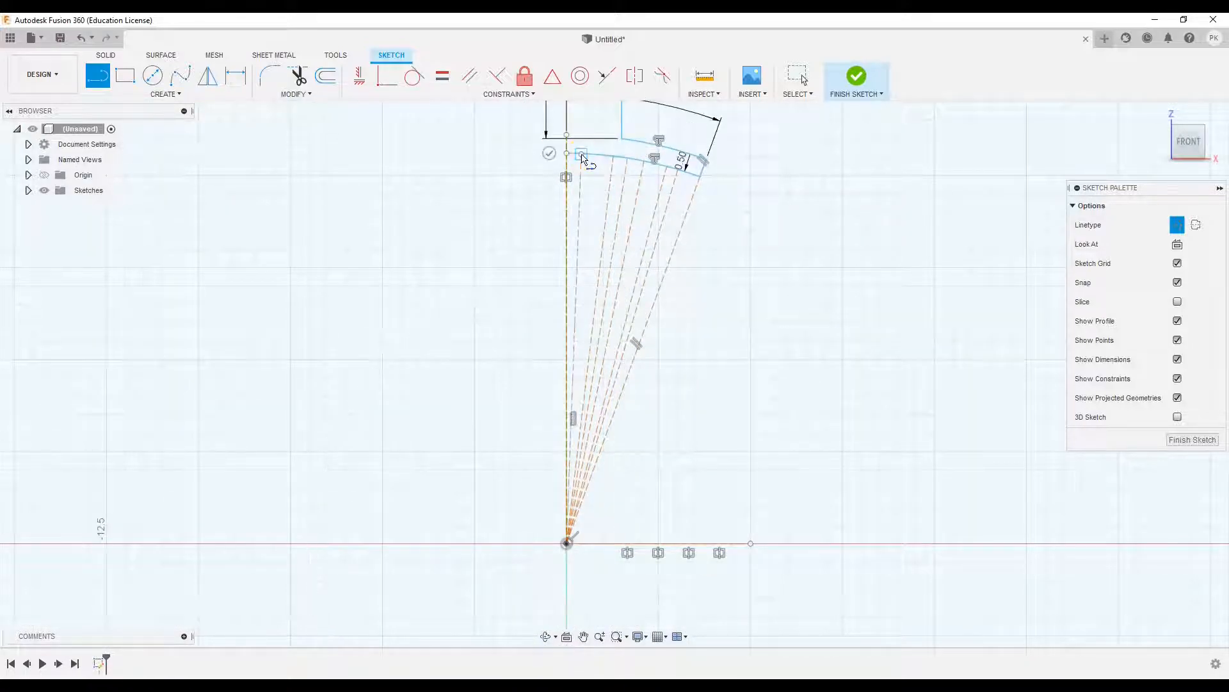
key(Escape)
- Make the upper endpoint of the ray nearest the vertical construction line coincident with the inner arc
scroll(579, 156, up, 5)
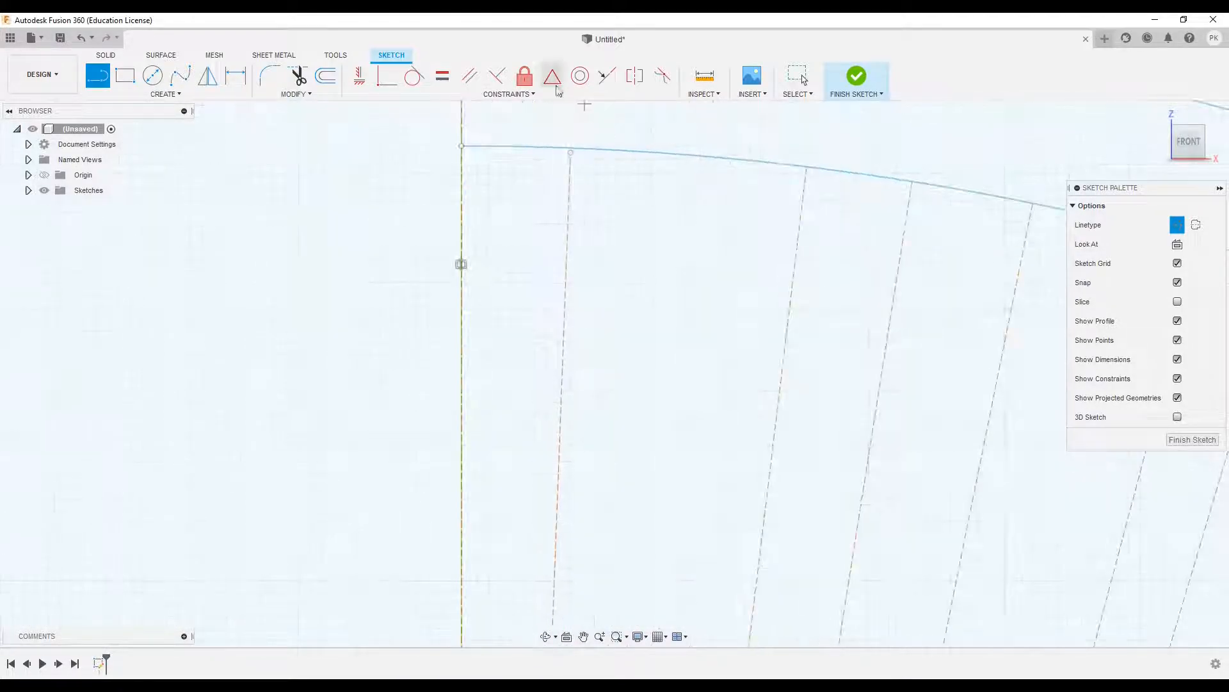
click(387, 76)
click(570, 156)
scroll(636, 412, down, 5)
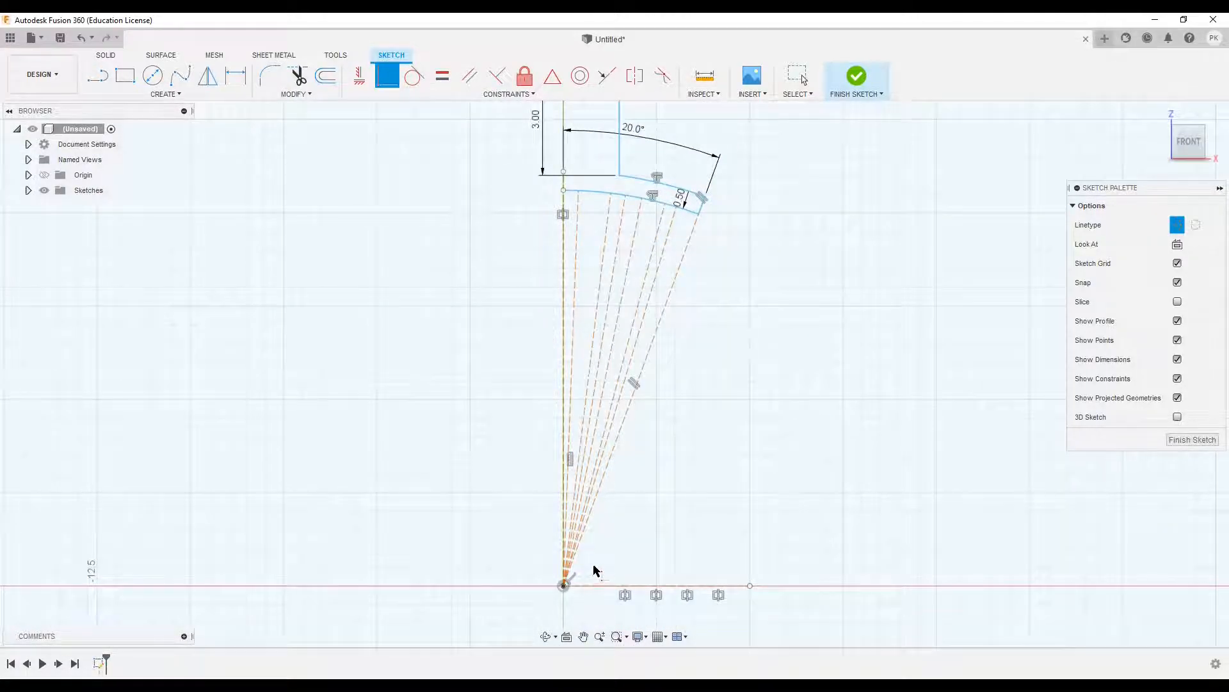
- Draw one more construction line from the origin to the inner arc, in the wide gap beside the ray nearest the vertical line
key(l)
key(l)
click(563, 584)
scroll(589, 189, up, 5)
click(602, 196)
key(Escape)
- Dimension the angle between the outermost 20° radial line and its neighbouring construction ray as 3.63°
key(d)
click(806, 439)
click(774, 429)
text(3.63)
key(Return)
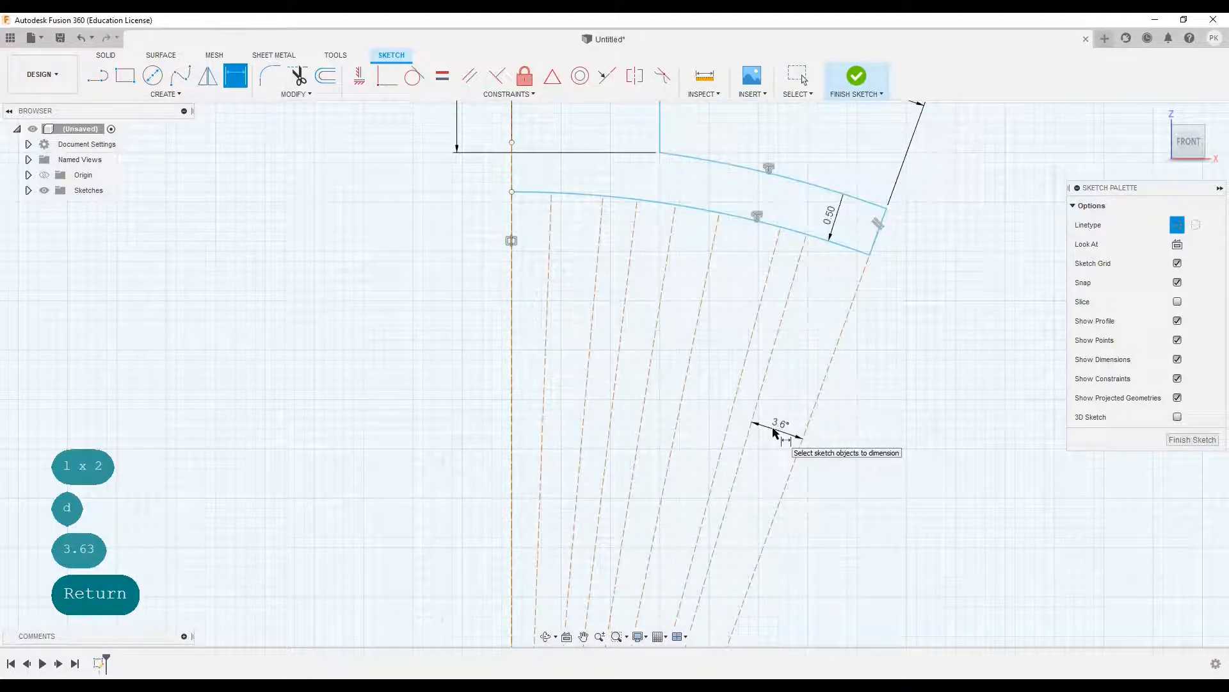
- Dimension the next two angles between neighbouring construction rays, working inward, as 3.63° each
click(720, 465)
click(736, 471)
click(743, 472)
text(3.63)
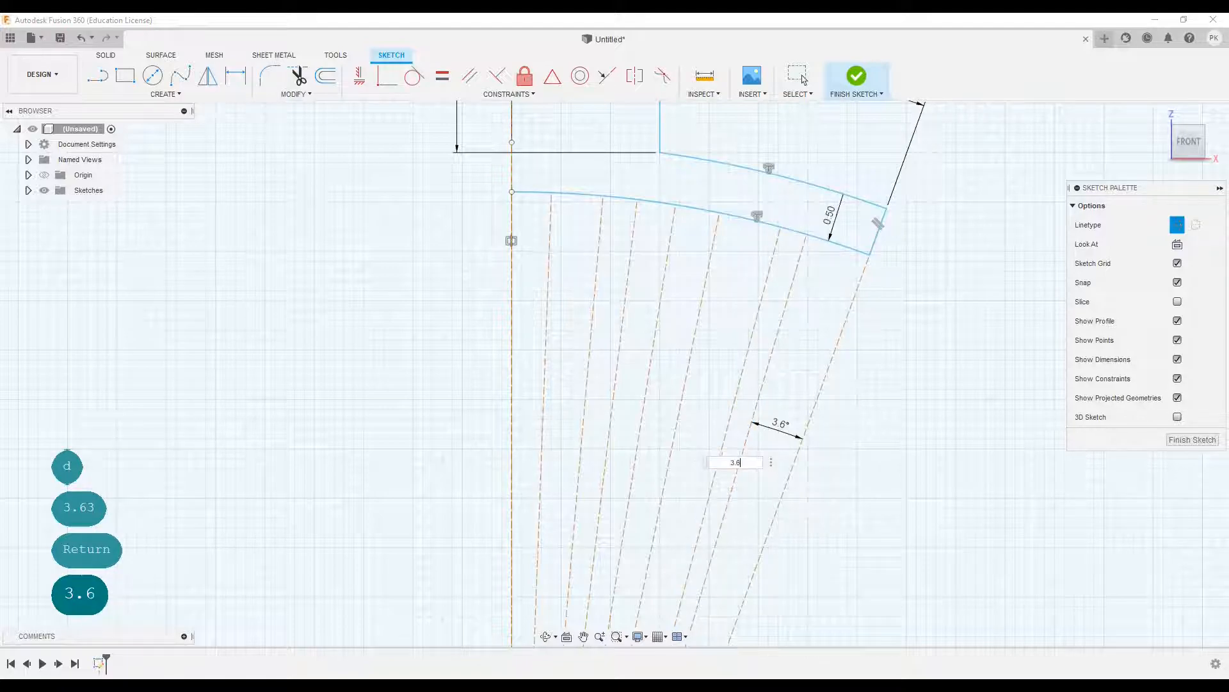
key(Return)
click(666, 487)
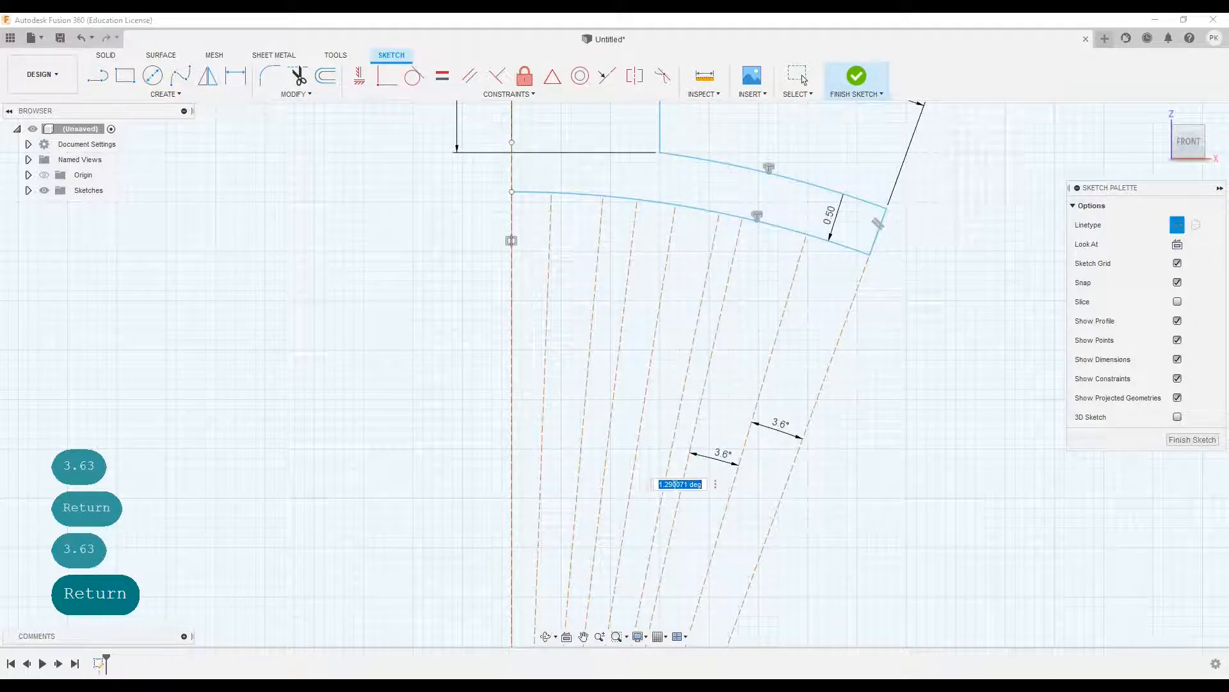
text(3.63)
key(Return)
- Dimension the angle between the next two closely spaced construction rays inward as 3.63° and trim away the surplus ray between them
scroll(644, 492, up, 5)
click(628, 490)
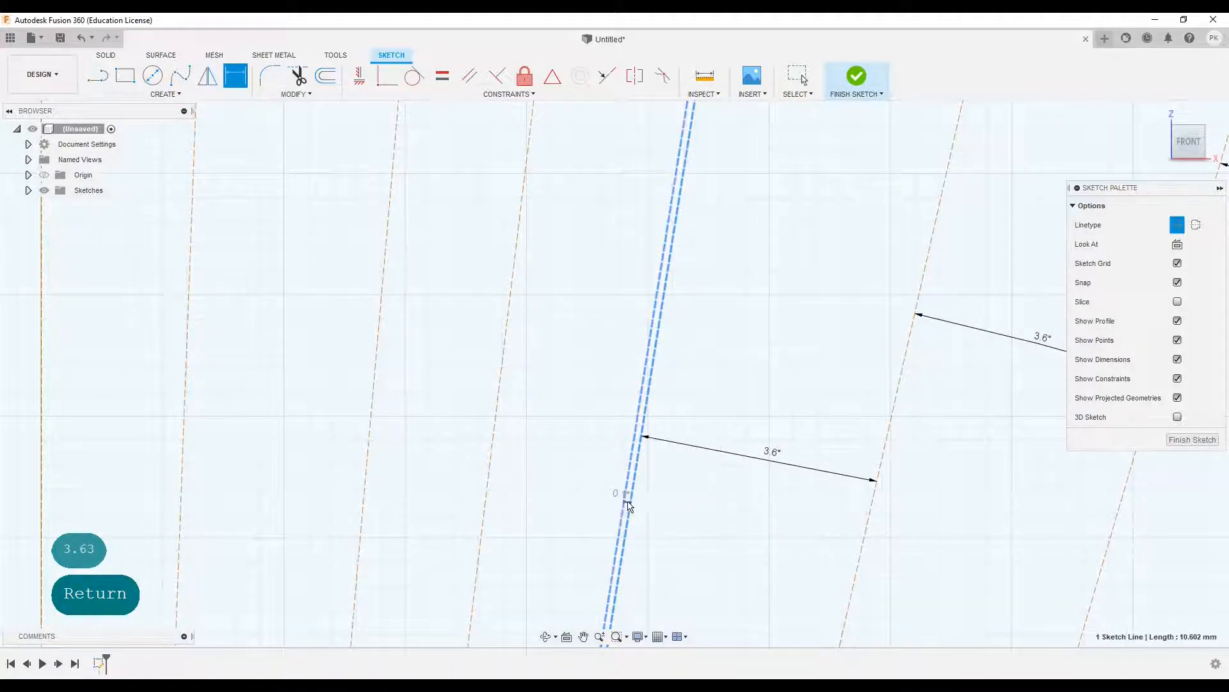
click(626, 504)
scroll(625, 500, up, 3)
scroll(625, 500, up, 4)
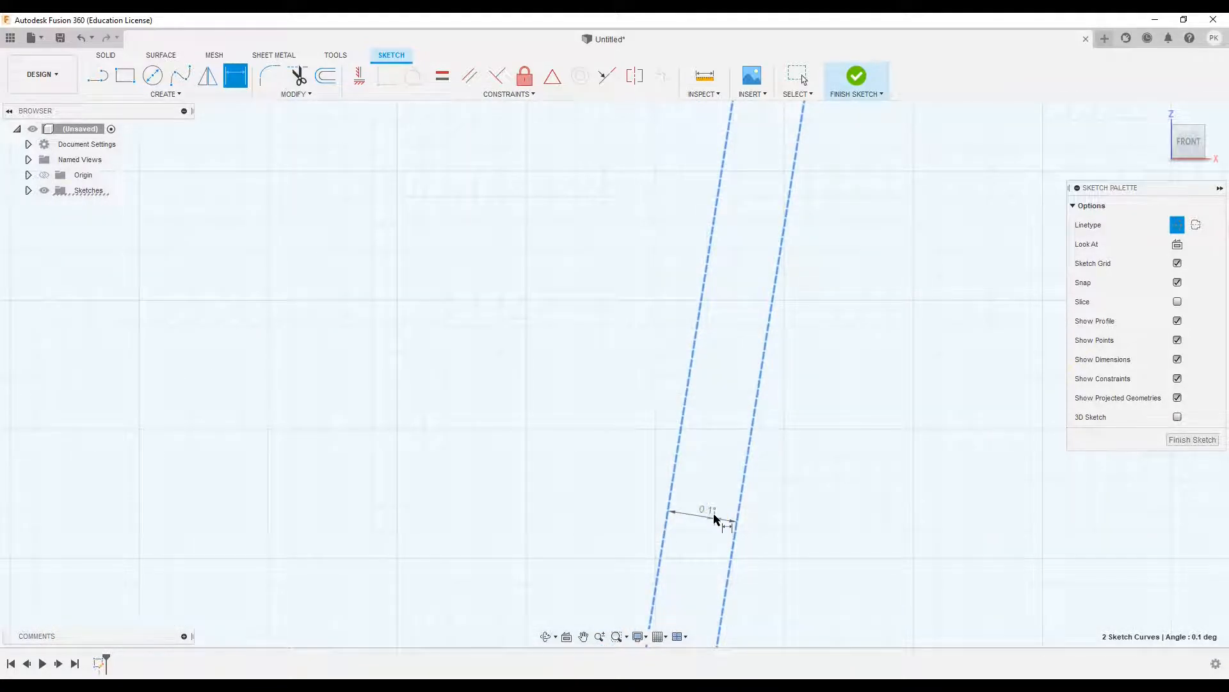
click(715, 517)
text(3.63)
key(Return)
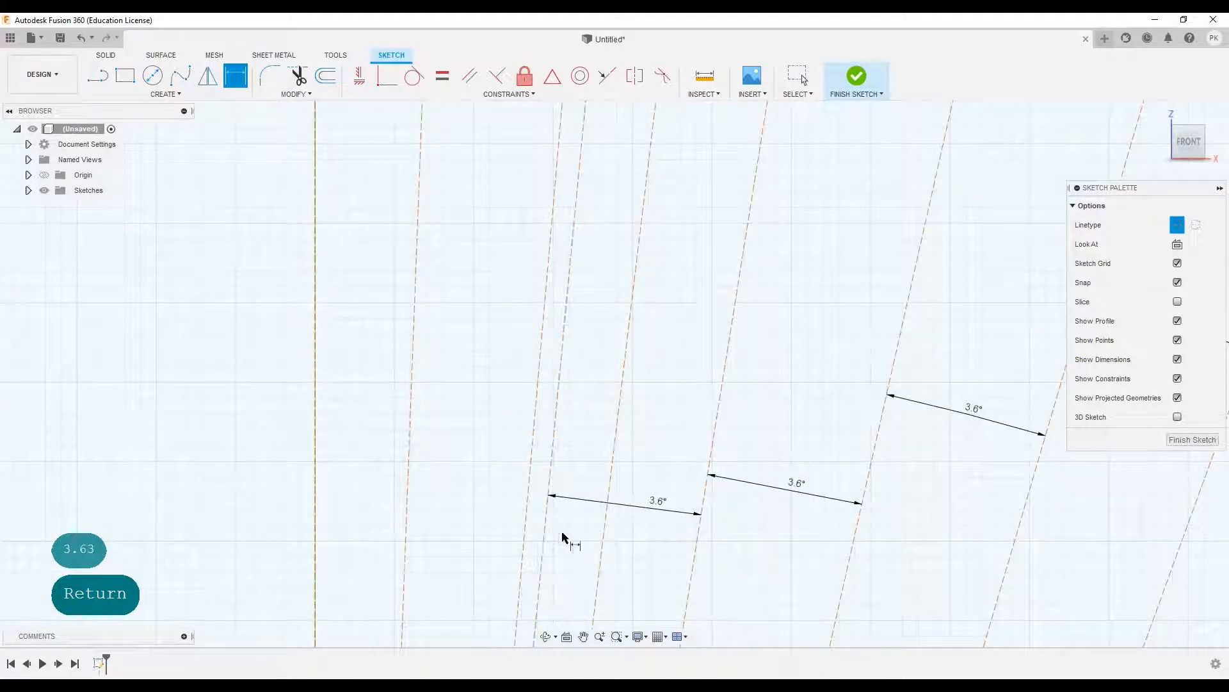
scroll(579, 548, down, 4)
key(t)
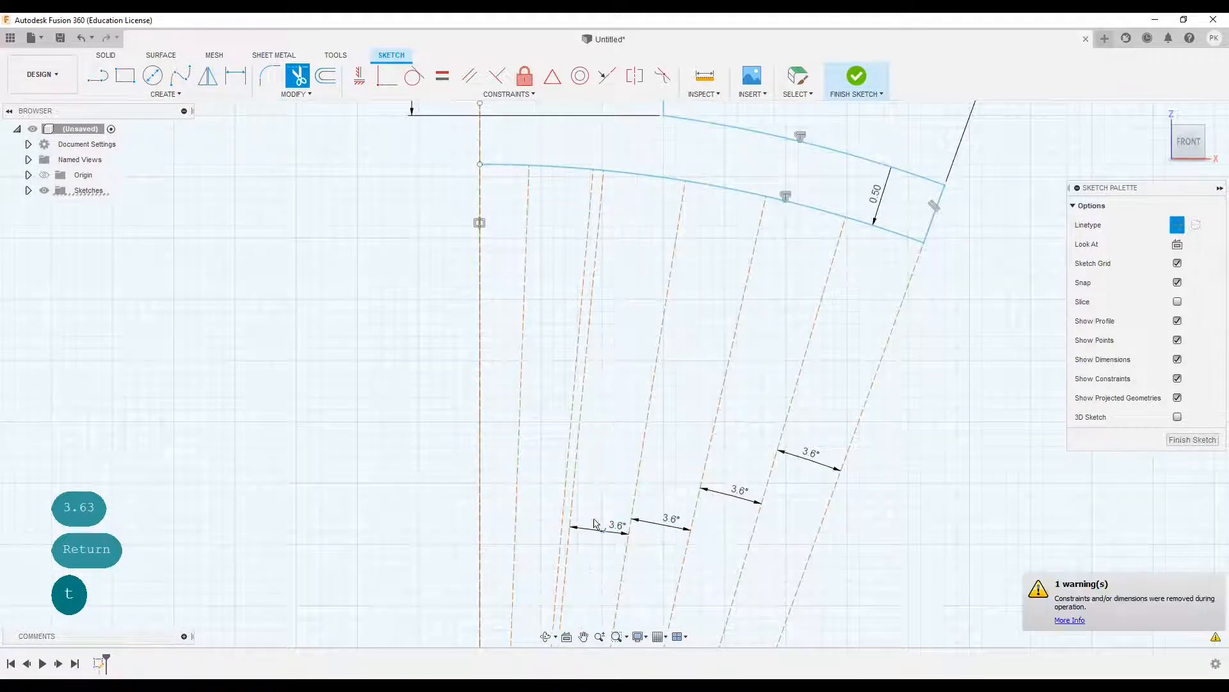
- Dimension the angle to the ray nearest the vertical construction line as 3.63° and trim away the surplus ray beside it
scroll(595, 524, up, 3)
key(d)
click(581, 548)
click(569, 549)
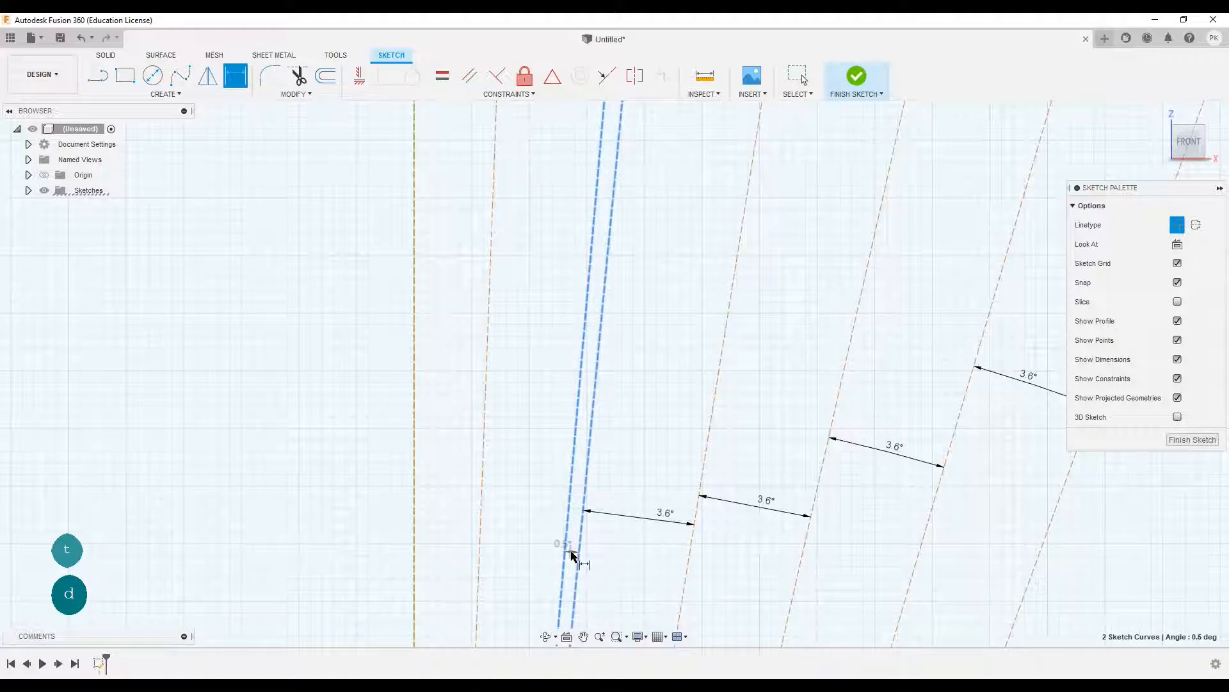
click(572, 555)
text(.63)
key(Return)
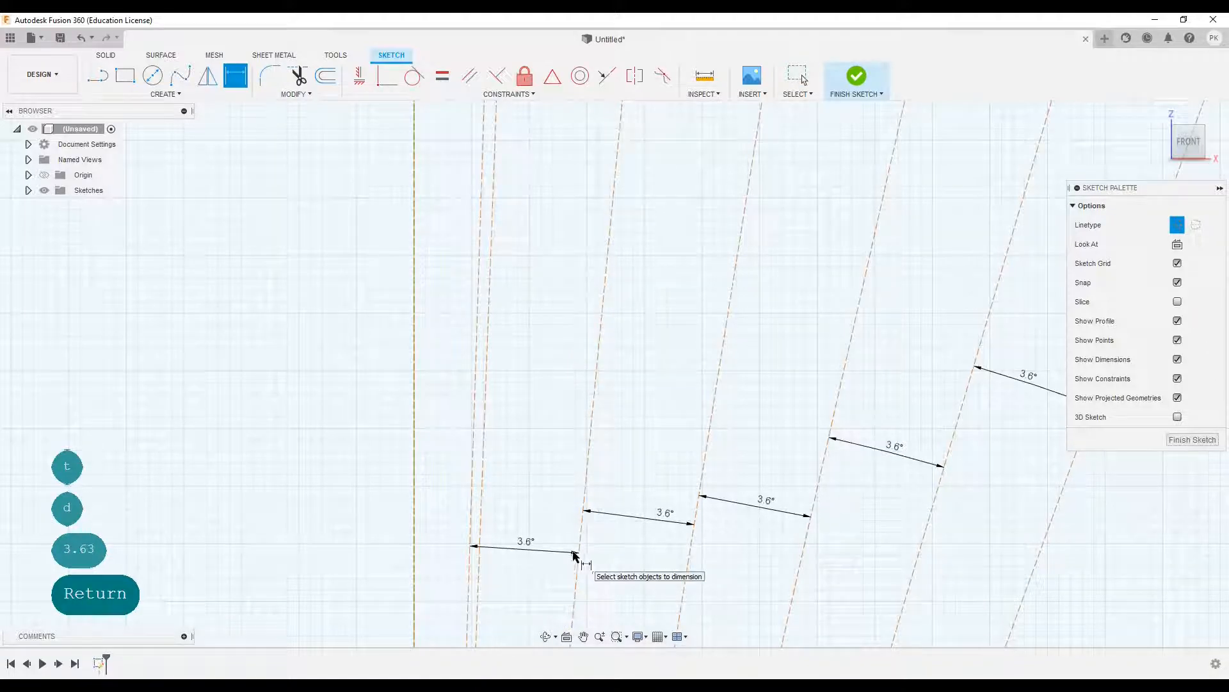
scroll(502, 549, down, 3)
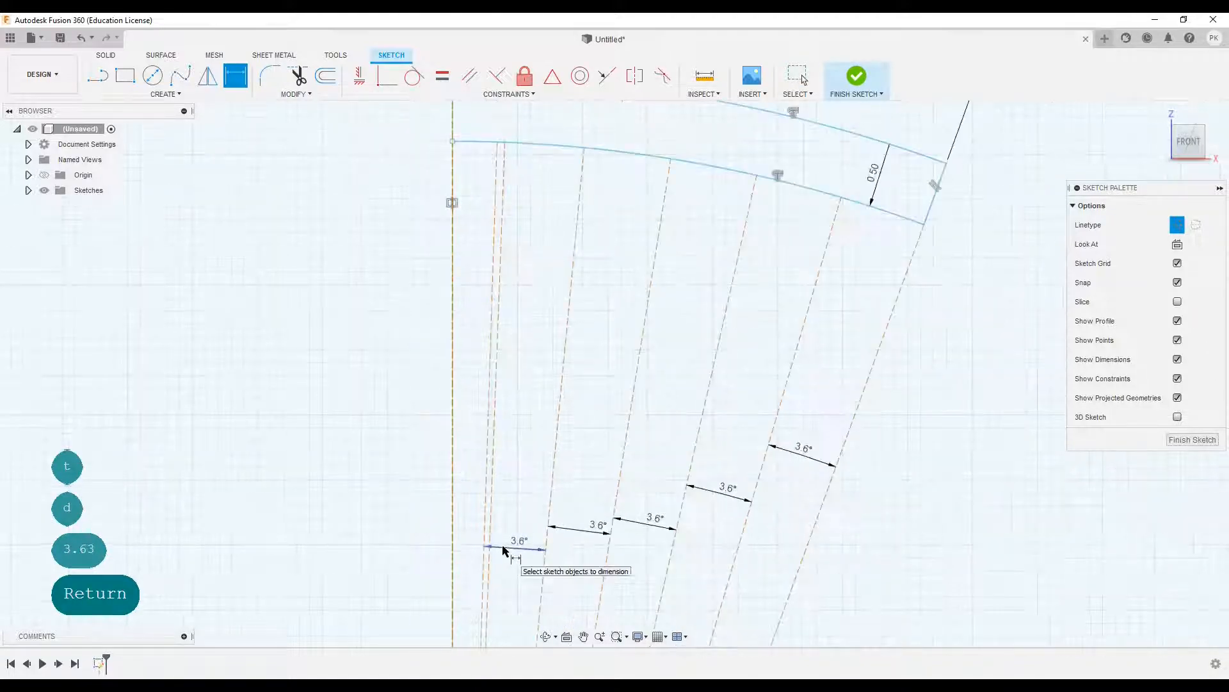
key(t)
click(502, 410)
- Try an angle dimension between the vertical construction line and the nearest ray, and undo it
key(d)
click(495, 412)
click(466, 413)
click(479, 425)
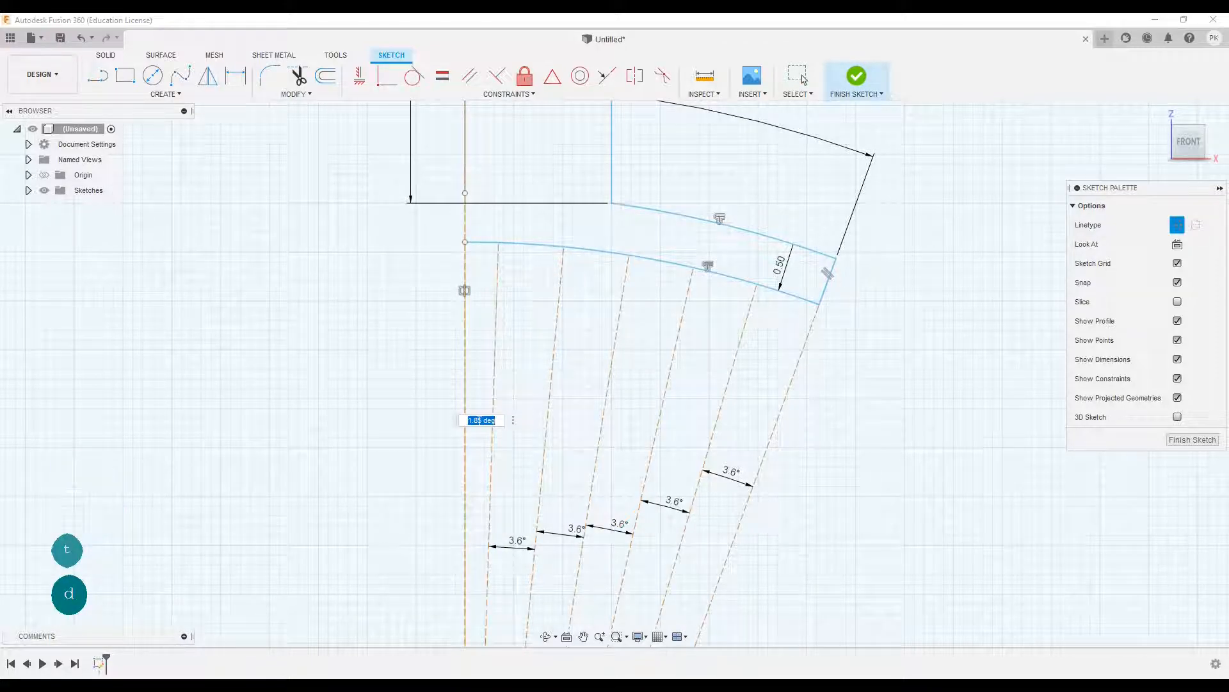
key(ctrl+z)
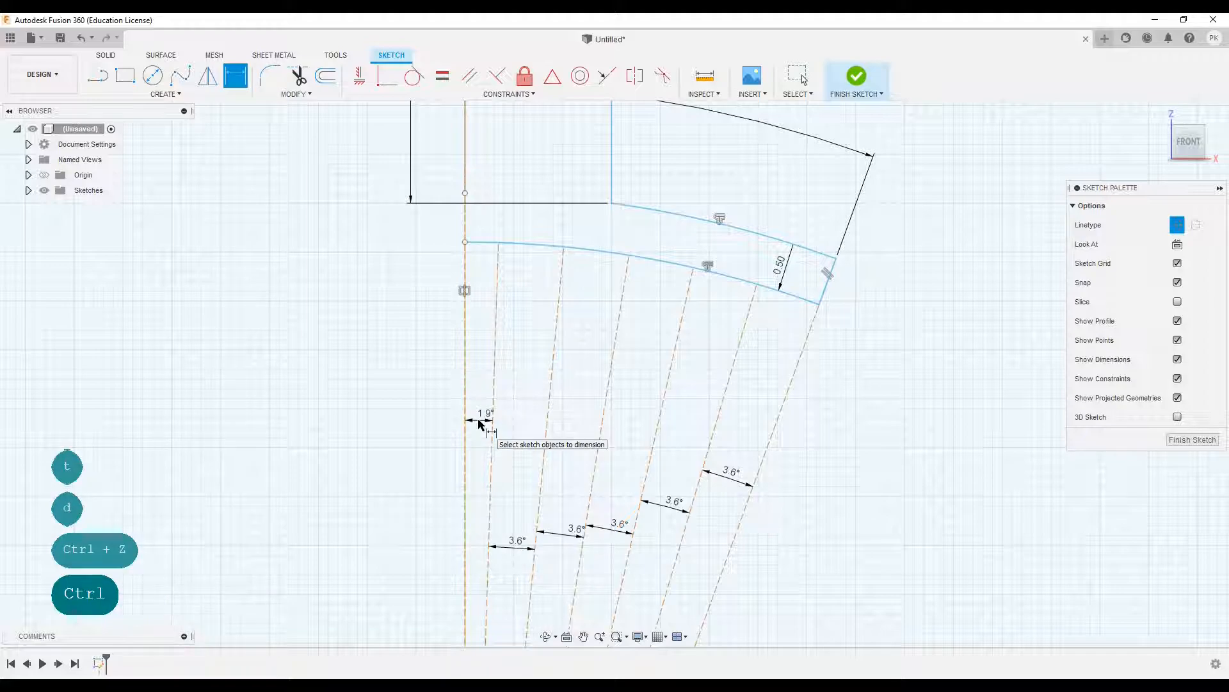
key(ctrl+z)
key(ctrl+z)
key(ctrl+z)
- Place two sketch points on each of the six construction rays, one on the inner arc and one a short distance below it
scroll(441, 472, down, 3)
scroll(709, 466, up, 5)
click(169, 92)
click(147, 237)
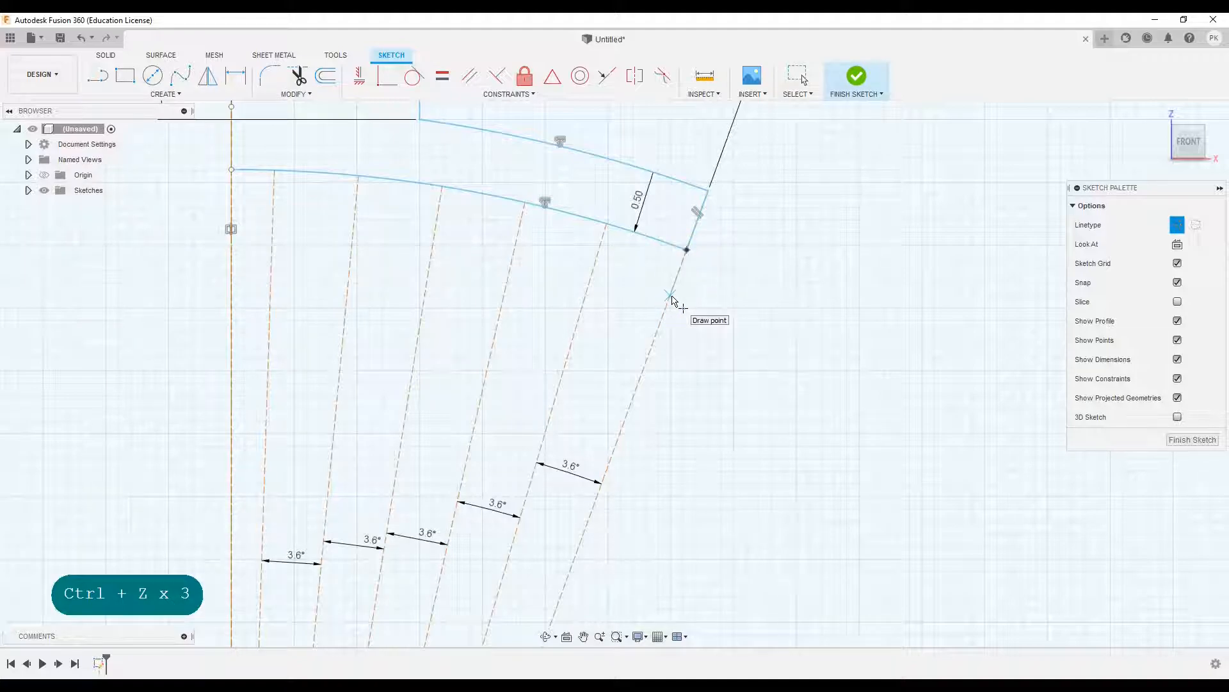
click(594, 269)
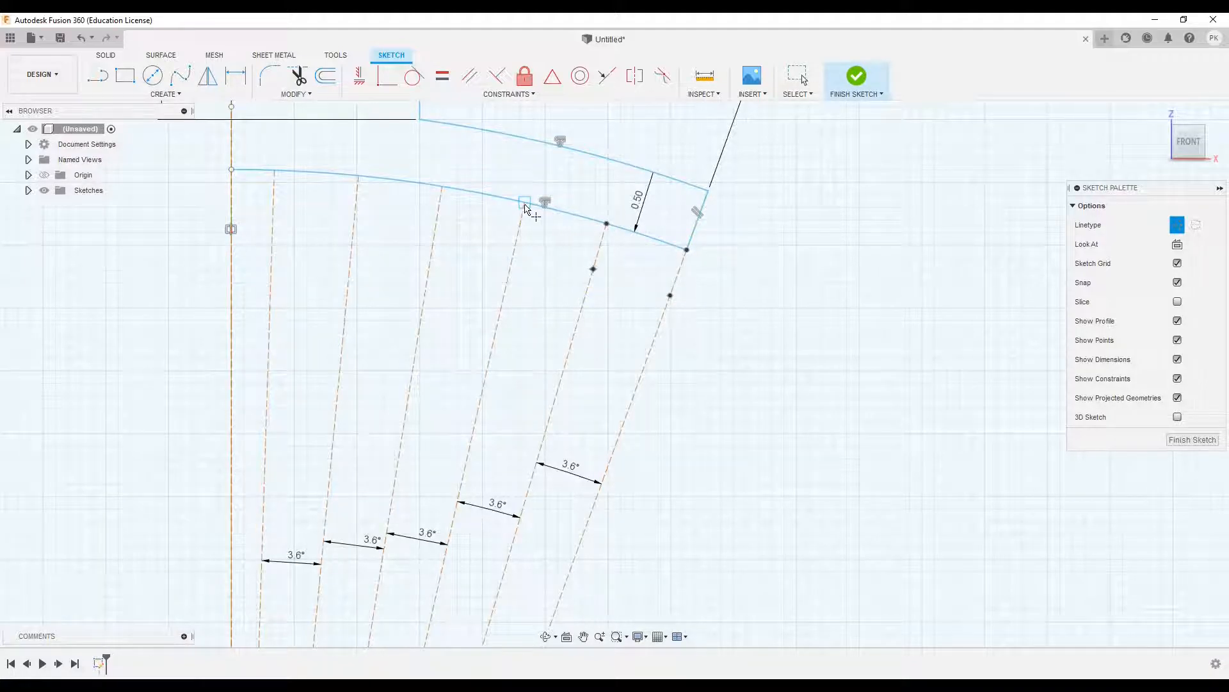
click(354, 229)
click(274, 170)
- Dimension the vertical distance between the two points on each of the two innermost rays as 0.5 mm
key(d)
click(274, 171)
click(272, 230)
click(305, 211)
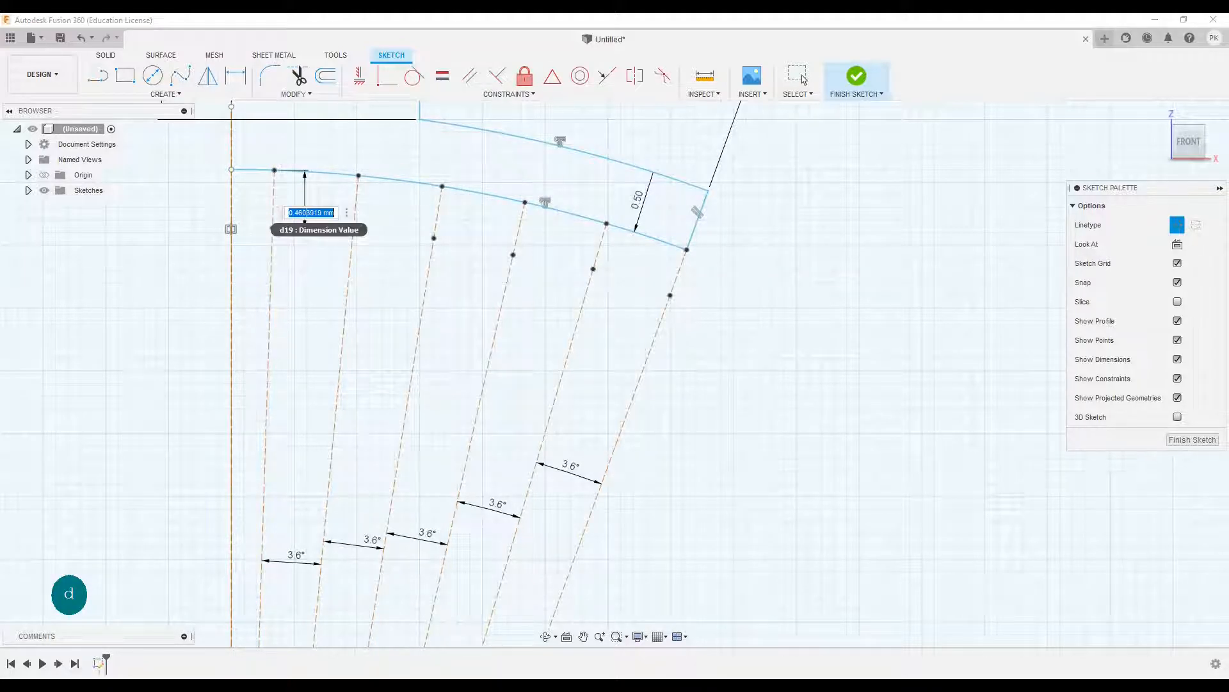
text(0.5)
key(Return)
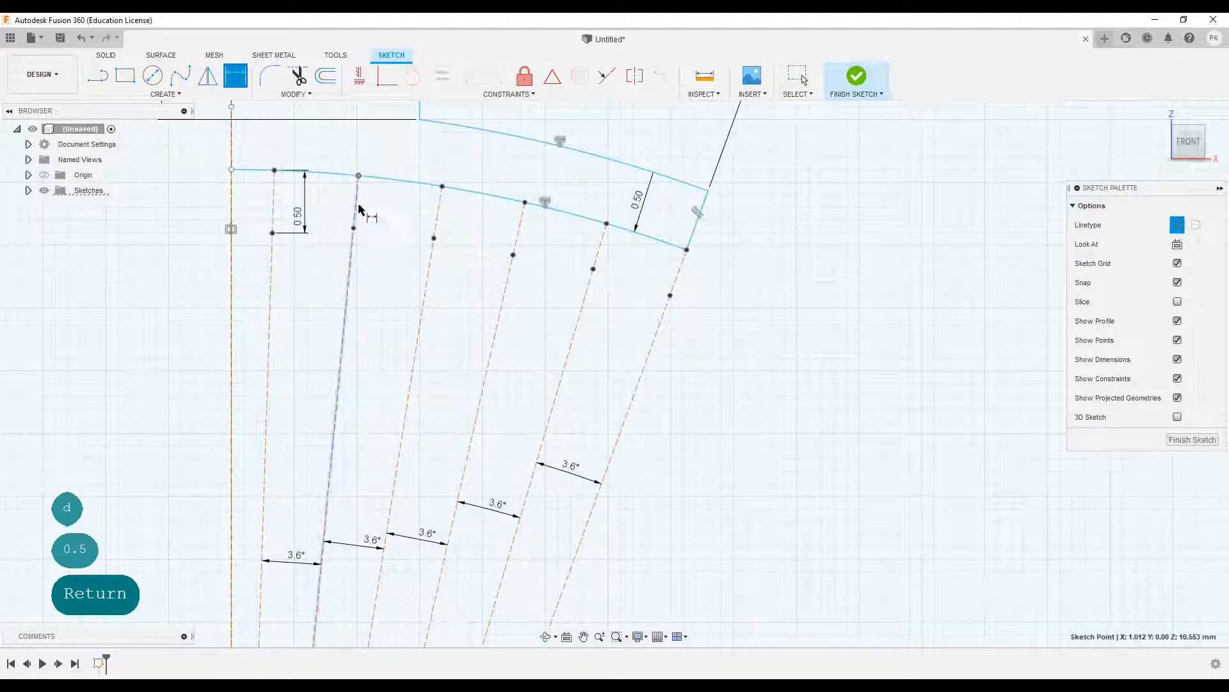
click(386, 214)
text(0.5)
key(Return)
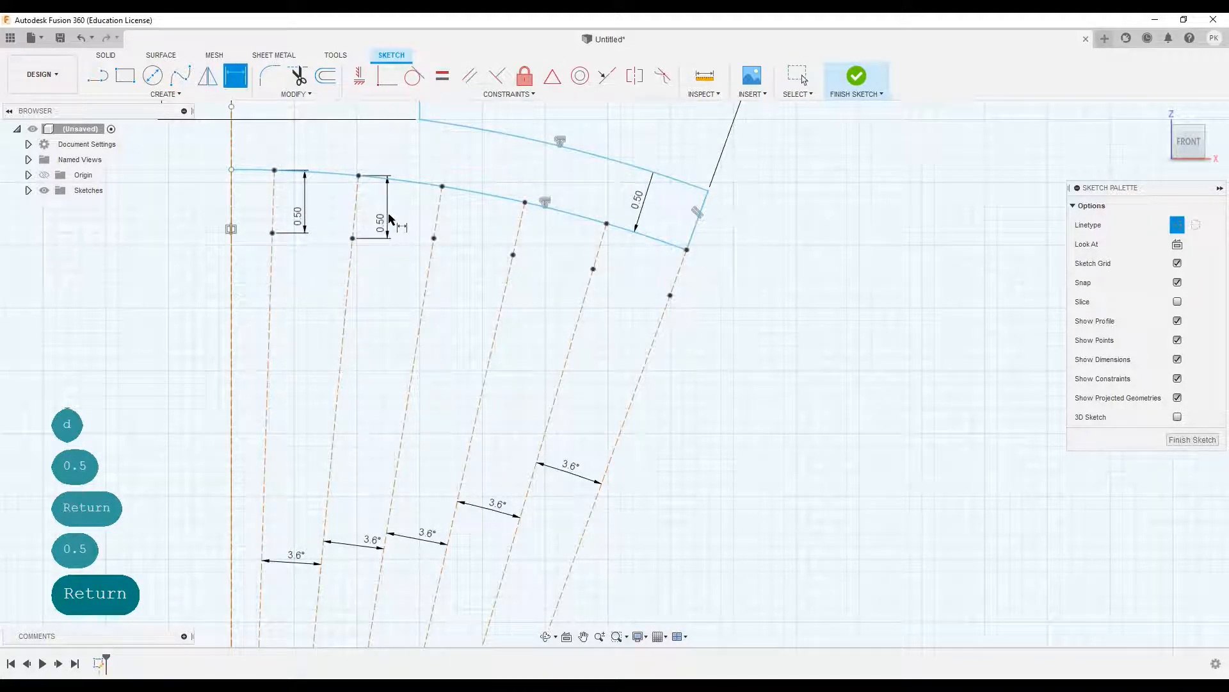
- Dimension the vertical distance between the two points on the third and fourth rays from the centre line as 0.5 mm each
click(442, 186)
click(434, 238)
click(467, 220)
text(0)
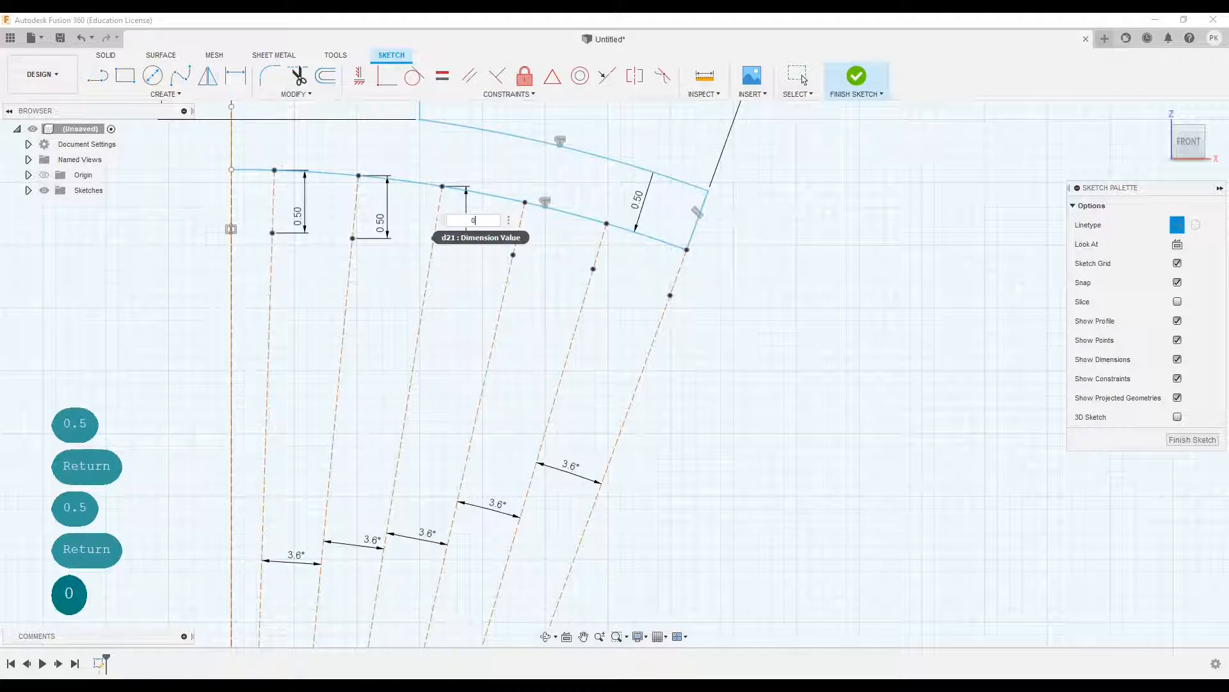
text(.5)
key(Return)
click(513, 255)
click(549, 242)
text(0.5)
key(Return)
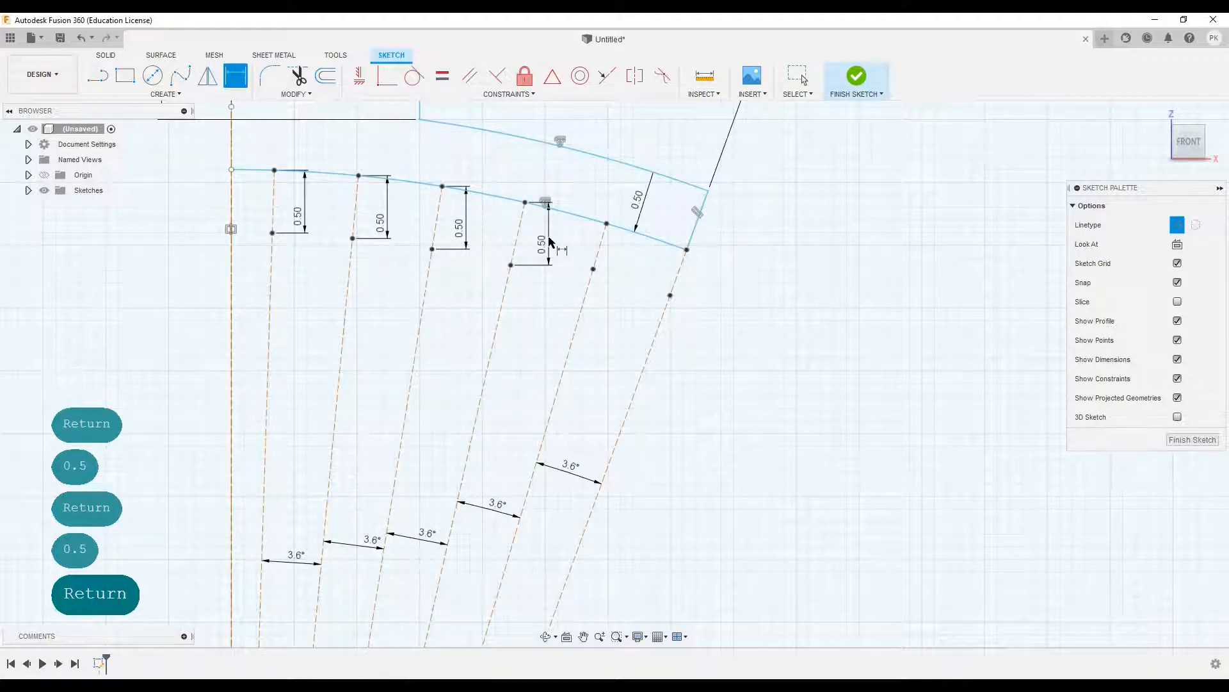
- Dimension the vertical distance between the two points on each of the two outermost rays as 0.5 mm
click(594, 268)
click(624, 259)
text(0.)
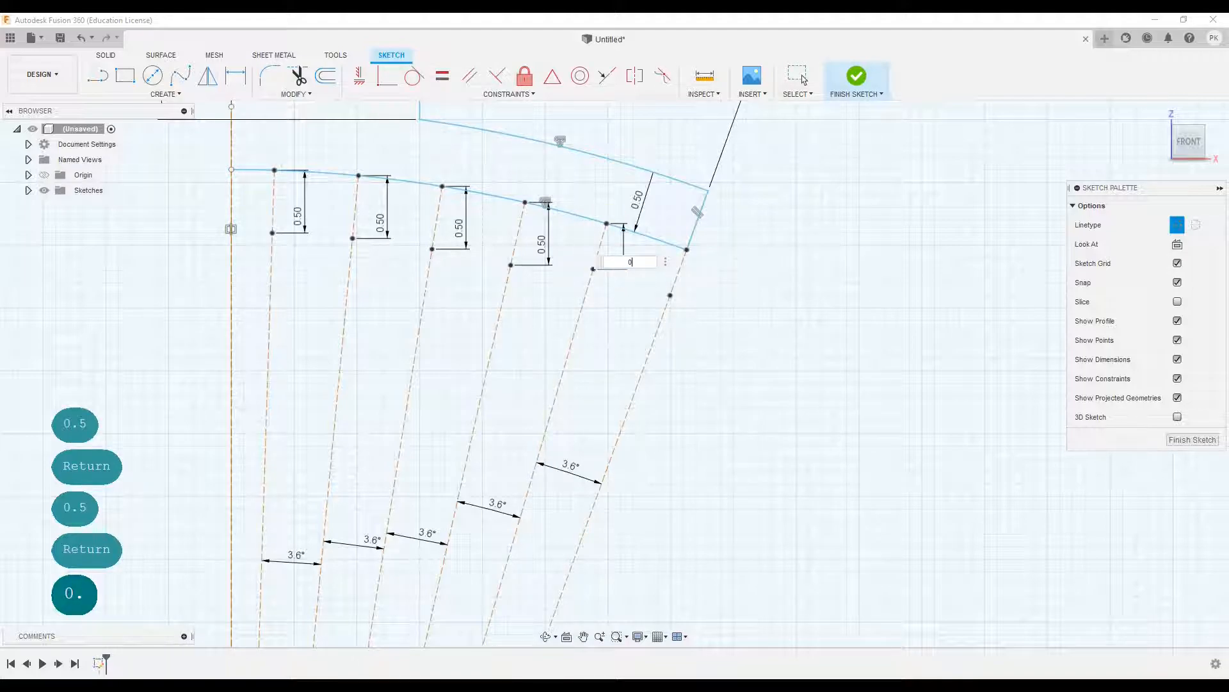
text(5)
key(Return)
click(686, 251)
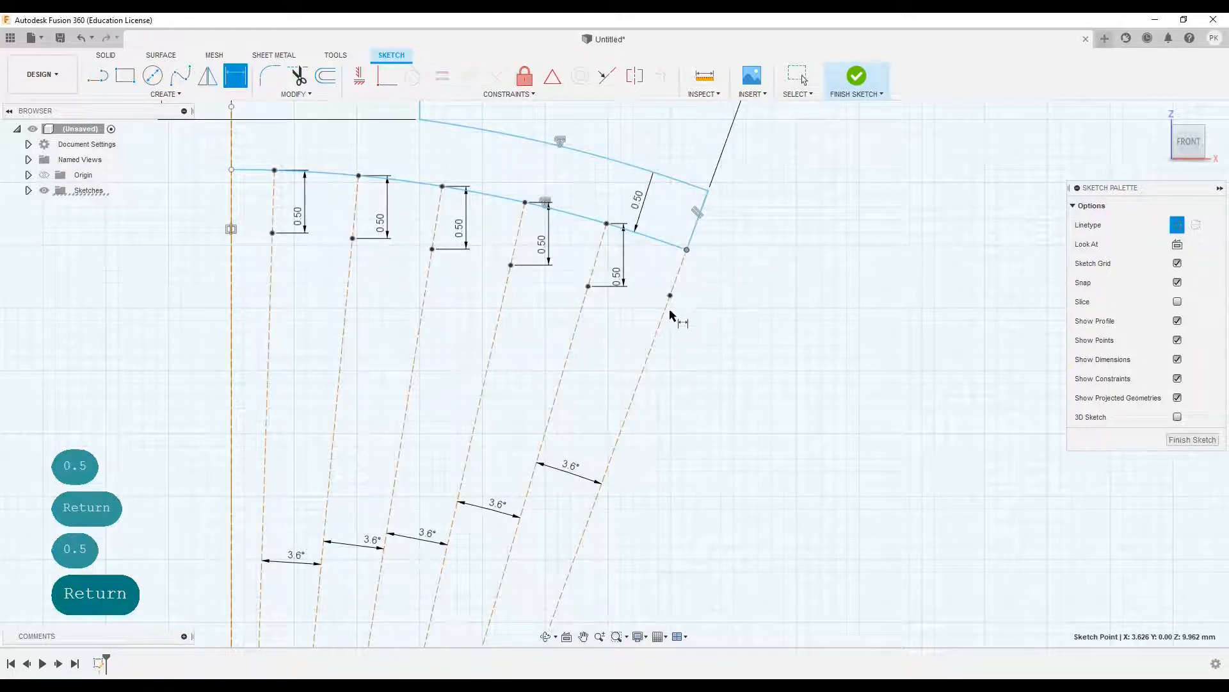
click(671, 296)
click(711, 276)
text(0.5)
key(Return)
- Trim away all six construction rays, leaving their dimensioned point pairs
key(t)
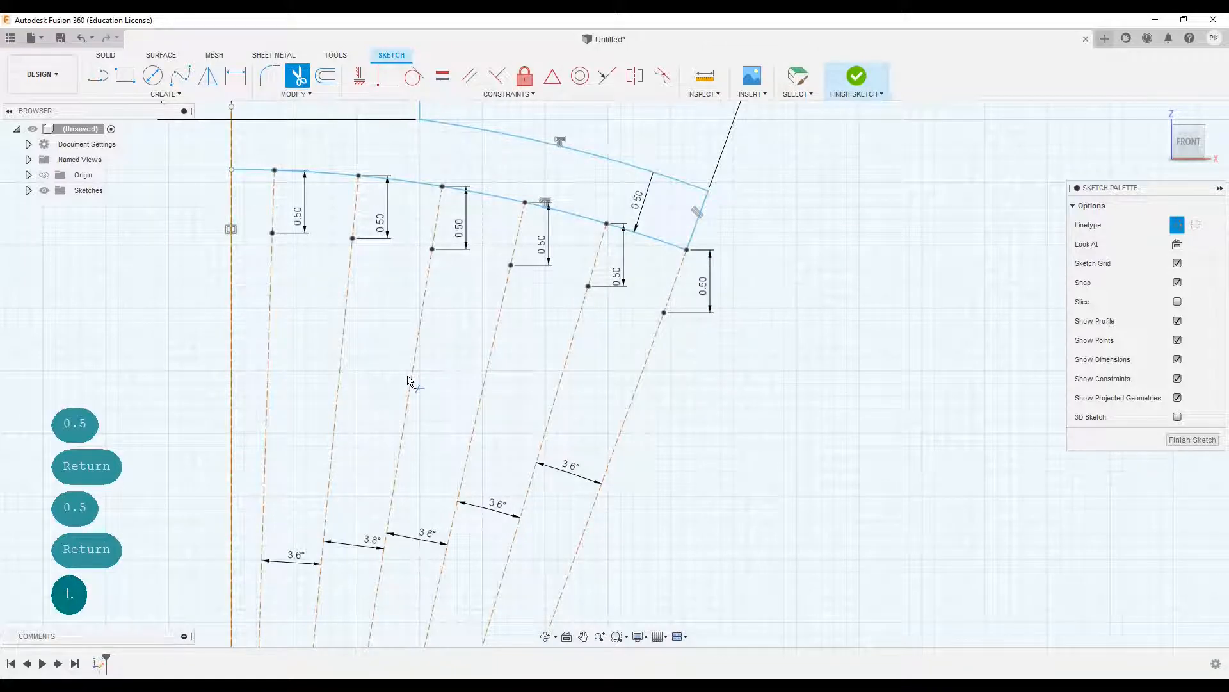
mouse_move(622, 457)
mouse_down()
mouse_move(304, 360)
mouse_move(270, 326)
mouse_up()
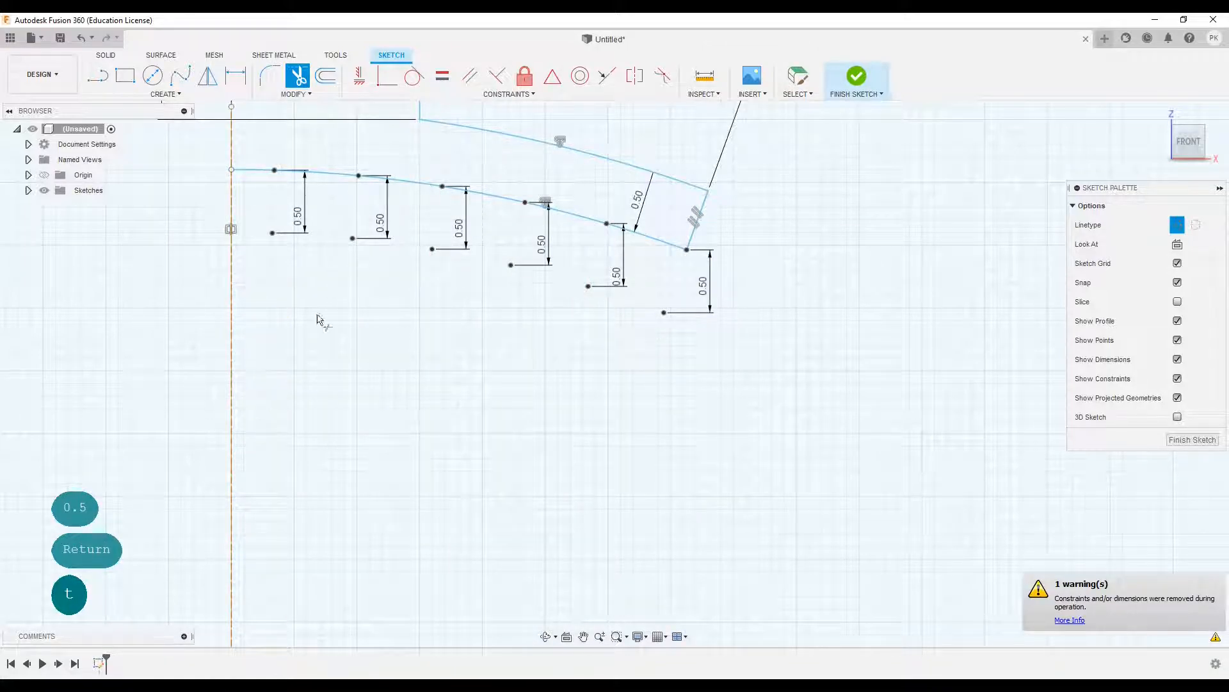
- Draw solid lines joining the upper and lower points of the three outermost point pairs
key(l)
click(686, 250)
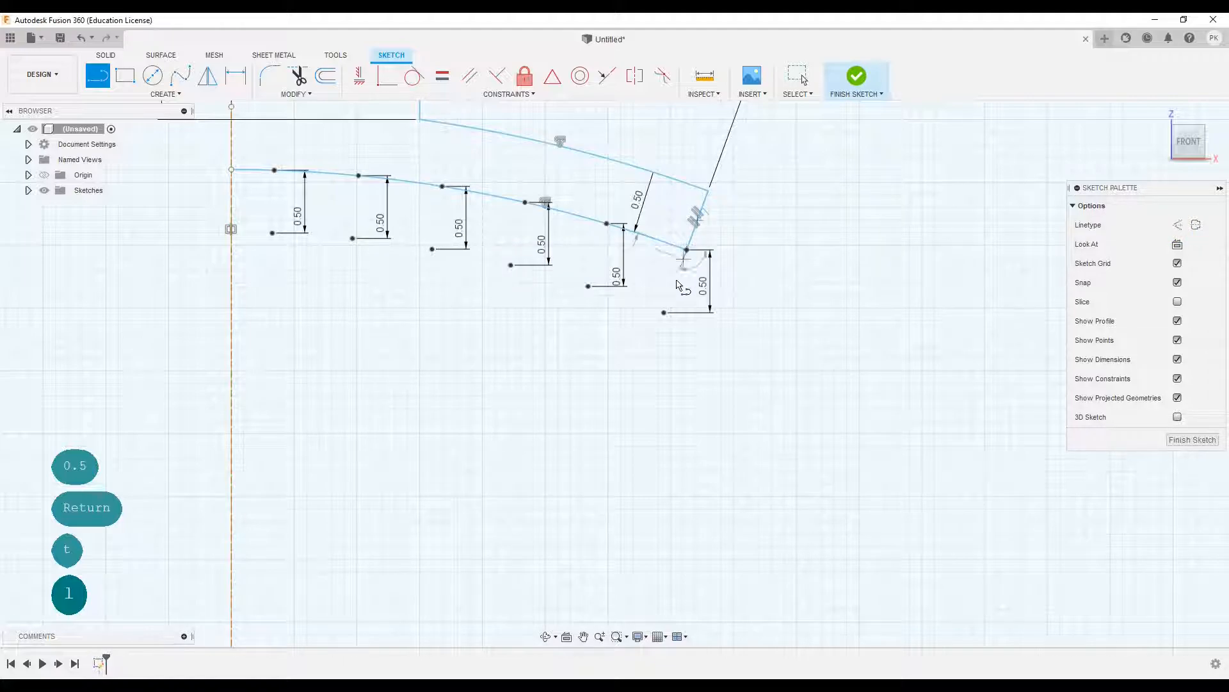
scroll(620, 287, down, 1)
click(682, 317)
click(607, 230)
click(589, 287)
click(619, 293)
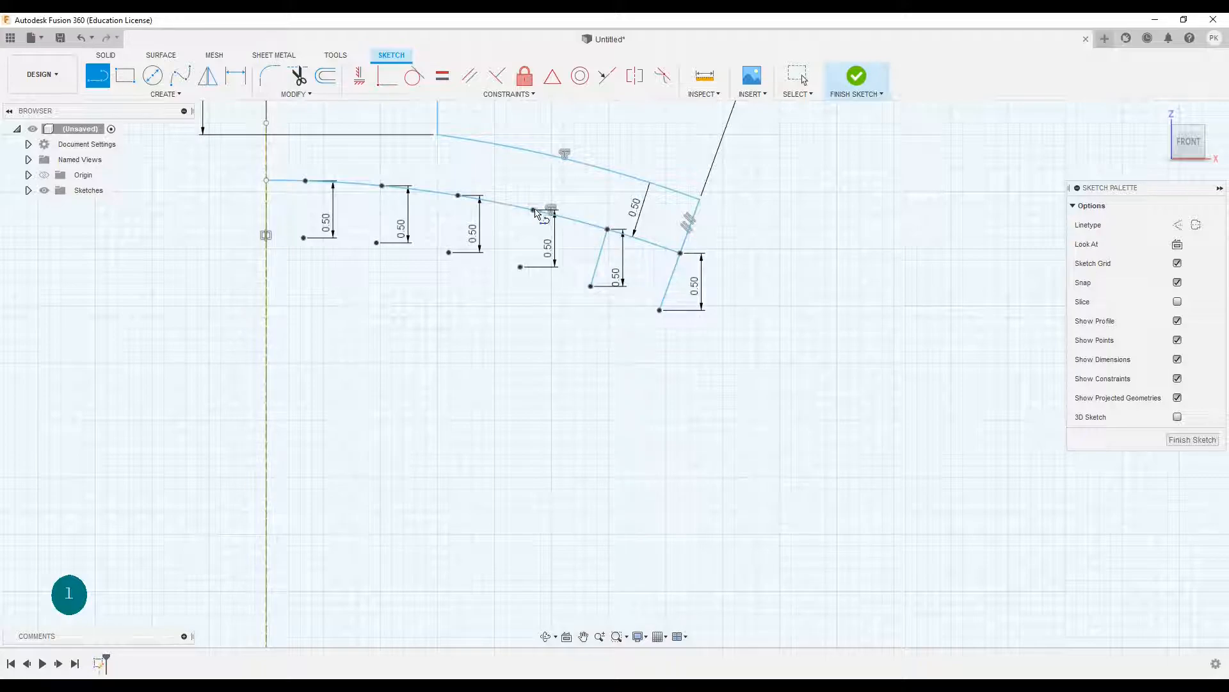
click(533, 211)
click(520, 267)
click(549, 274)
- Draw solid lines joining the upper and lower points of the three point pairs nearest the centre line
click(458, 195)
click(448, 251)
click(477, 255)
click(382, 185)
click(377, 243)
click(407, 244)
click(305, 182)
click(303, 238)
click(334, 239)
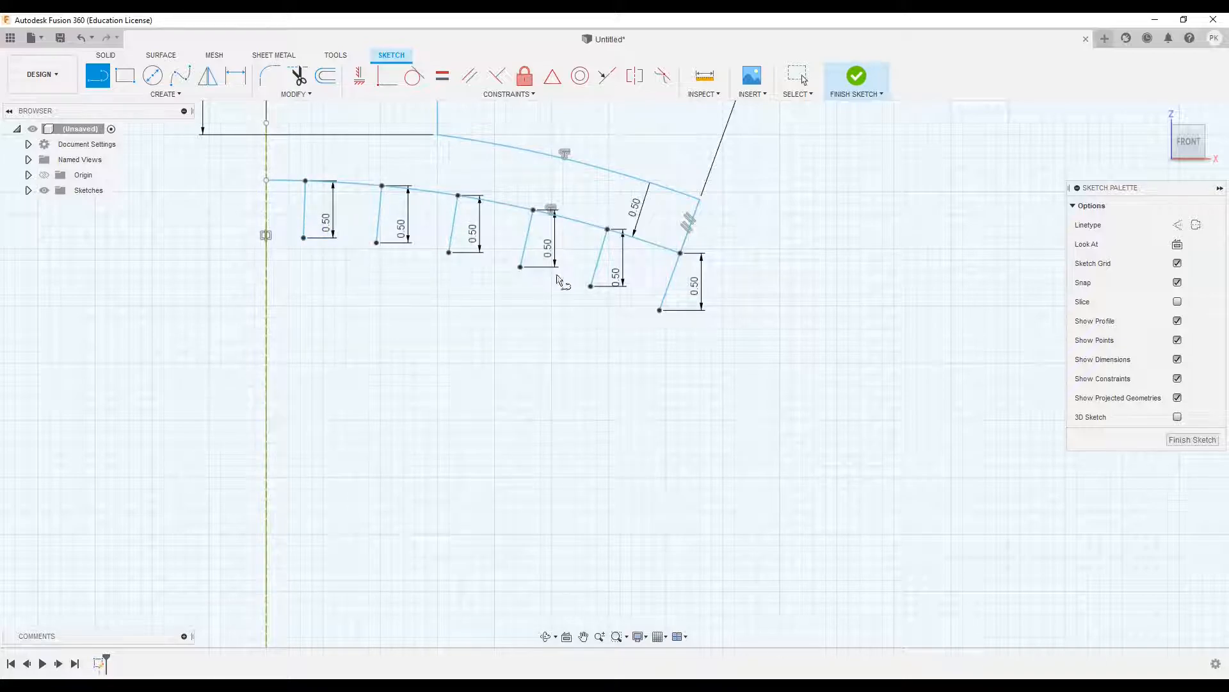
- Close three teeth by drawing lines between the lower ends of alternate neighbouring short lines, starting from the outermost pair
scroll(639, 304, up, 2)
scroll(640, 304, down, 2)
click(660, 311)
click(588, 286)
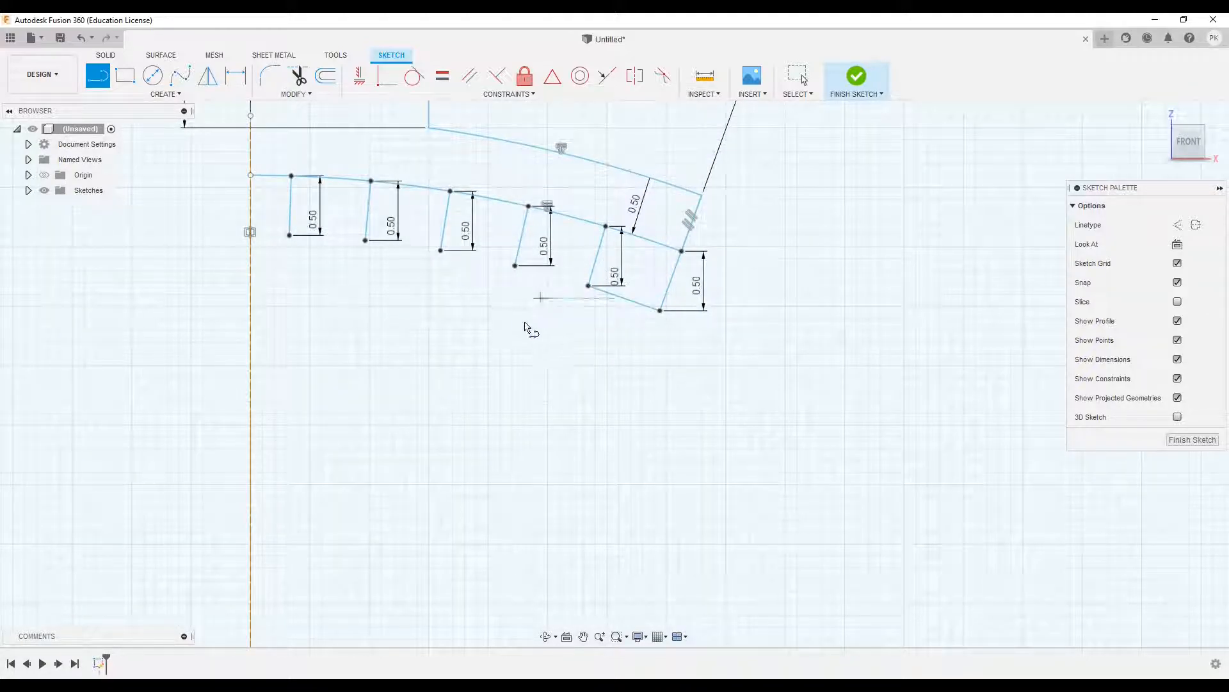
click(515, 265)
click(441, 250)
click(366, 241)
click(290, 235)
- Trim the inner arc segments that cross the tops of the three teeth
scroll(378, 294, up, 3)
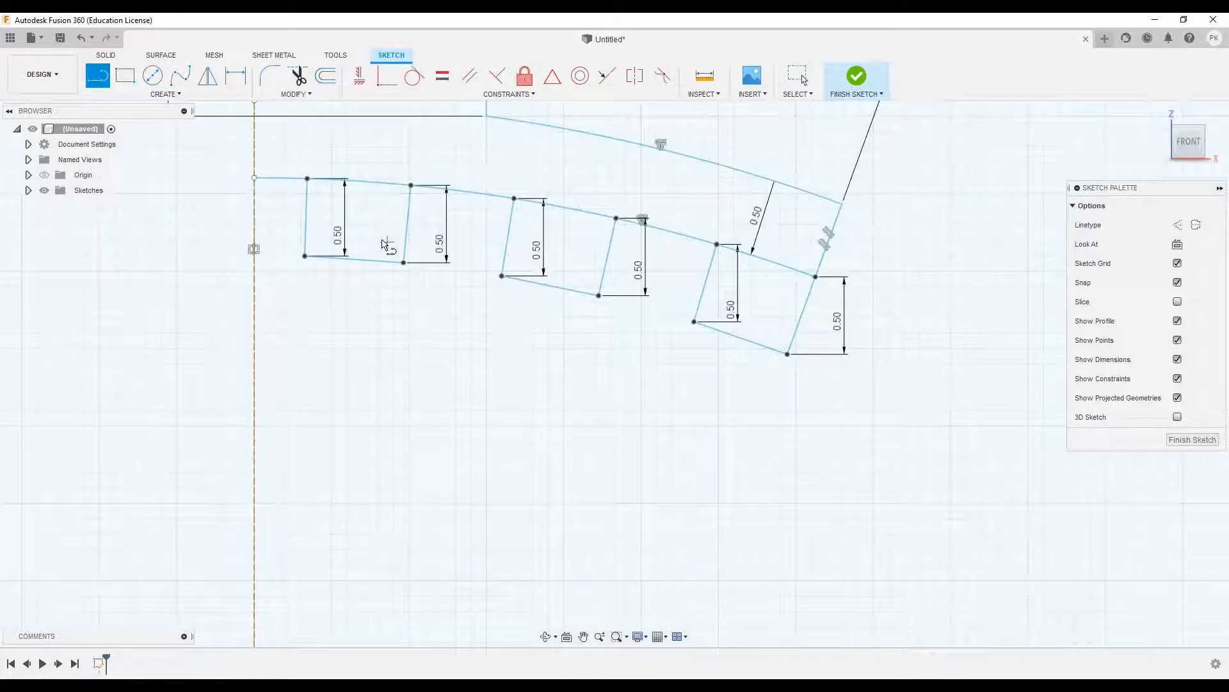
scroll(384, 244, up, 2)
key(t)
click(373, 169)
click(602, 198)
click(837, 256)
- Trim away the part of the vertical centre line above the toothed arc
scroll(698, 400, down, 5)
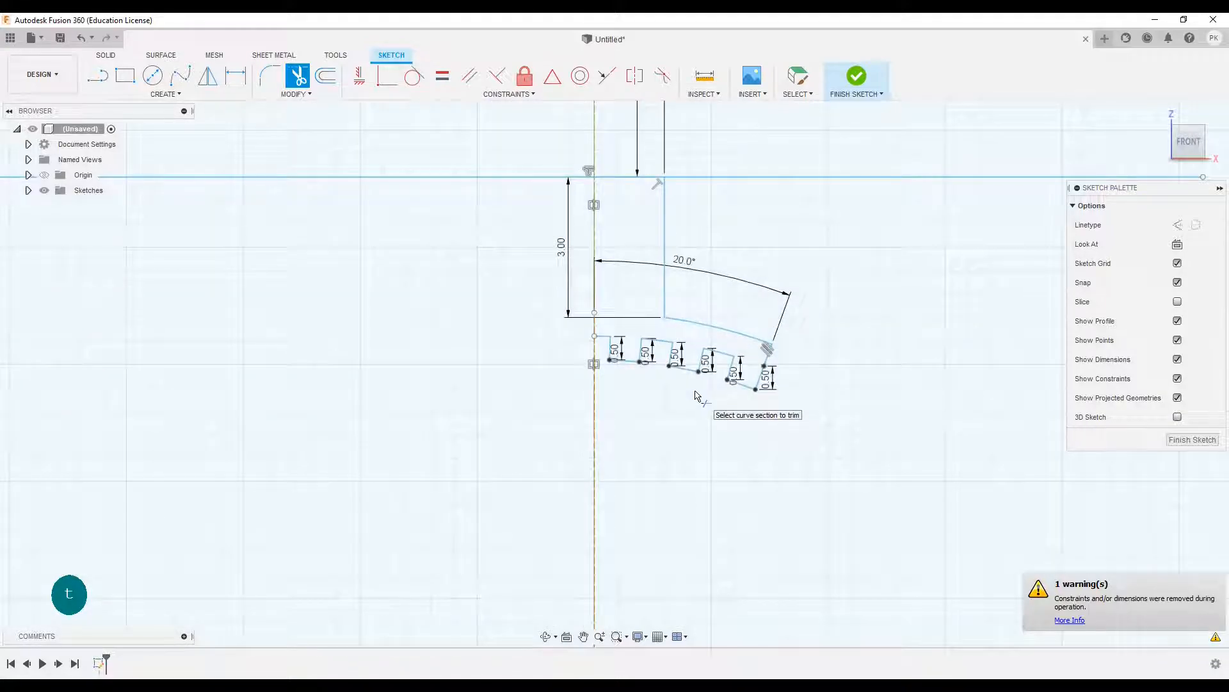
key(t)
click(595, 219)
scroll(616, 215, down, 5)
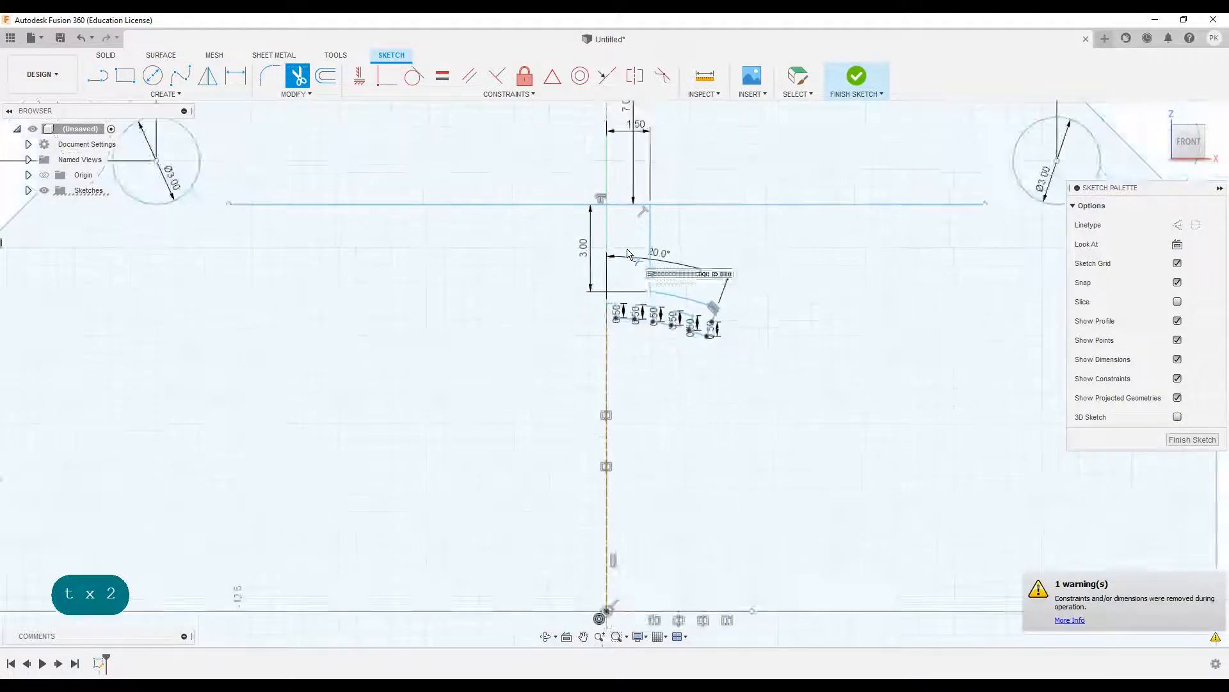
click(207, 76)
scroll(679, 276, up, 3)
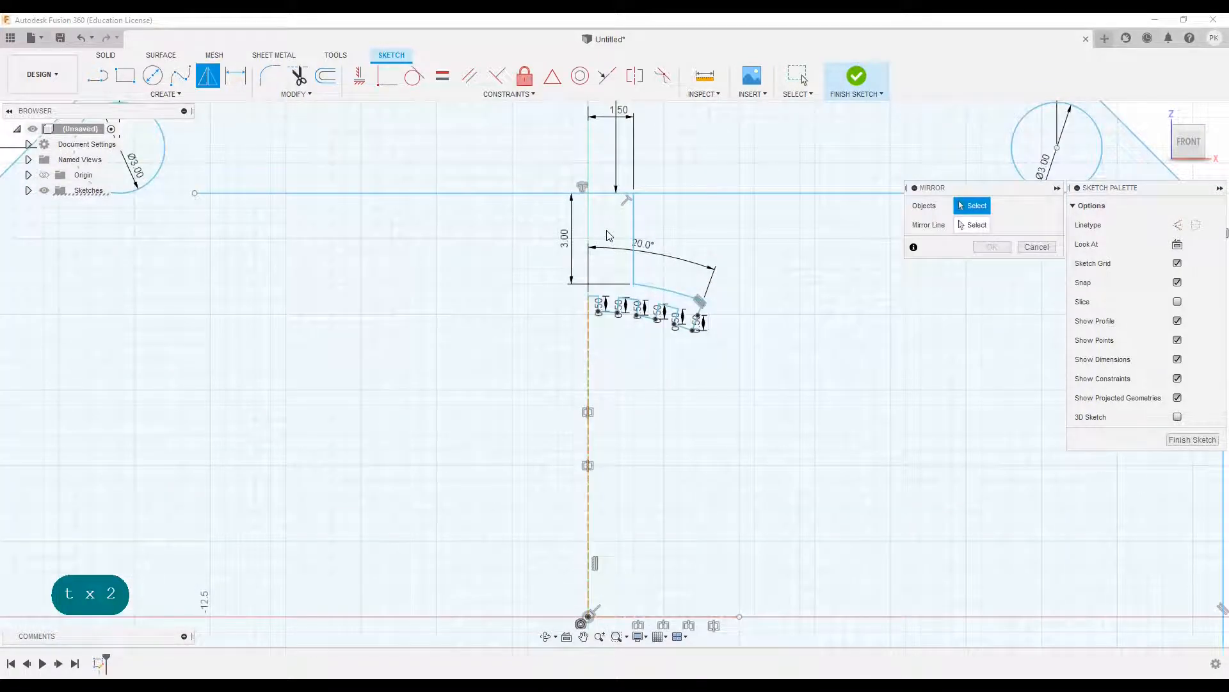
drag(601, 221, 726, 355)
key(ctrl+z)
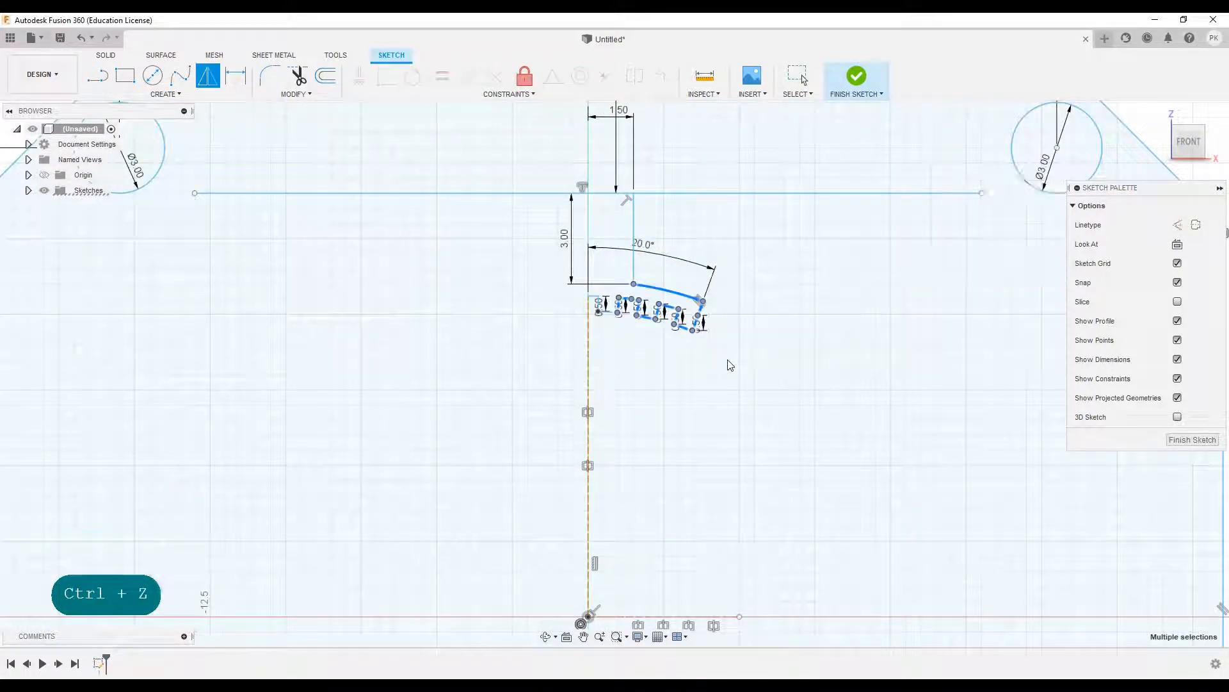
- Trim away the portion of the cutout's horizontal edge to the left of the short vertical edge
key(t)
click(593, 194)
scroll(651, 407, down, 3)
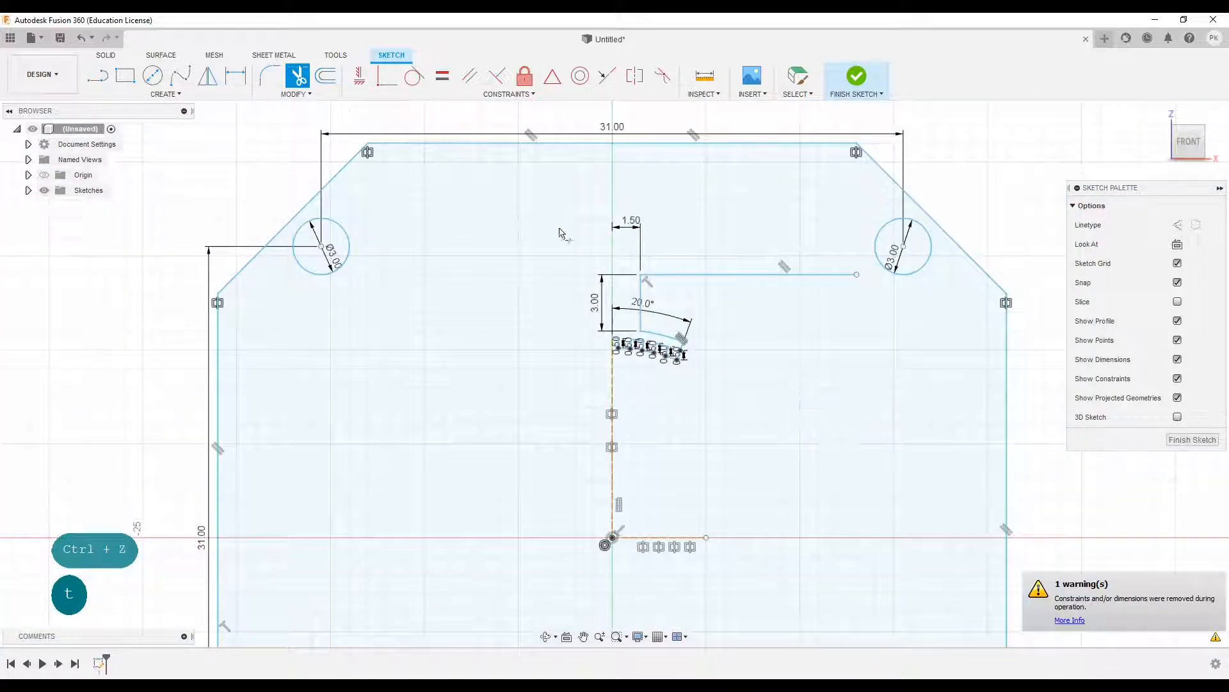
- Mirror the toothed profile, short vertical edge and cutout's horizontal edge about the vertical centre line
click(207, 75)
drag(914, 445, 640, 264)
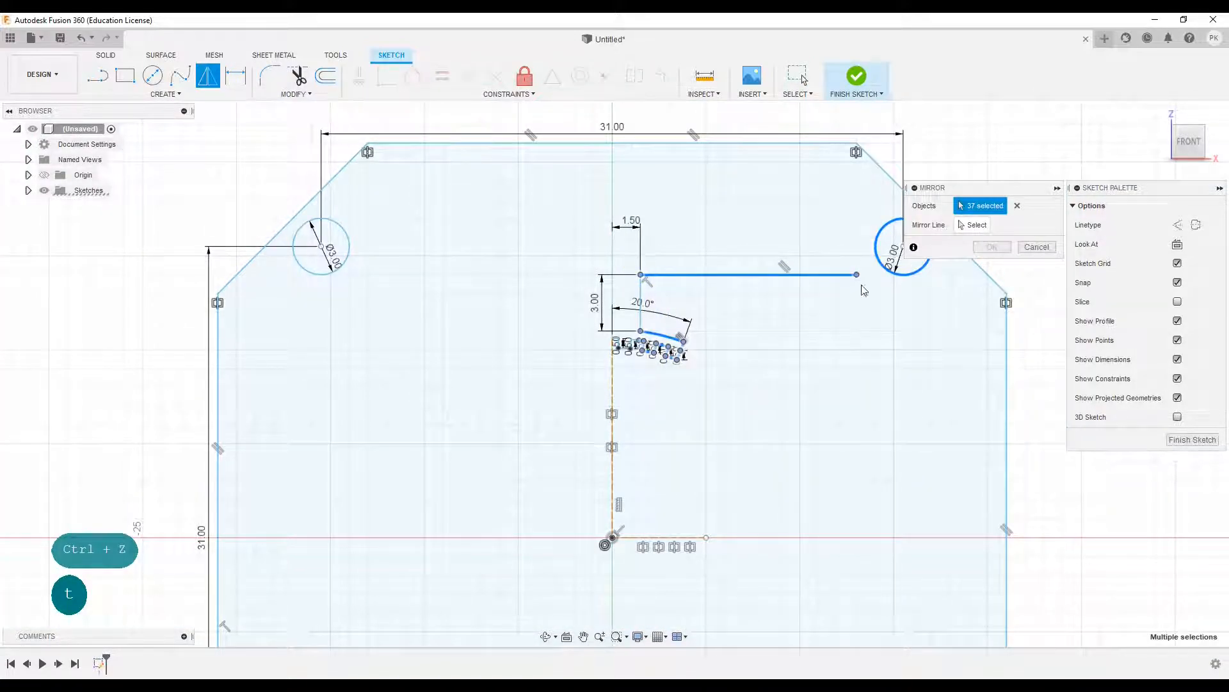
click(911, 275)
scroll(639, 321, up, 3)
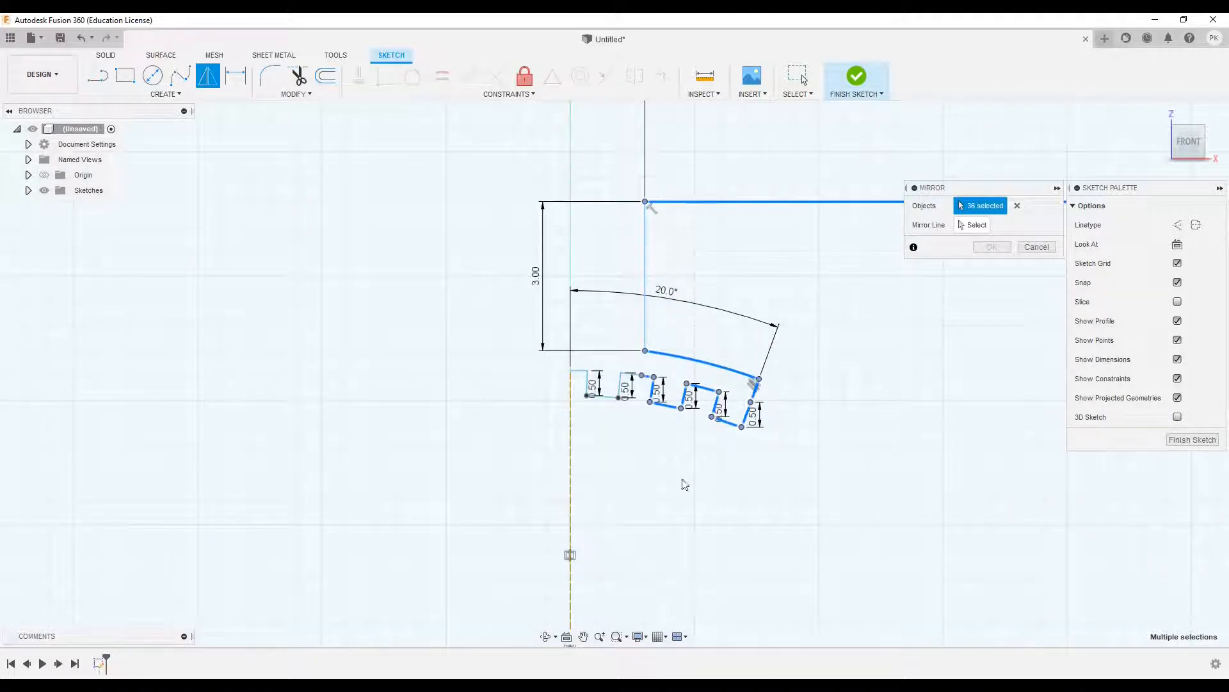
shift+drag(465, 165, 869, 543)
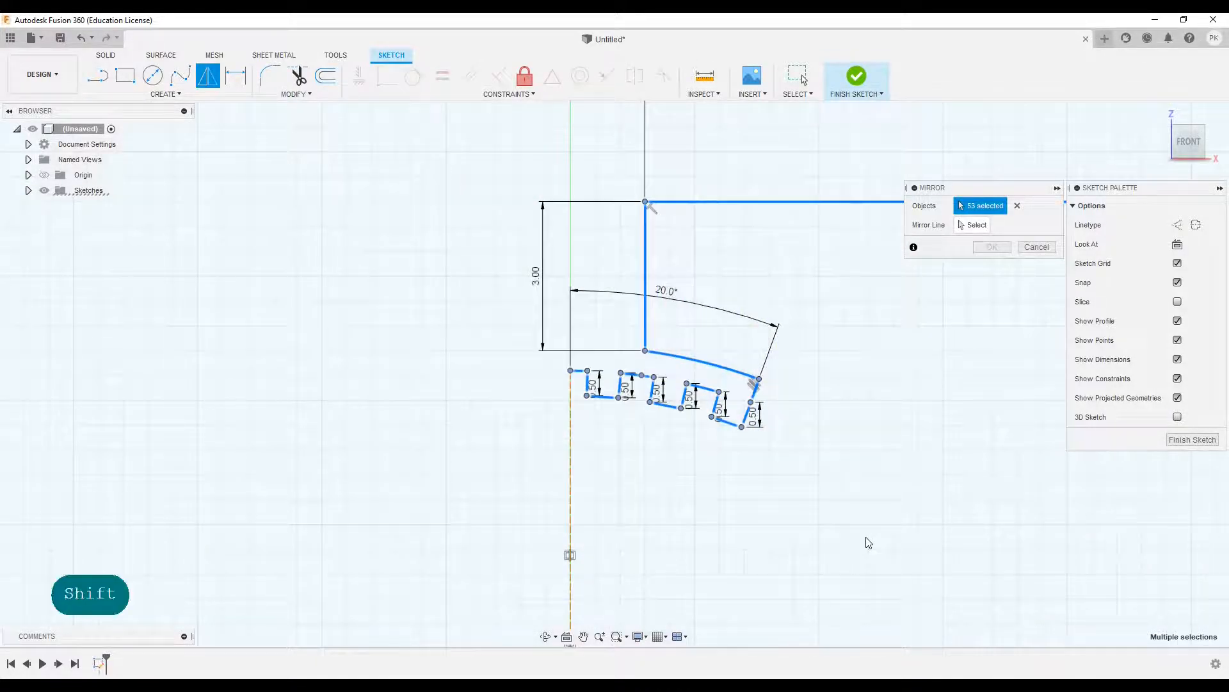
scroll(630, 405, up, 5)
scroll(642, 467, down, 4)
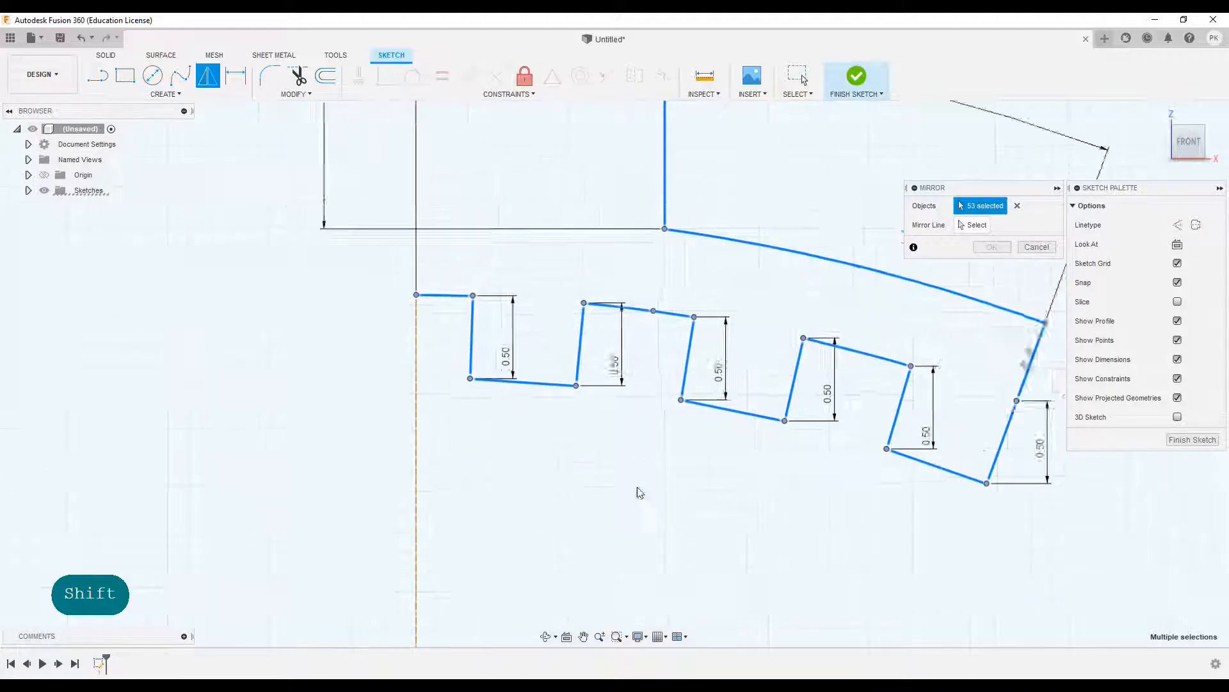
middle_drag(655, 519, 605, 392)
scroll(635, 453, down, 3)
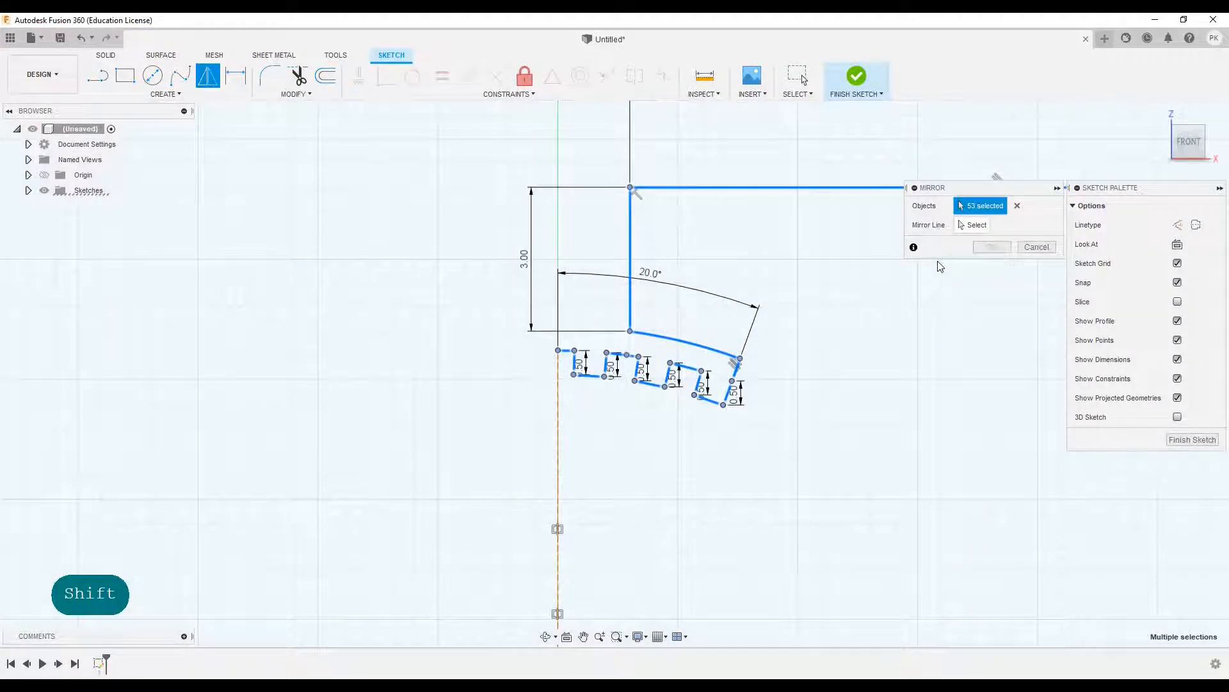
click(972, 227)
click(558, 433)
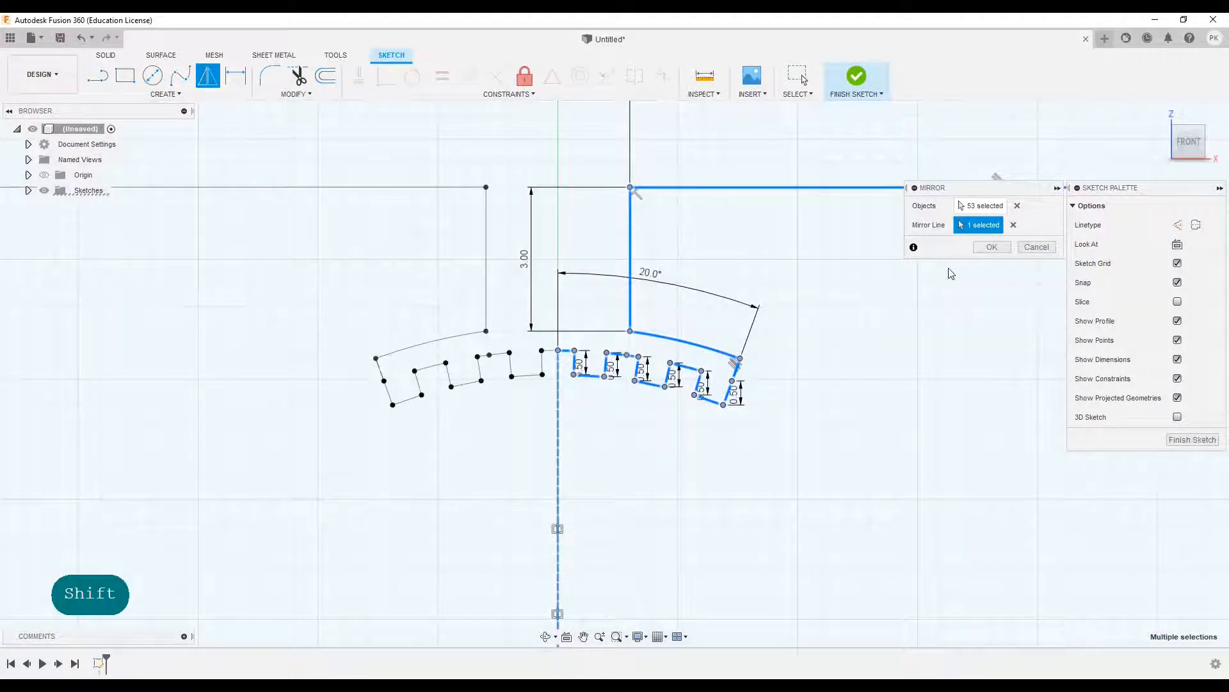
click(992, 246)
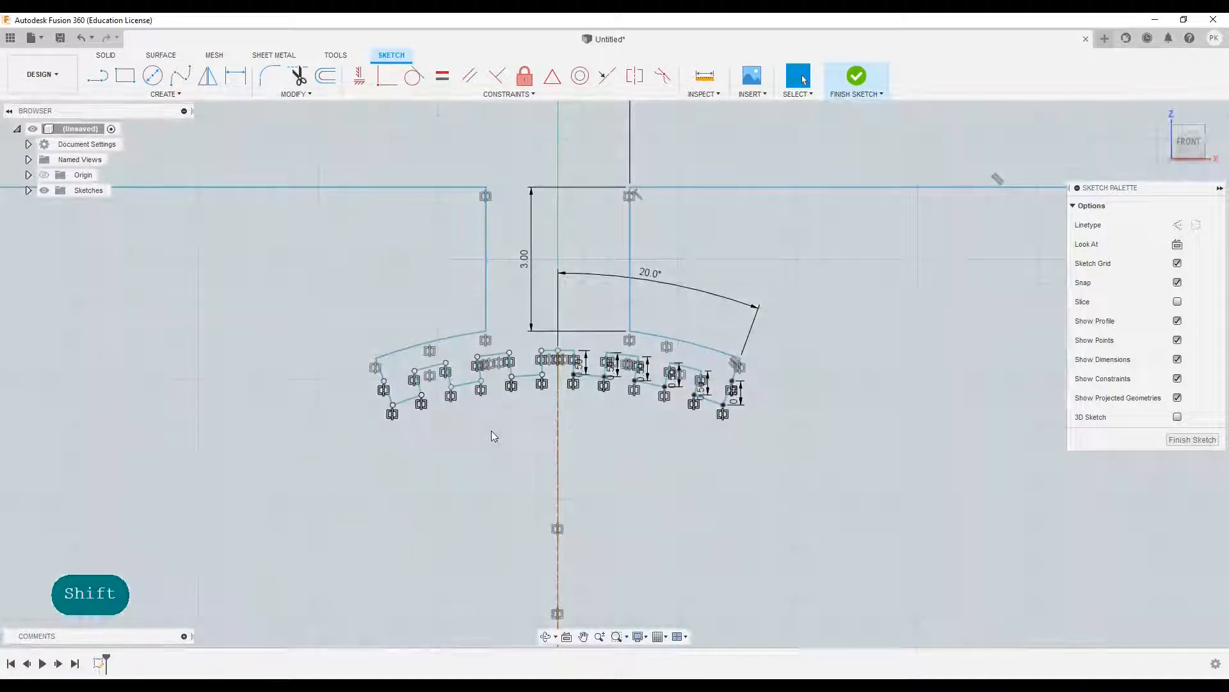
- Draw a line joining the upper ends of the two short vertical edges above the toothed arc
scroll(516, 460, down, 3)
scroll(516, 459, down, 2)
scroll(654, 479, up, 3)
scroll(671, 447, down, 3)
click(690, 459)
click(738, 491)
click(983, 227)
scroll(552, 351, up, 3)
key(l)
click(592, 311)
key(Escape)
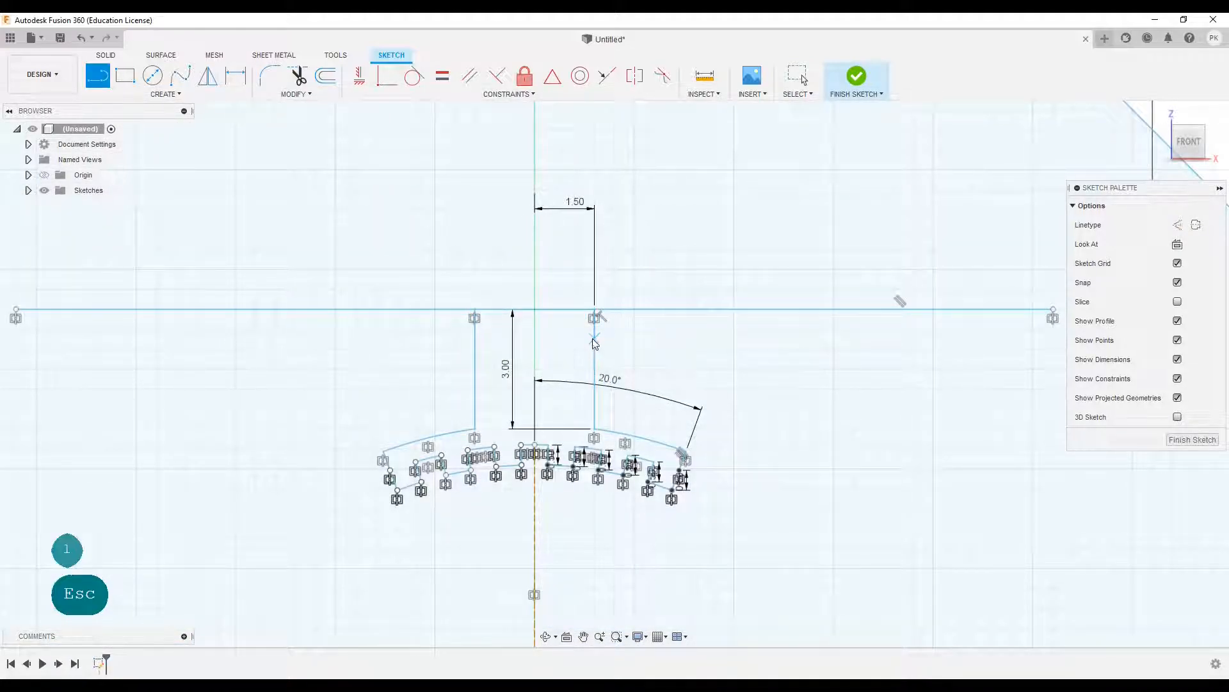
key(Escape)
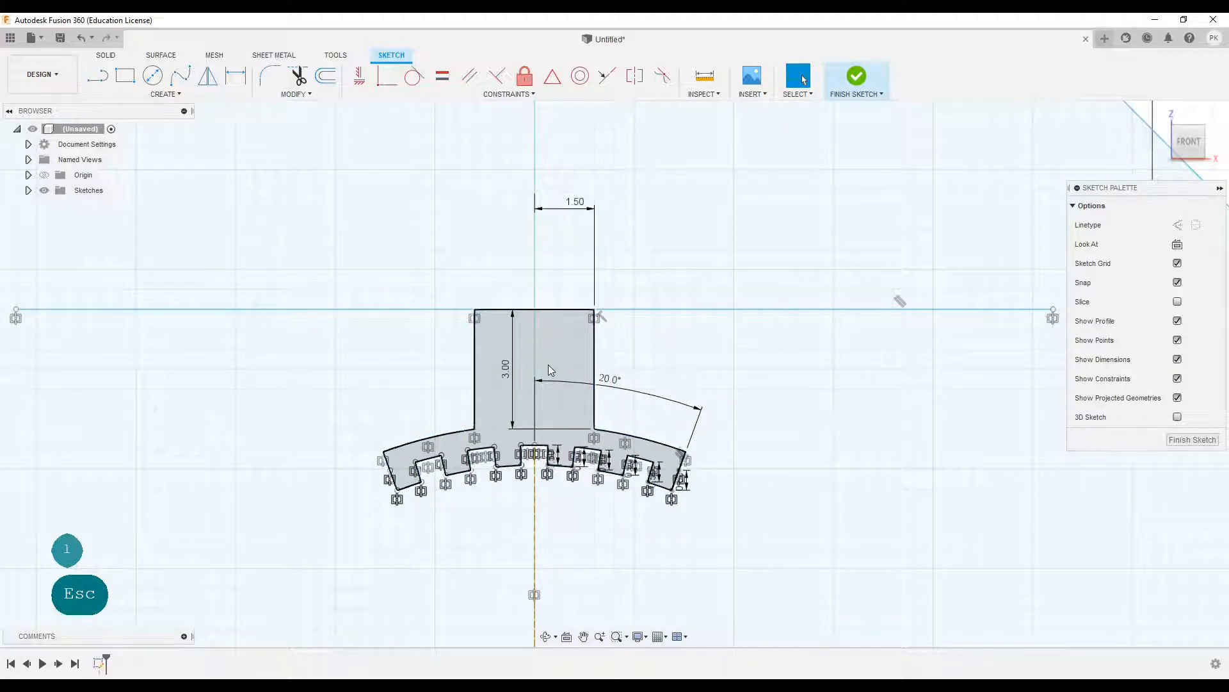
- Trim away the connecting line between the two short vertical edges
scroll(545, 359, down, 3)
key(t)
click(548, 340)
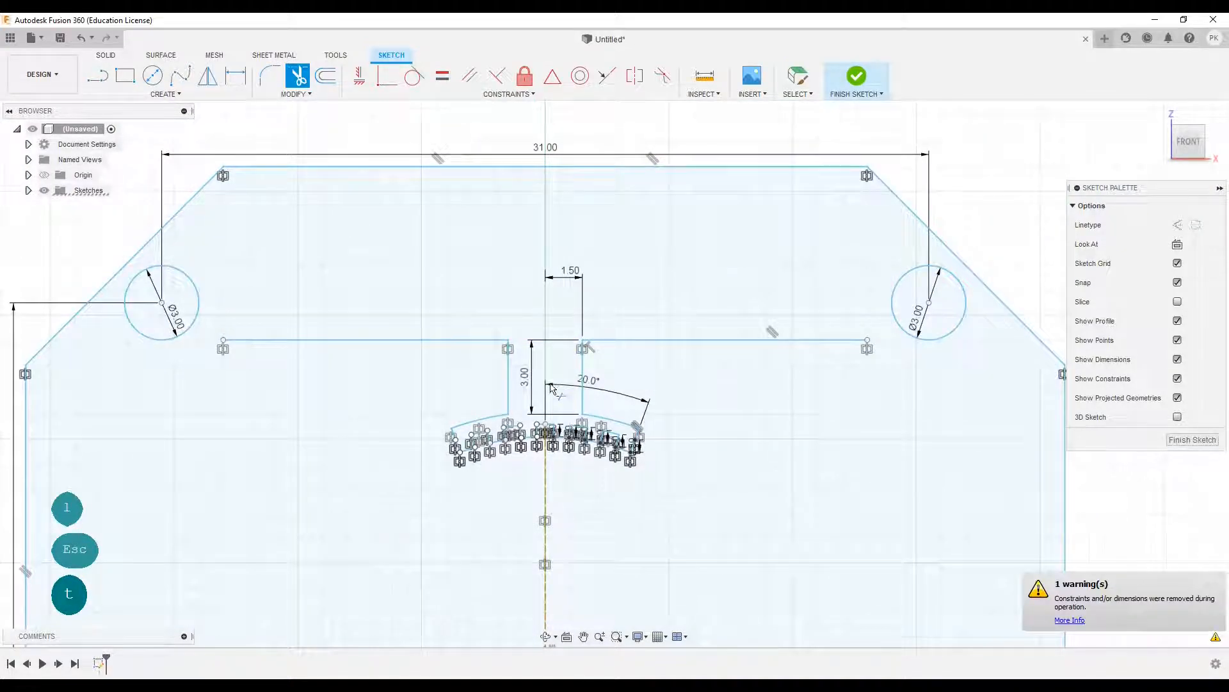
- Create a full circular pattern of the toothed profile and its connected edges around the origin with a quantity of 8
scroll(551, 386, down, 5)
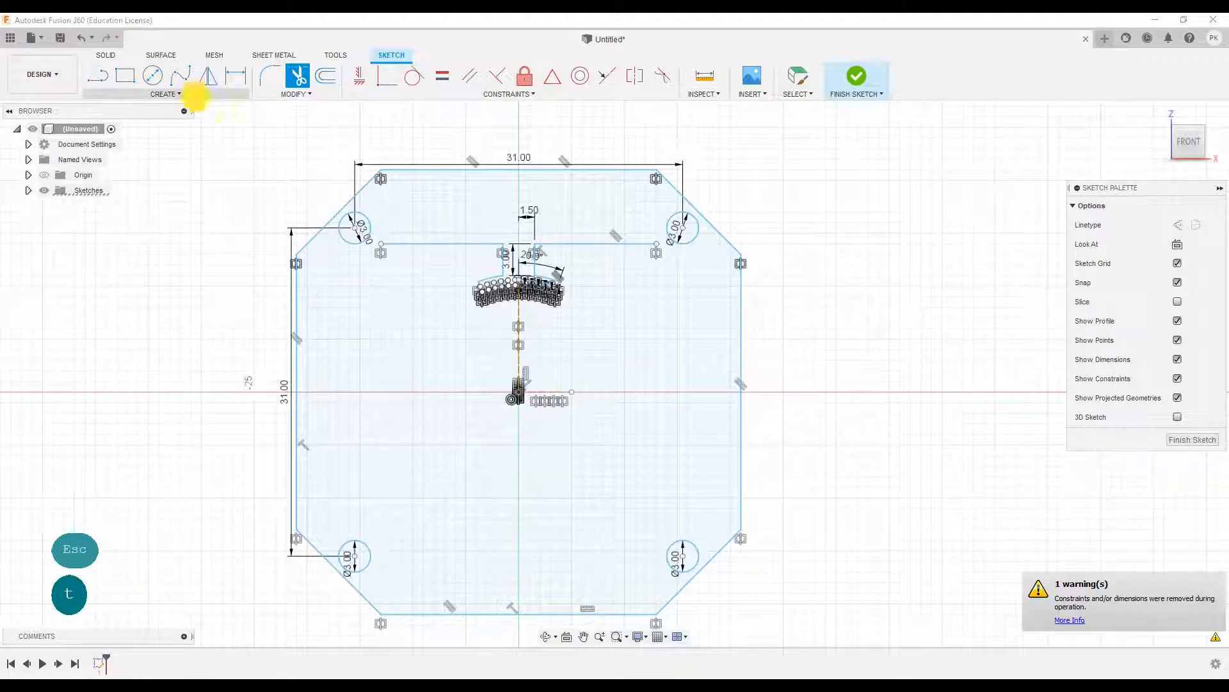
click(186, 96)
click(157, 289)
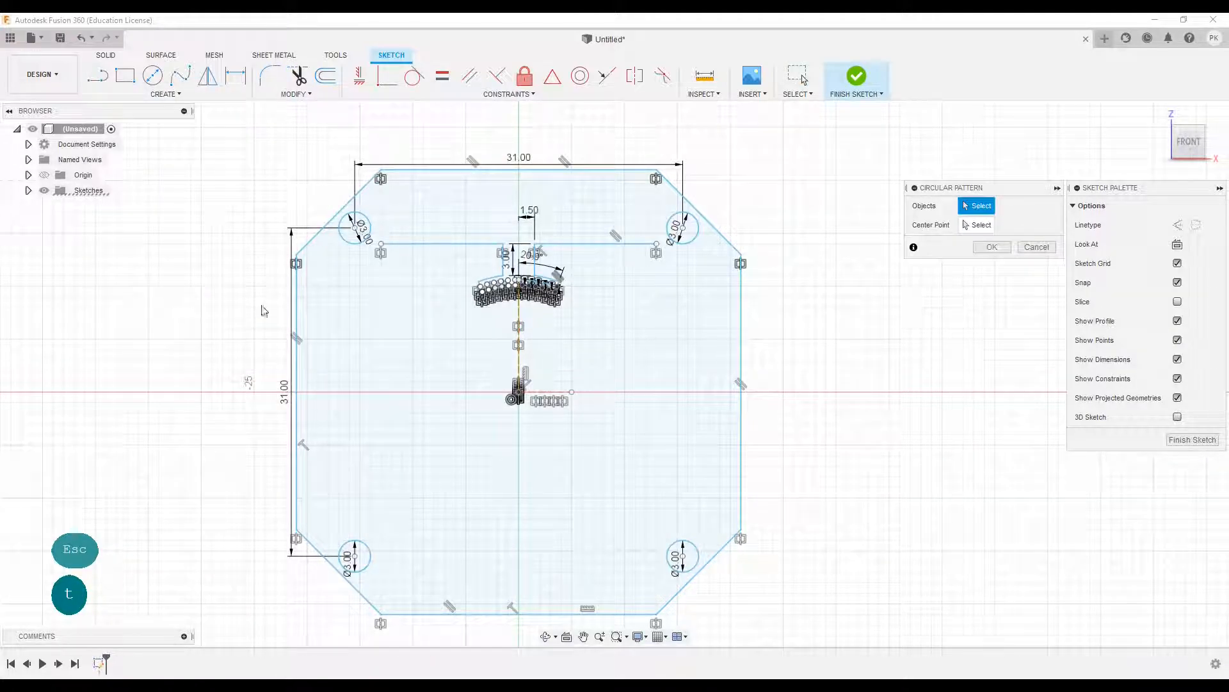
drag(384, 207, 665, 389)
click(575, 245)
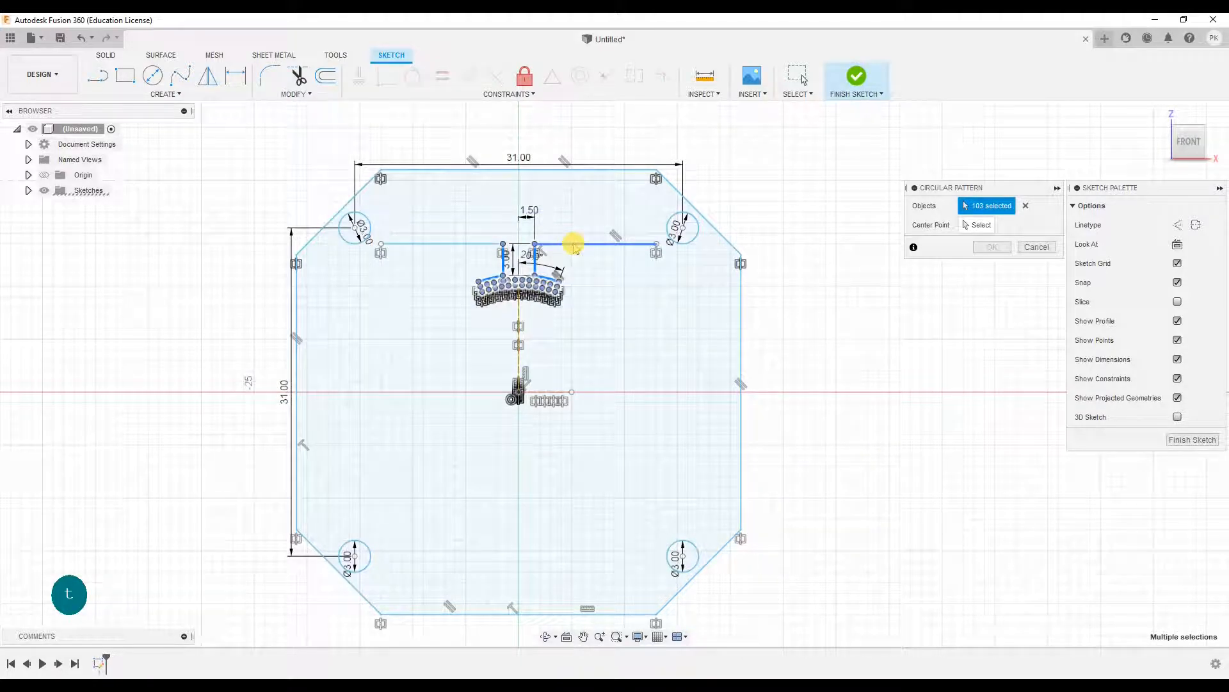
click(456, 244)
click(977, 225)
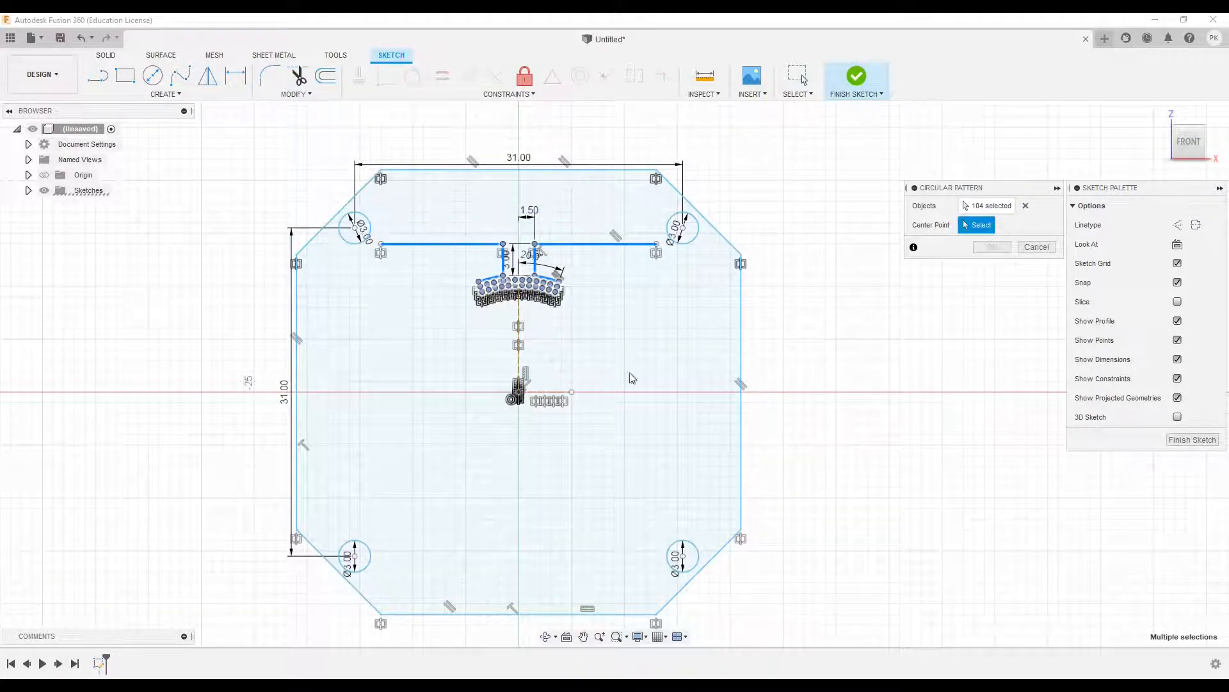
click(516, 393)
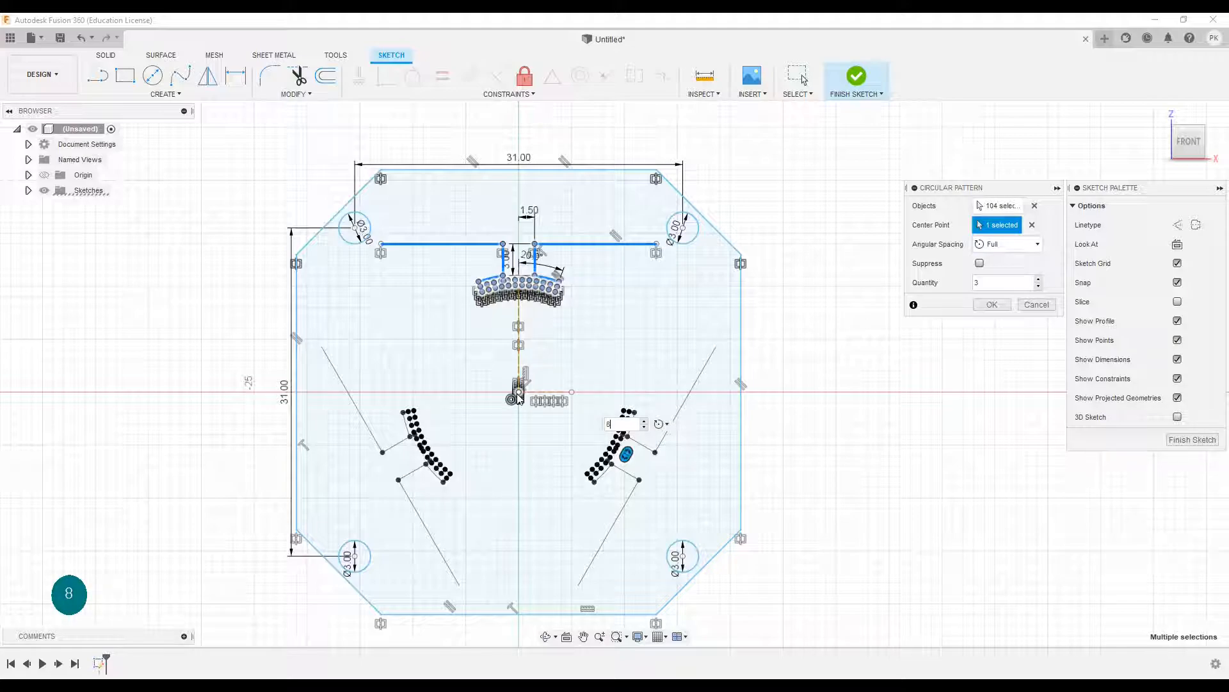
text(8)
key(Return)
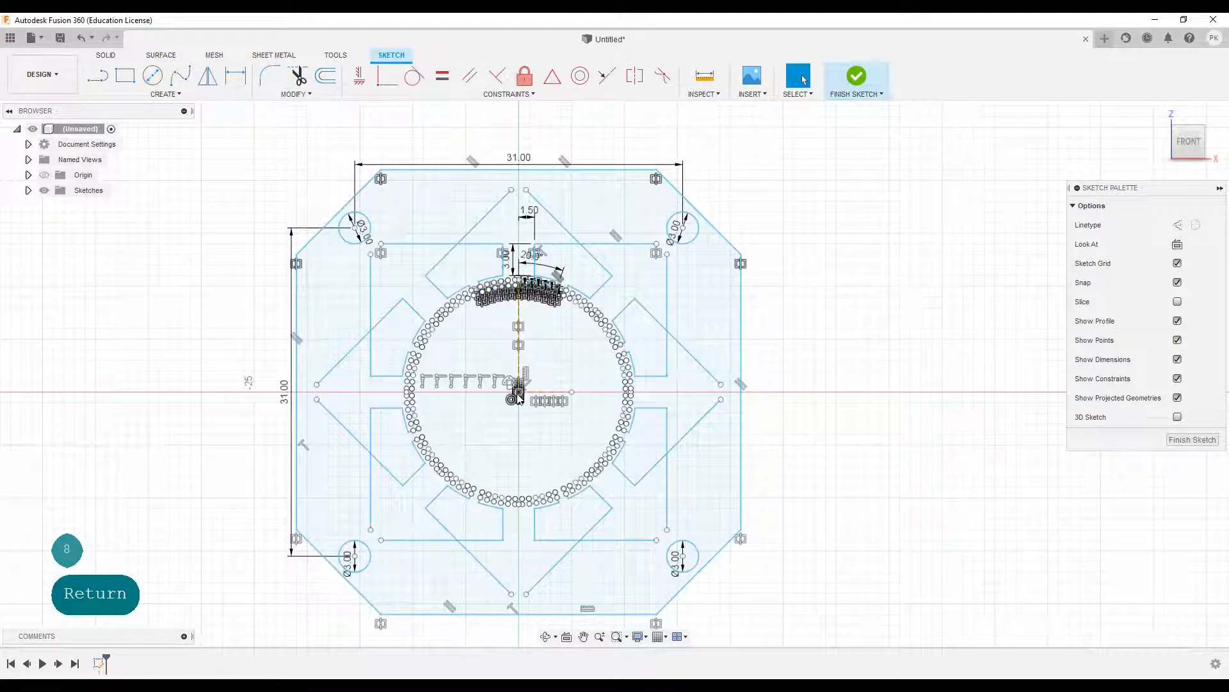
- Trim the overhanging ends of the patterned straight lines beyond their crossings to leave eight closed cutouts
key(t)
mouse_move(494, 211)
mouse_down()
mouse_move(343, 326)
mouse_move(373, 499)
mouse_move(420, 554)
mouse_move(551, 585)
mouse_move(601, 579)
mouse_move(637, 553)
mouse_move(694, 467)
mouse_move(686, 310)
mouse_move(516, 200)
mouse_move(466, 217)
mouse_up()
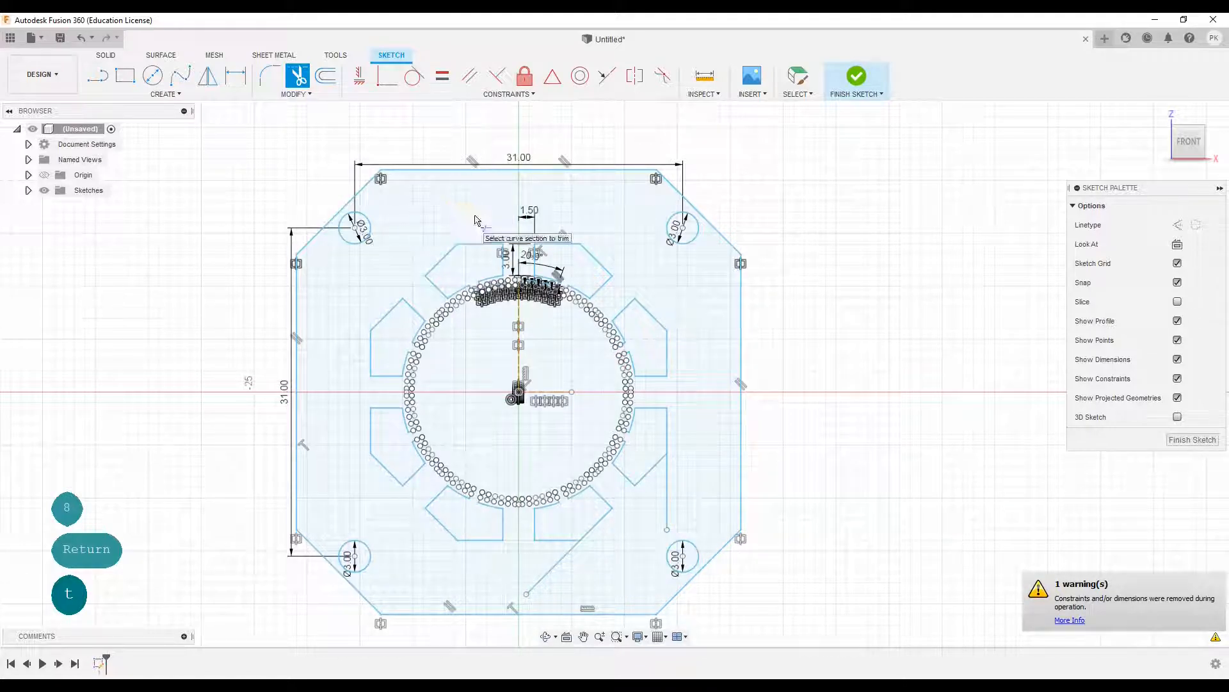
click(553, 568)
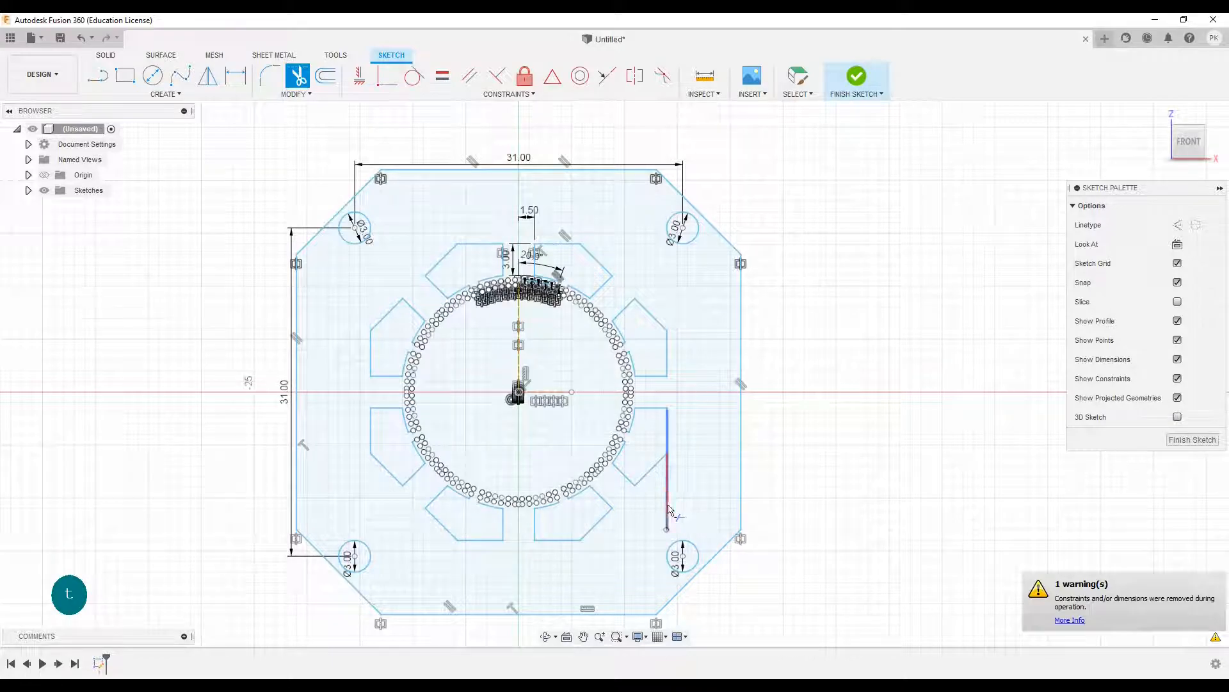
click(667, 506)
key(Escape)
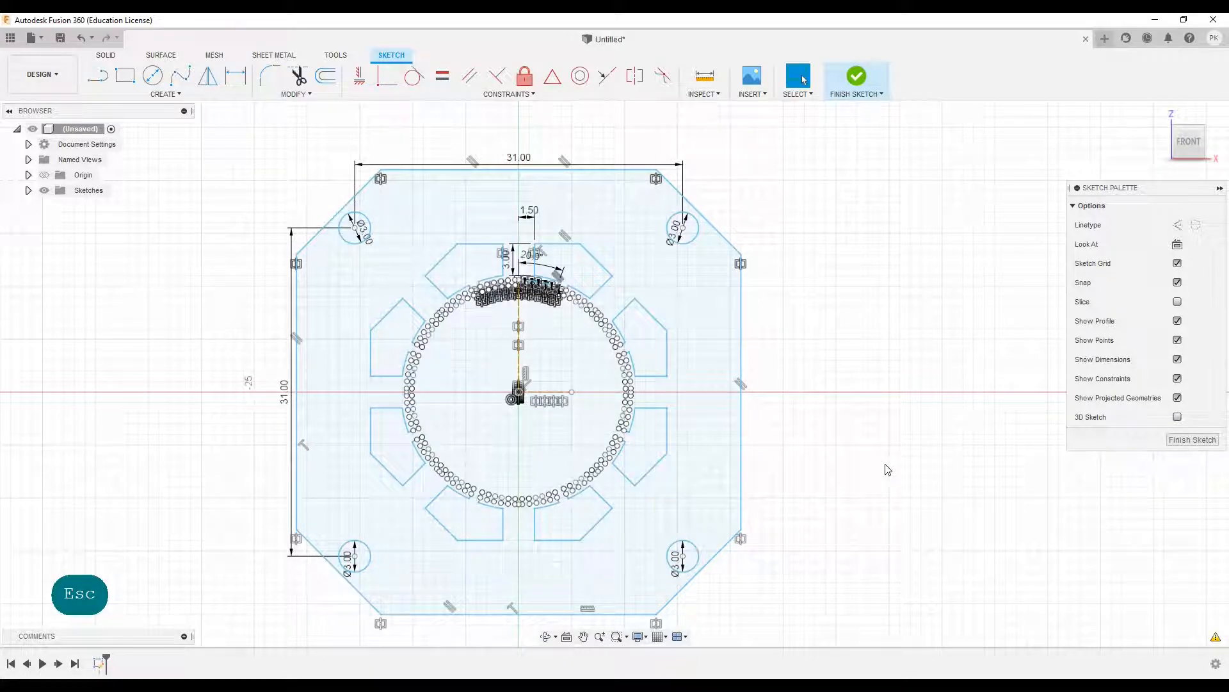
- Draw a 19 mm diameter circle centred on the origin, inside the ring of teeth
scroll(688, 462, up, 5)
scroll(673, 486, down, 3)
scroll(689, 477, down, 1)
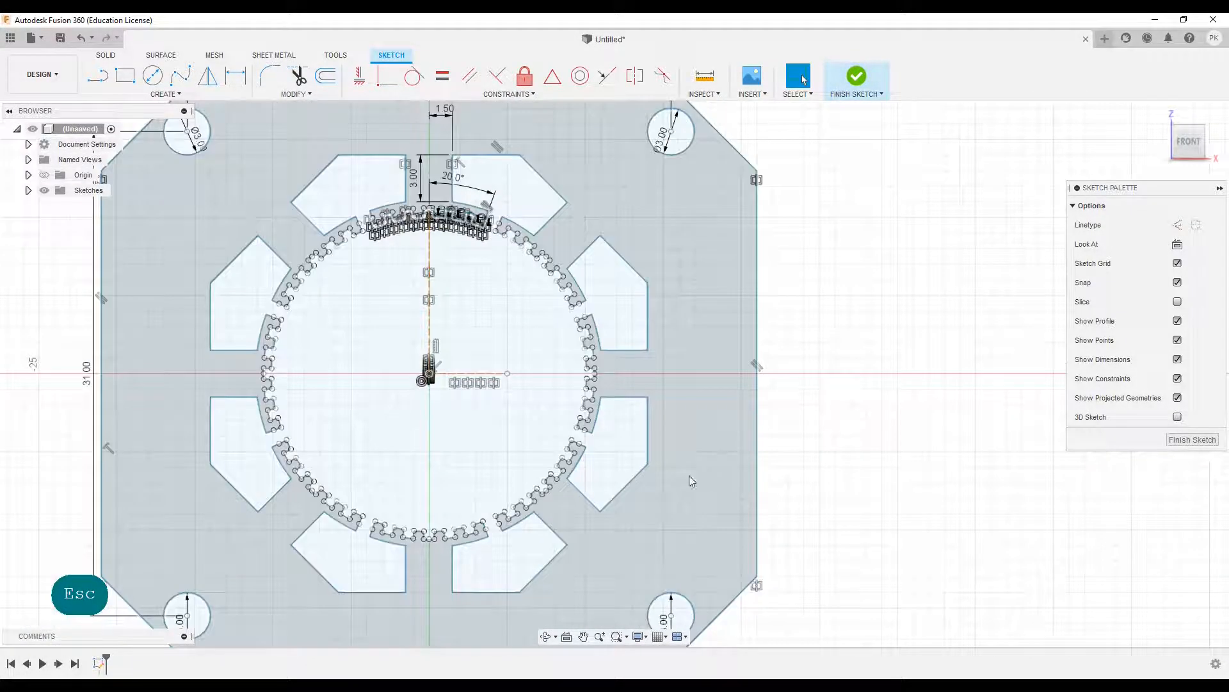
scroll(686, 476, up, 3)
middle_drag(853, 483, 1012, 516)
scroll(954, 505, down, 3)
key(c)
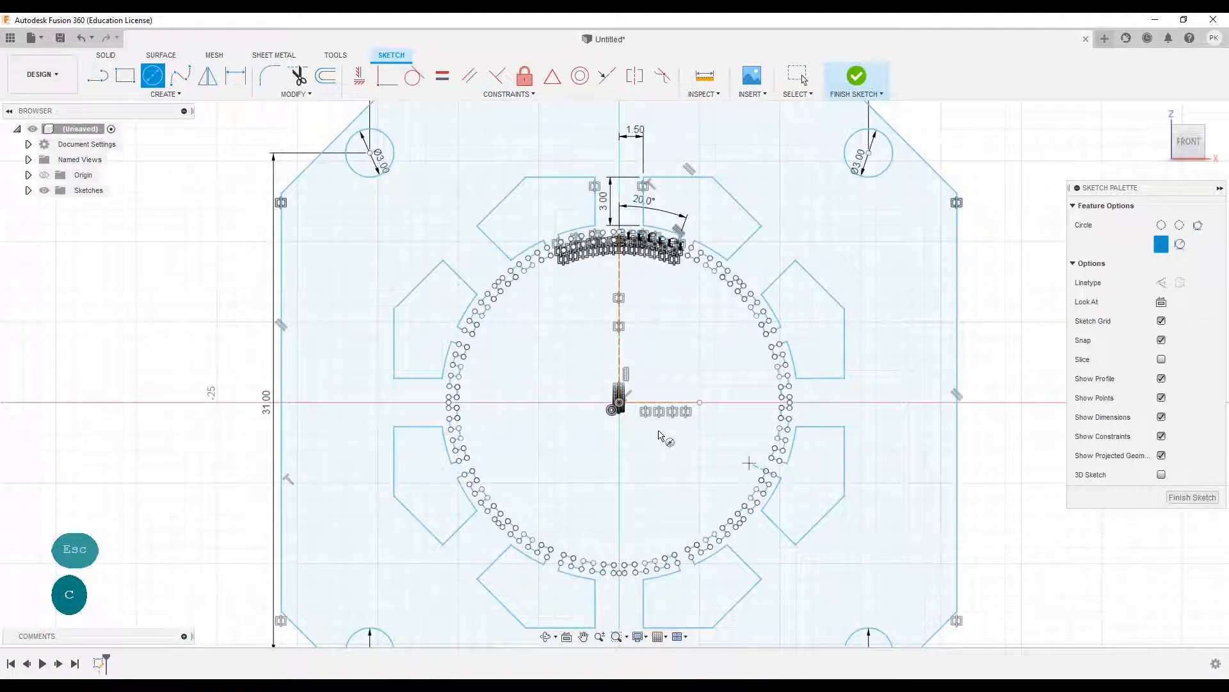
click(619, 411)
scroll(623, 550, up, 3)
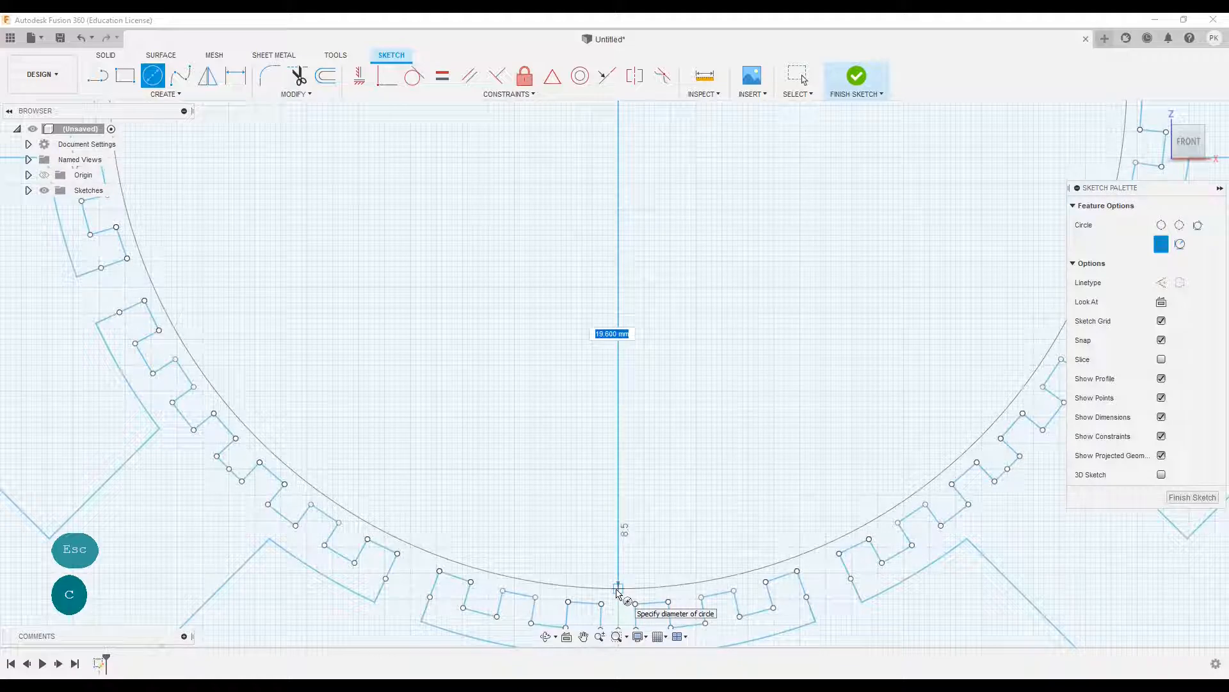
middle_drag(619, 581, 621, 419)
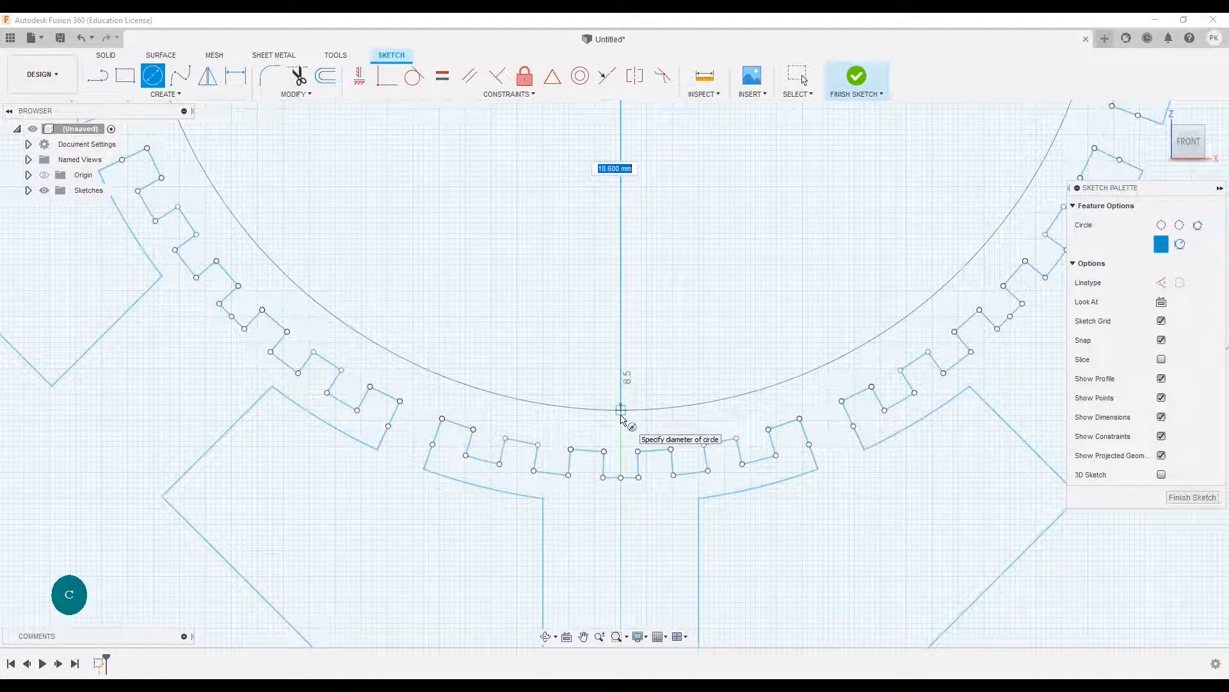
key(Return)
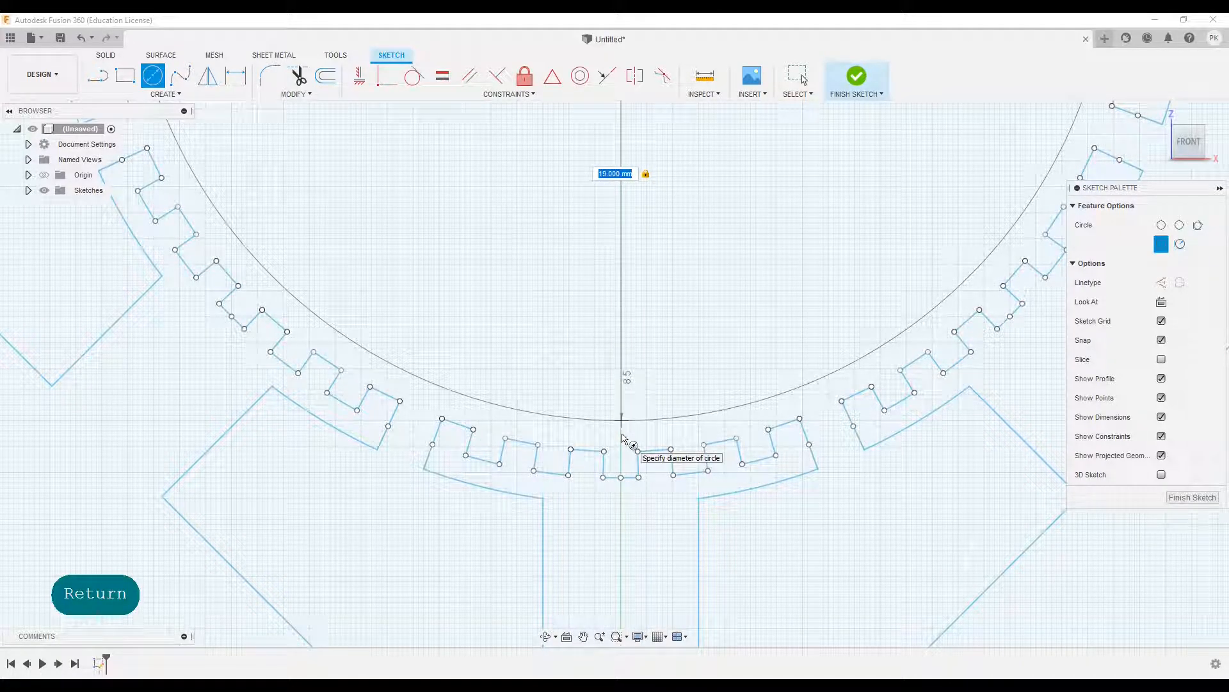
key(Return)
- Extend both sides of the lower segment's rightmost tooth with collinear lines, the first about 0.7 mm long, past the 19 mm circle
scroll(681, 436, up, 3)
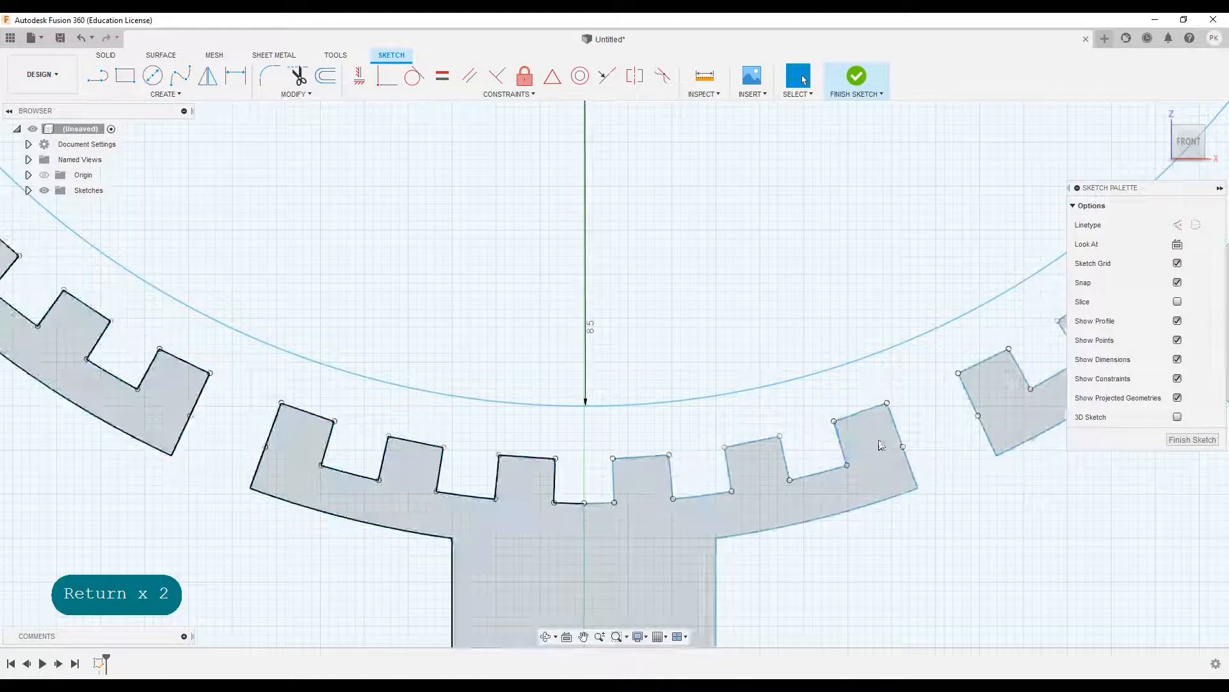
key(l)
click(833, 421)
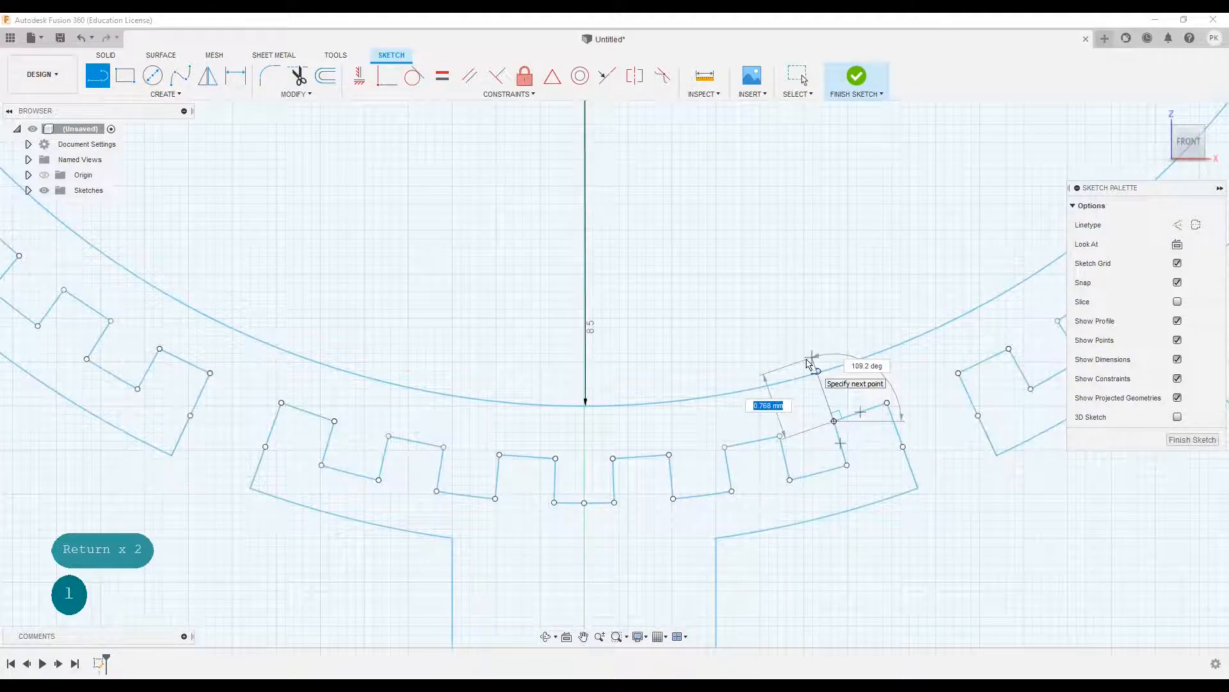
scroll(807, 363, up, 2)
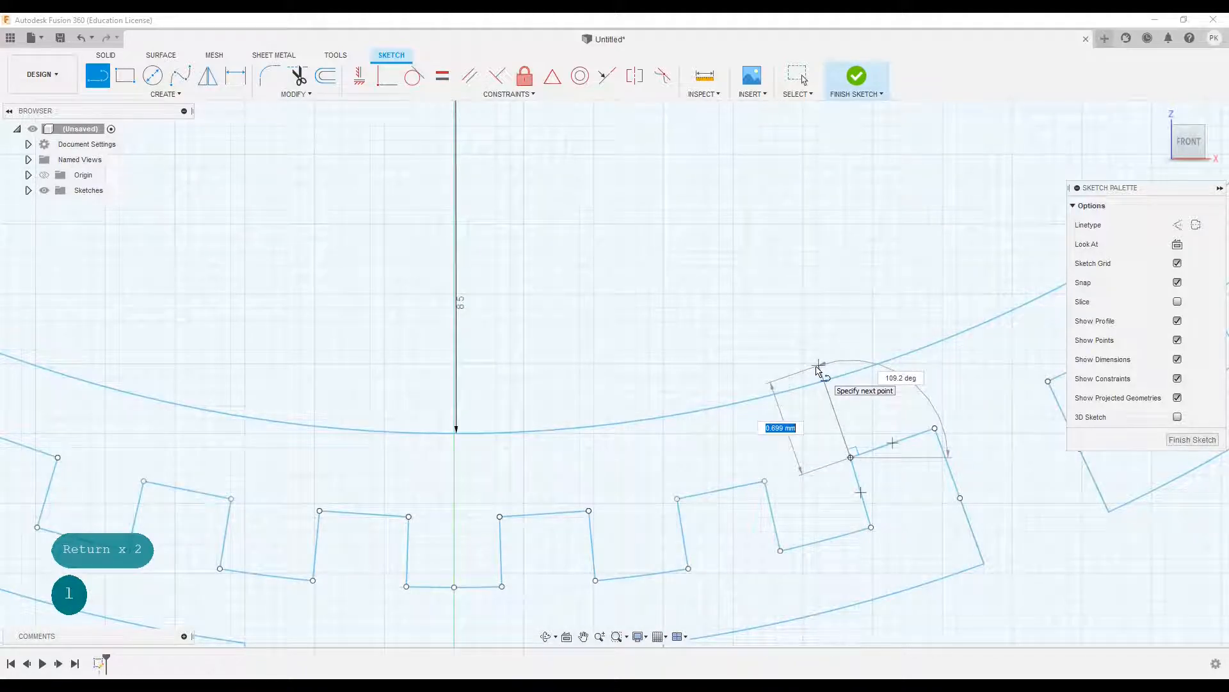
click(818, 365)
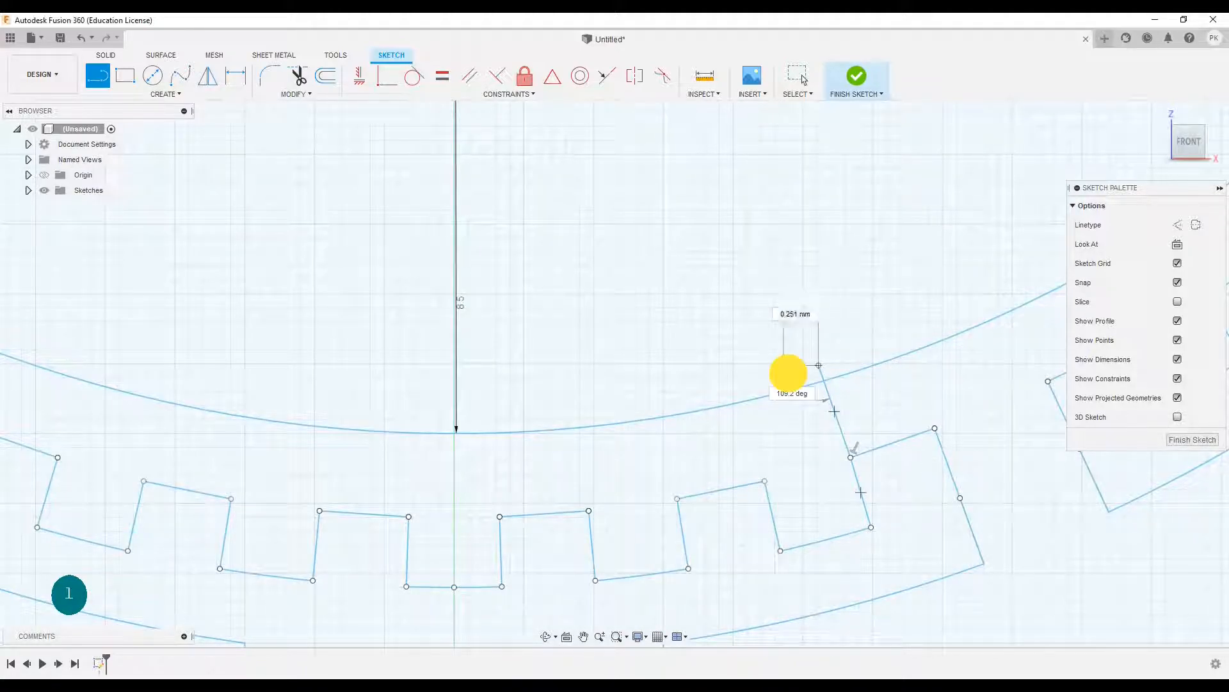
click(935, 428)
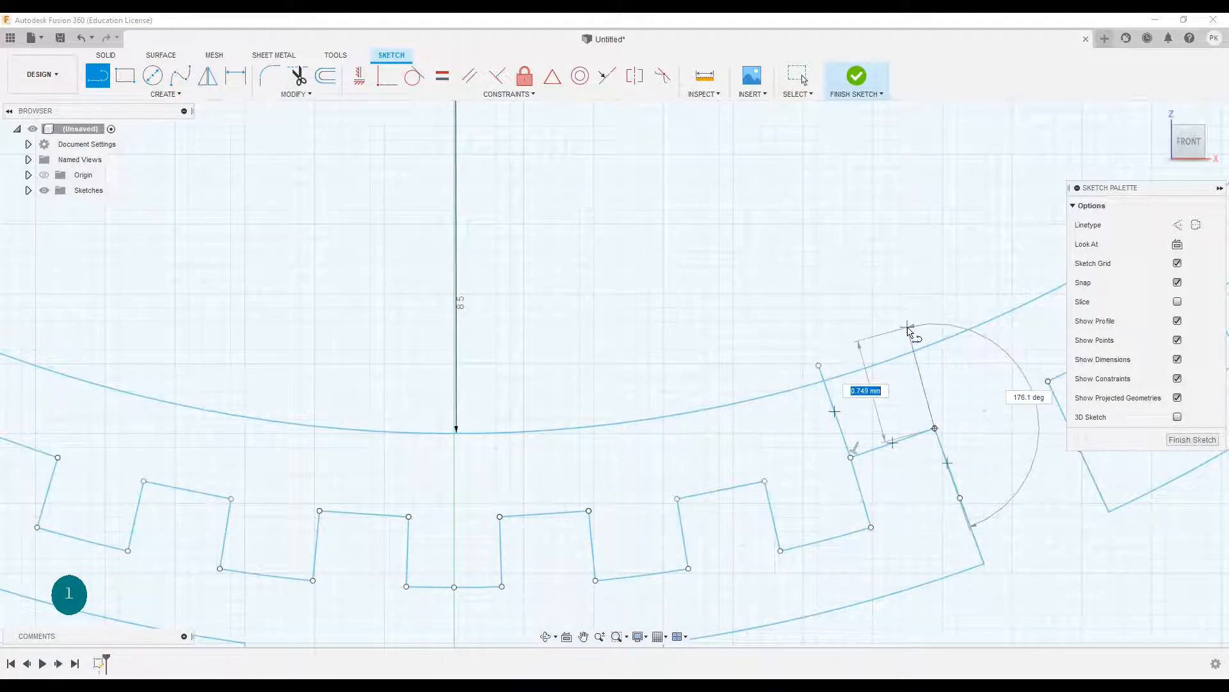
click(900, 329)
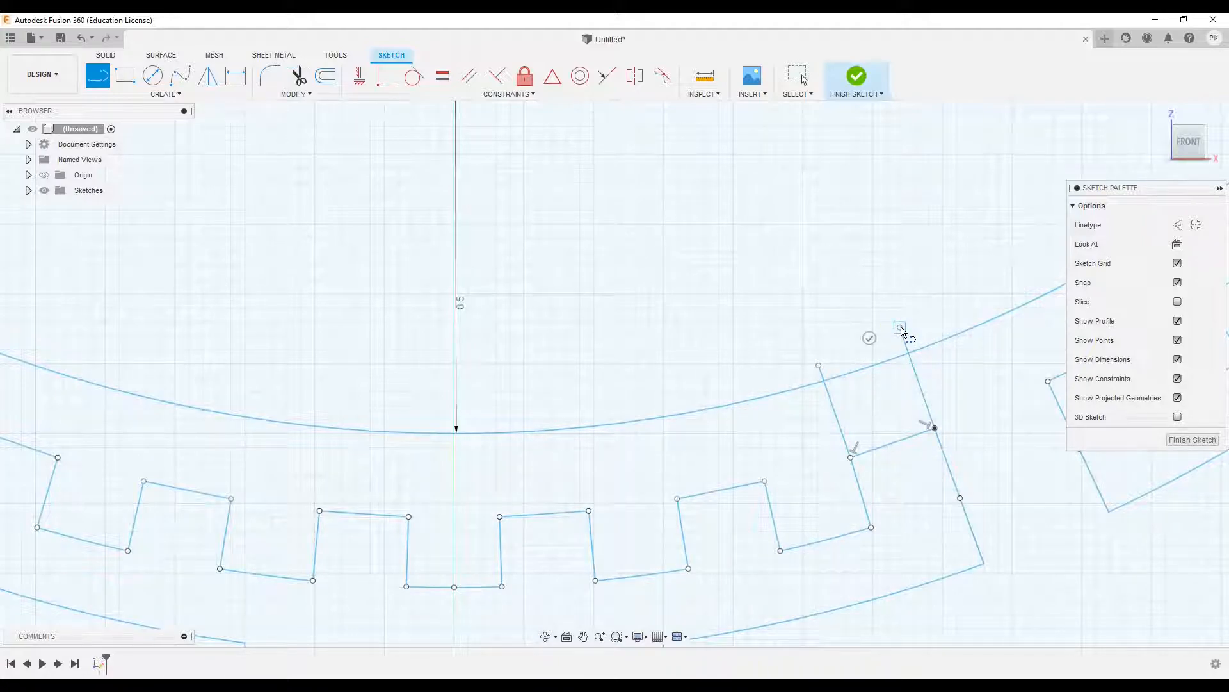
- Offset the end line of the rightmost lower tooth by -0.1 mm towards the 19 mm circle
scroll(872, 337, up, 2)
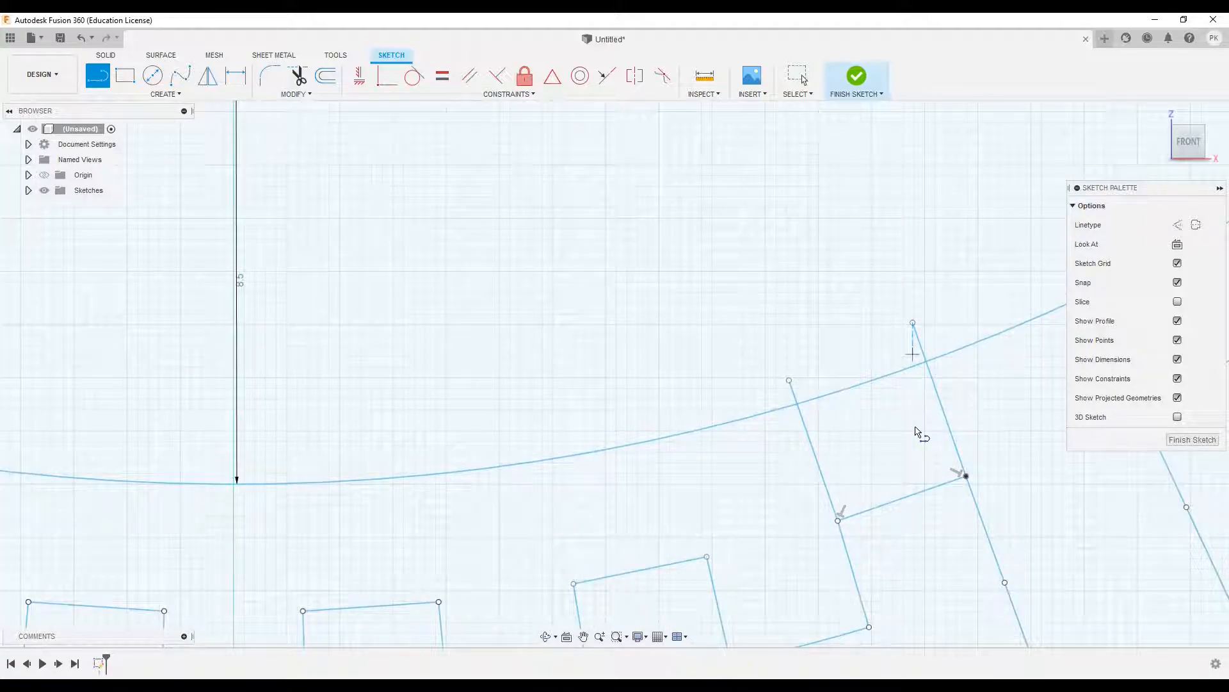
scroll(901, 471, down, 7)
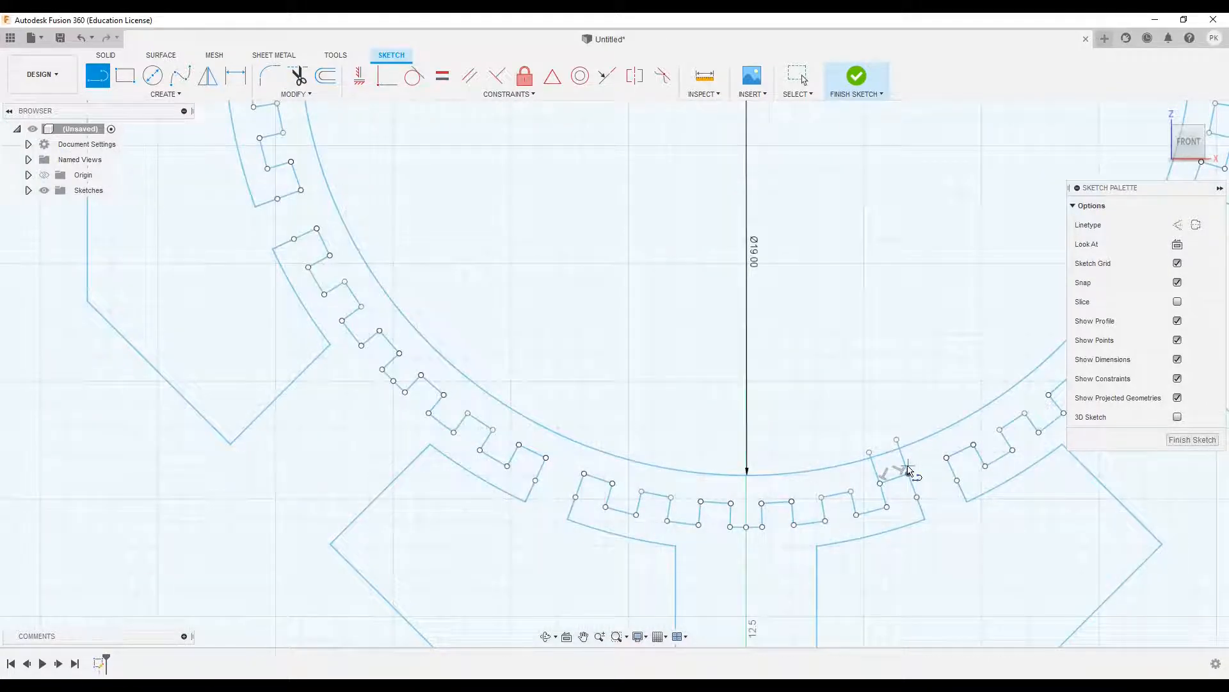
scroll(908, 477, up, 5)
key(o)
click(904, 466)
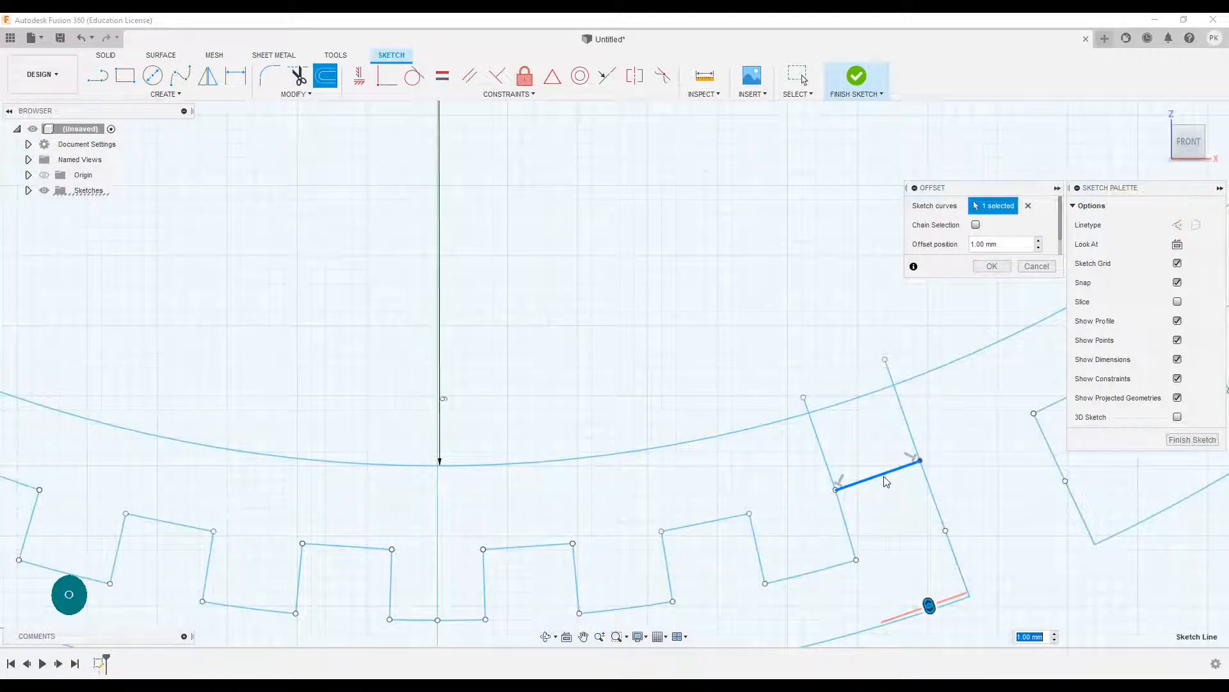
drag(928, 605, 878, 459)
text(-0)
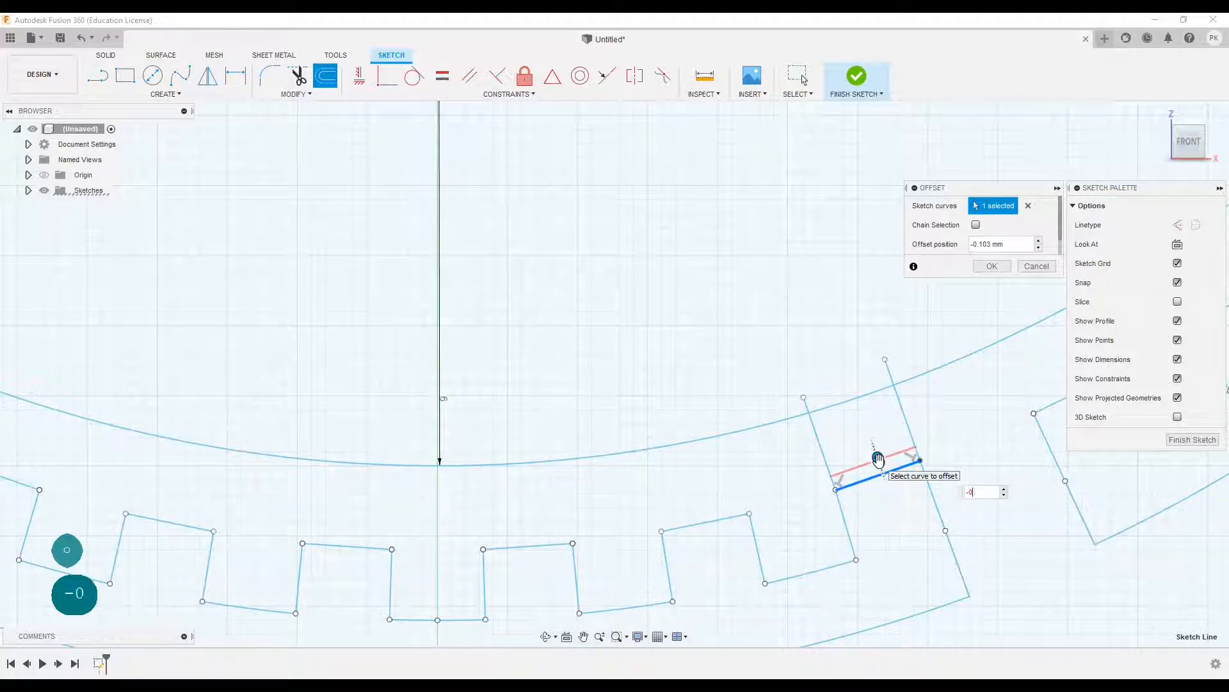
text(.1)
key(Return)
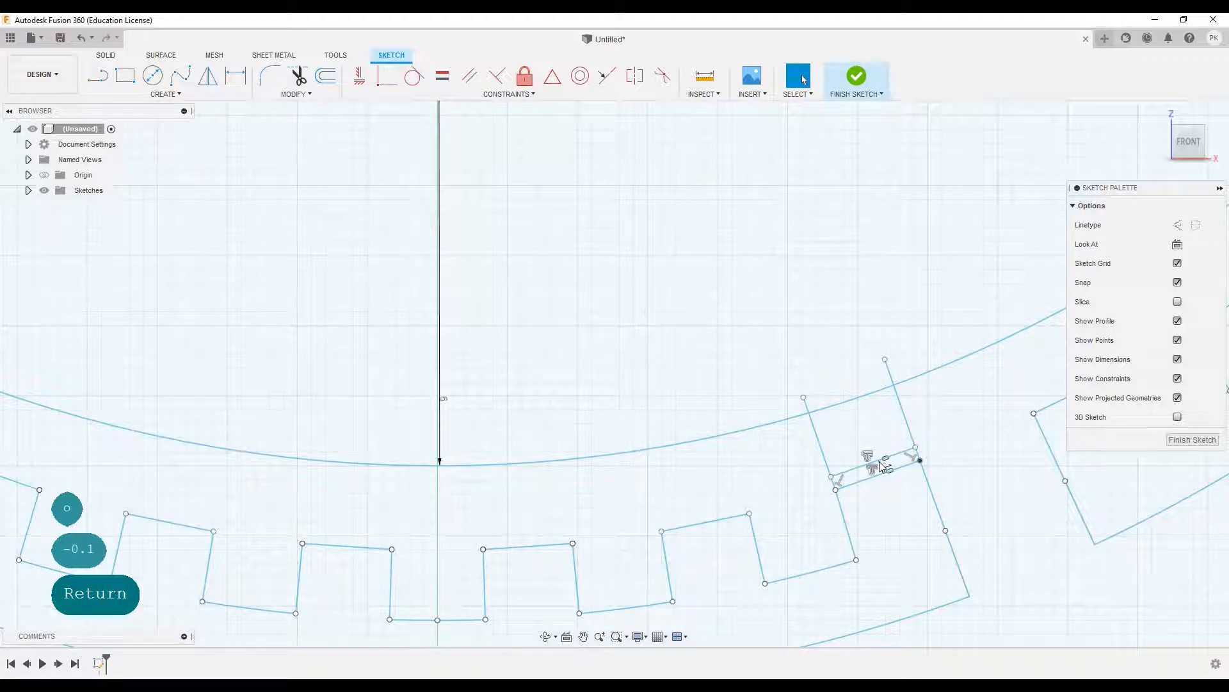
- Trim the short side-line pieces between the 0.1 mm offset line and the end of the rightmost lower tooth
scroll(867, 473, up, 3)
key(t)
click(812, 490)
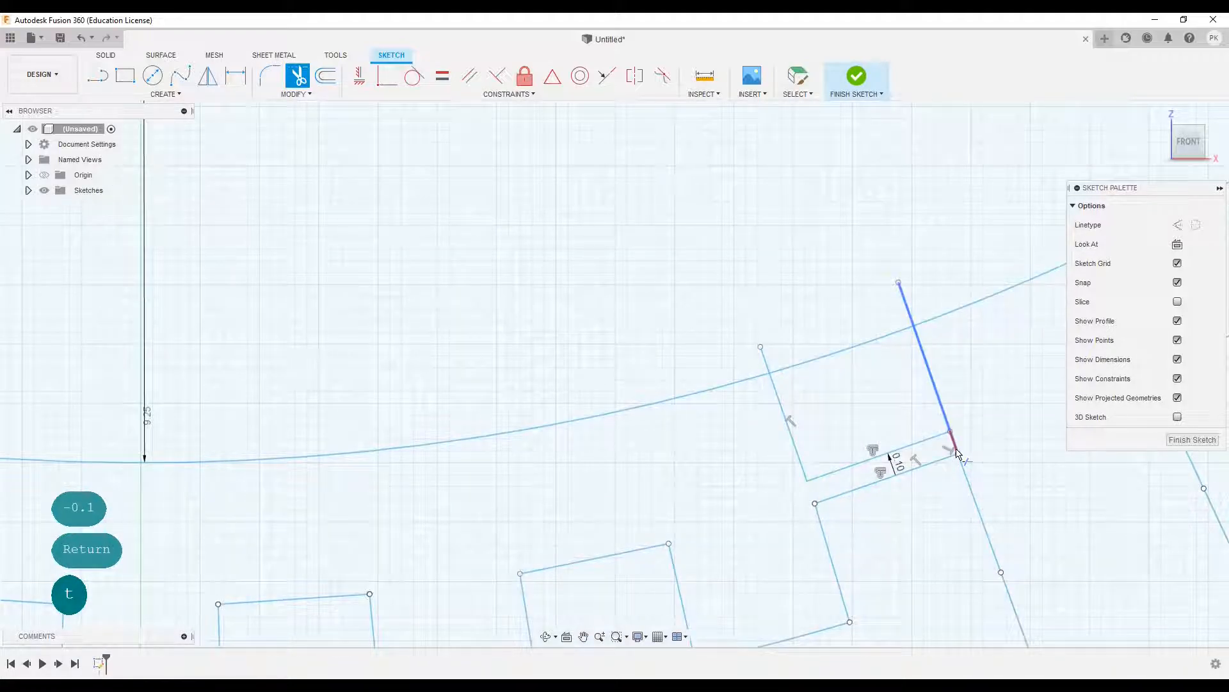
click(955, 451)
- Create a circular pattern of the offset line and its two side lines around the origin with 50 instances
click(165, 94)
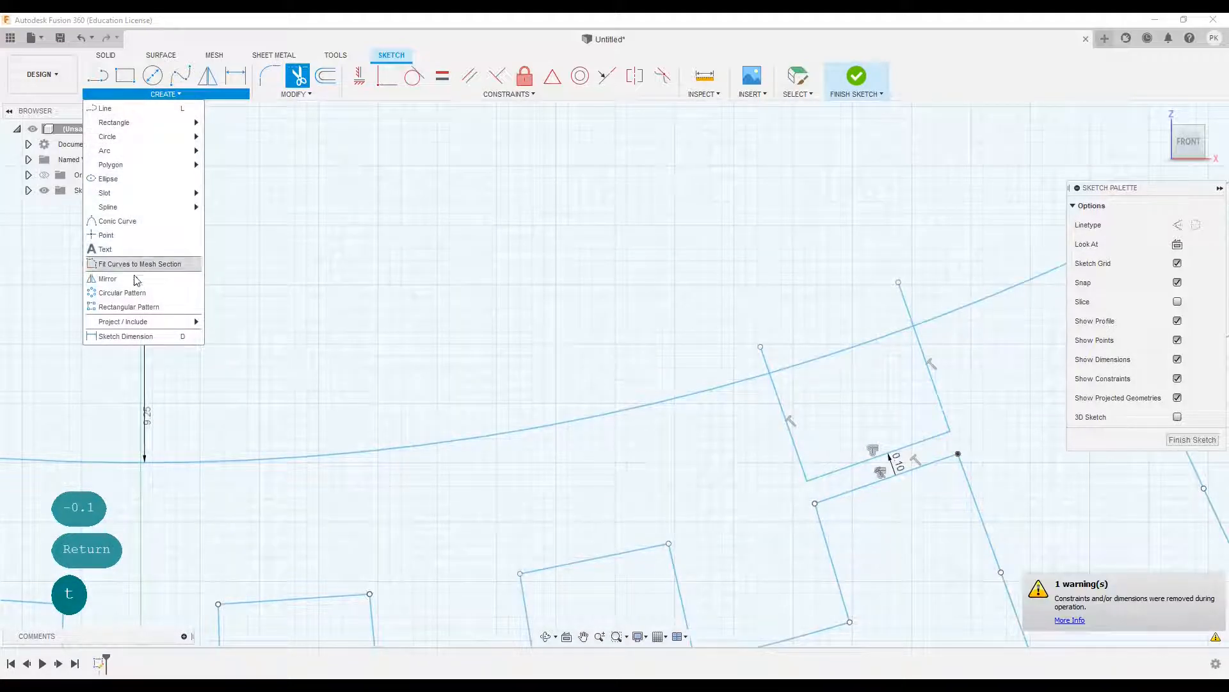
click(225, 264)
click(797, 456)
click(850, 466)
click(934, 384)
click(978, 226)
click(721, 388)
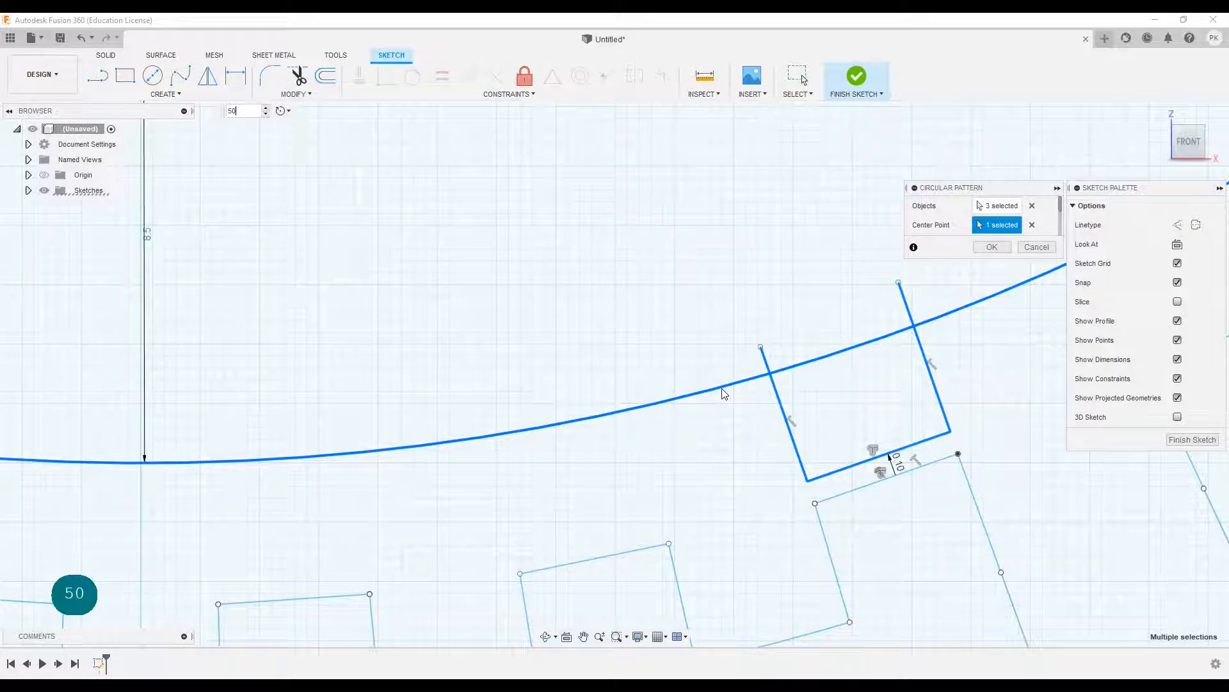
key(Return)
scroll(710, 406, down, 3)
scroll(712, 407, down, 5)
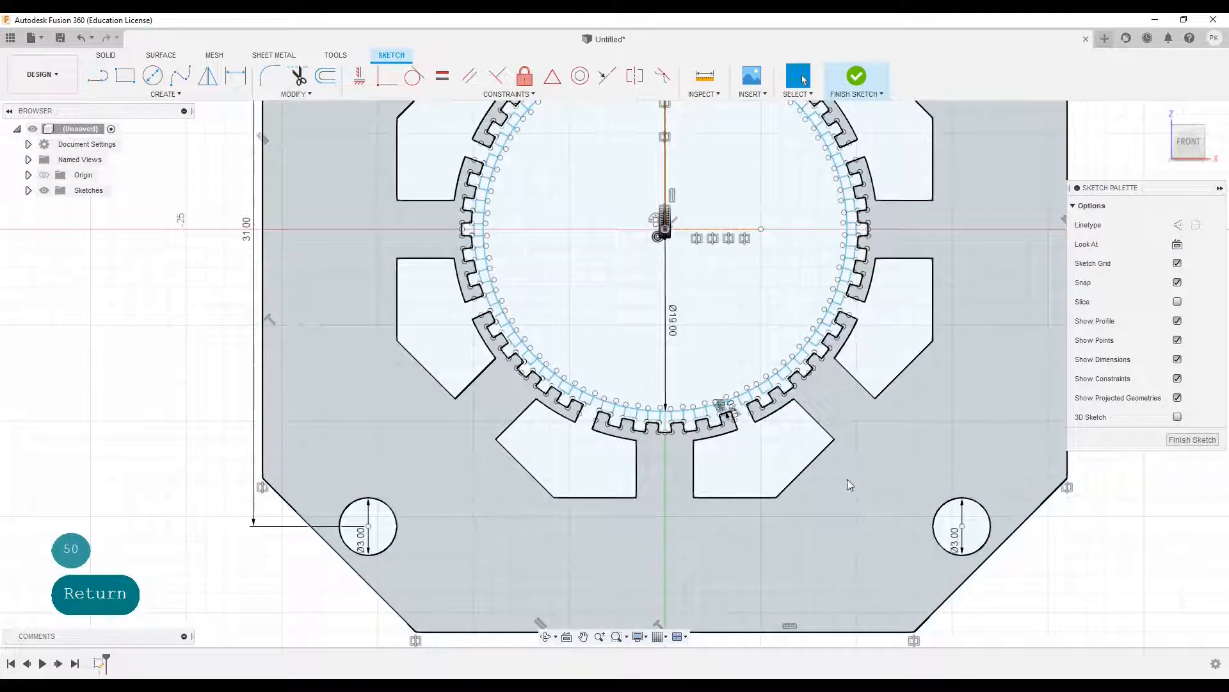
- Trim the 19 mm circle's arcs inside the small patterned rectangles along the bottom and lower-left part of the ring
key(t)
scroll(680, 413, up, 5)
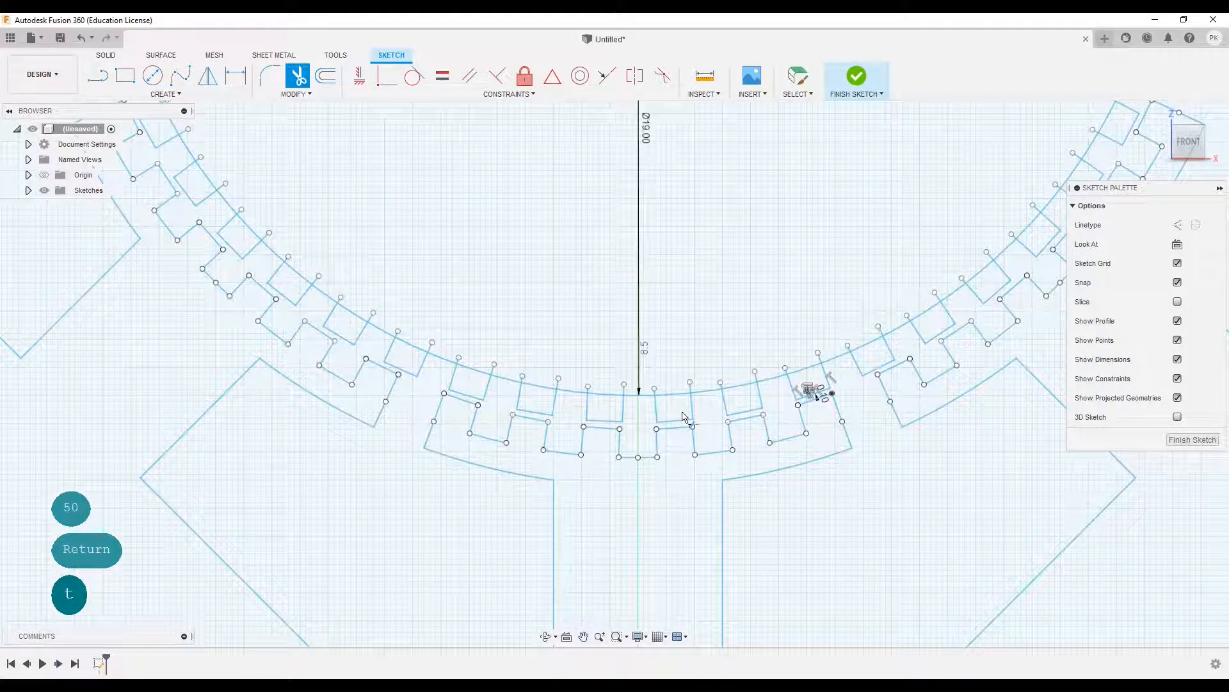
click(645, 394)
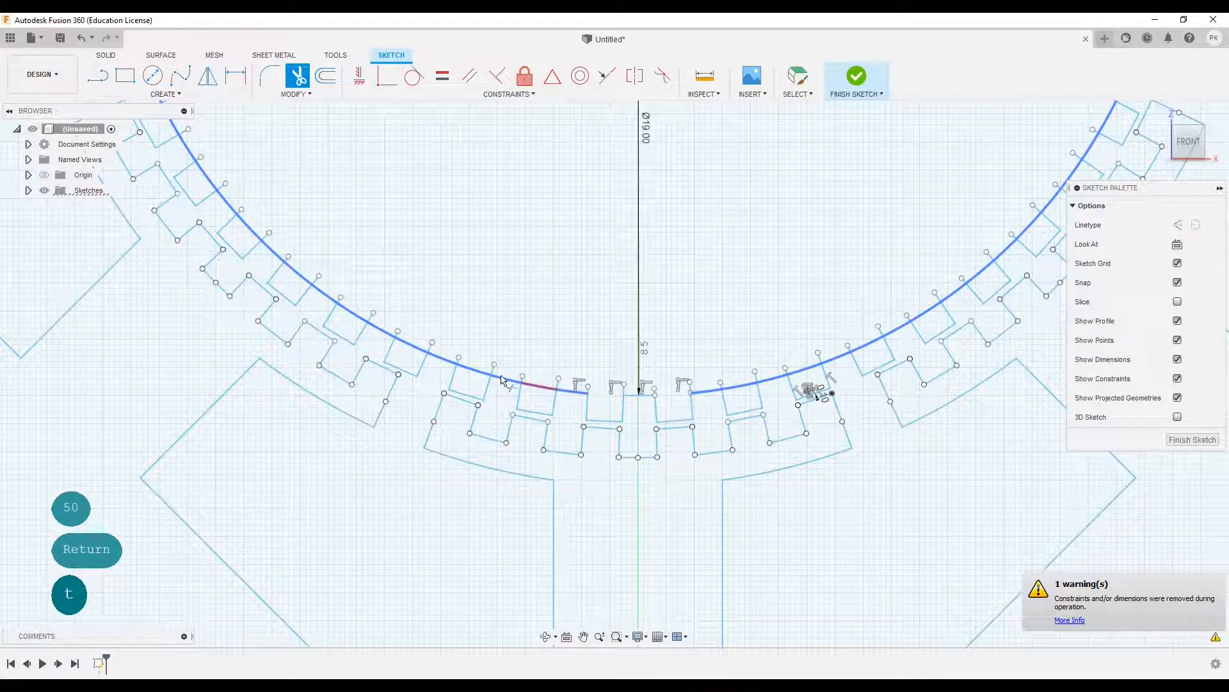
click(411, 345)
click(352, 313)
click(294, 268)
click(248, 227)
middle_drag(429, 281, 698, 518)
click(474, 417)
click(439, 352)
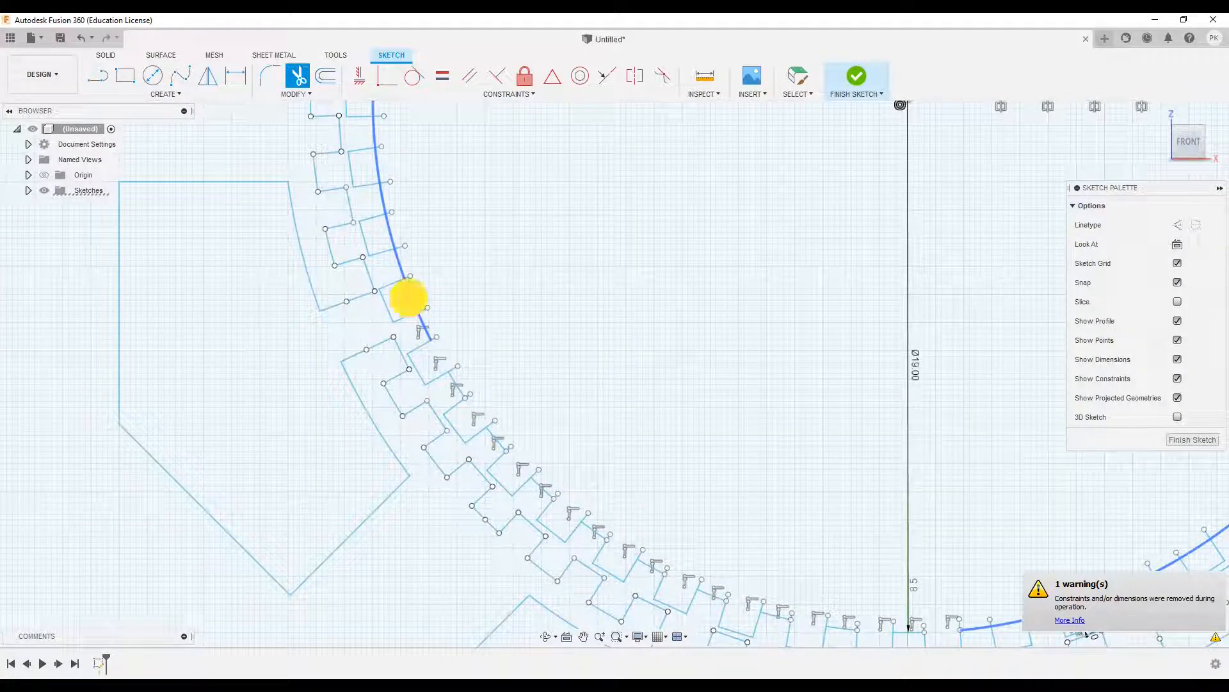
- Trim the circle's arcs inside the patterned rectangles along the left side of the ring
middle_drag(516, 262, 609, 488)
click(470, 391)
click(465, 326)
click(469, 261)
click(481, 195)
middle_drag(546, 177, 503, 386)
click(462, 340)
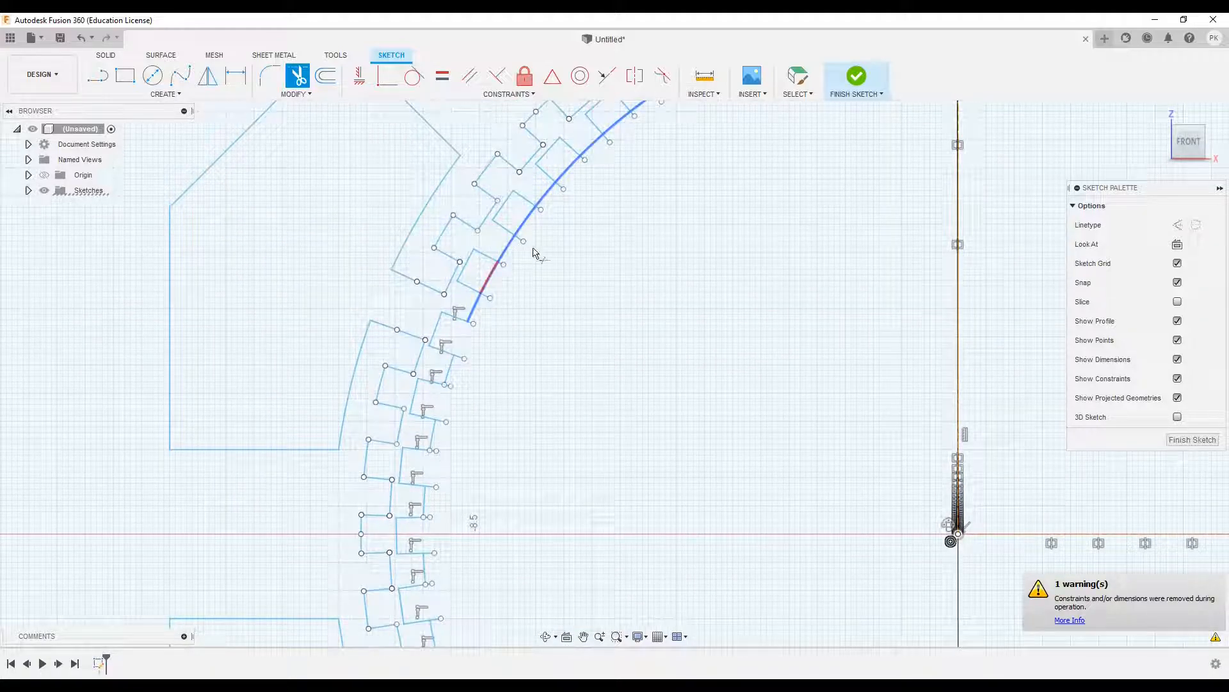
- Trim the circle's arcs inside the patterned rectangles from the upper left over the top to the upper right
middle_drag(633, 127, 563, 329)
click(556, 323)
drag(792, 221, 1038, 221)
middle_click(985, 324)
middle_drag(984, 324, 533, 308)
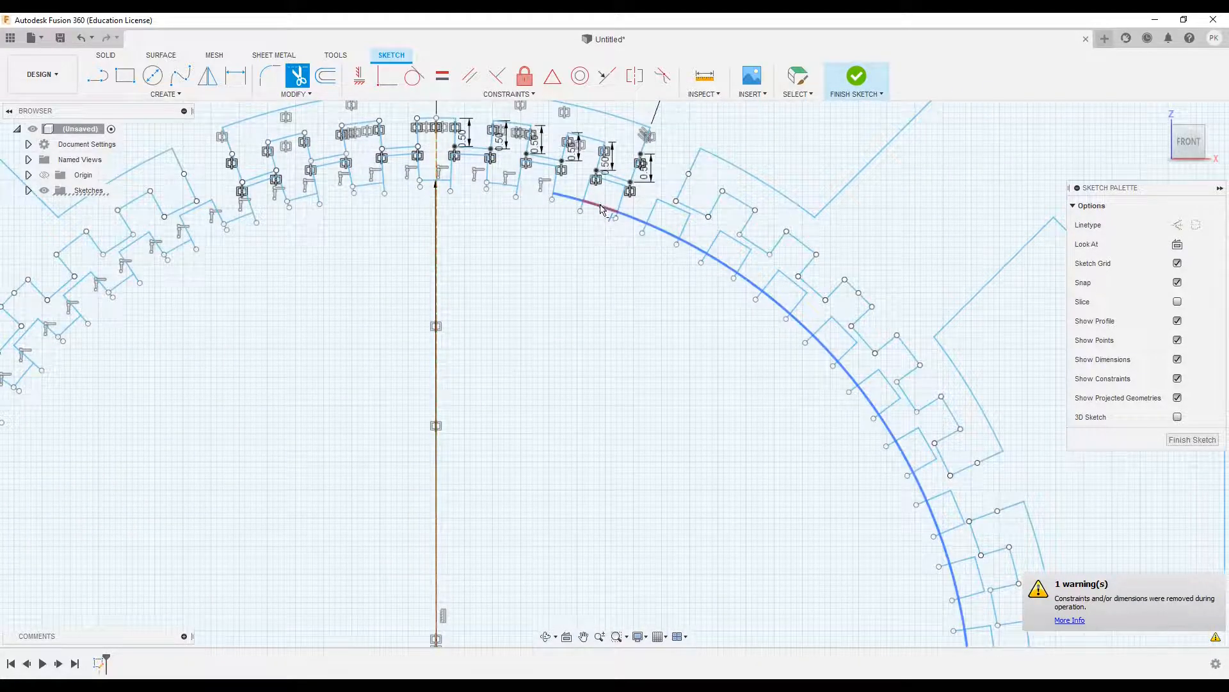
click(826, 349)
click(869, 401)
- Trim the circle's arcs inside the patterned rectangles down the right side as far as the horizontal axis
middle_drag(894, 518, 742, 301)
click(756, 239)
click(783, 304)
click(801, 360)
click(814, 432)
middle_drag(763, 519, 737, 367)
click(794, 346)
- Undo the last four arc trims below the horizontal axis on the right side of the ring
click(789, 421)
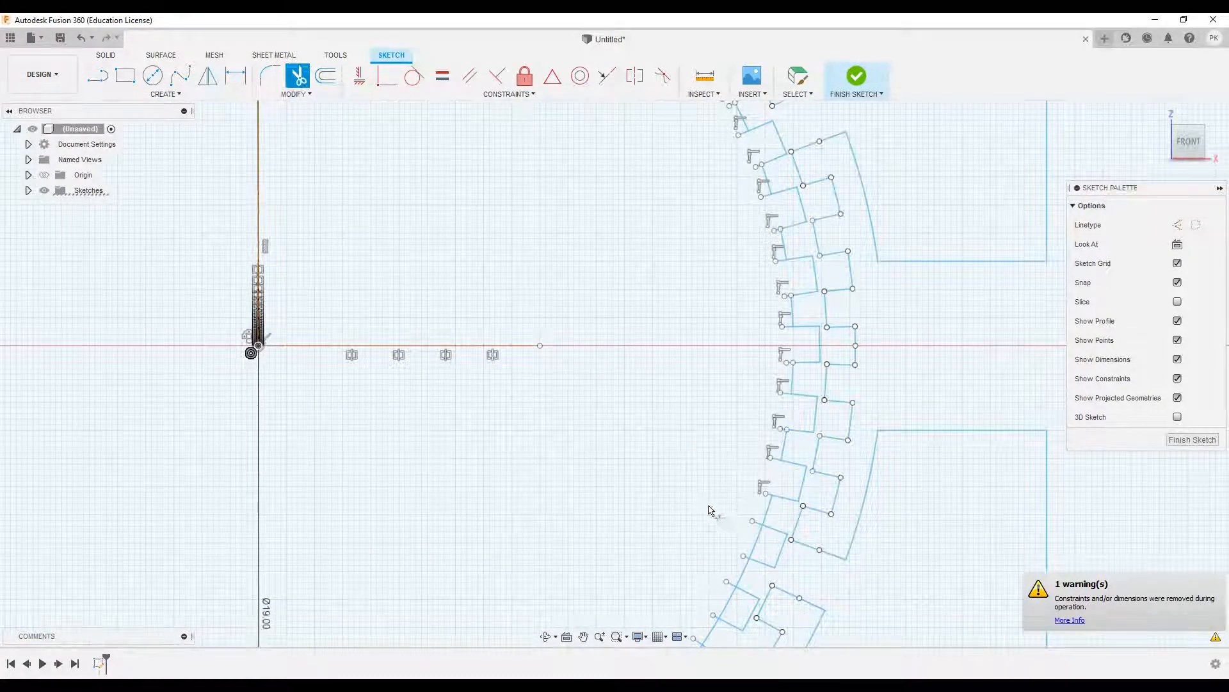
middle_drag(708, 508, 726, 263)
key(ctrl+z)
key(ctrl+z)
key(ctrl+z)
key(ctrl+z)
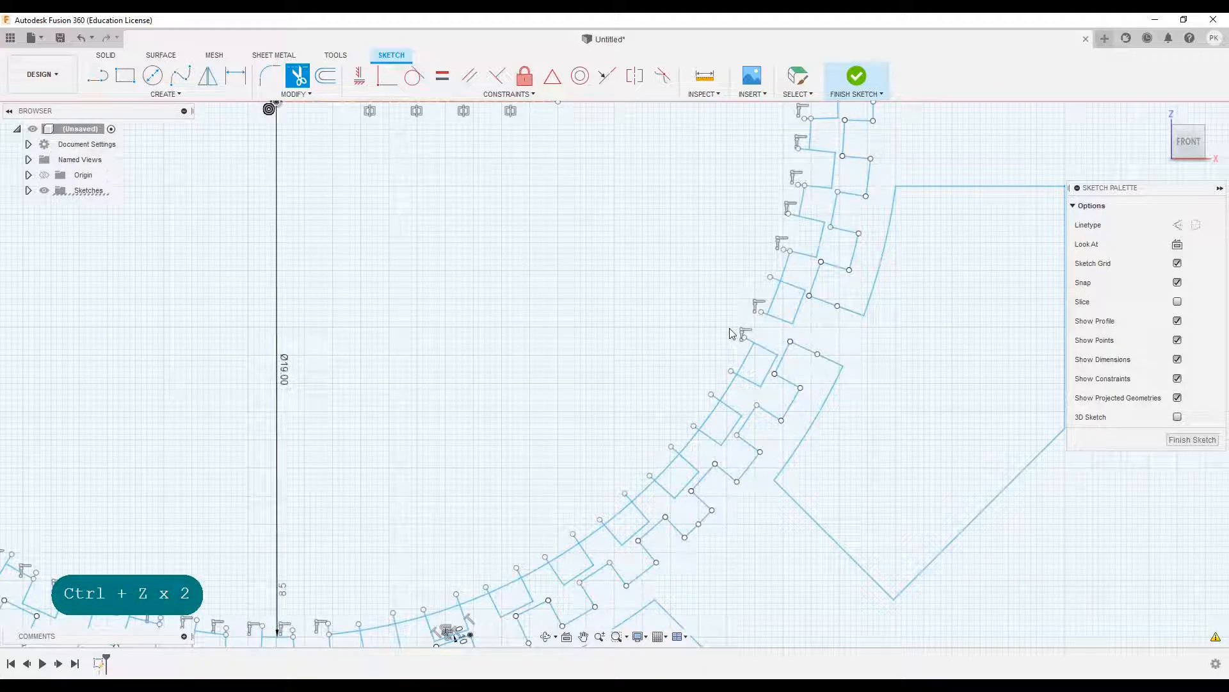
- Trim the circle's arcs inside the patterned rectangles on the right side just below the horizontal axis
scroll(754, 298, down, 3)
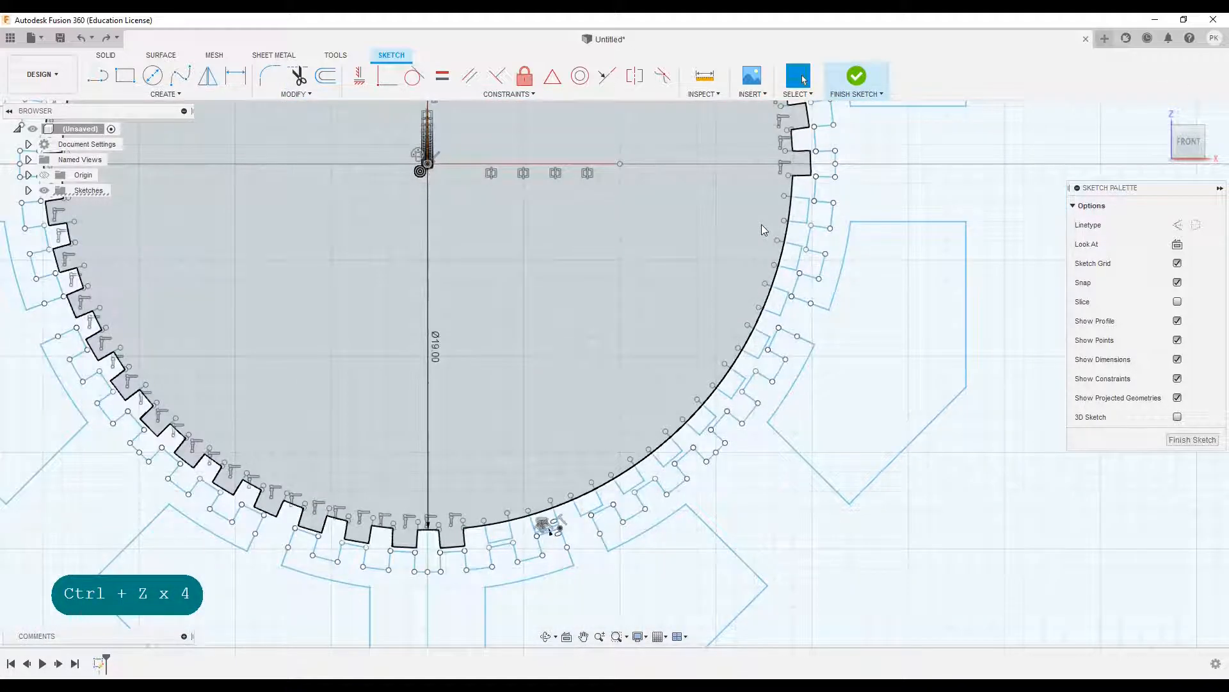
key(t)
click(788, 206)
click(782, 258)
click(769, 298)
scroll(786, 196, up, 4)
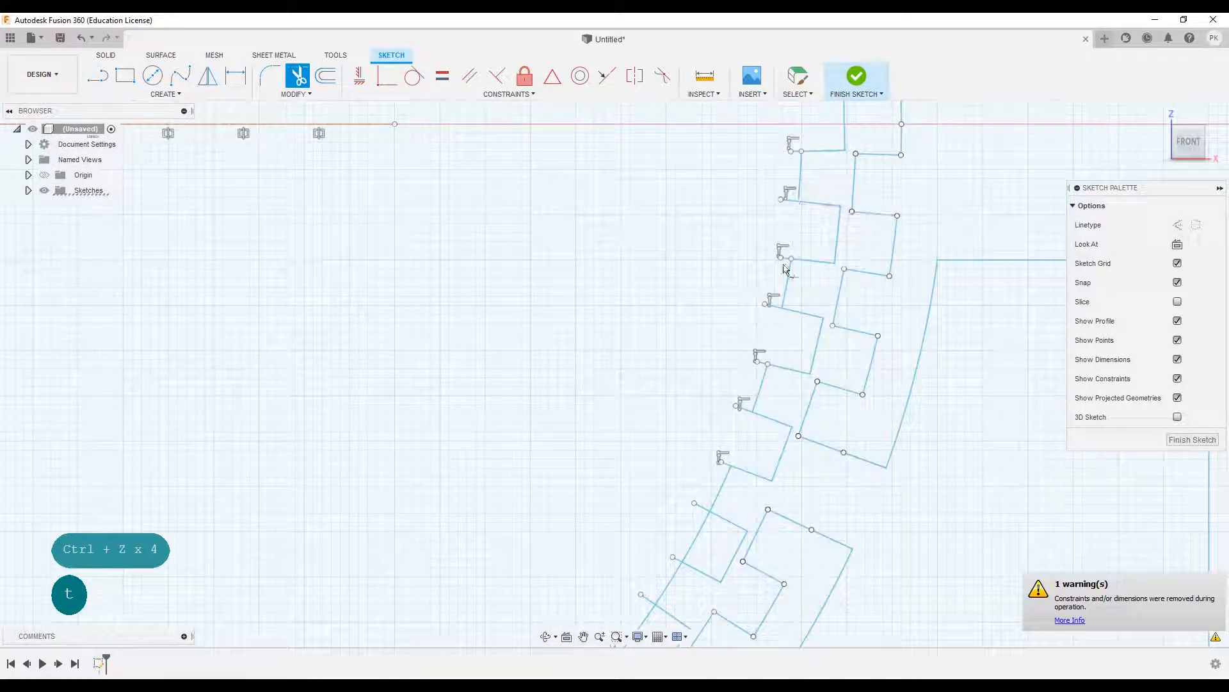
scroll(725, 338, down, 1)
click(706, 496)
click(653, 577)
- Trim the remaining arcs inside the lower-right rectangles to complete the toothed rotor outline and finish the sketch
scroll(652, 577, down, 2)
middle_drag(603, 514, 672, 210)
click(678, 327)
click(635, 364)
click(576, 413)
click(517, 442)
click(457, 466)
click(392, 484)
scroll(460, 392, down, 7)
click(838, 81)
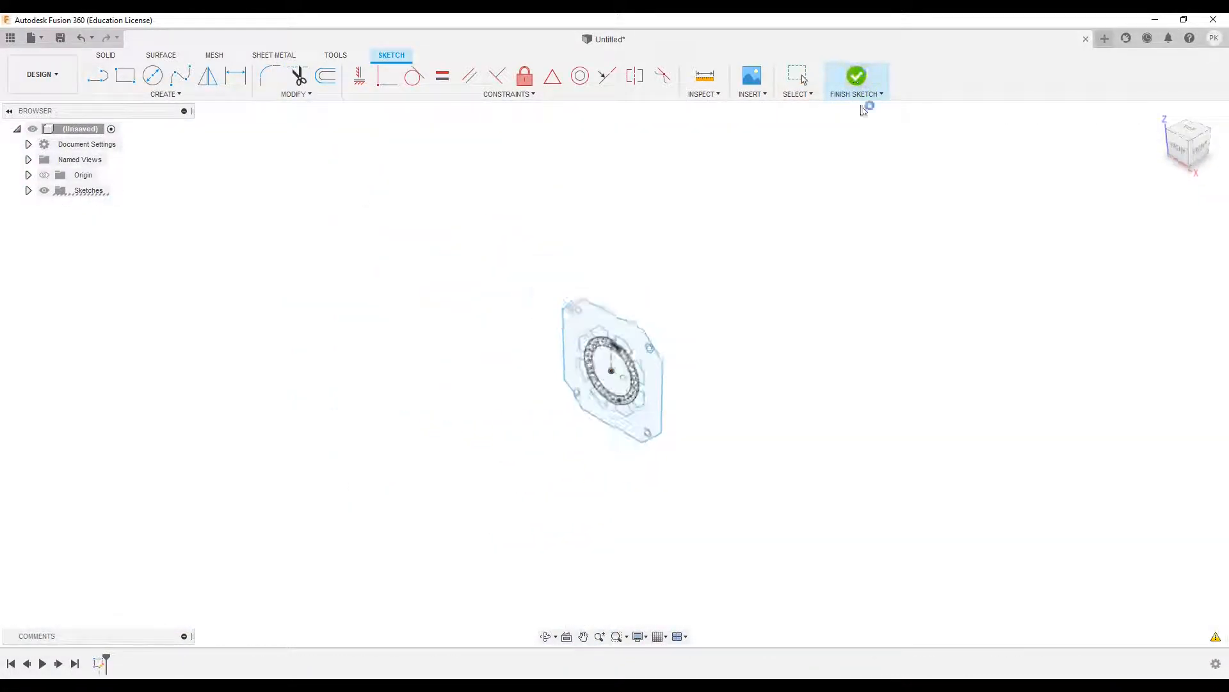
- Extrude the stator plate profile 0.5 mm as a new body
scroll(661, 359, up, 5)
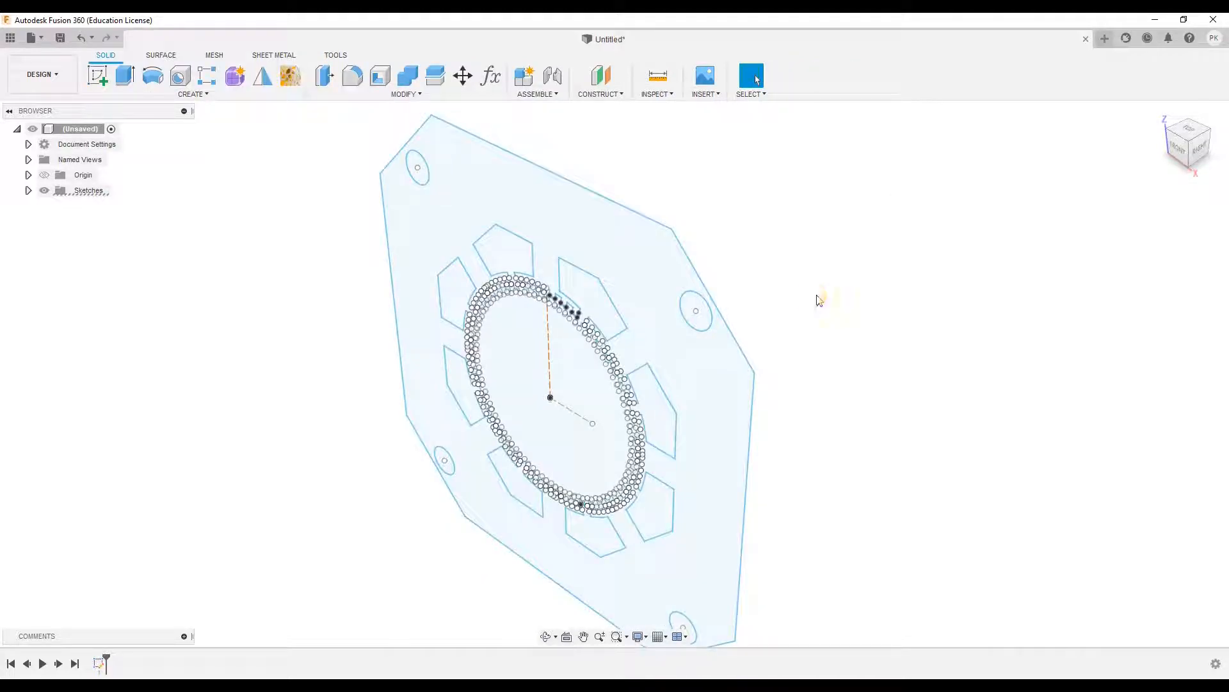
click(658, 282)
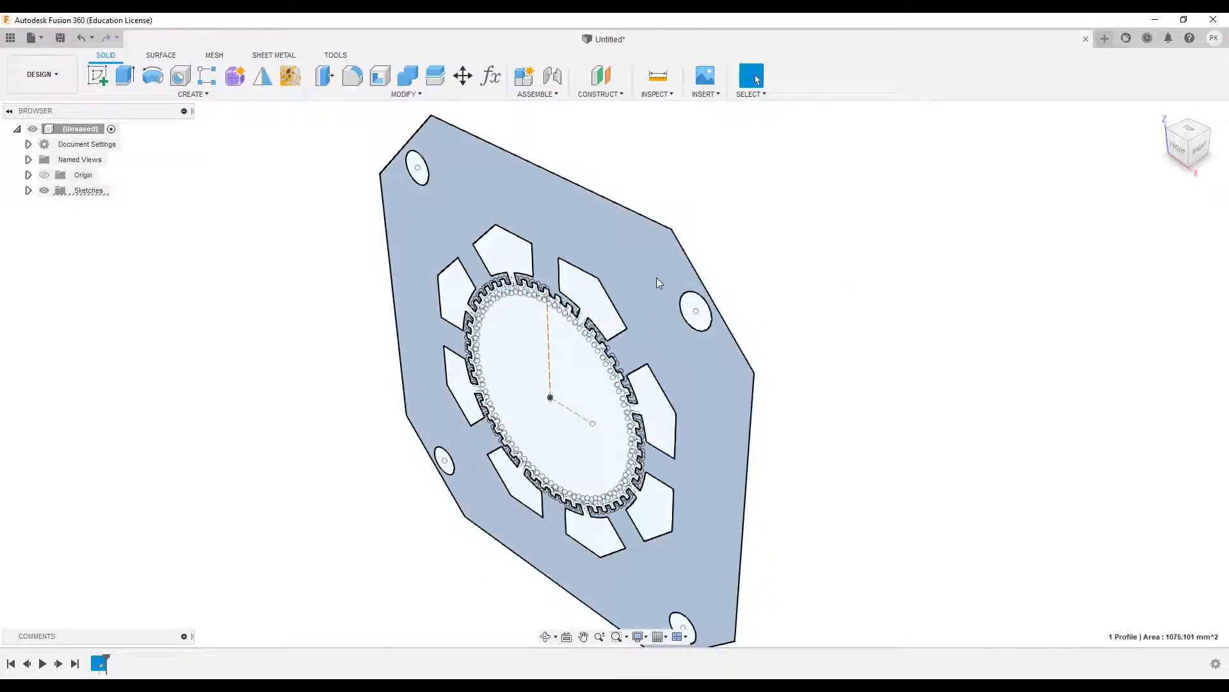
text(e)
text(0.5)
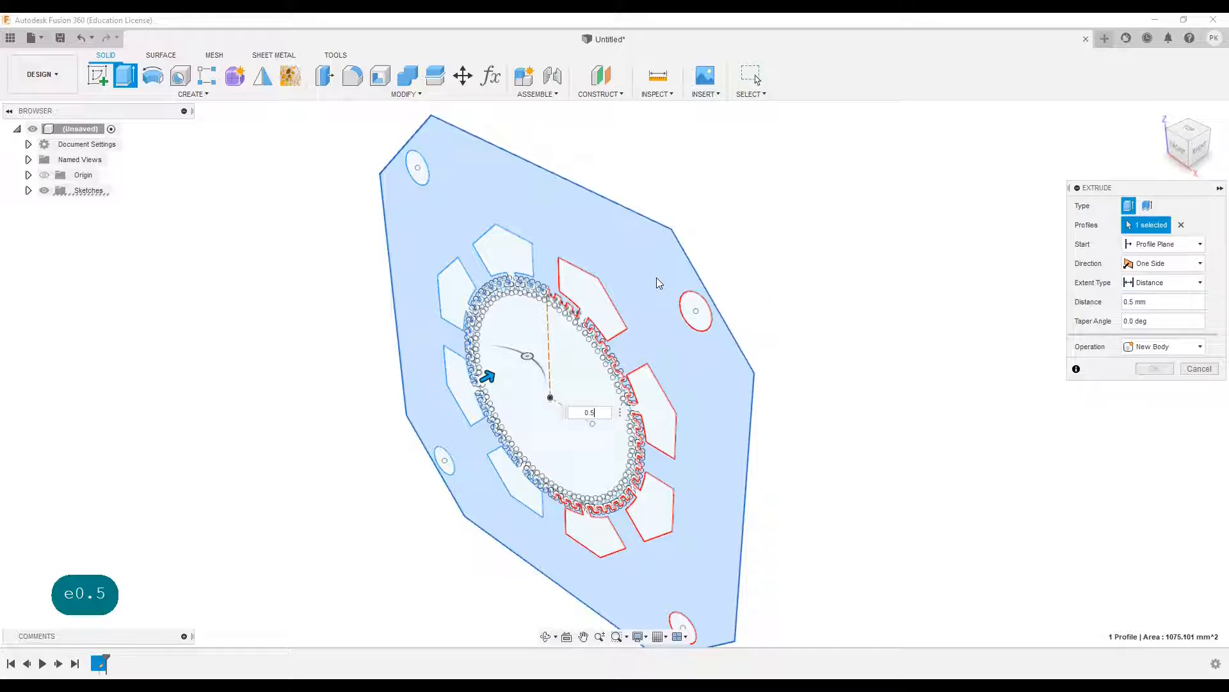
key(Return)
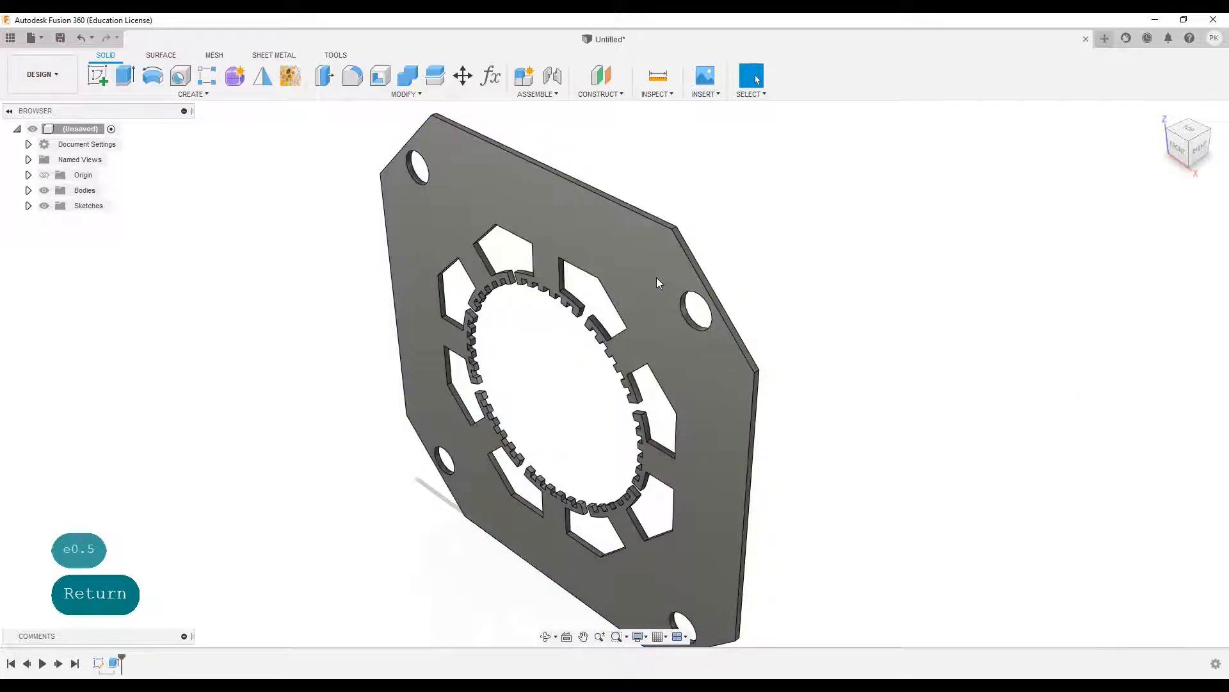
- Show the sketch again and extrude the toothed inner disc profile 30 mm as a new component
click(28, 205)
click(56, 222)
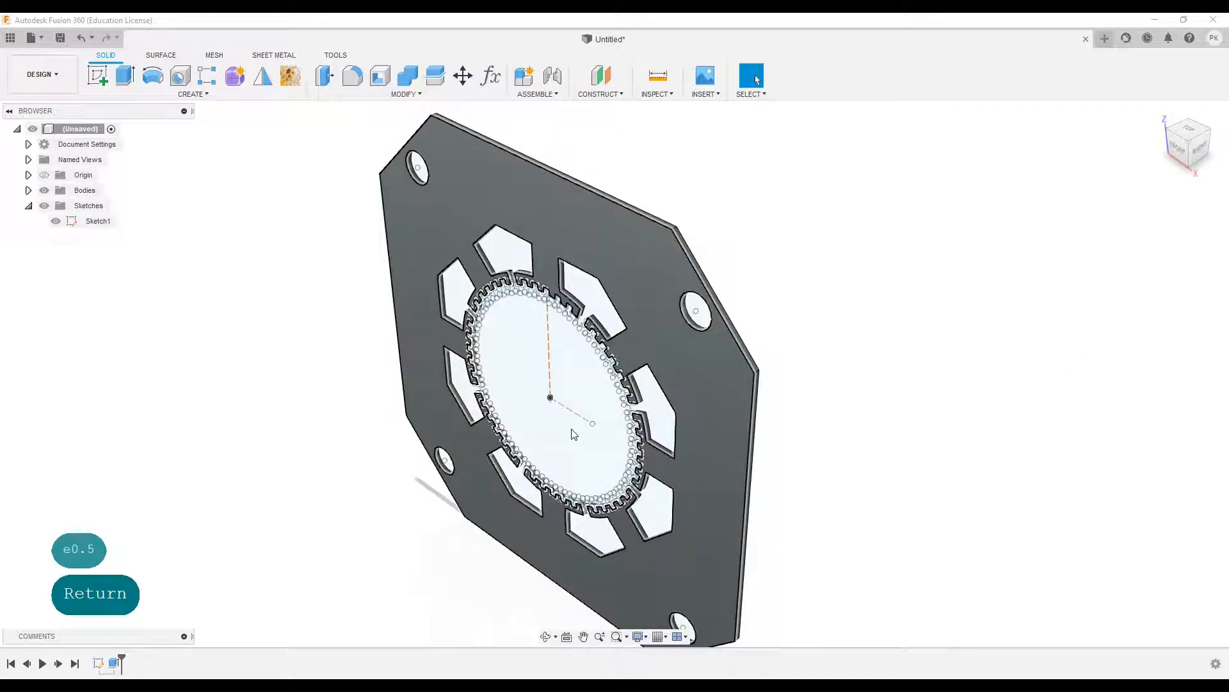
click(582, 443)
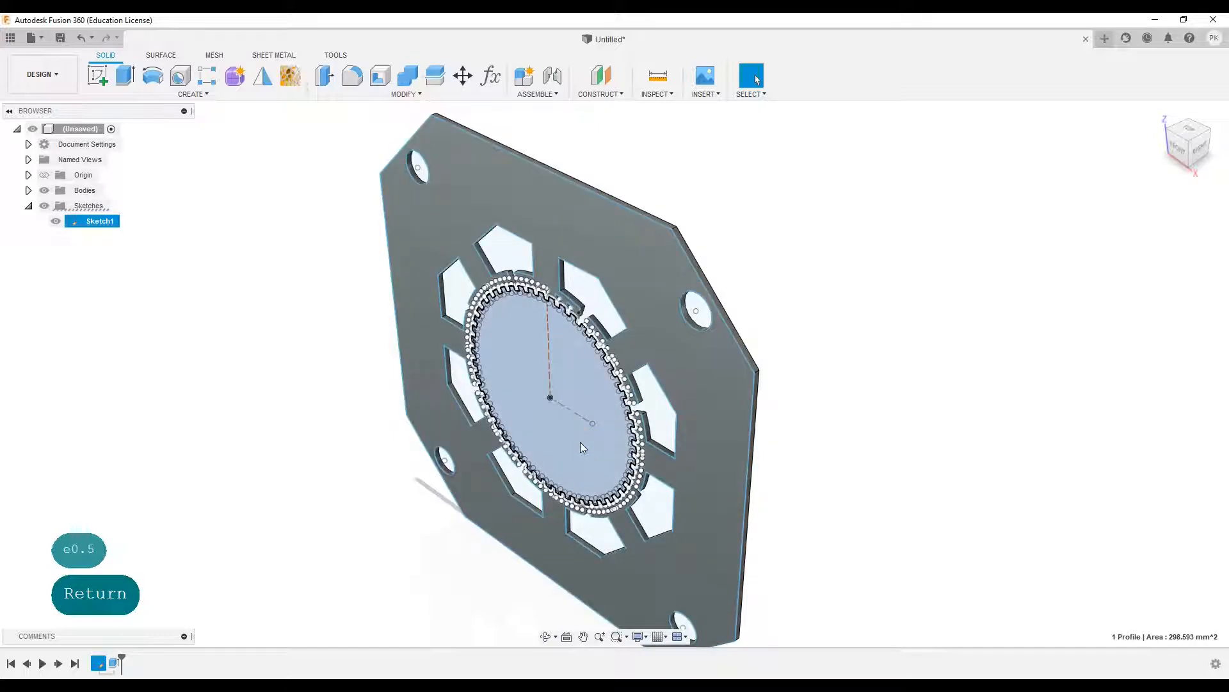
key(e)
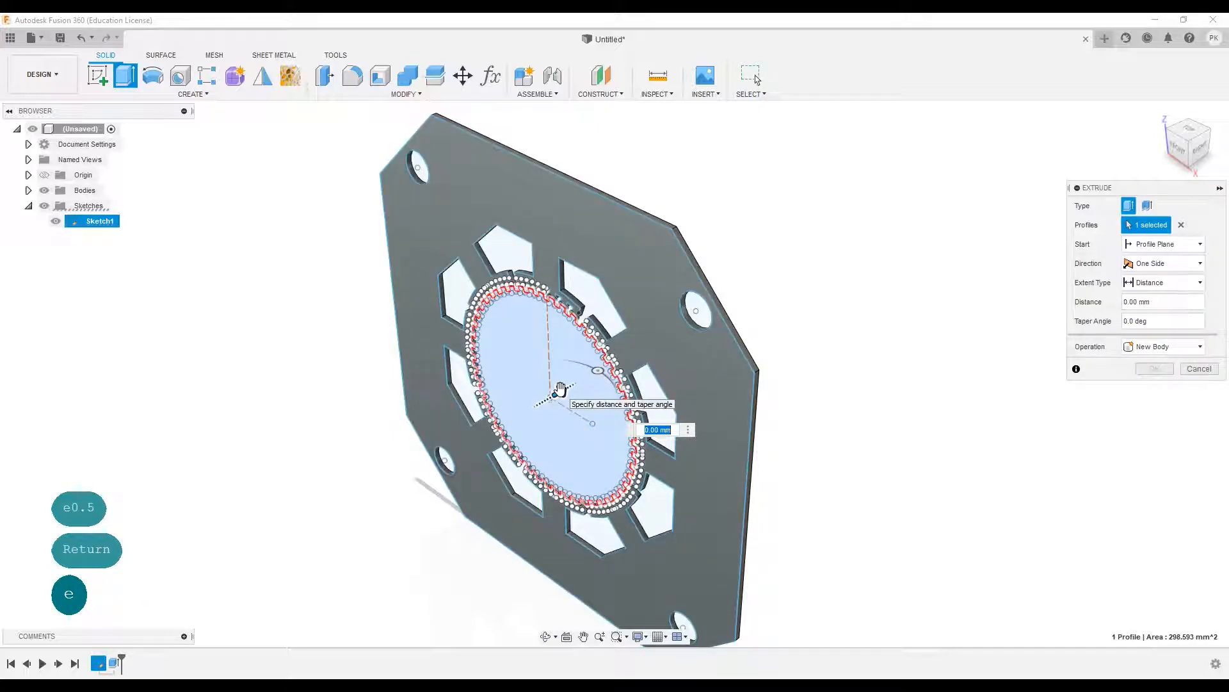
text(30)
click(1161, 347)
click(1161, 419)
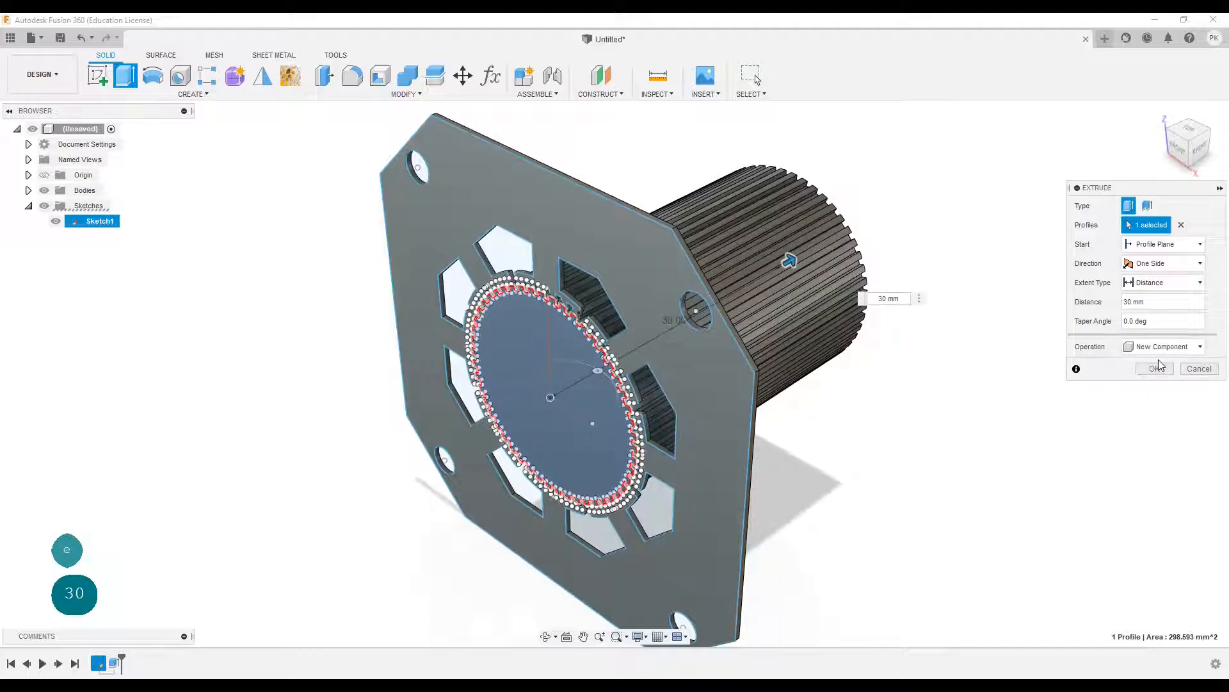
click(1161, 371)
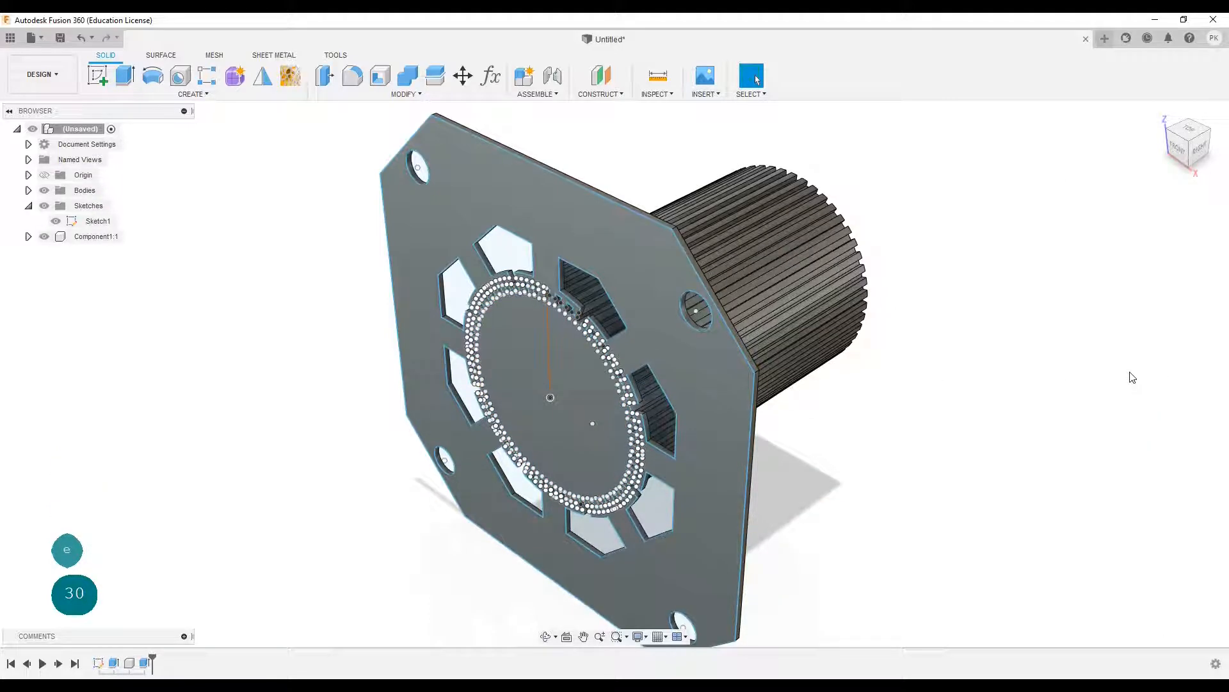
- Rename the new component as Rotor
double_click(95, 236)
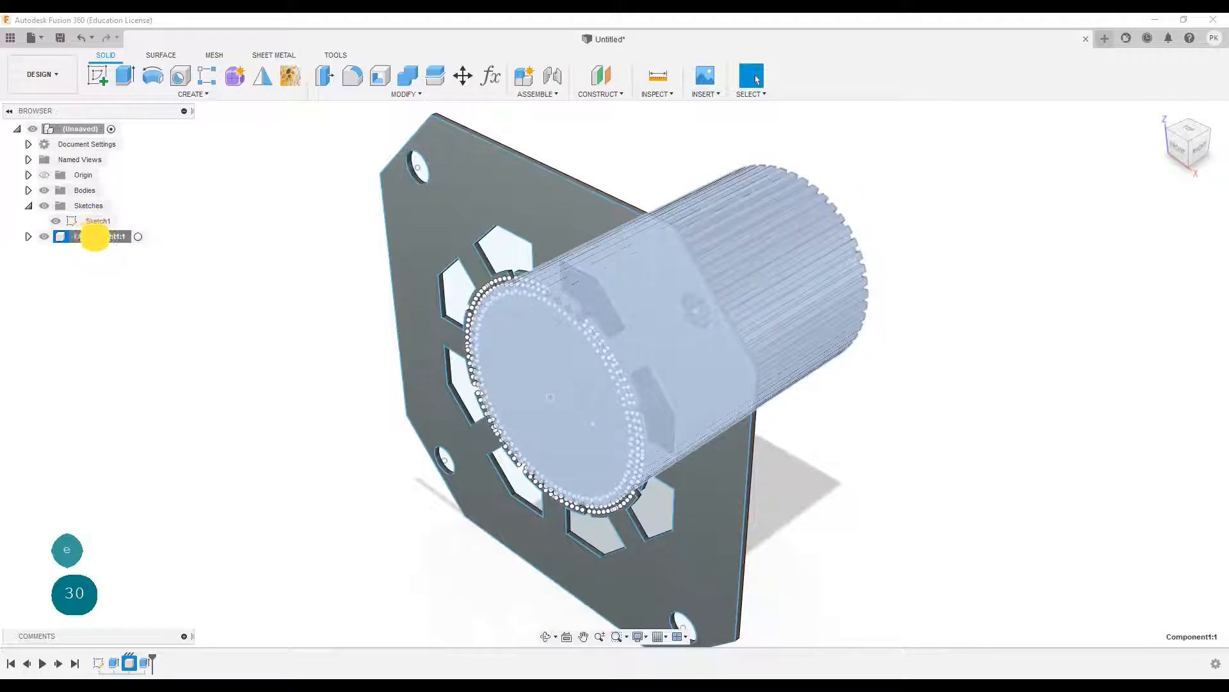
text(Rotor)
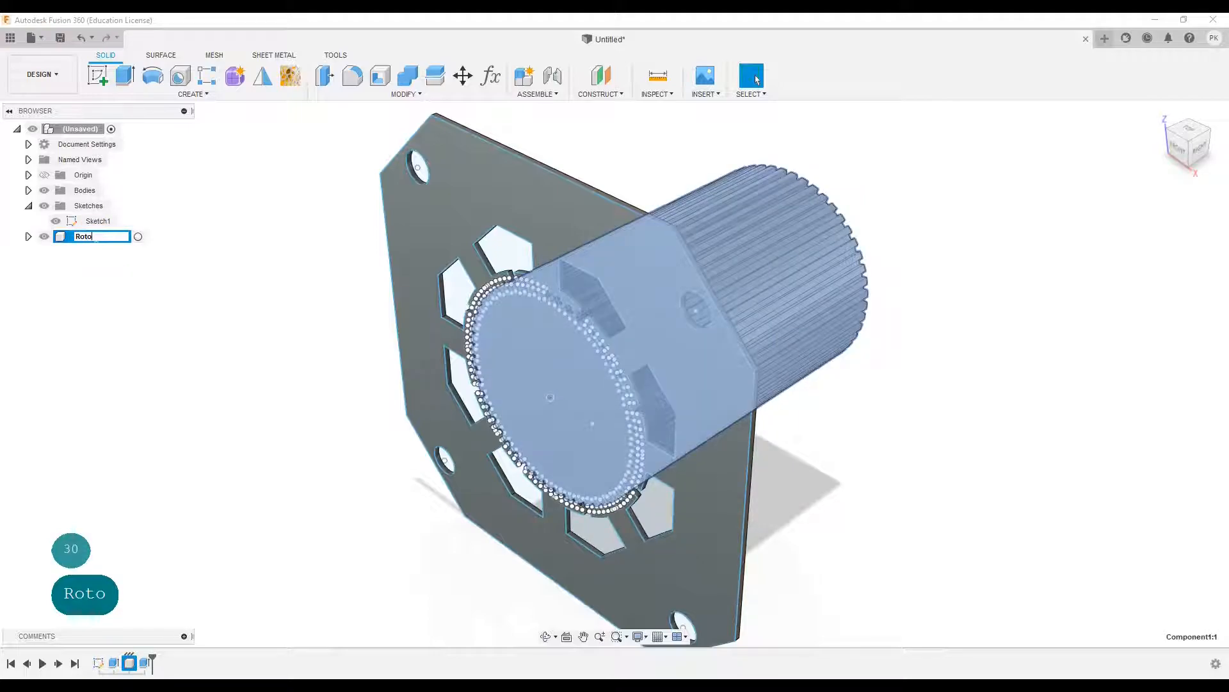
key(Return)
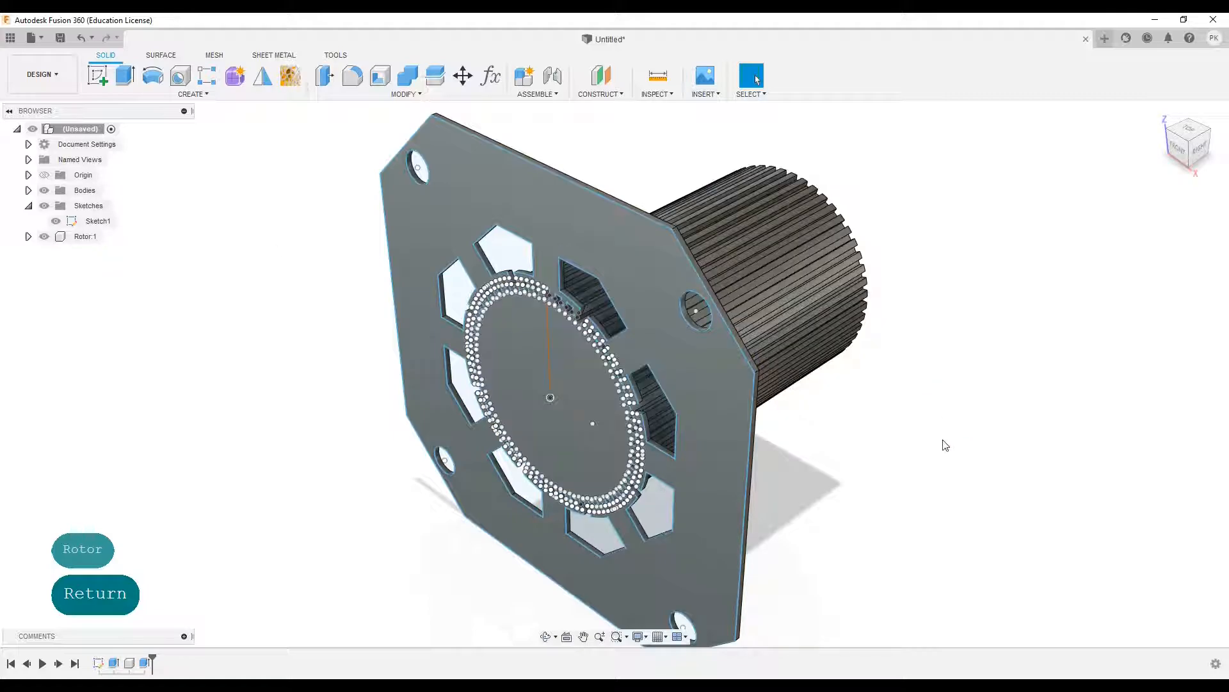
- Hide Sketch1 and collapse the list of sketches
scroll(944, 442, down, 4)
click(1201, 157)
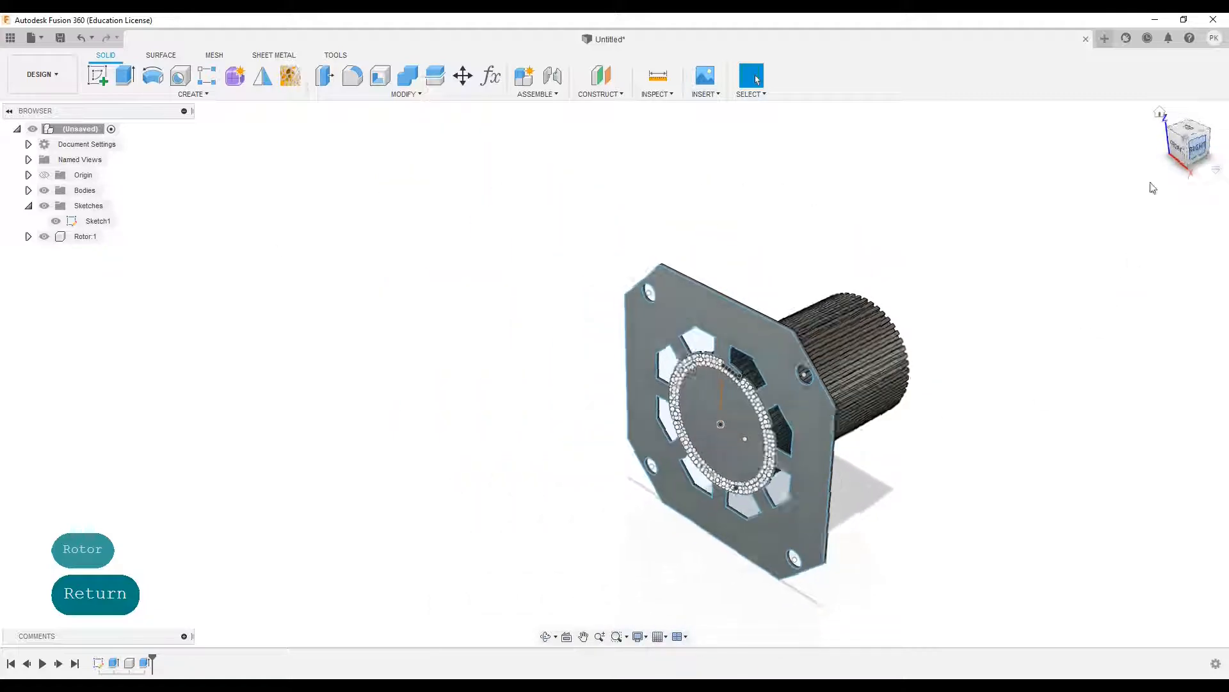
click(1160, 114)
scroll(721, 360, up, 3)
scroll(693, 349, down, 3)
middle_drag(893, 393, 858, 446)
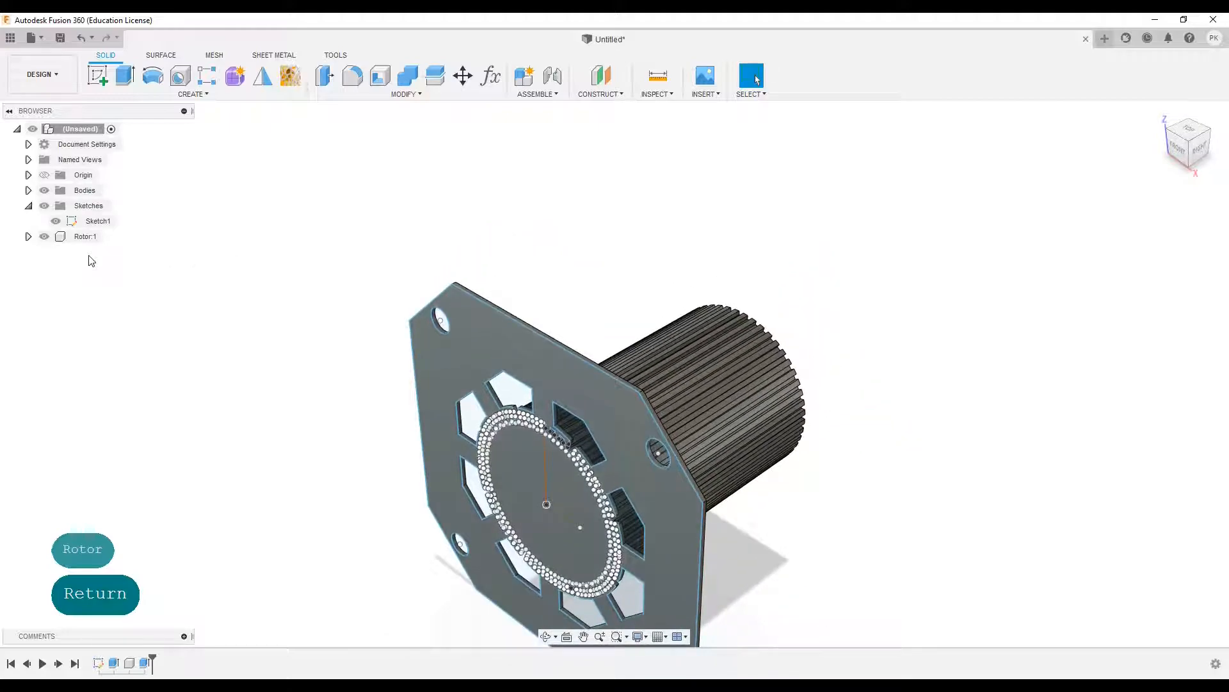
click(56, 221)
click(29, 205)
- On the plate's thin top edge face, sketch a 30 mm line from the cut-corner end perpendicular to the plate, then finish the sketch
click(98, 76)
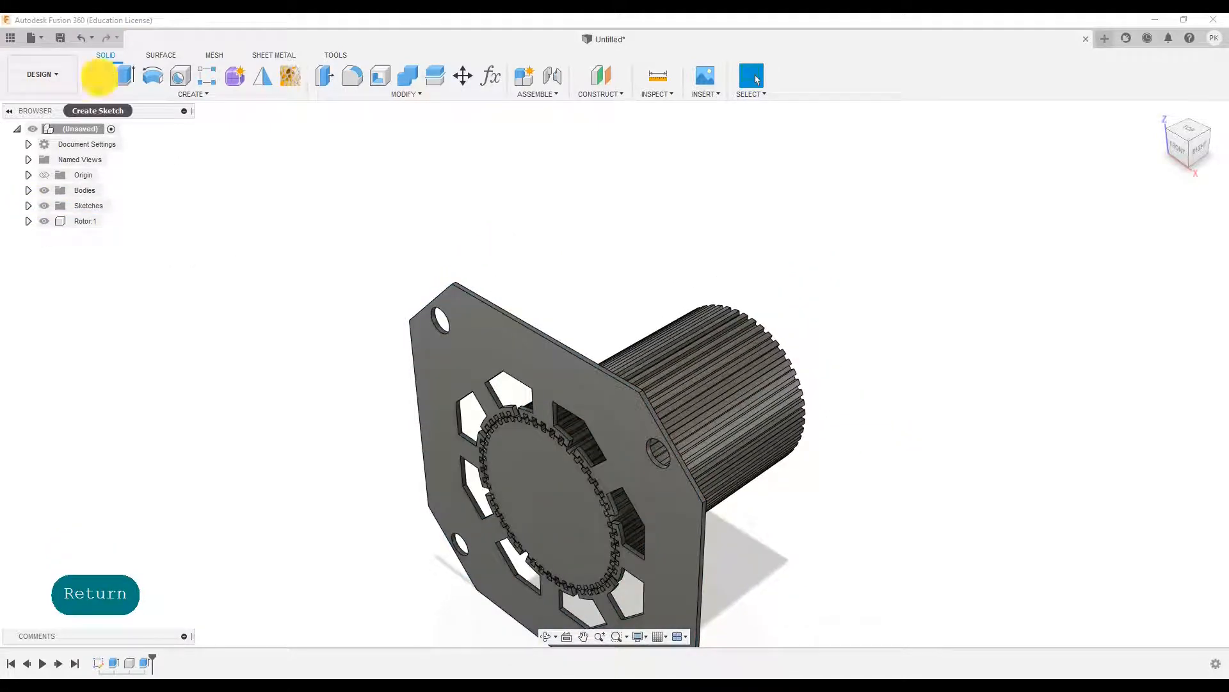
click(586, 363)
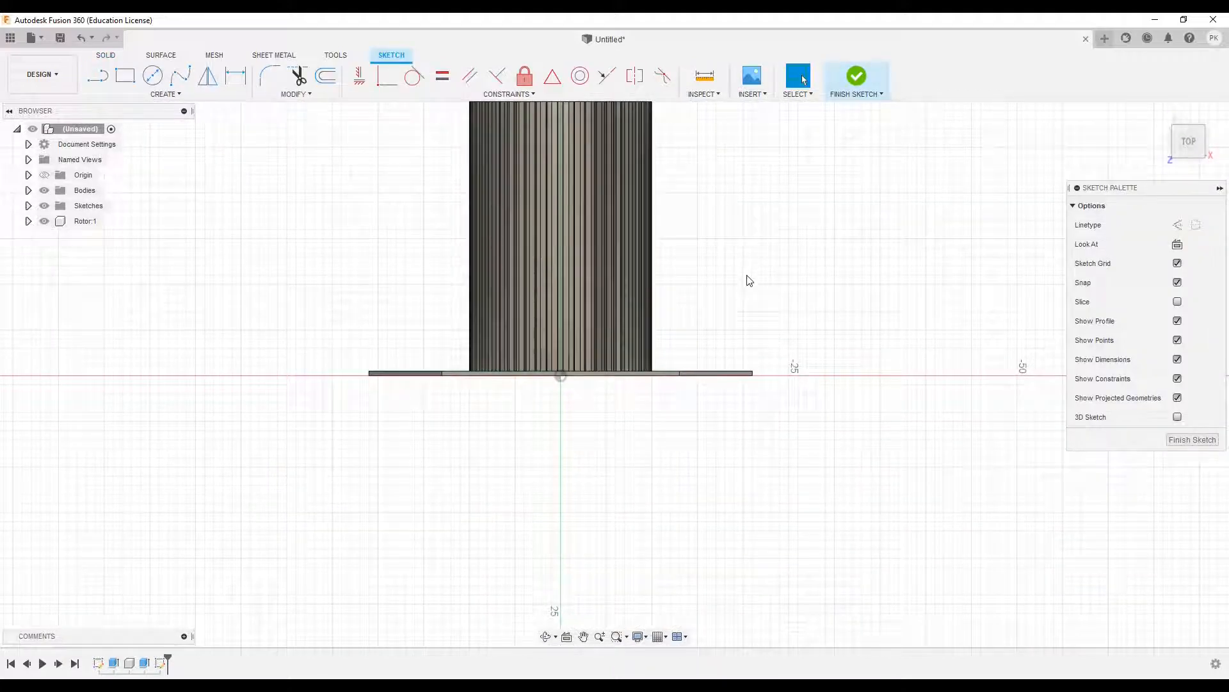
middle_drag(741, 293, 749, 310)
scroll(749, 310, up, 3)
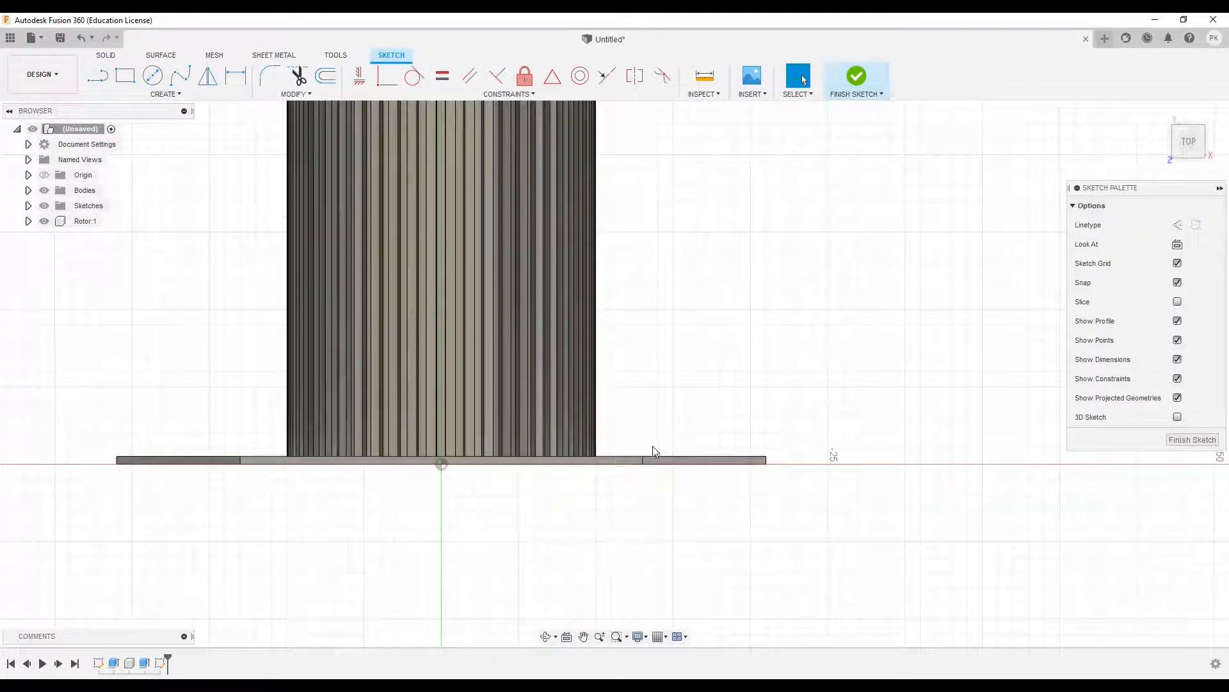
key(l)
click(643, 461)
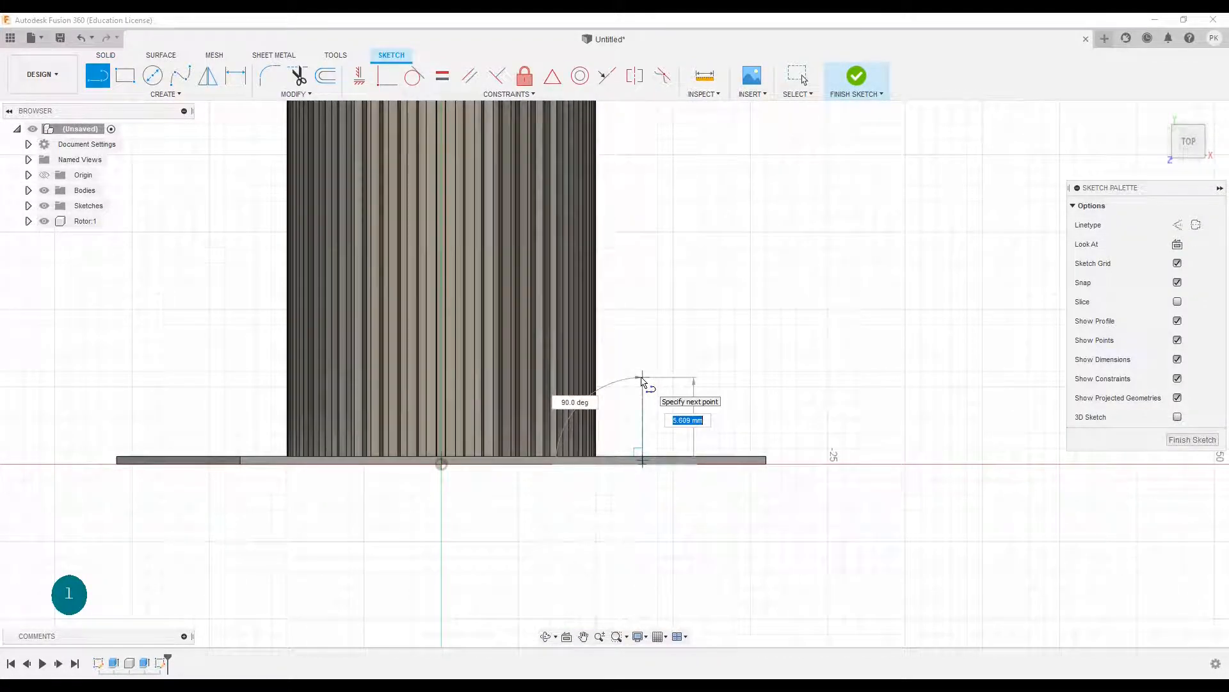
text(30)
key(Return)
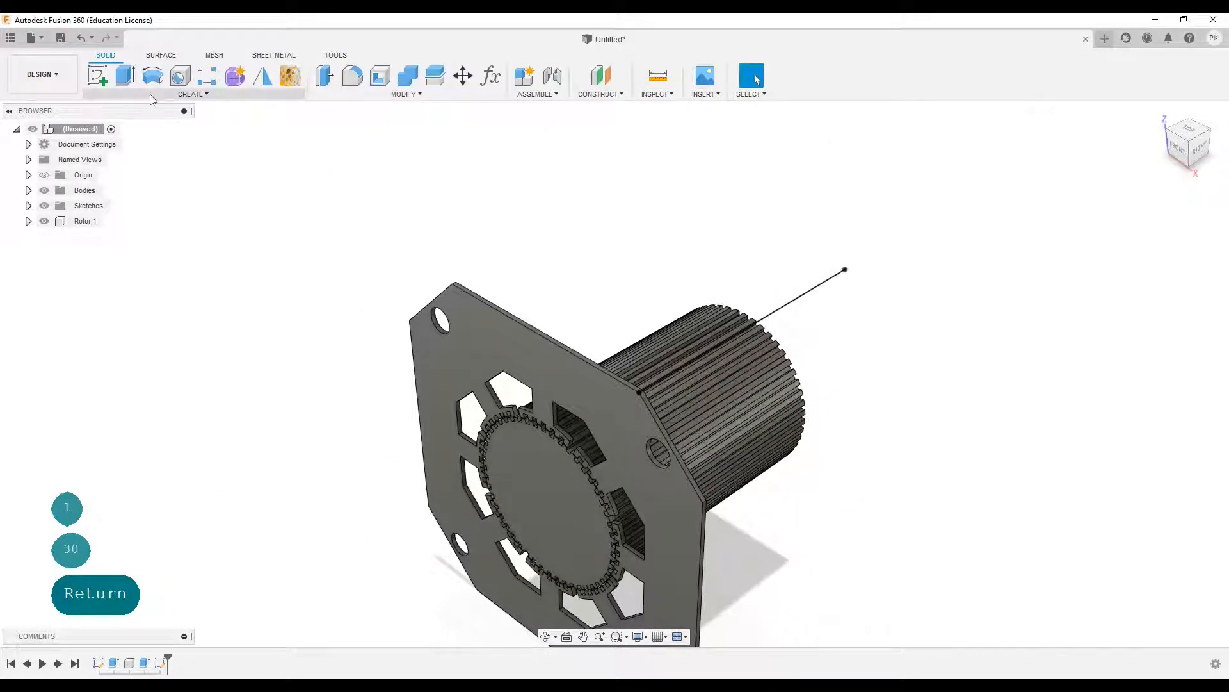
- Start a Pattern on Path of bodies, selecting the toothed stator plate as the object and the 30 mm line as the path
click(153, 94)
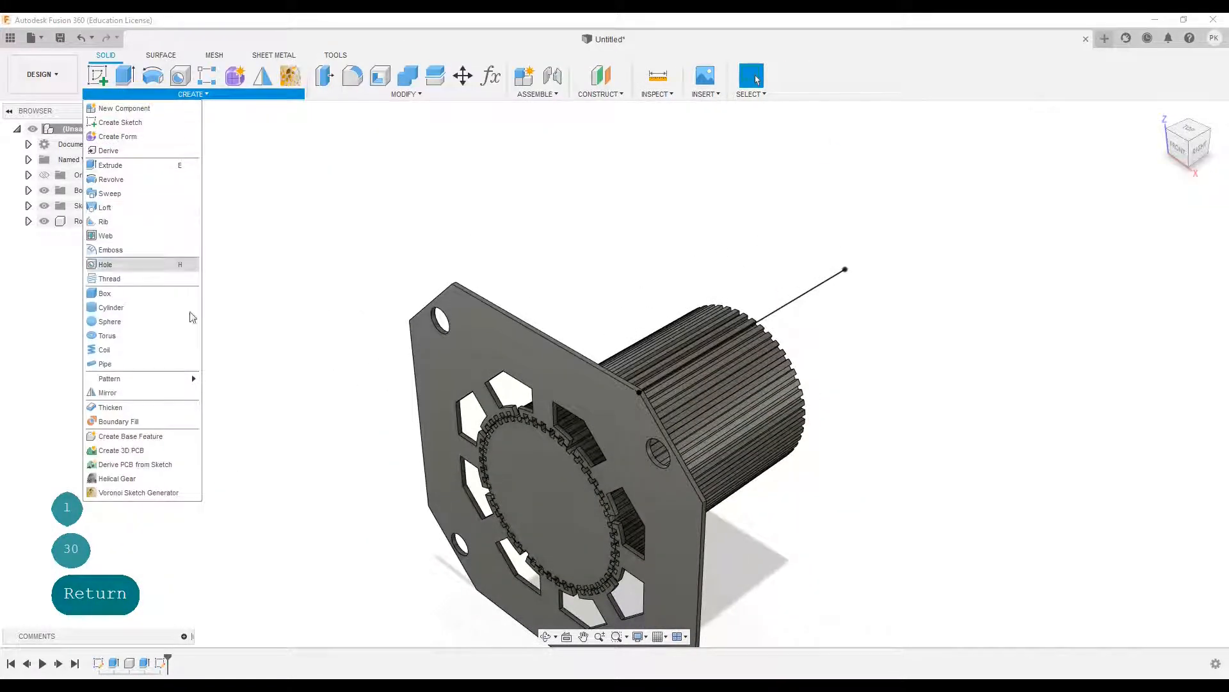
mouse_move(192, 378)
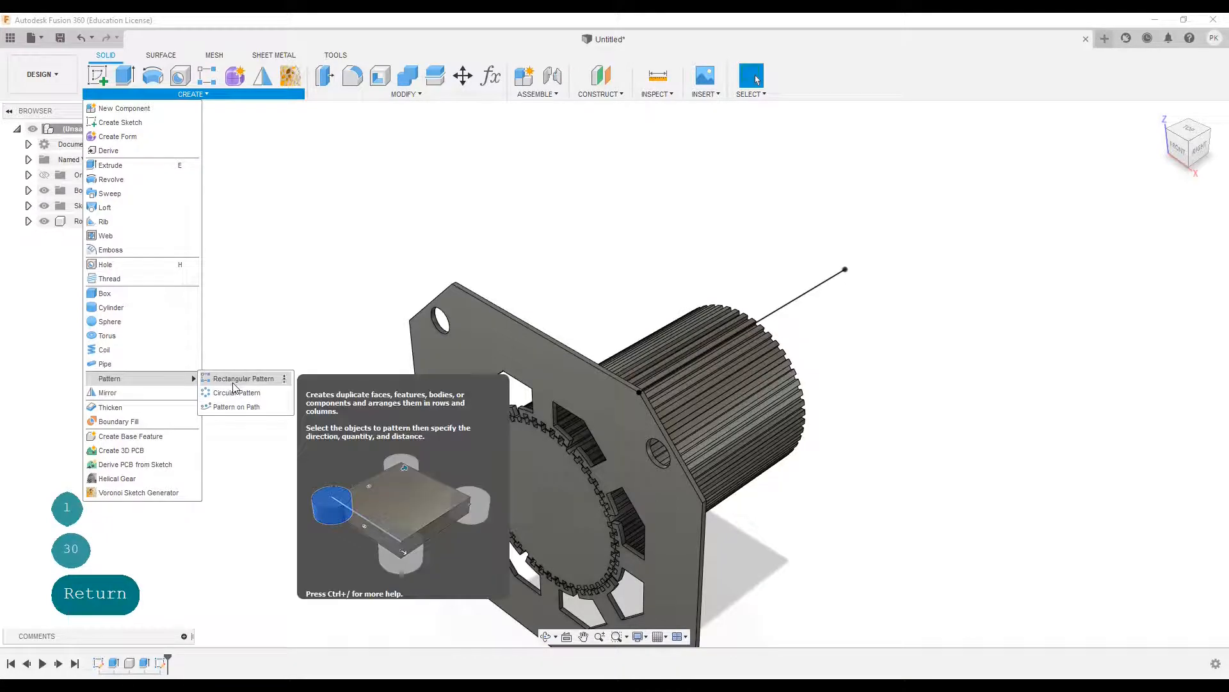
click(236, 407)
click(1167, 206)
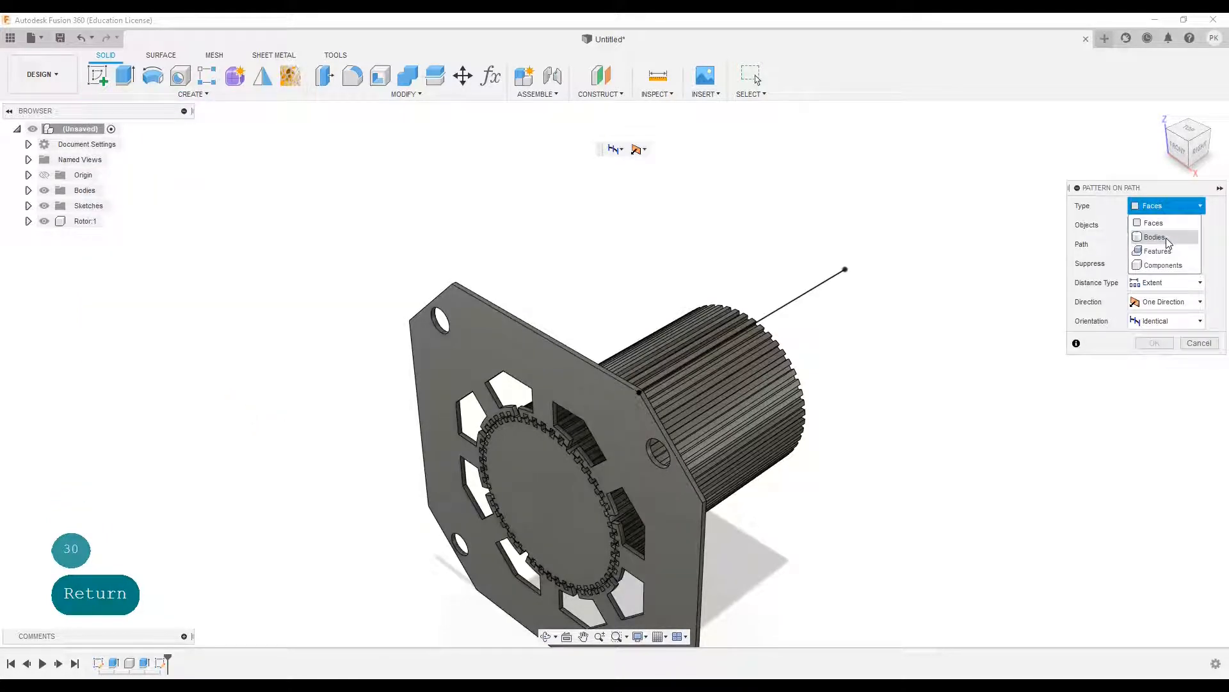
click(1166, 239)
click(578, 404)
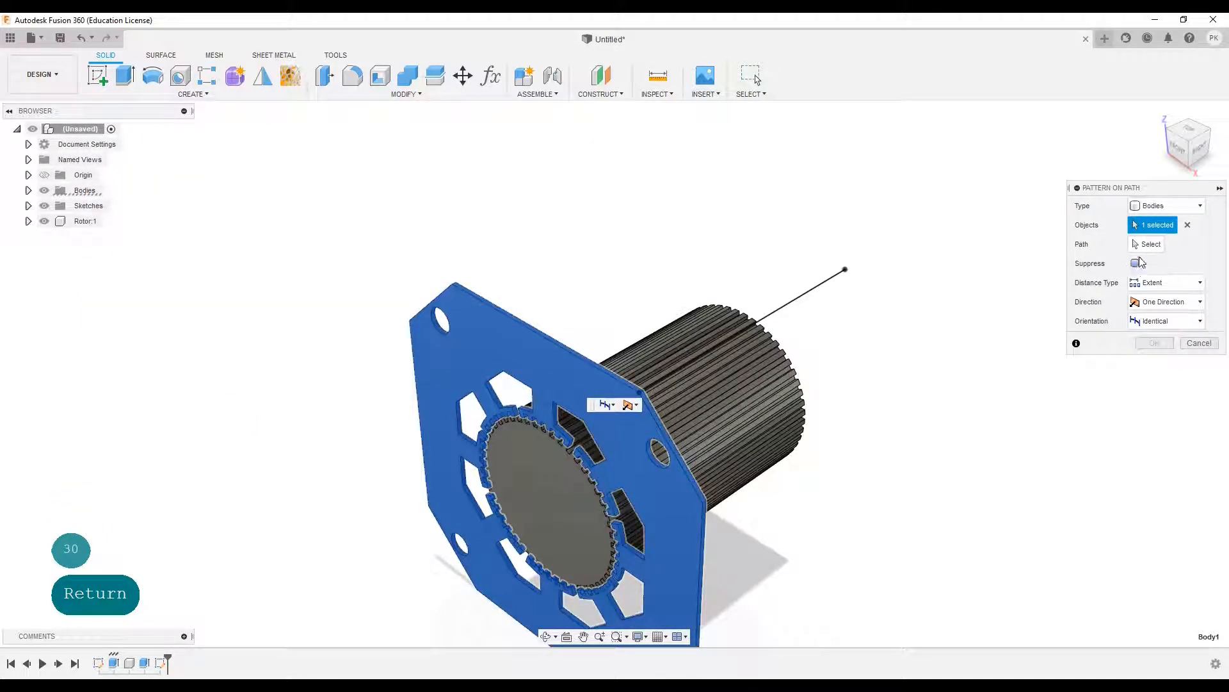
click(788, 298)
- Set the path pattern to Spacing distance type with 0.5 mm distance and a quantity of 60, then create it
click(1175, 321)
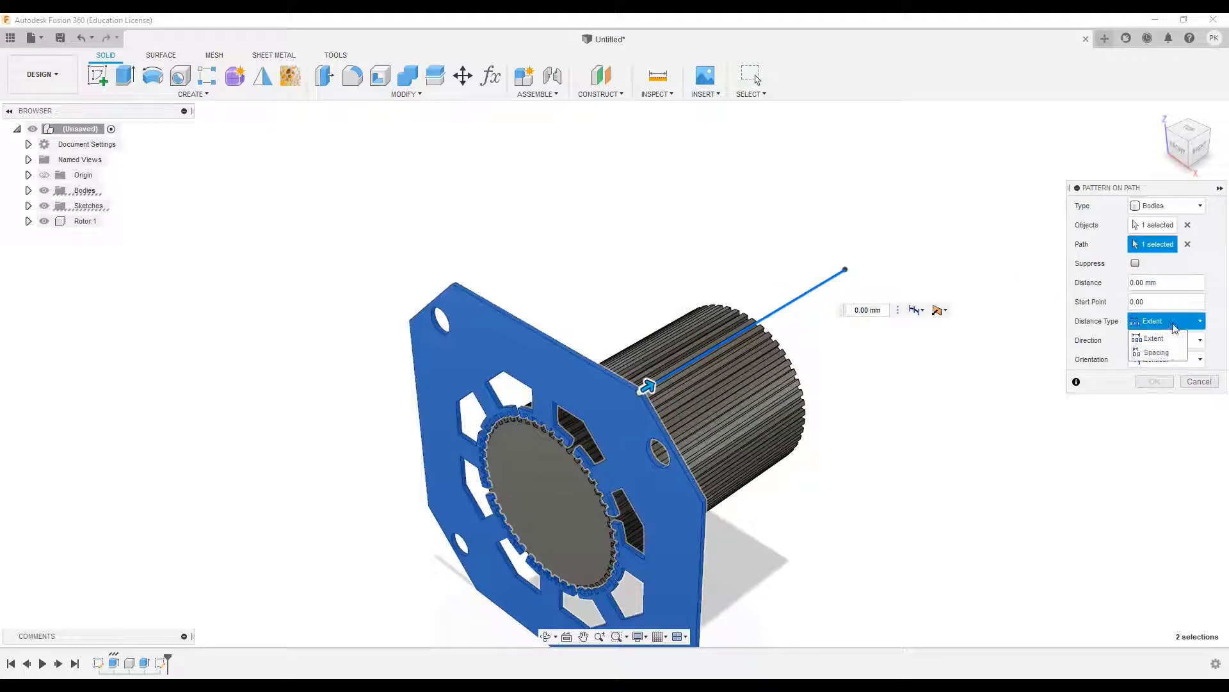
click(1157, 352)
drag(649, 383, 658, 383)
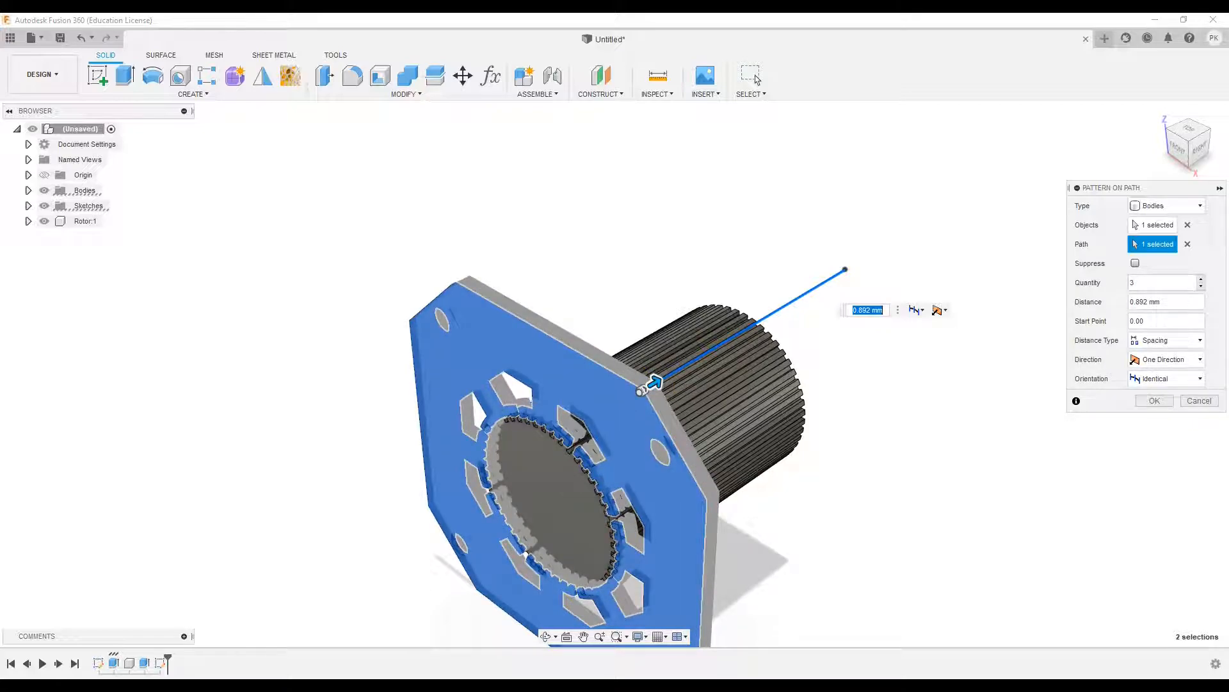
click(1147, 301)
text(0.5)
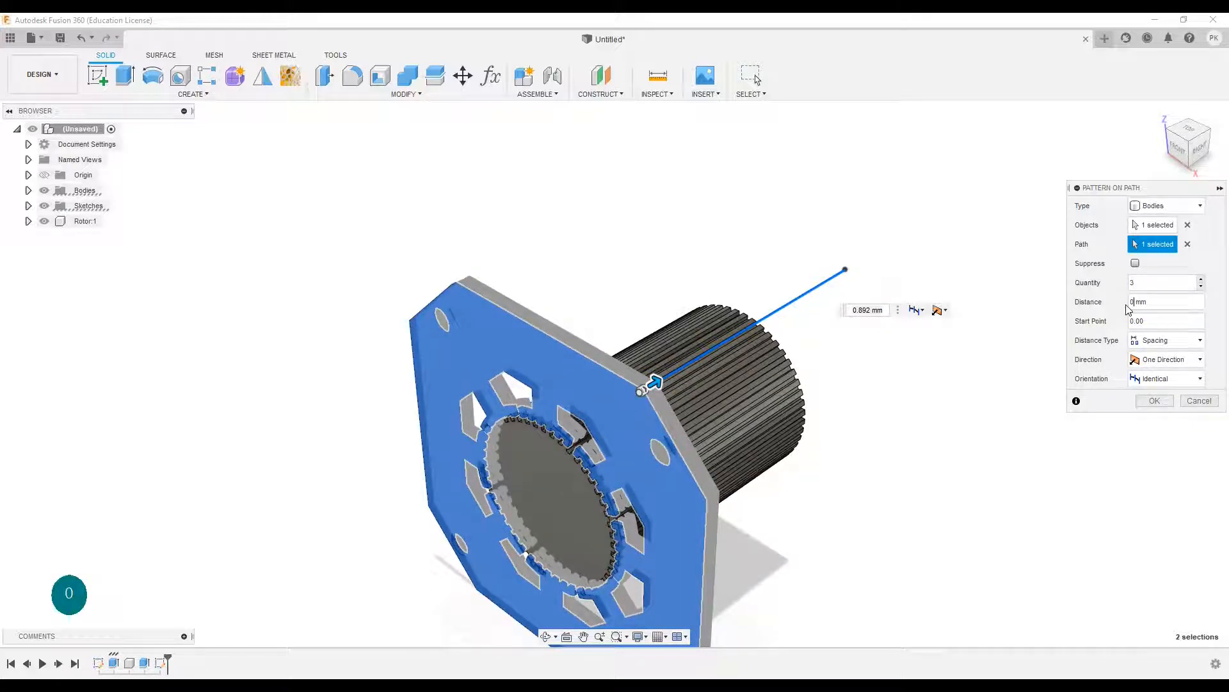
click(1126, 282)
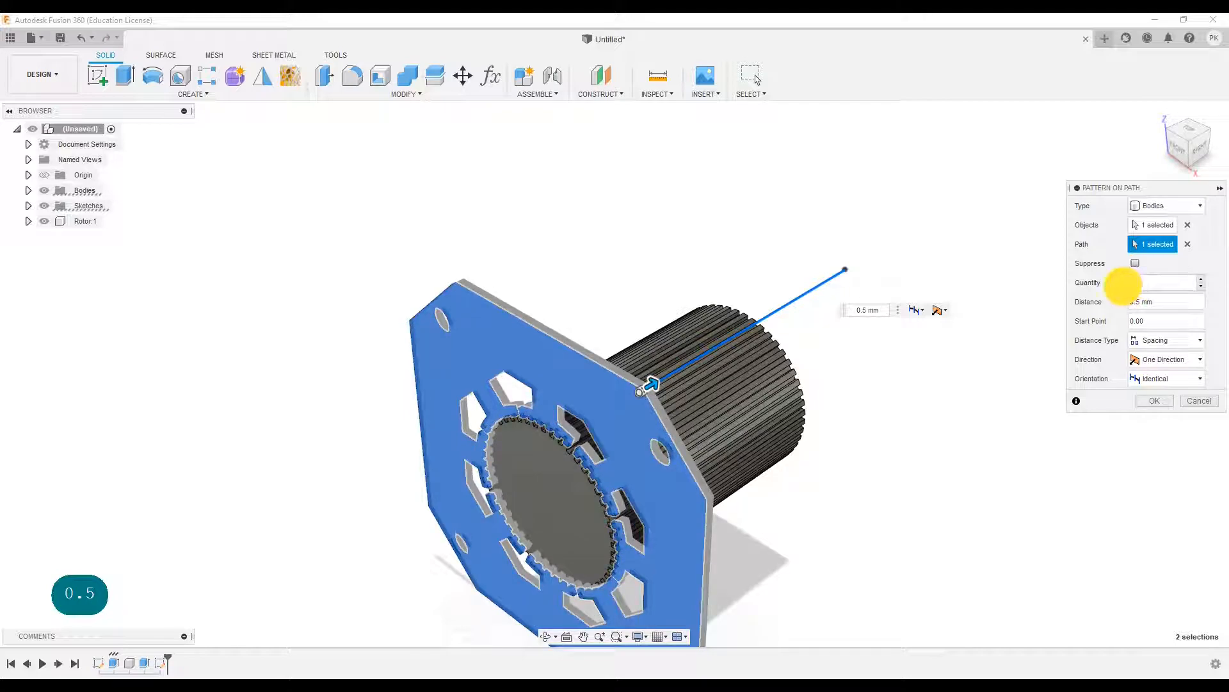
text(60)
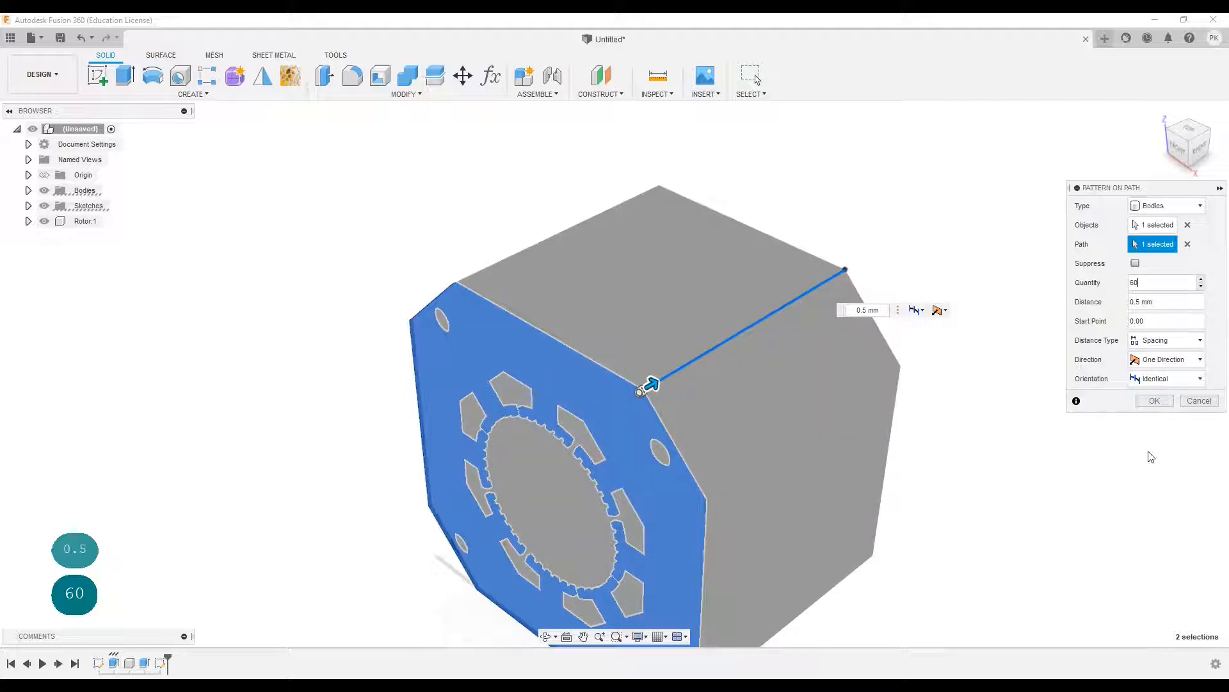
click(1157, 401)
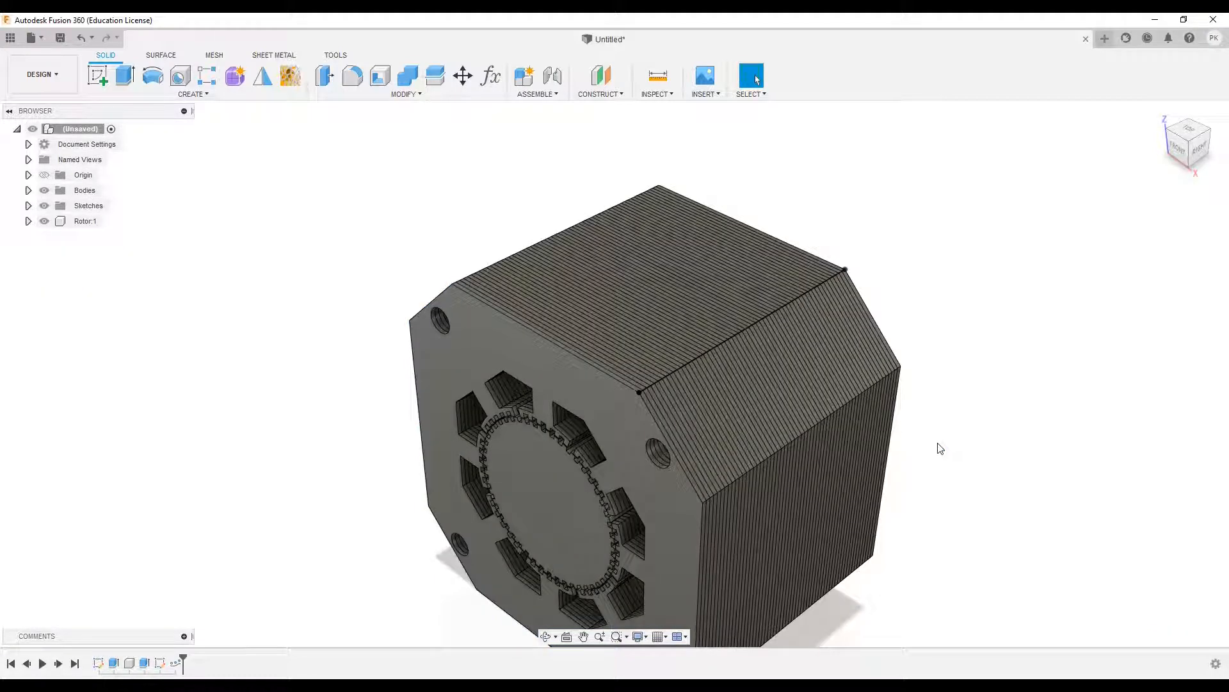
- Hide Sketch2, which holds the path line, and collapse the list of sketches
scroll(1035, 497, down, 3)
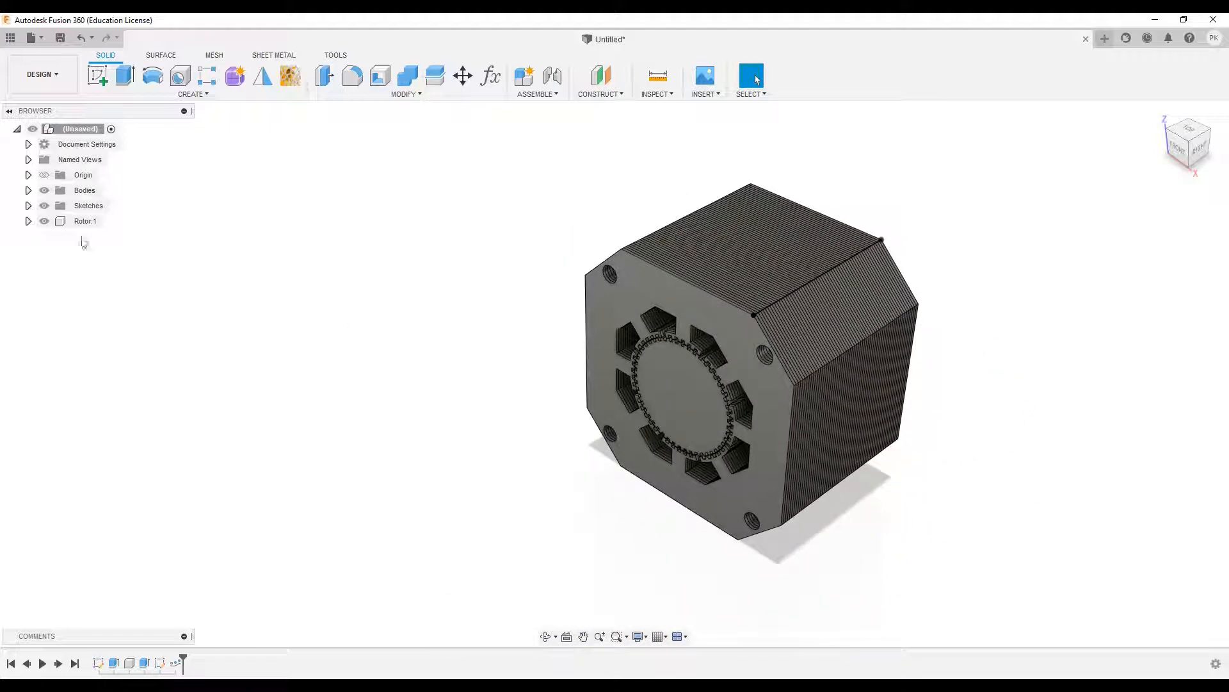
click(28, 206)
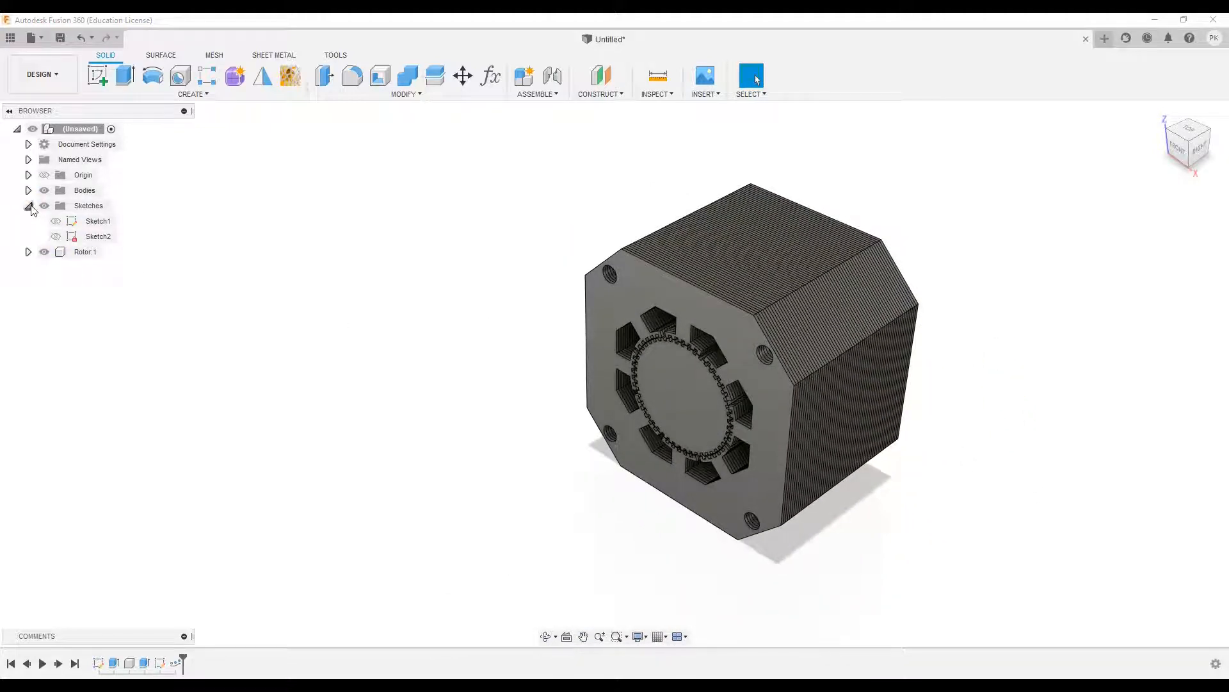
click(28, 206)
- Start a sketch on the front origin plane and draw a 42 by 42 mm center rectangle at the origin
click(98, 75)
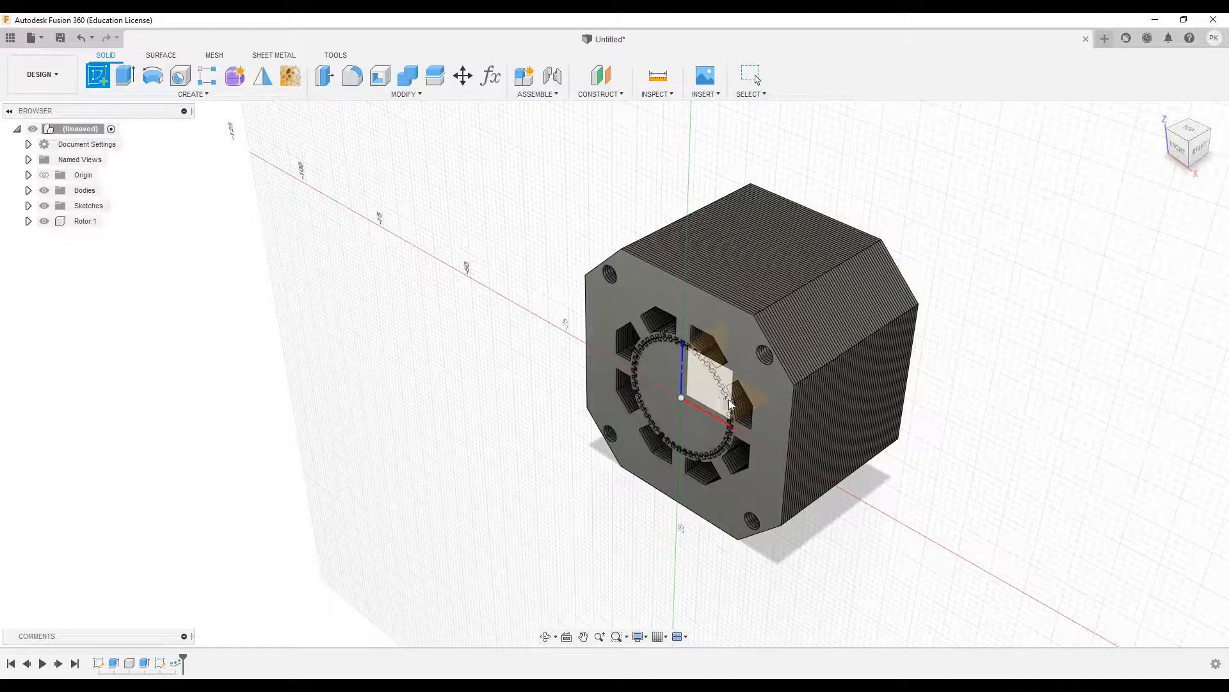
click(714, 397)
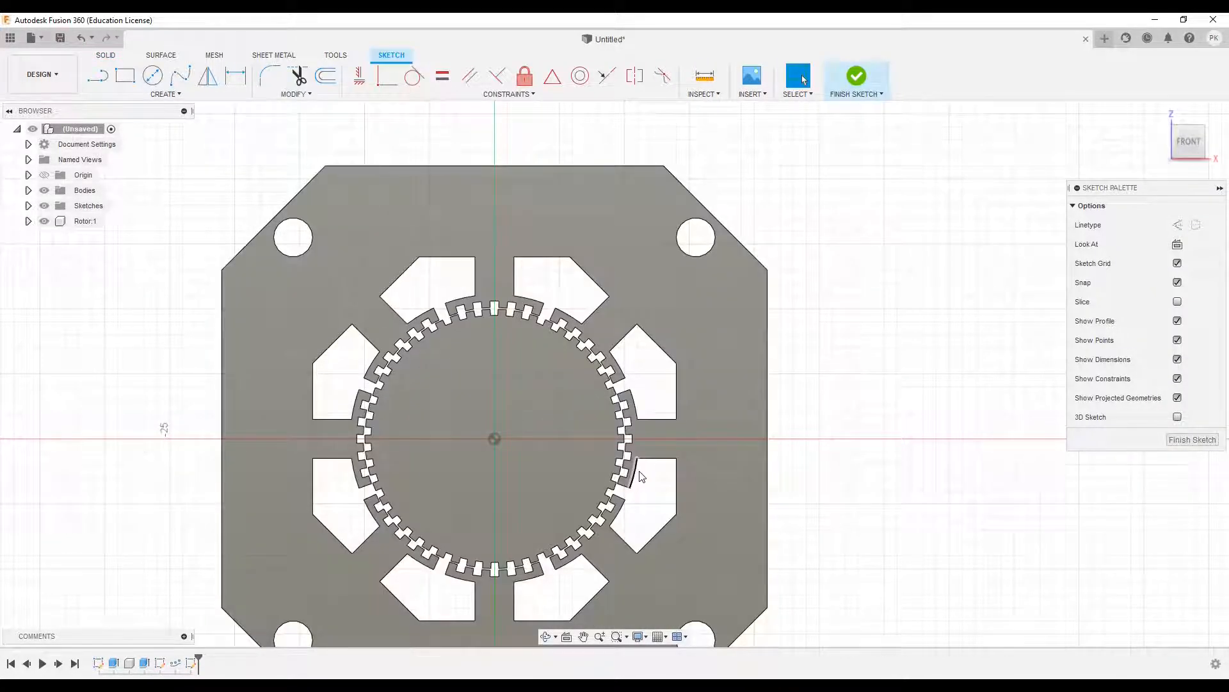
key(r)
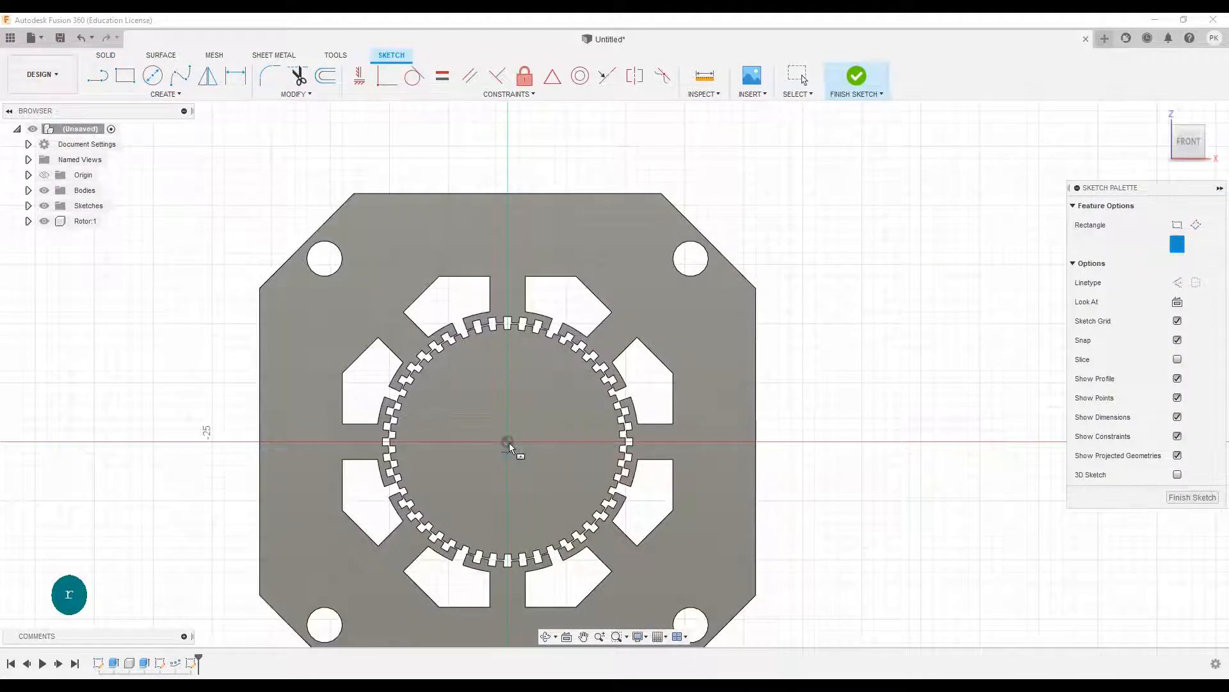
click(509, 444)
text(42)
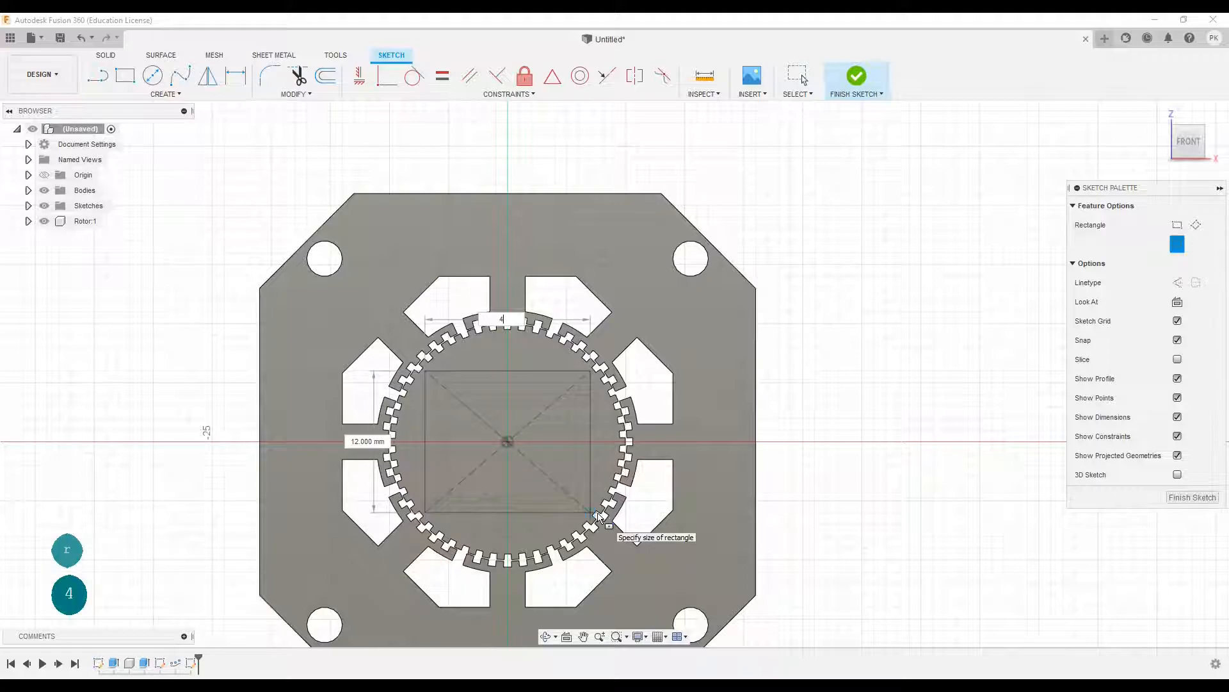
key(Tab)
text(42)
key(Return)
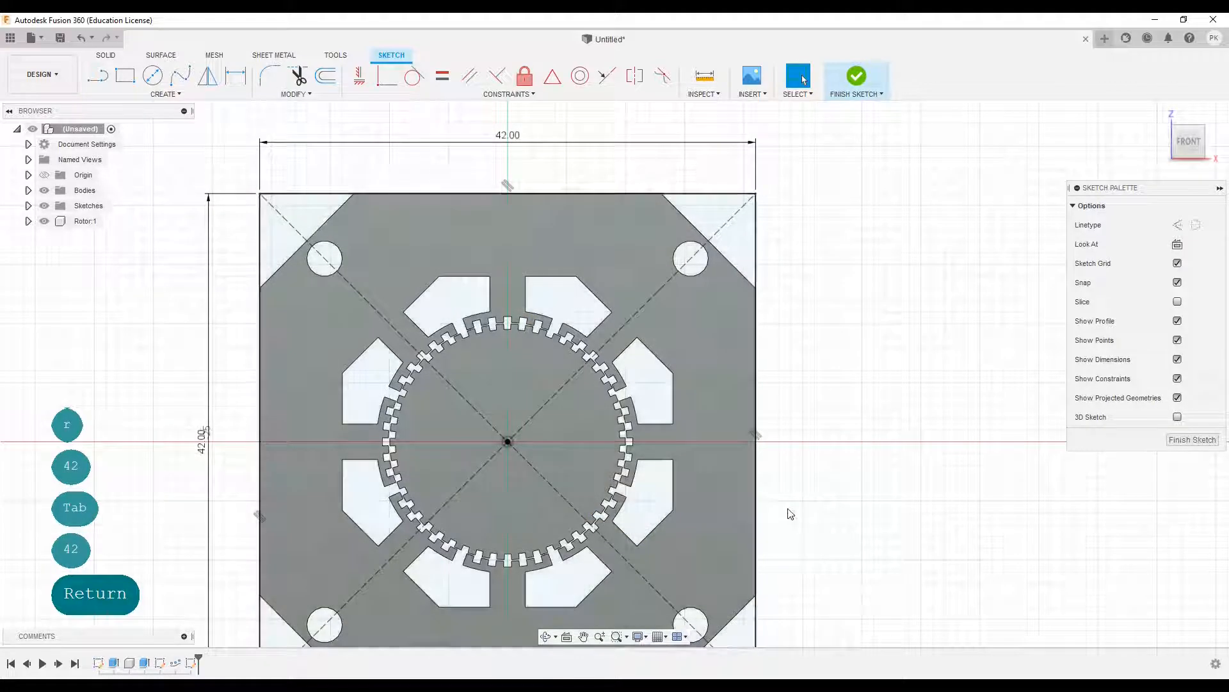
- Add a 31 by 31 mm construction center rectangle at the origin for the mounting-hole positions
middle_drag(842, 489, 850, 362)
key(r)
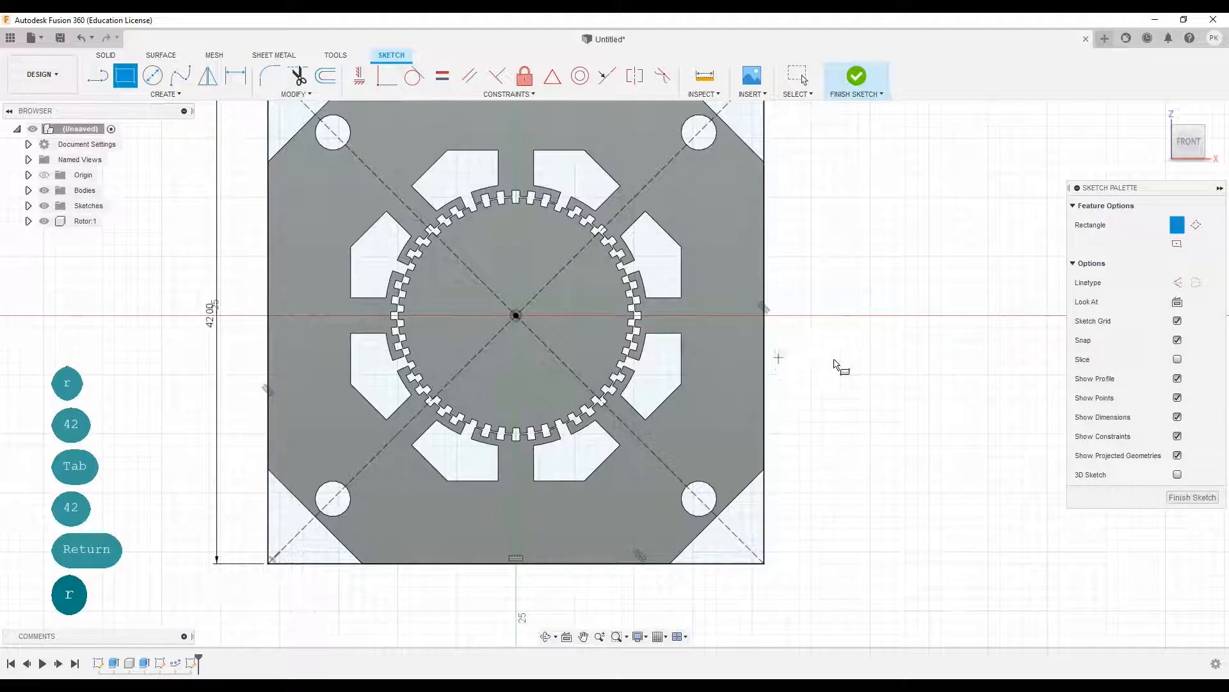
click(1177, 243)
click(516, 315)
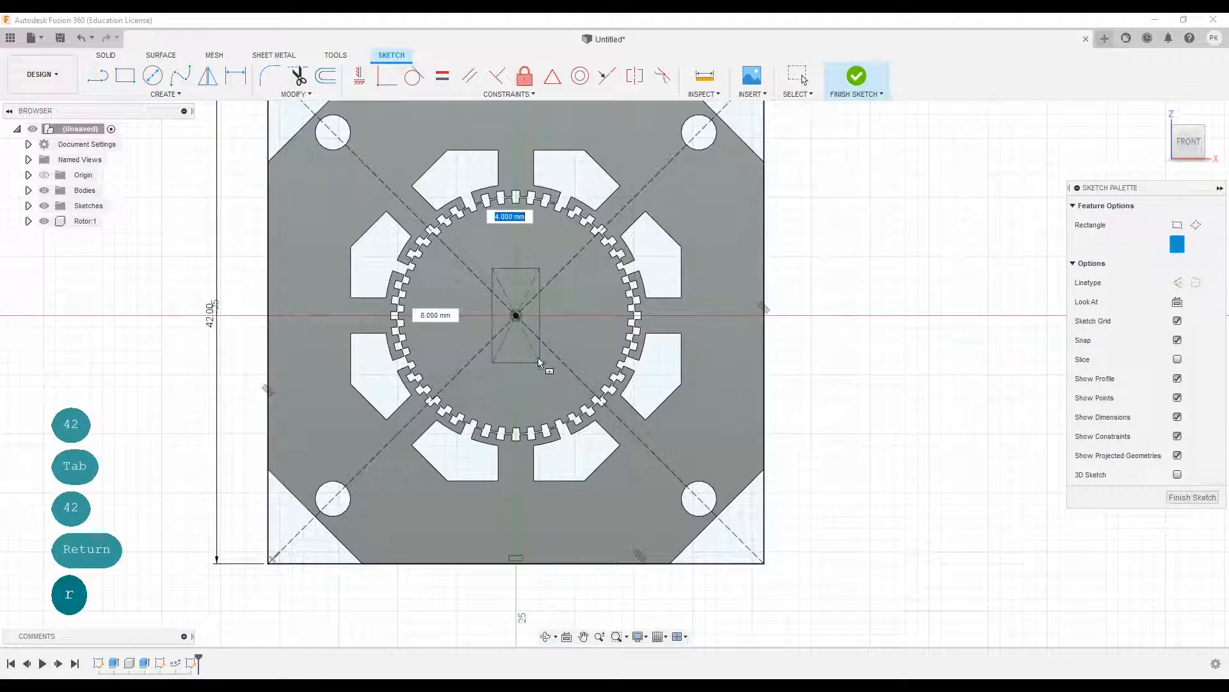
click(1177, 282)
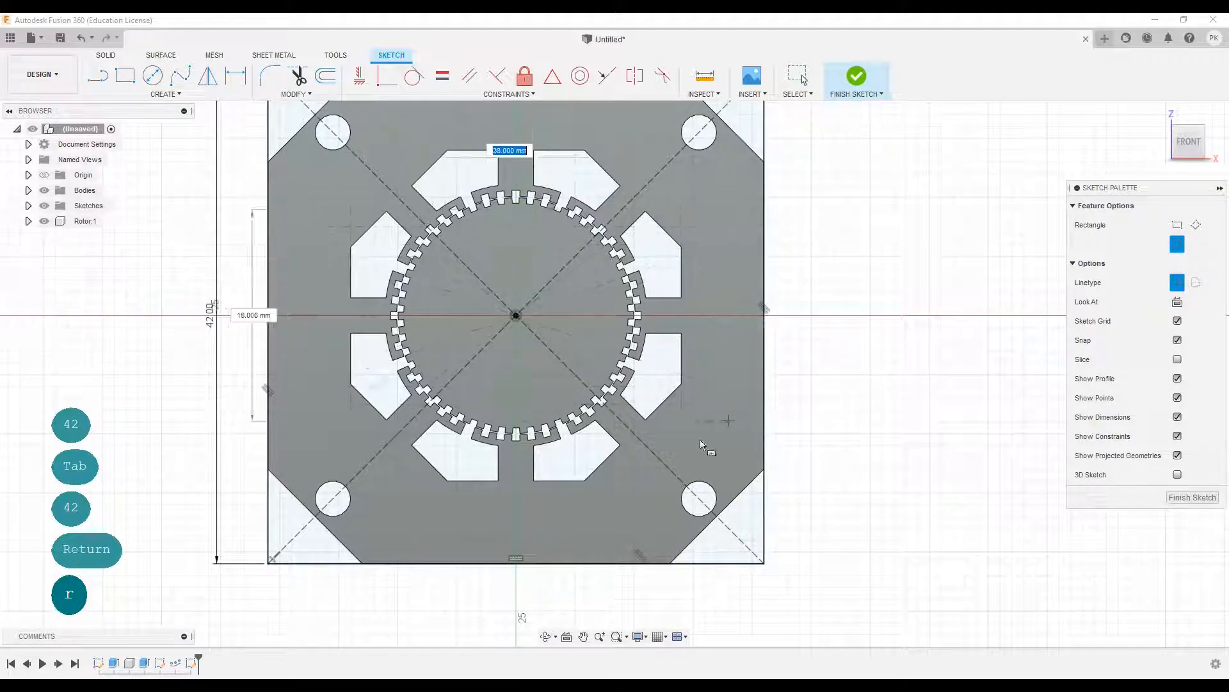
text(31)
key(Tab)
text(31)
key(Return)
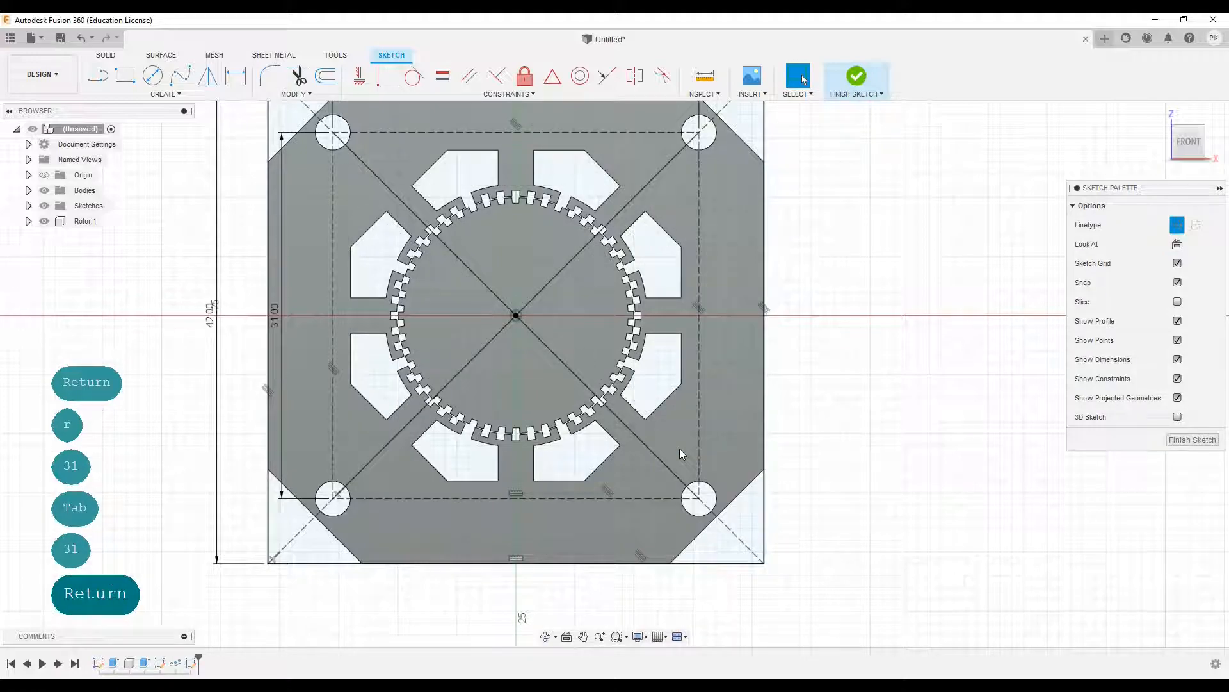
- Switch off construction linetype and sketch a 3 mm circle on the upper-right corner of the 31 mm square
middle_drag(846, 237, 832, 361)
key(c)
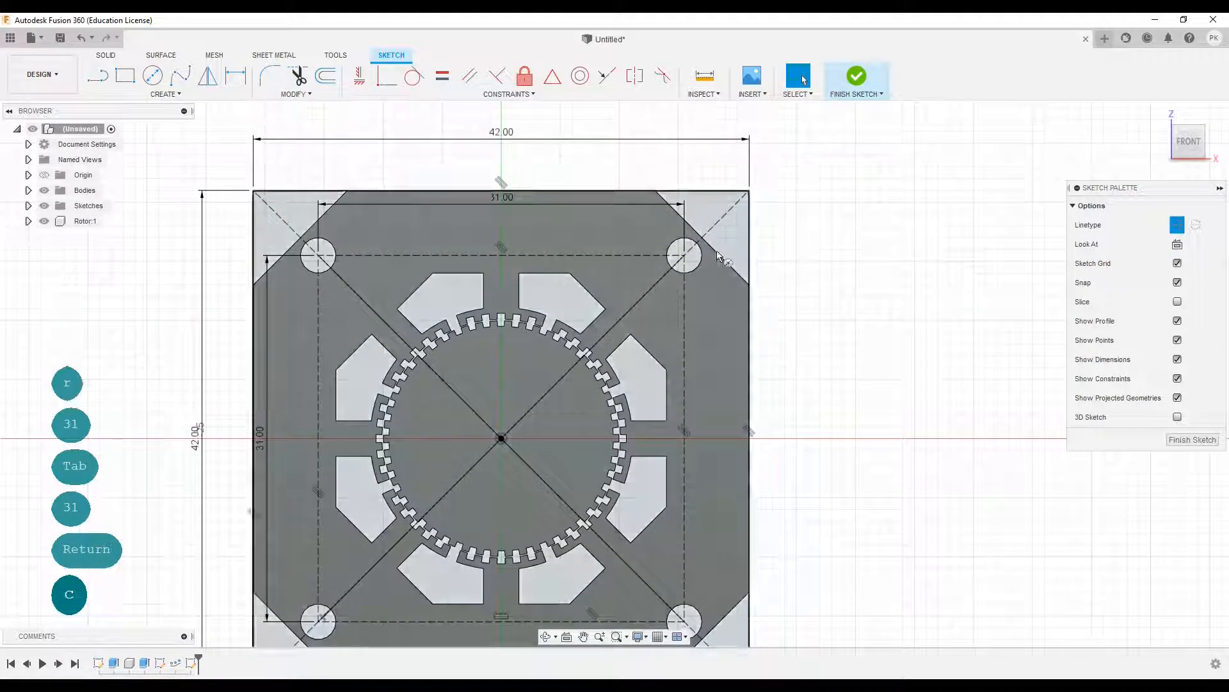
click(682, 256)
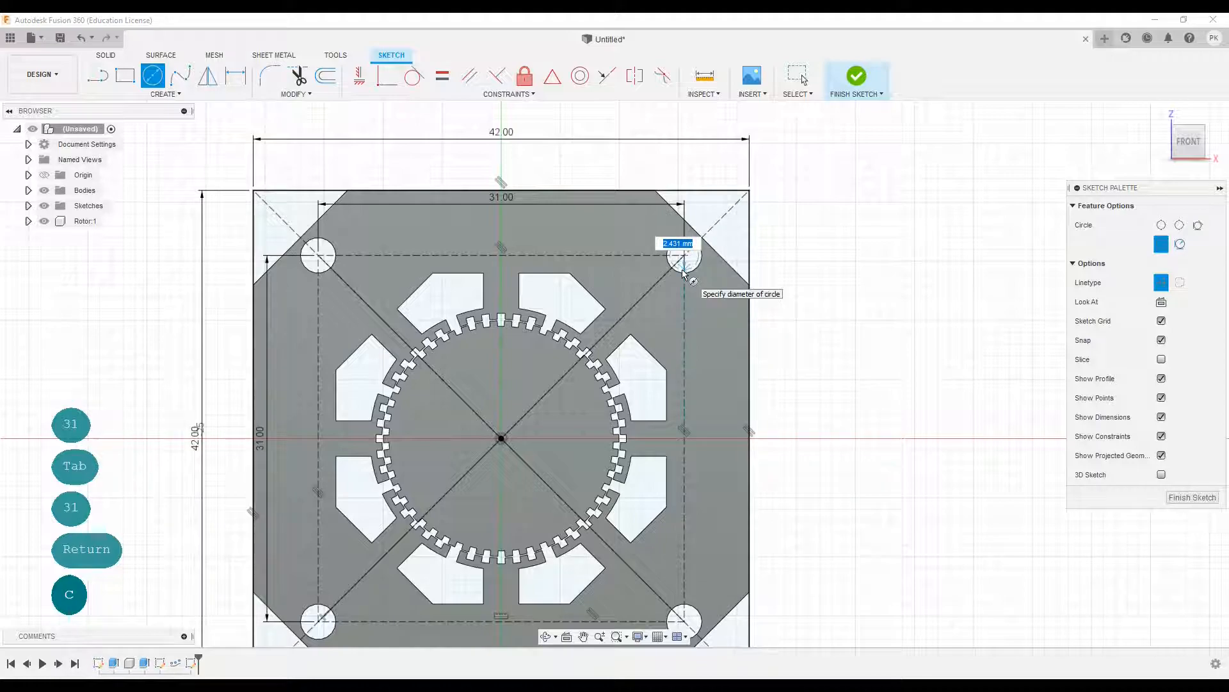
text(30)
click(1161, 282)
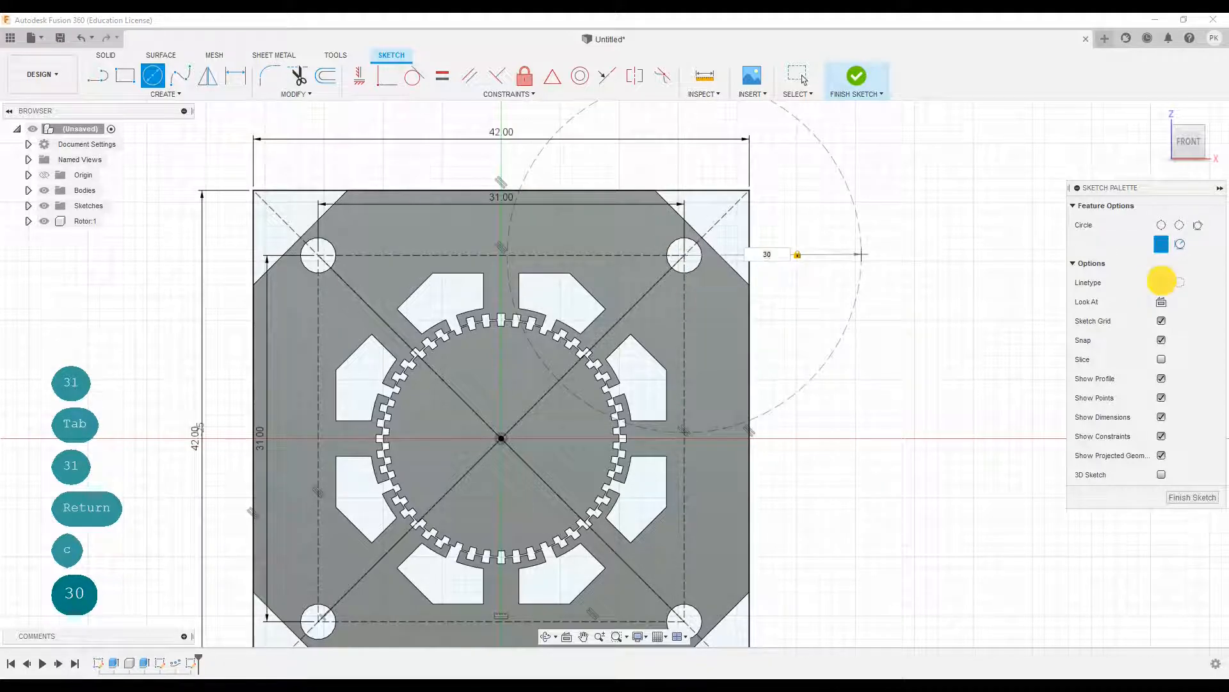
text(3)
key(Return)
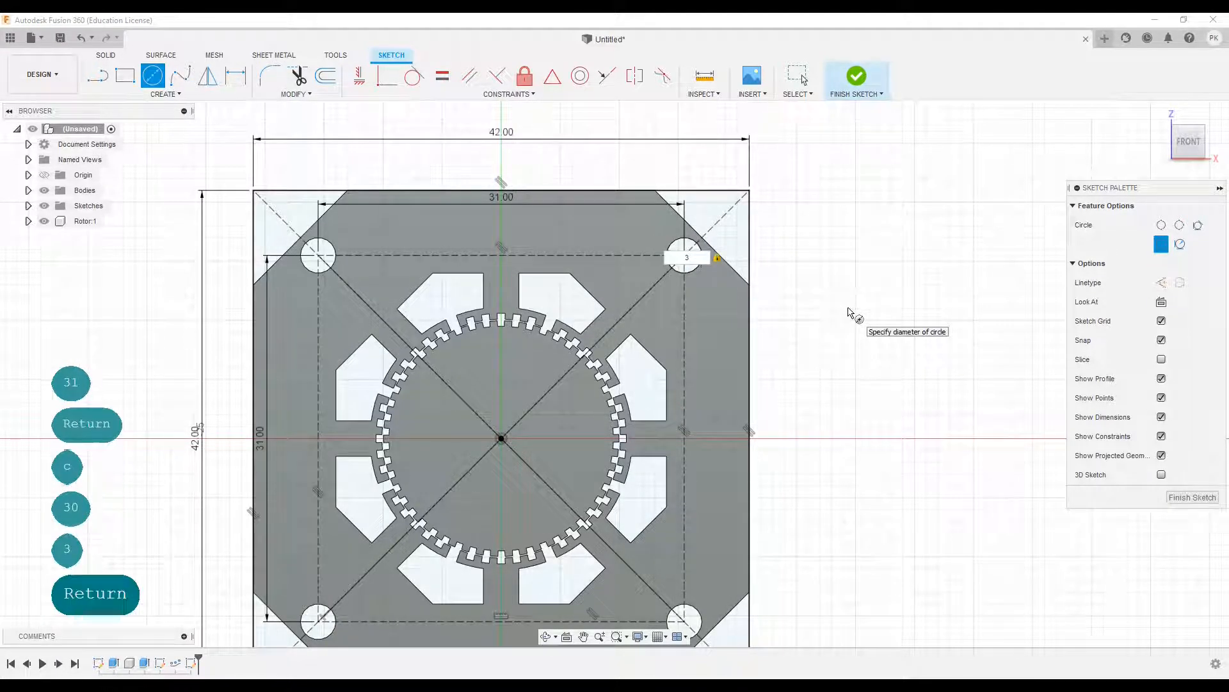
right_click(850, 313)
click(851, 275)
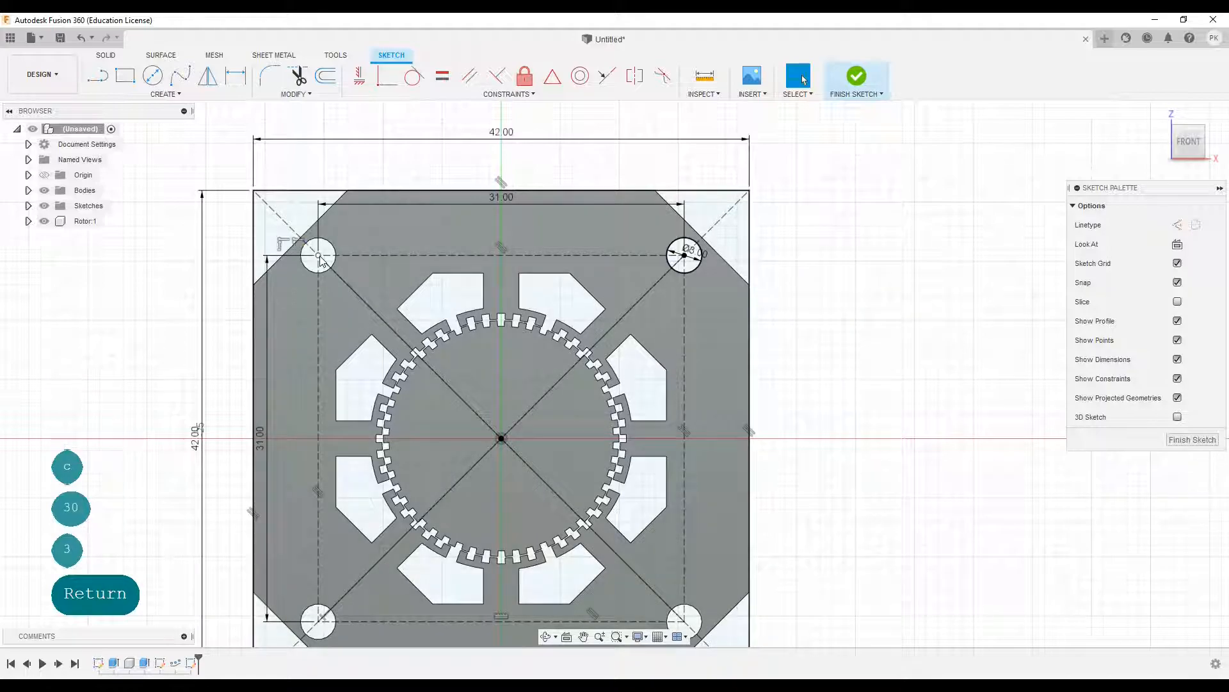
- Sketch a 3 mm circle on the upper-left corner of the 31 mm square
right_click(217, 262)
click(217, 227)
key(c)
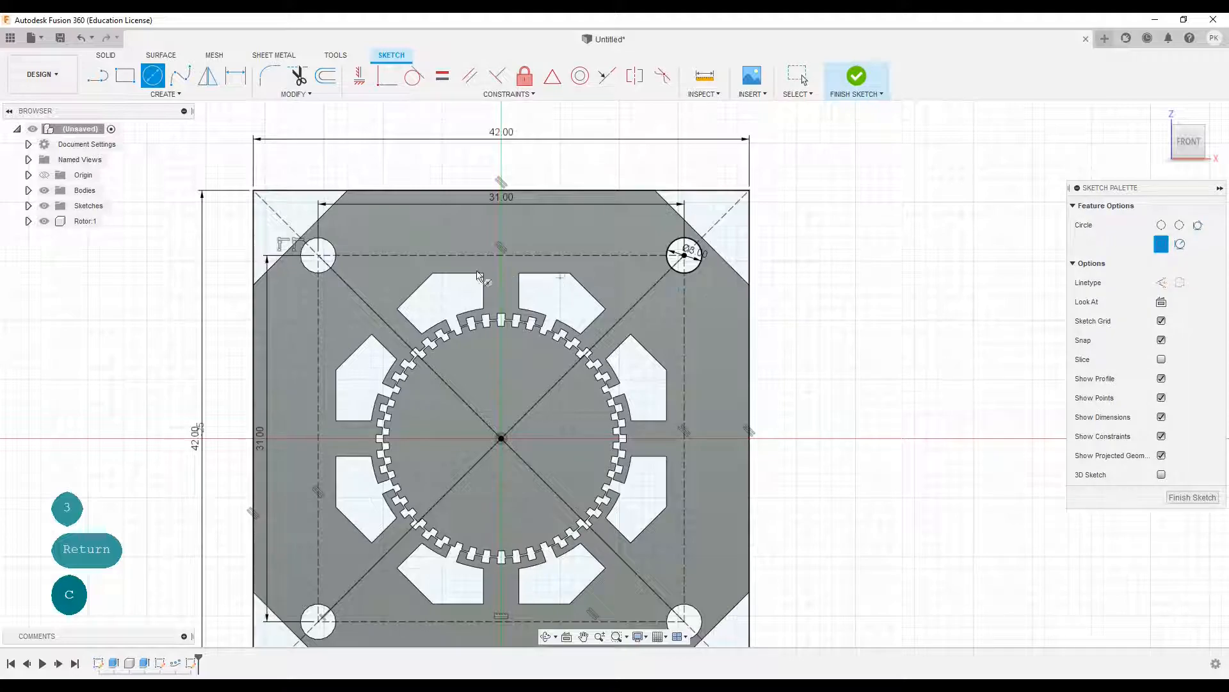
click(317, 258)
text(3)
key(Return)
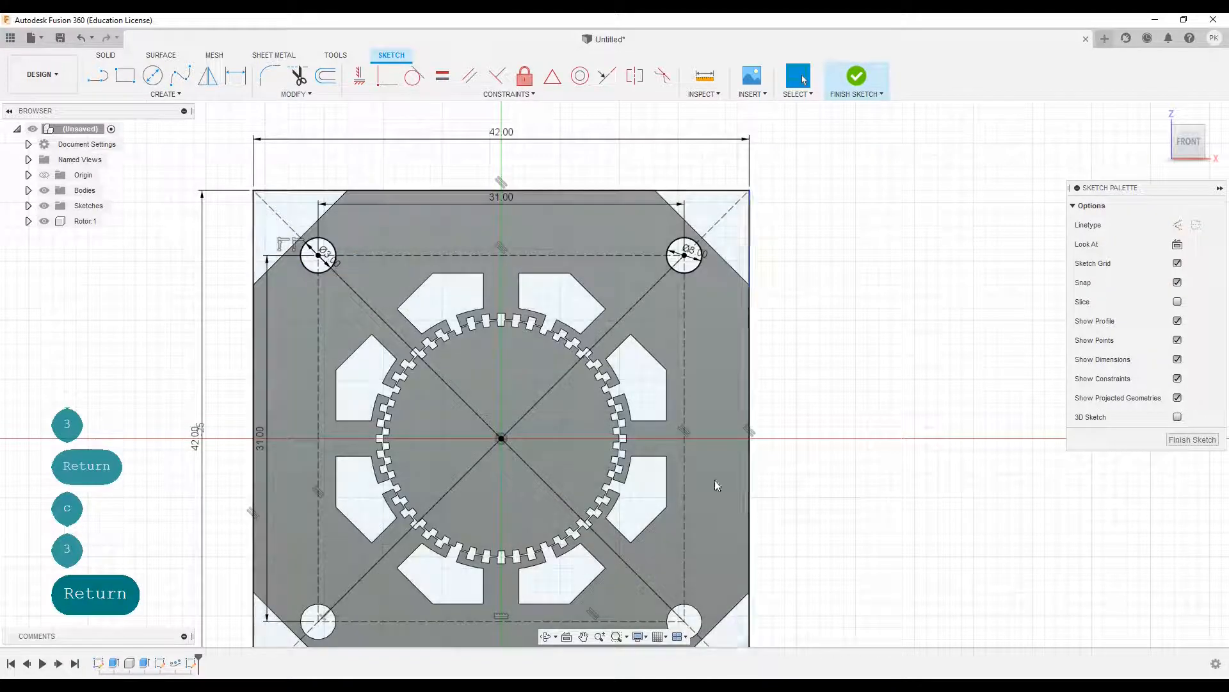
- Sketch 3 mm circles on the lower-right and lower-left corners of the 31 mm square
middle_drag(815, 522, 837, 389)
right_click(837, 444)
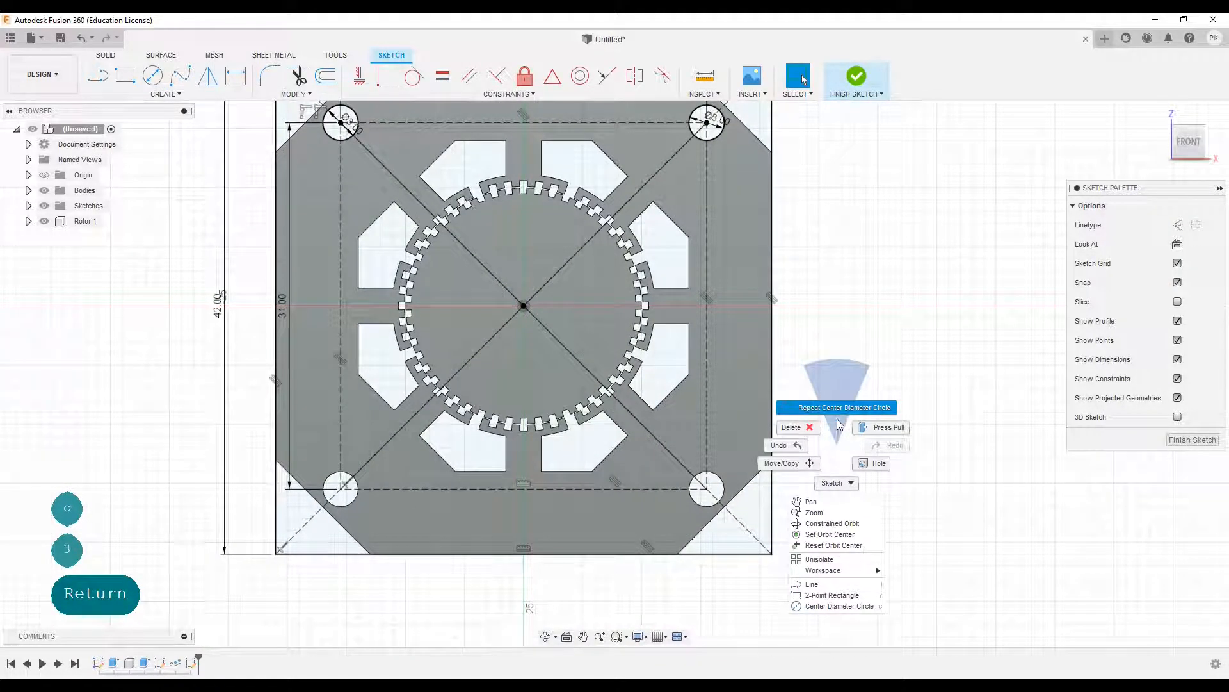
click(838, 416)
click(706, 488)
text(3)
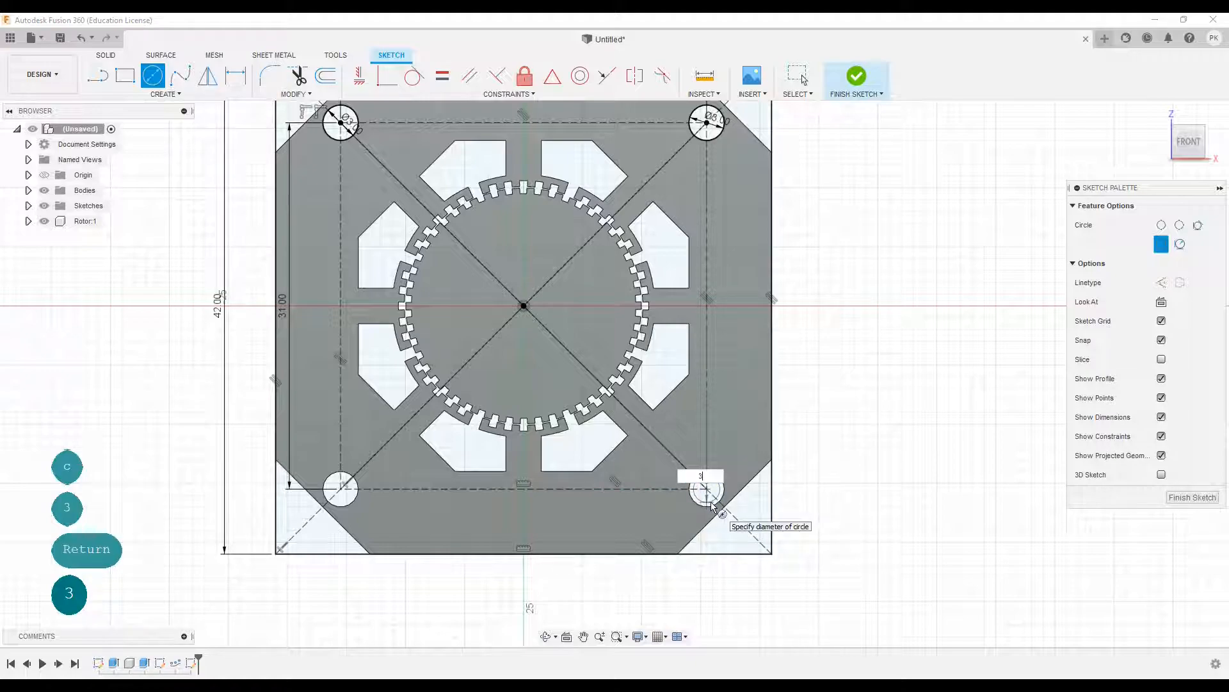
key(Return)
right_click(841, 475)
click(841, 441)
click(341, 489)
text(3)
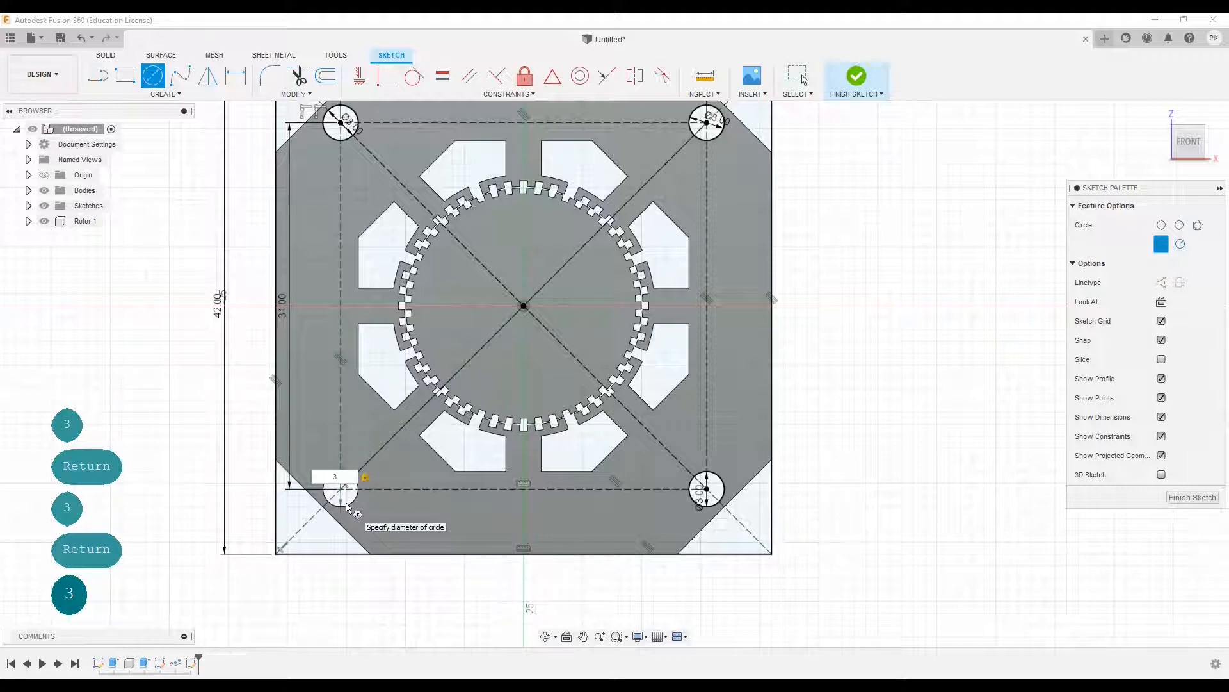
key(Return)
- Sketch a diagonal line about 5.7 mm long across the lower-right corner of the 42 mm square
scroll(810, 538, up, 2)
key(l)
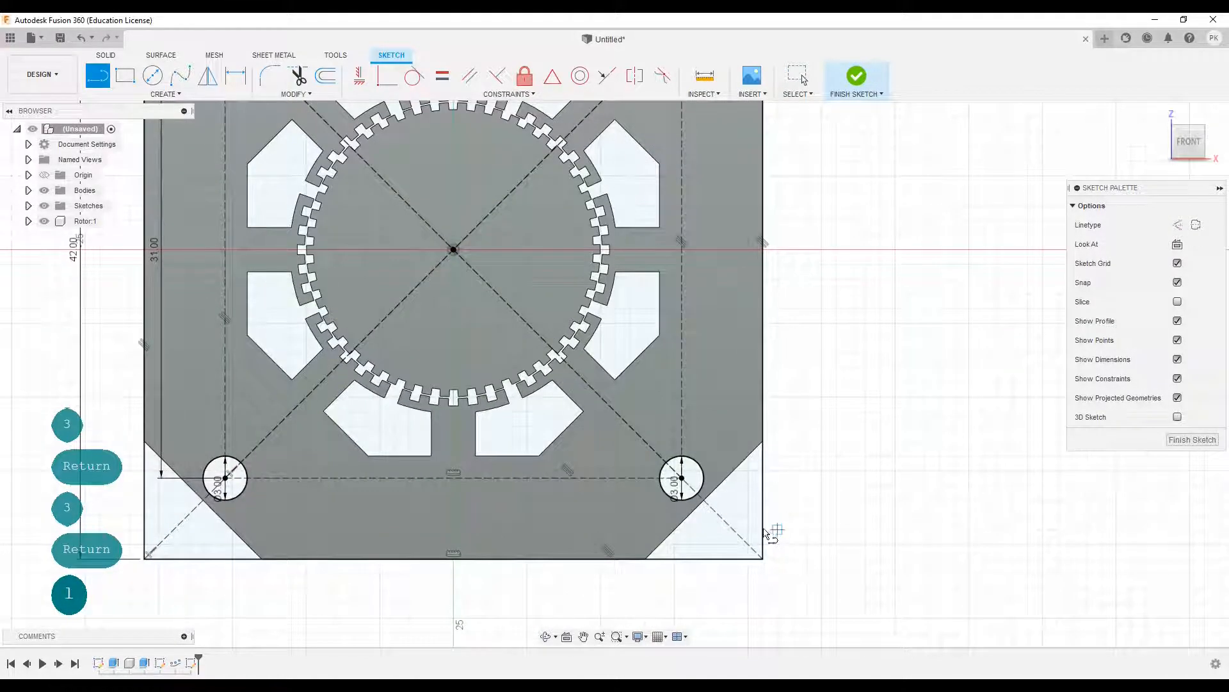
click(760, 500)
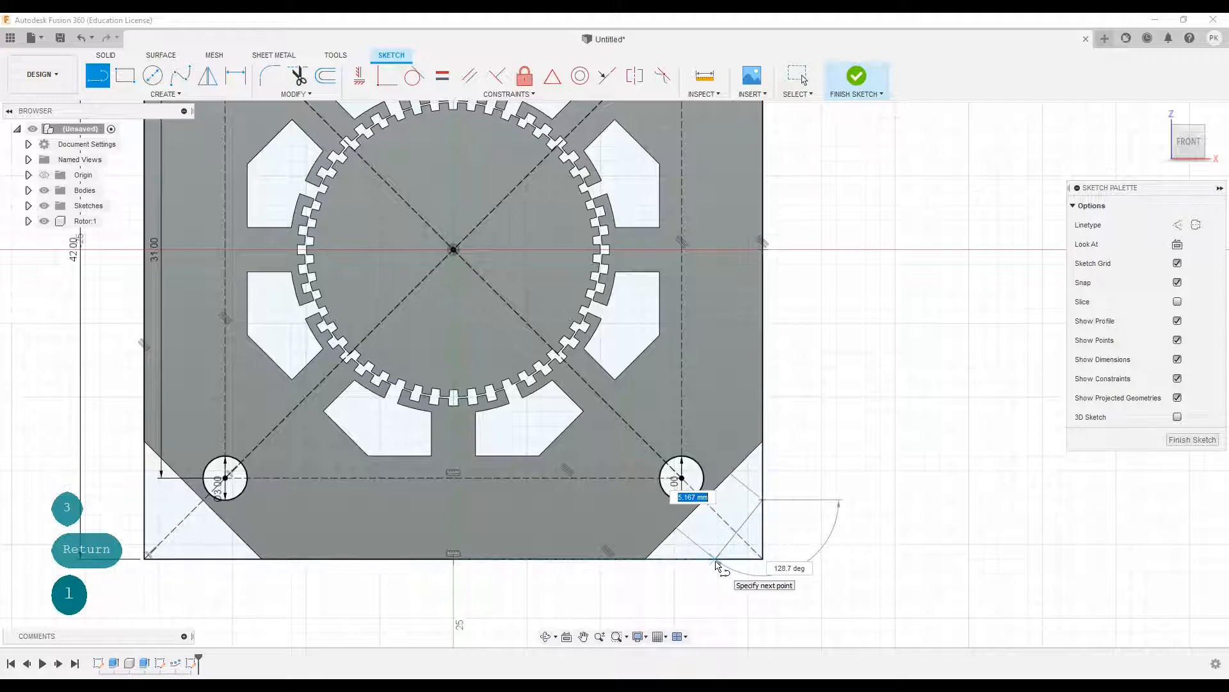
double_click(716, 562)
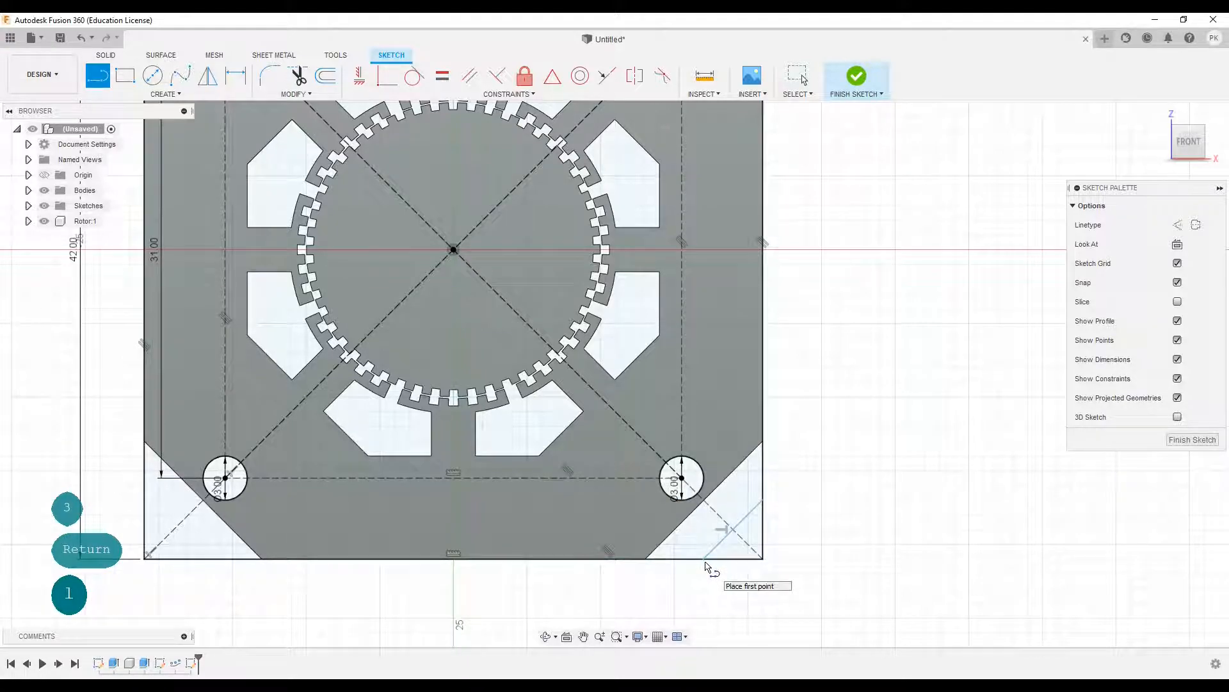
- Switch to construction linetype and sketch a short horizontal and a short vertical centerline from the origin
scroll(724, 579, down, 2)
key(l)
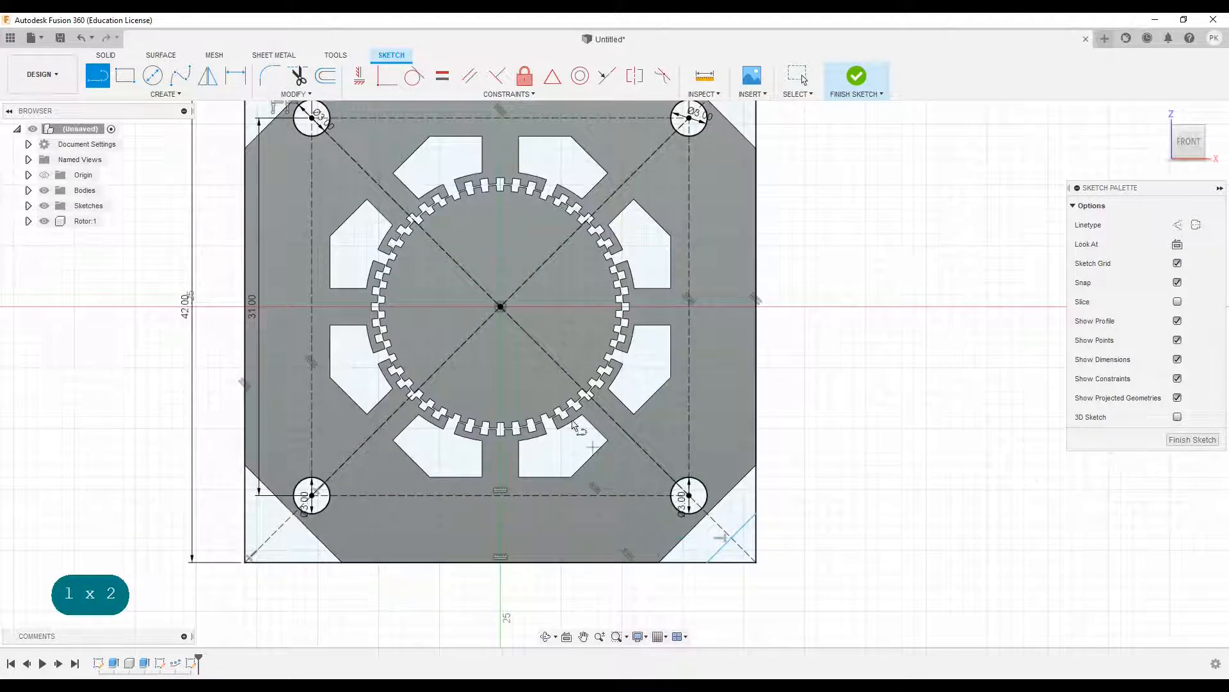
click(1179, 225)
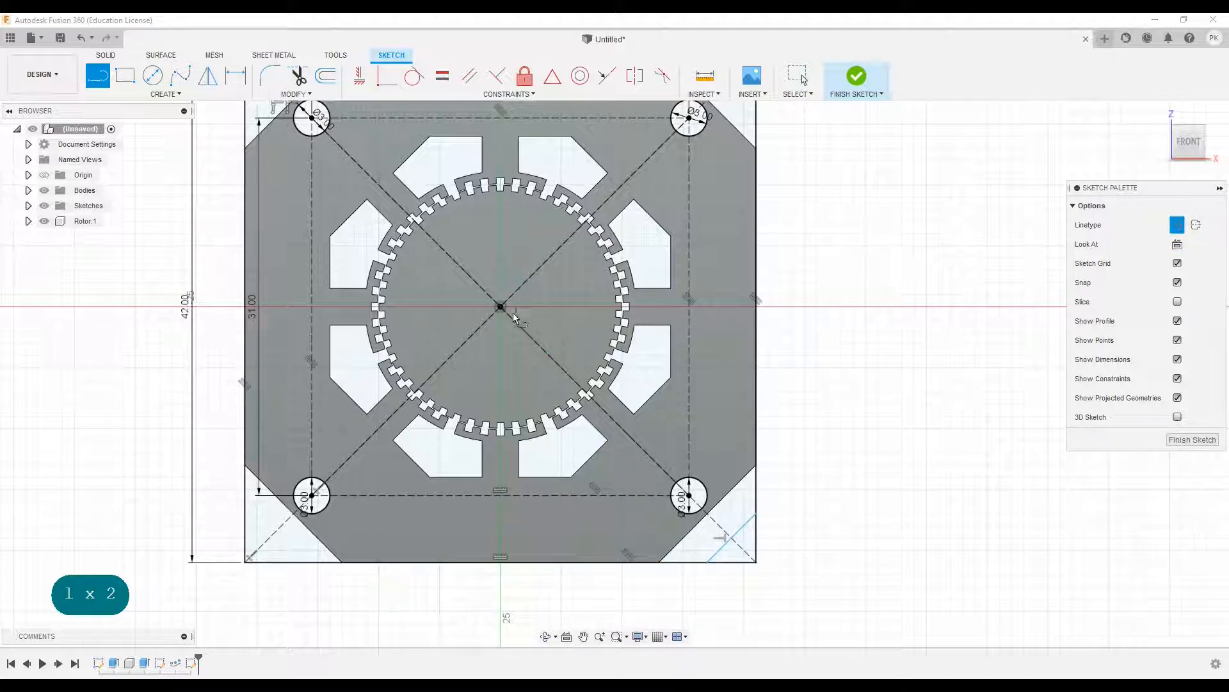
click(562, 277)
click(500, 306)
click(501, 246)
click(466, 245)
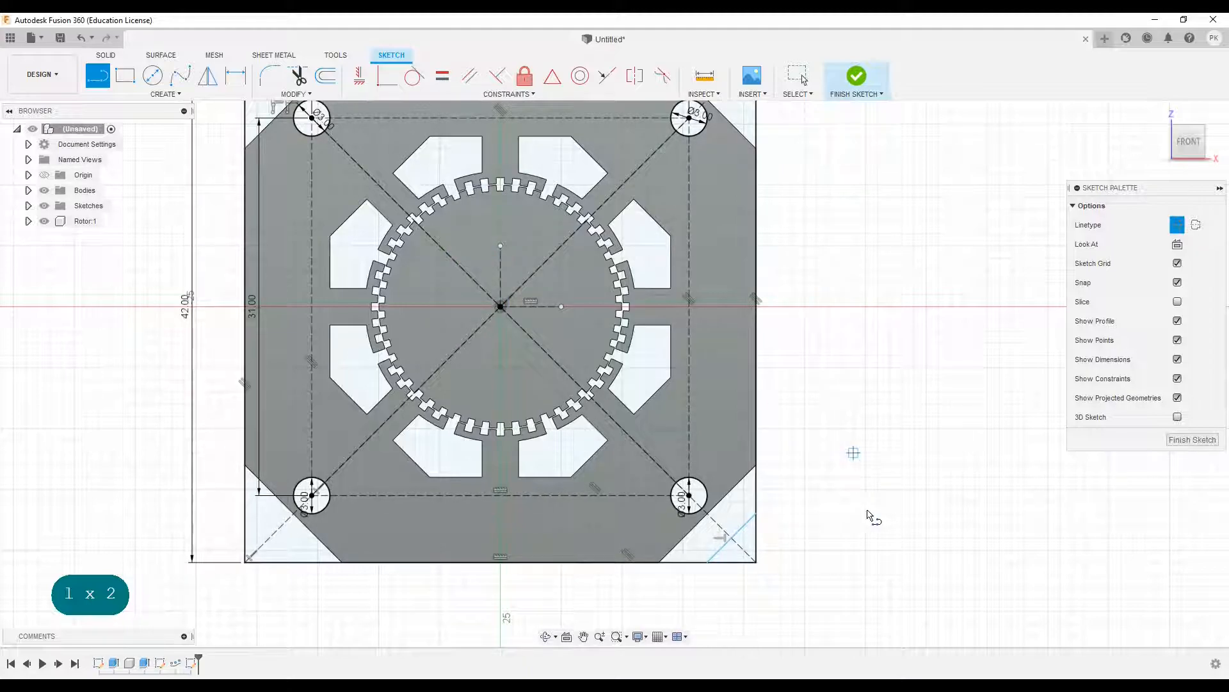
- Trim the two square edges outside the diagonal line at the lower-right corner
key(t)
click(753, 544)
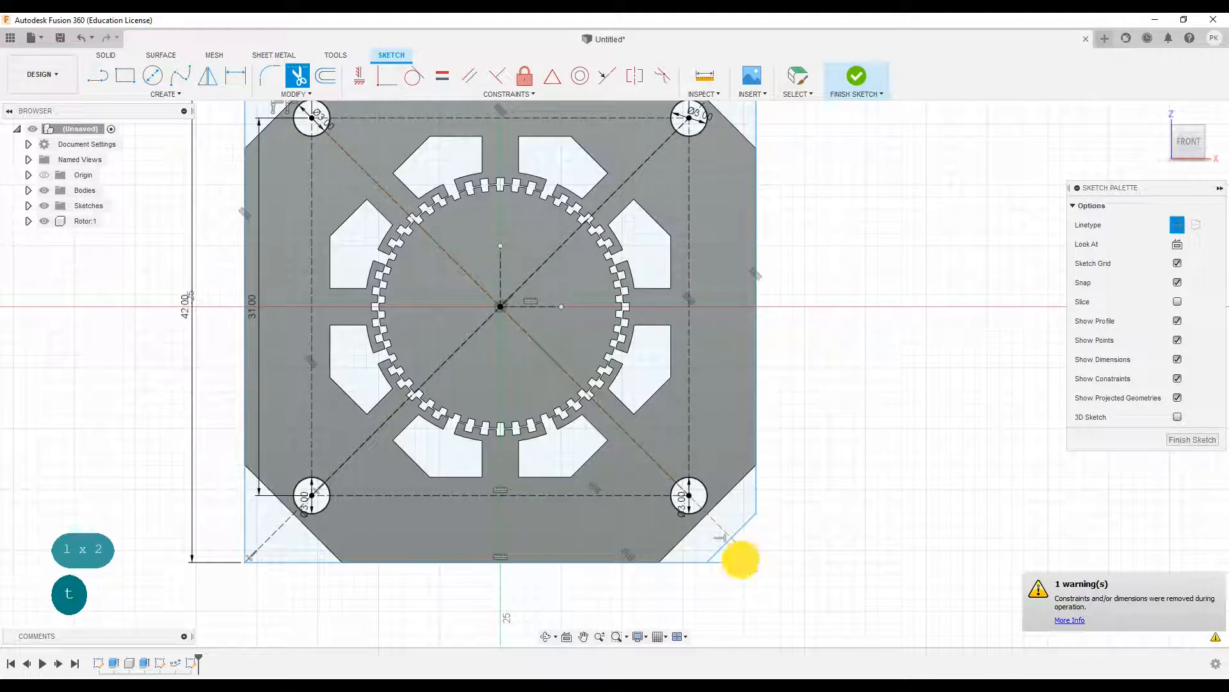
click(741, 563)
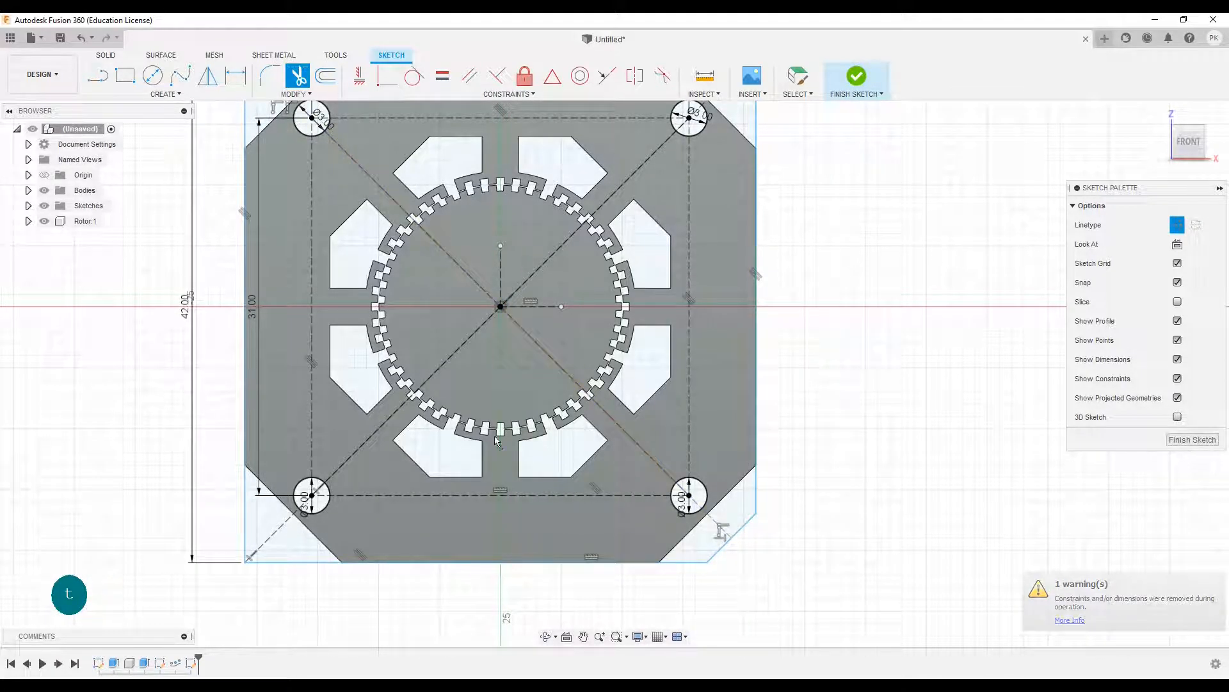
- Mirror the lower-right diagonal corner line about the vertical construction centerline
click(207, 75)
click(747, 521)
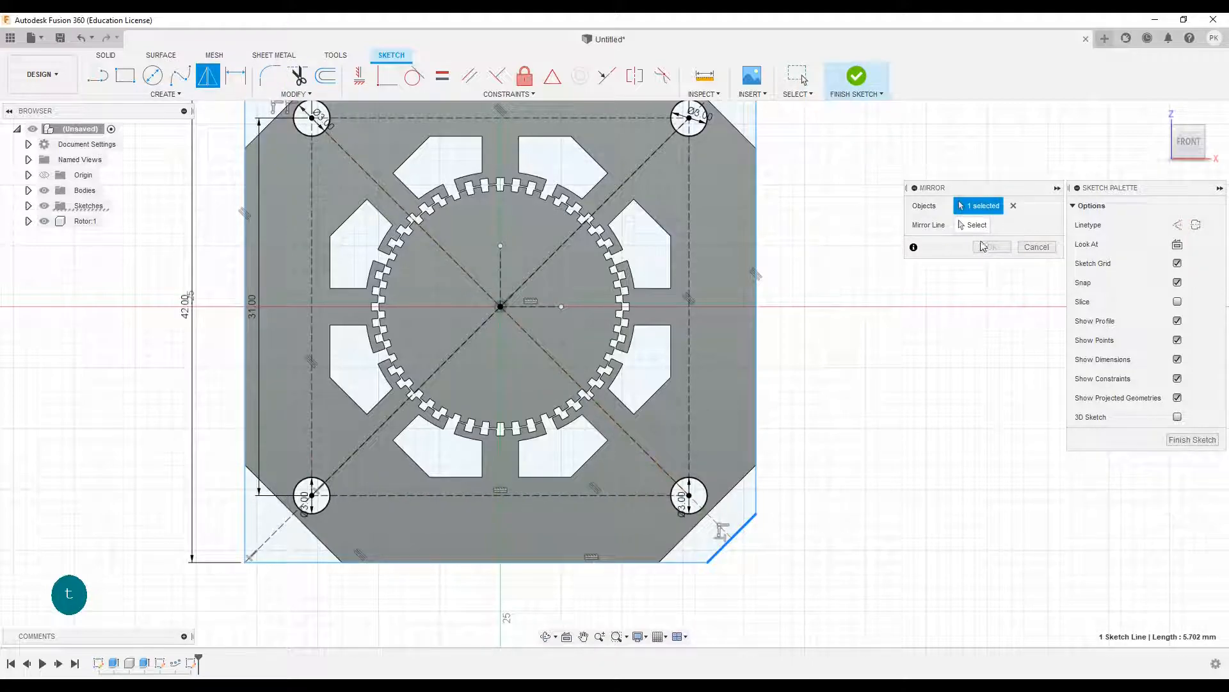
click(499, 277)
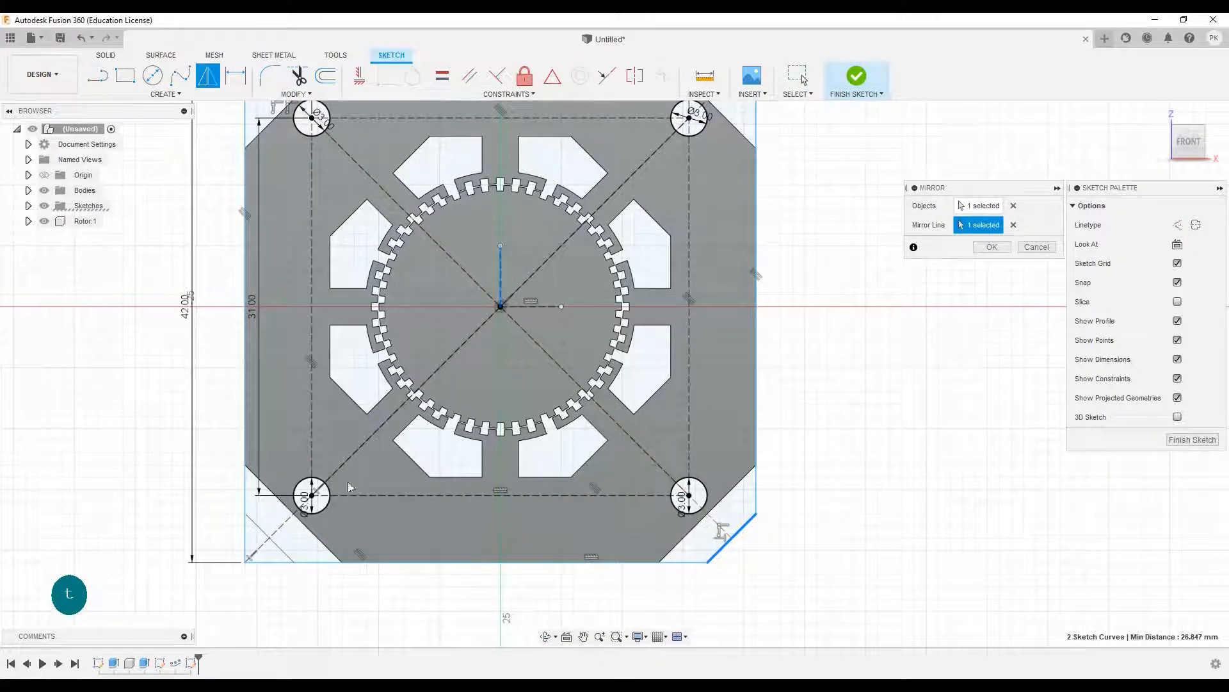
click(992, 246)
- Mirror both lower diagonal corner lines about the horizontal construction centerline
right_click(883, 407)
click(878, 360)
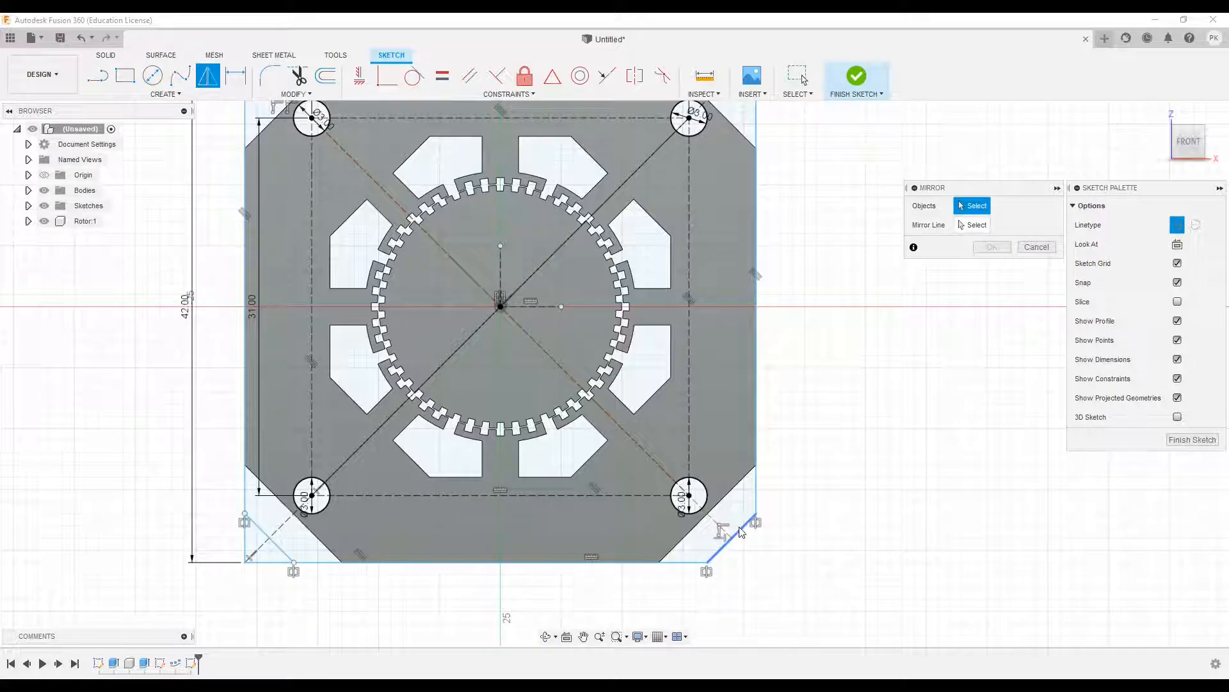
click(736, 523)
click(288, 556)
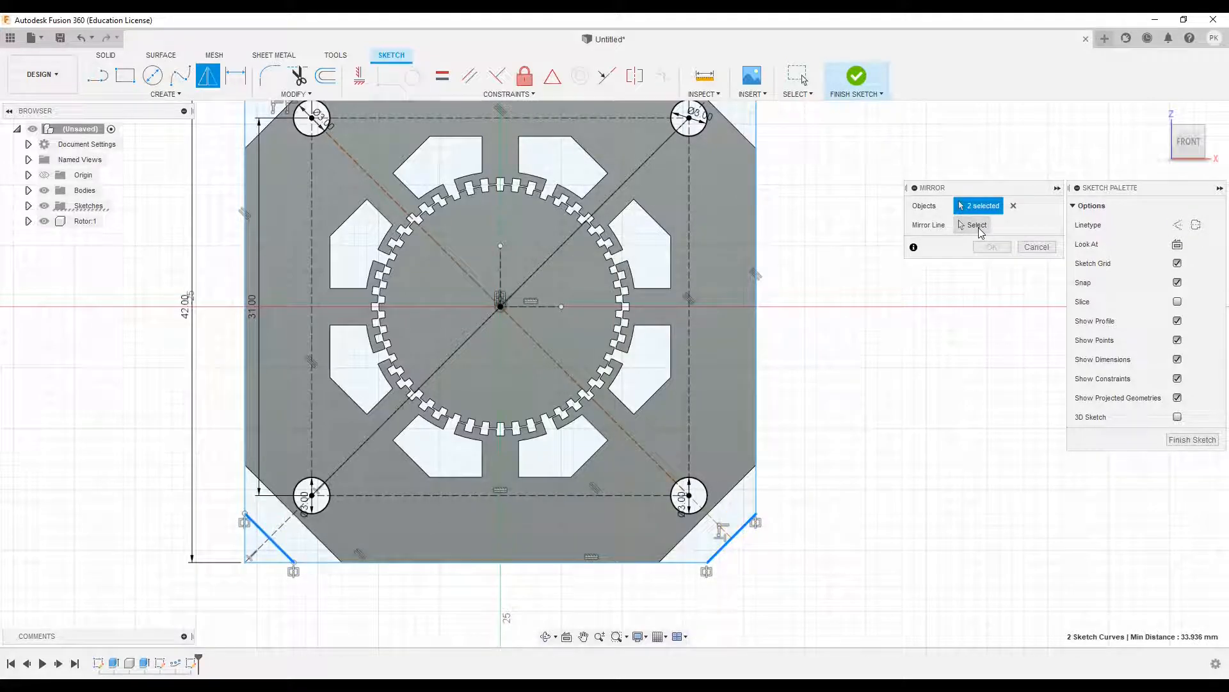
click(973, 224)
click(544, 306)
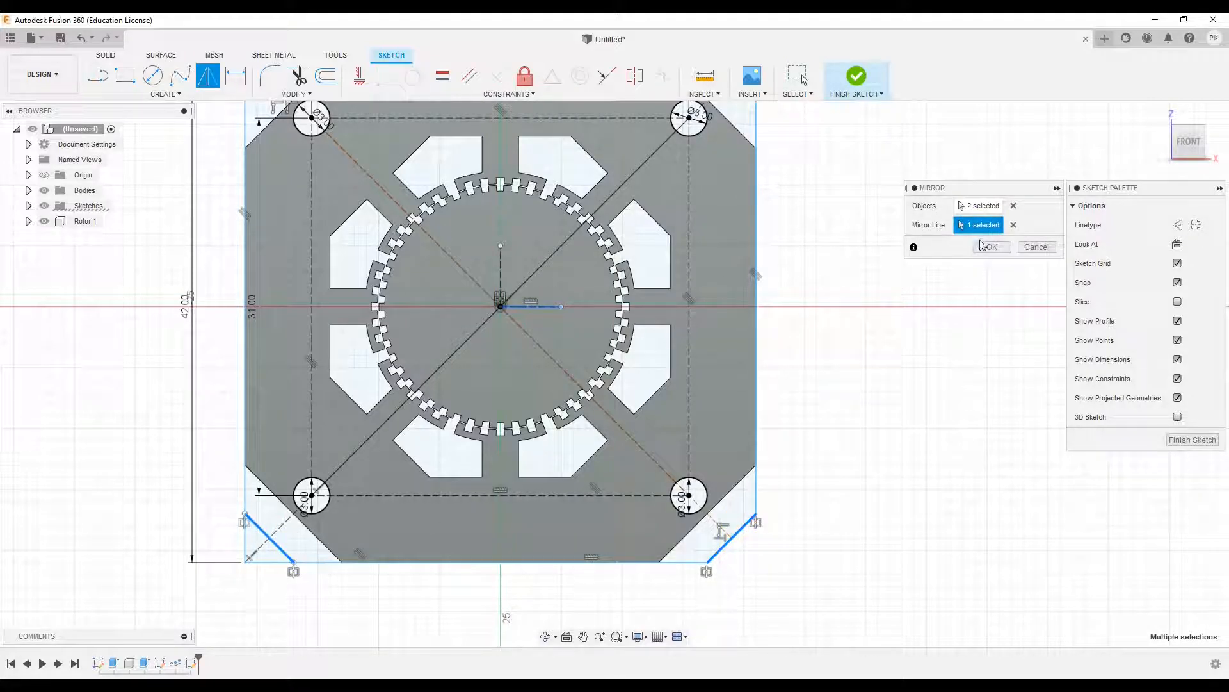
click(992, 246)
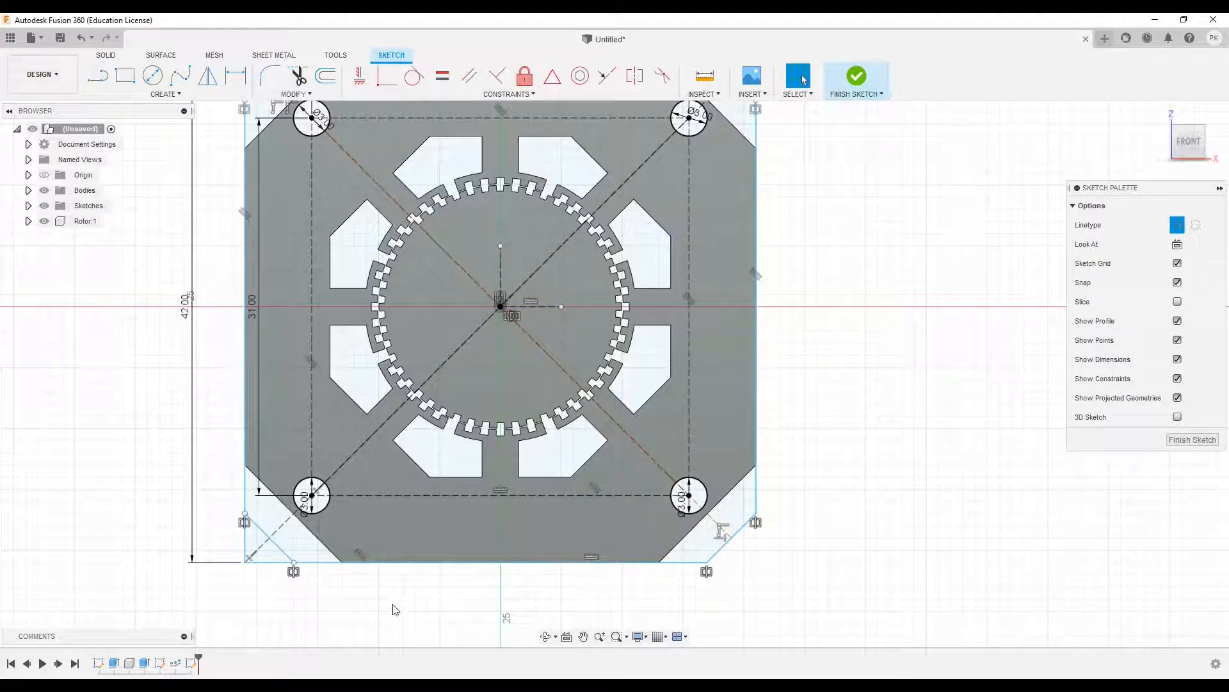
- Trim the square's edges outside the diagonal lines at the lower-left, upper-right and upper-left corners
key(t)
key(t)
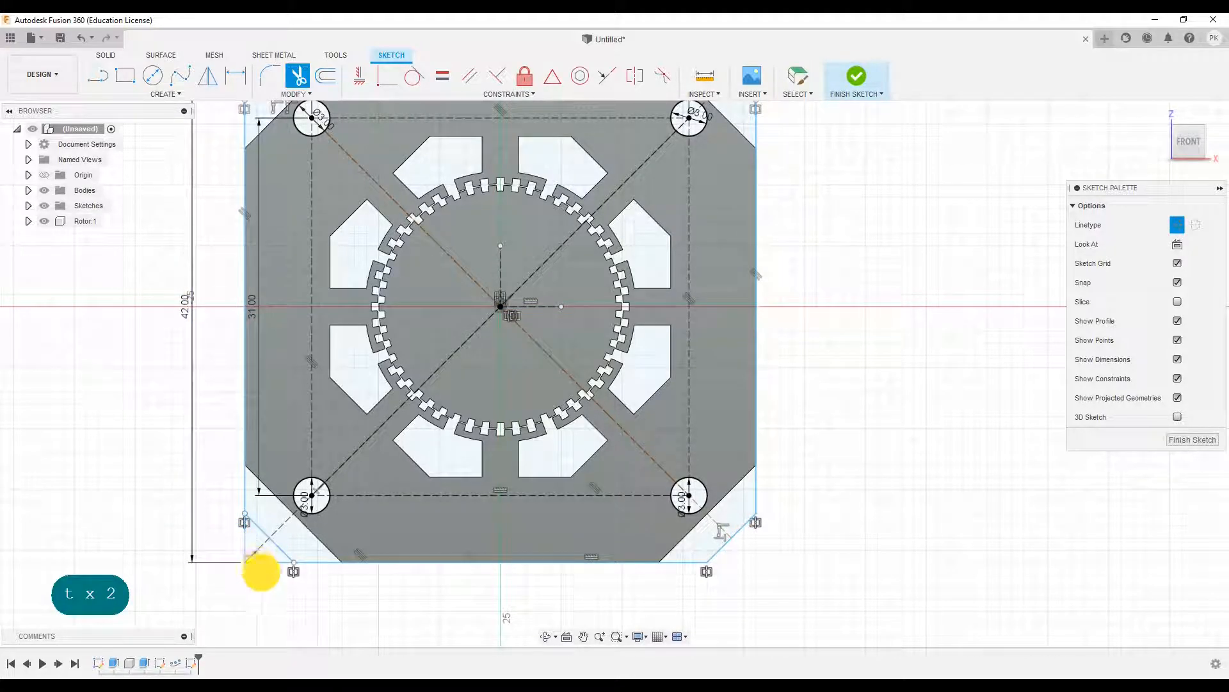
click(270, 569)
click(261, 559)
middle_drag(828, 356, 861, 550)
click(793, 258)
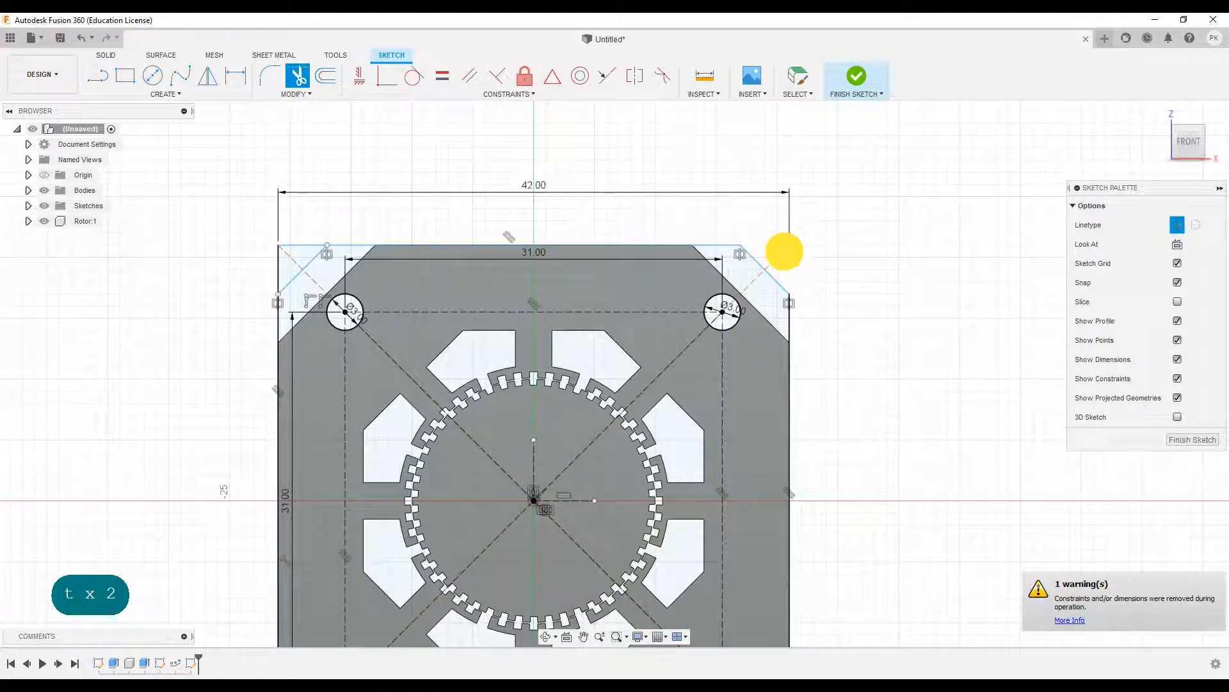
click(784, 252)
click(283, 266)
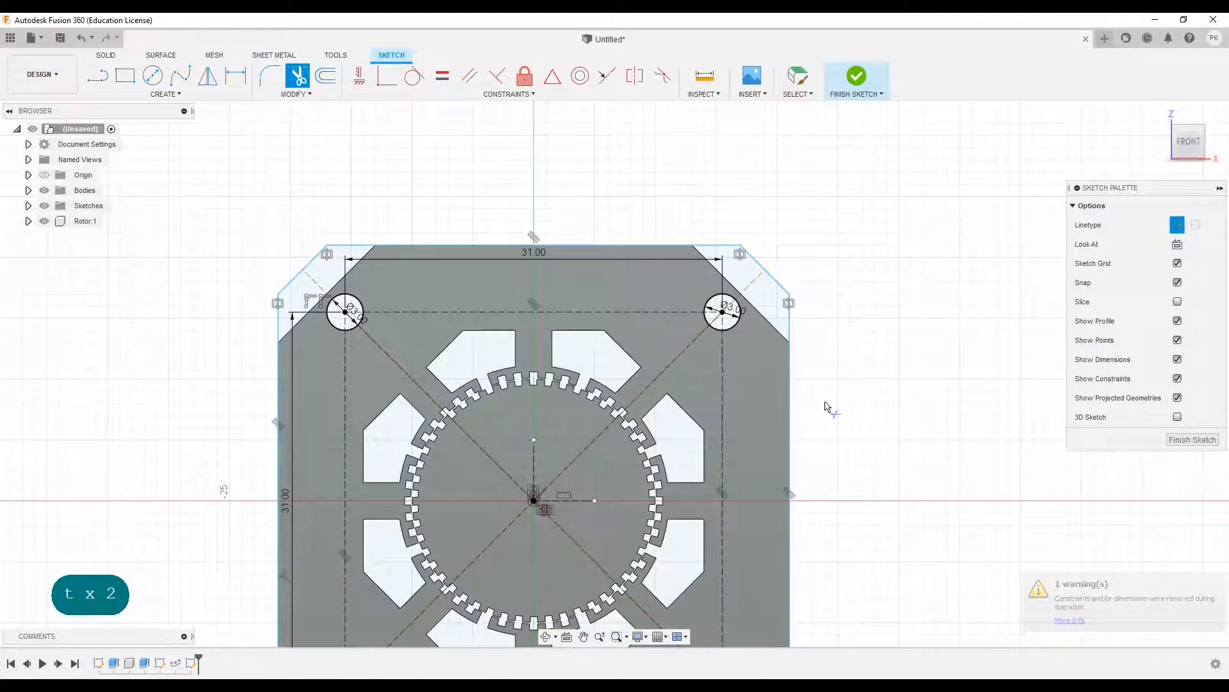
scroll(873, 439, down, 3)
middle_drag(872, 440, 741, 315)
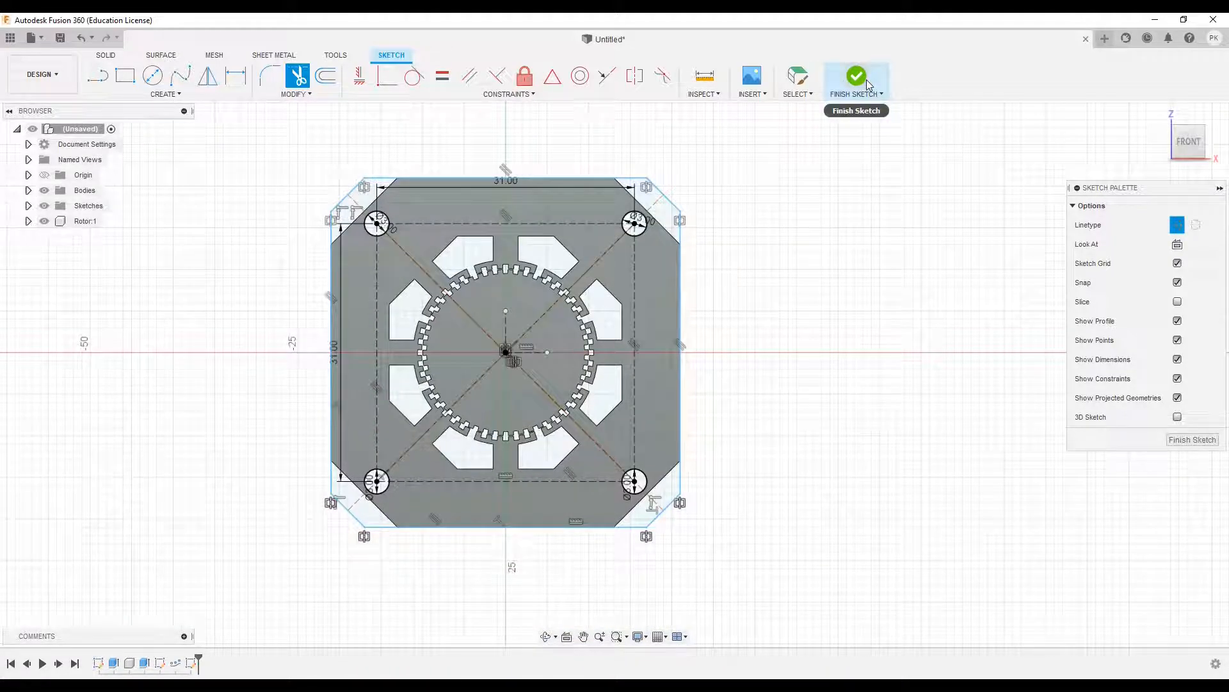
- Sketch a 22 mm circle centered on the origin and finish the sketch
key(c)
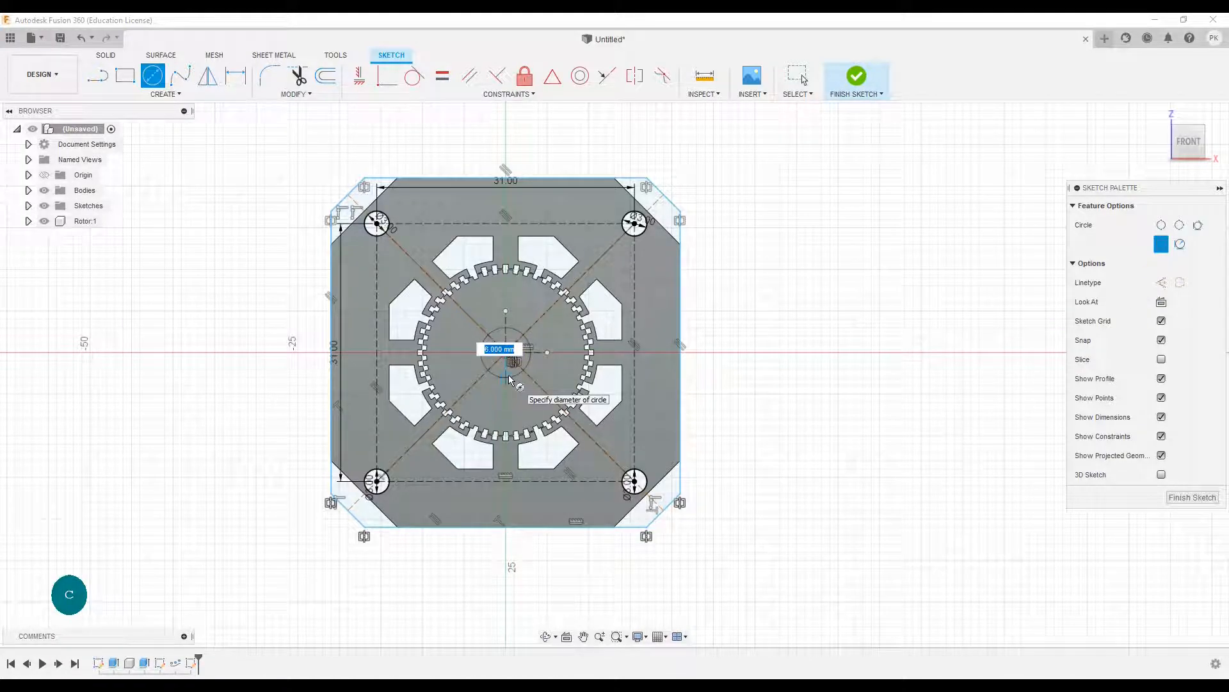
text(22)
key(Return)
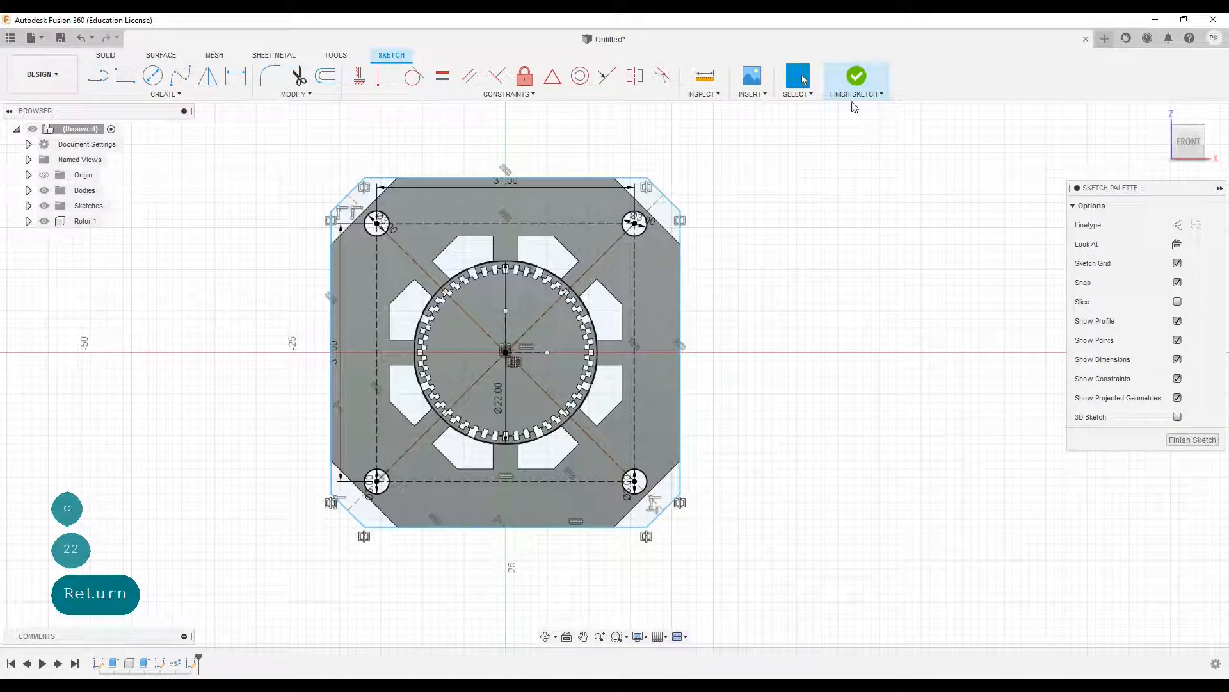
click(858, 89)
- Extrude the end plate profile and the central circle by -5 mm as a new component, leaving out the four hole circles
key(e)
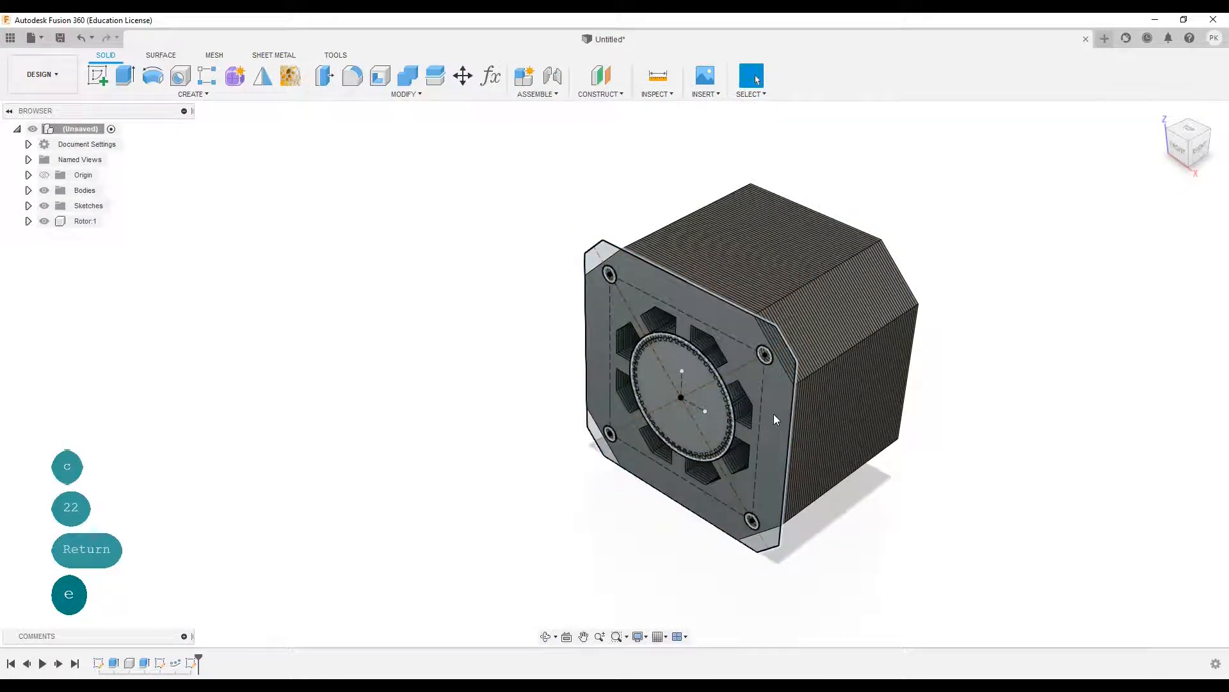
click(764, 402)
click(718, 411)
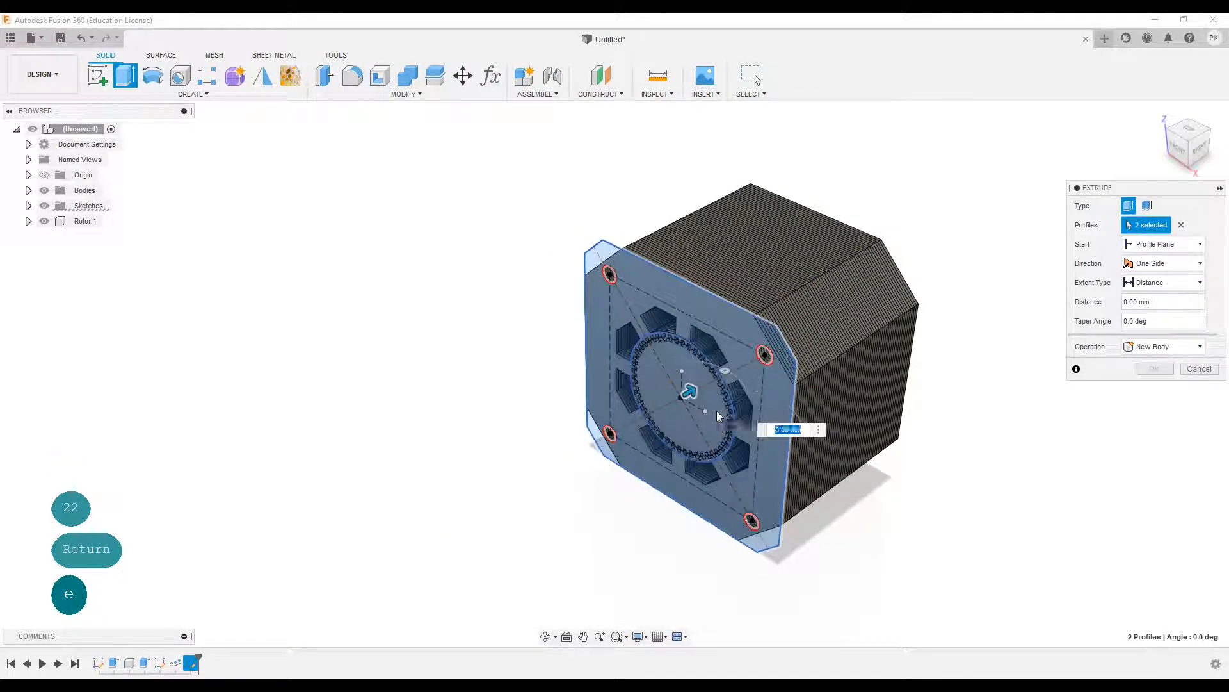
text(-5)
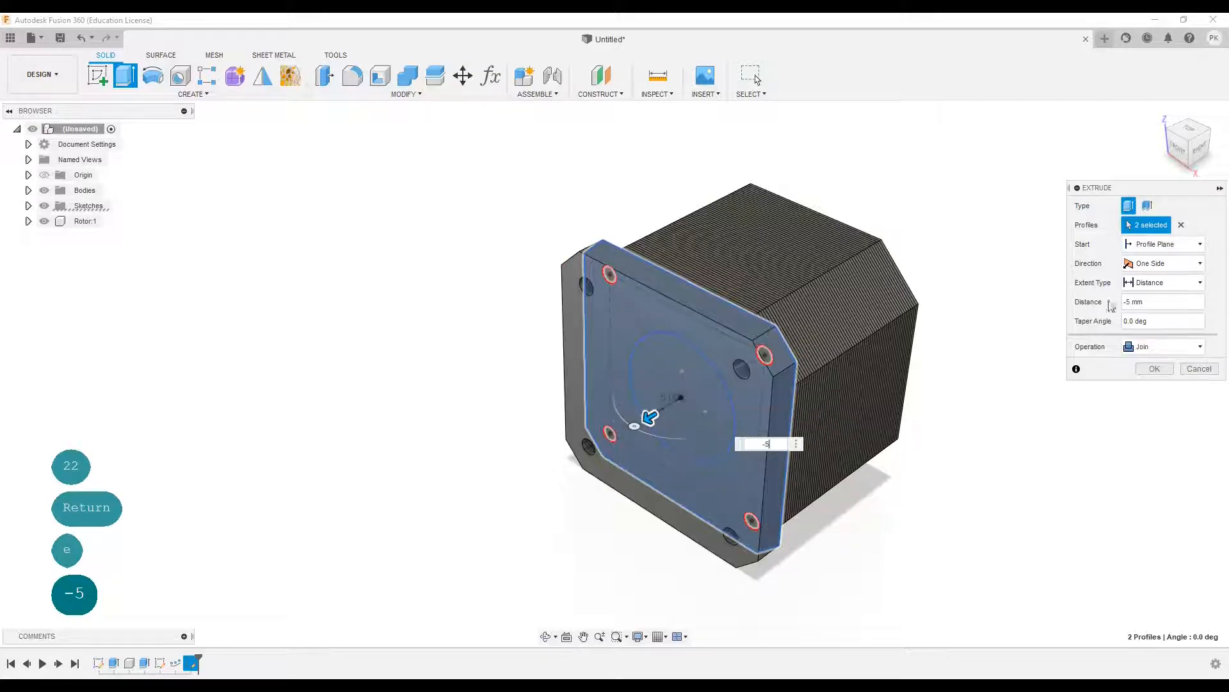
click(1166, 347)
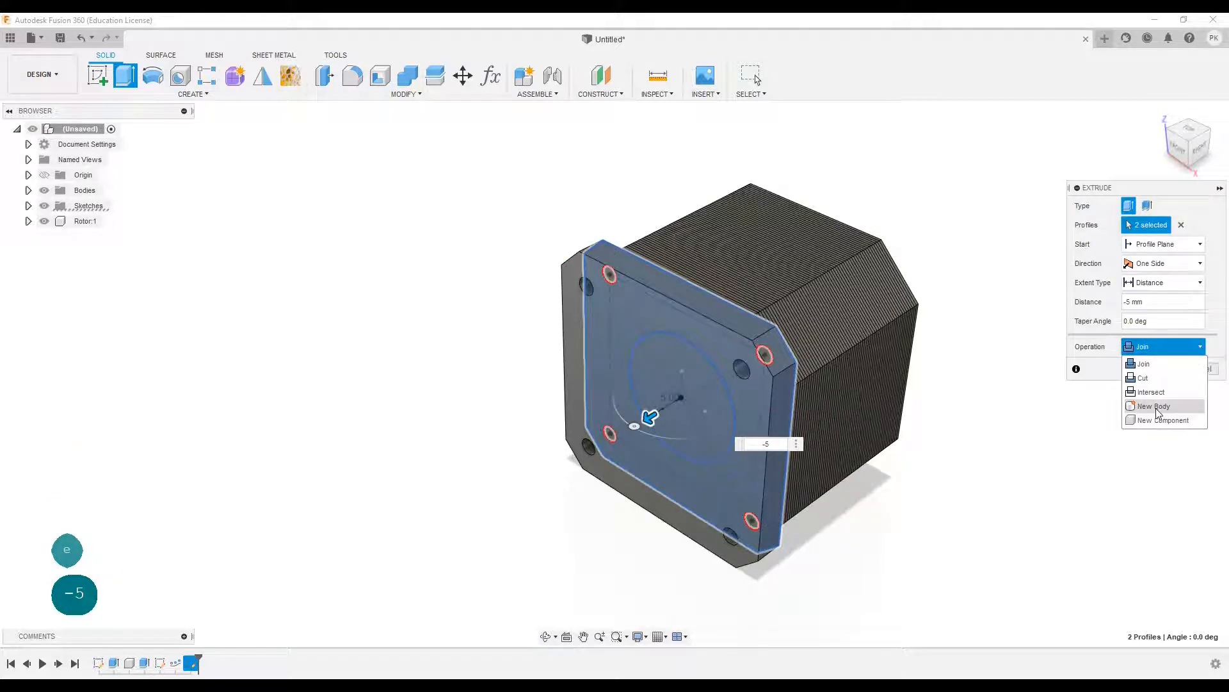
click(1159, 420)
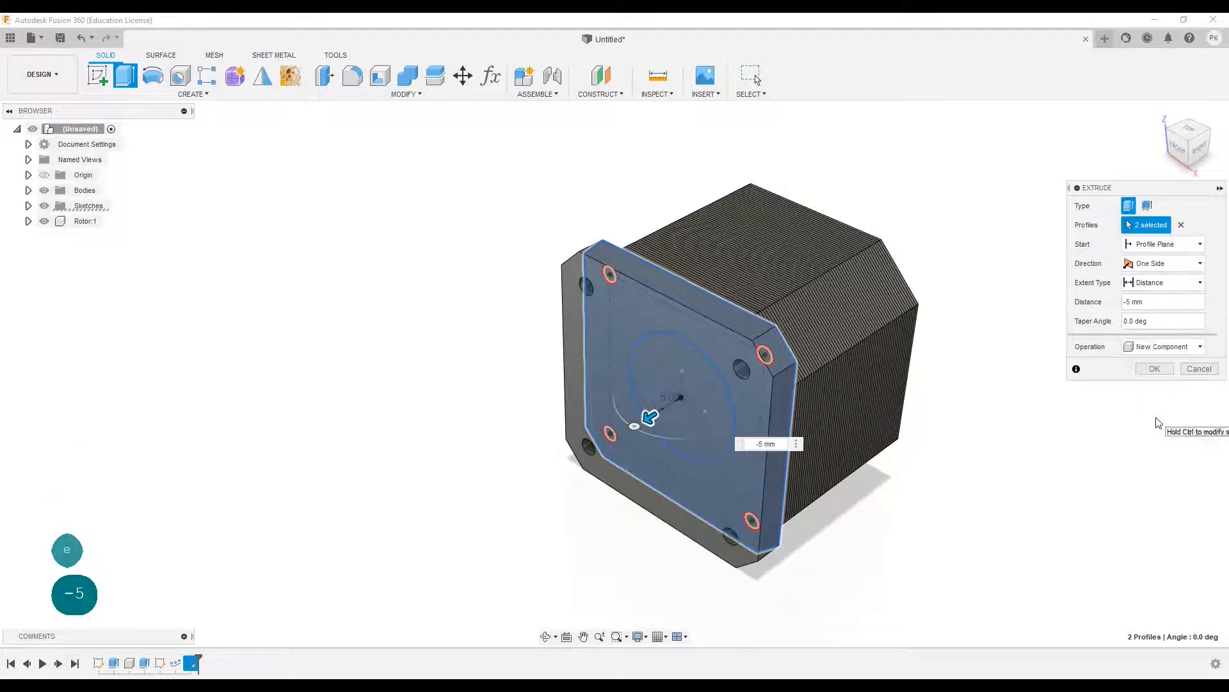
click(1155, 369)
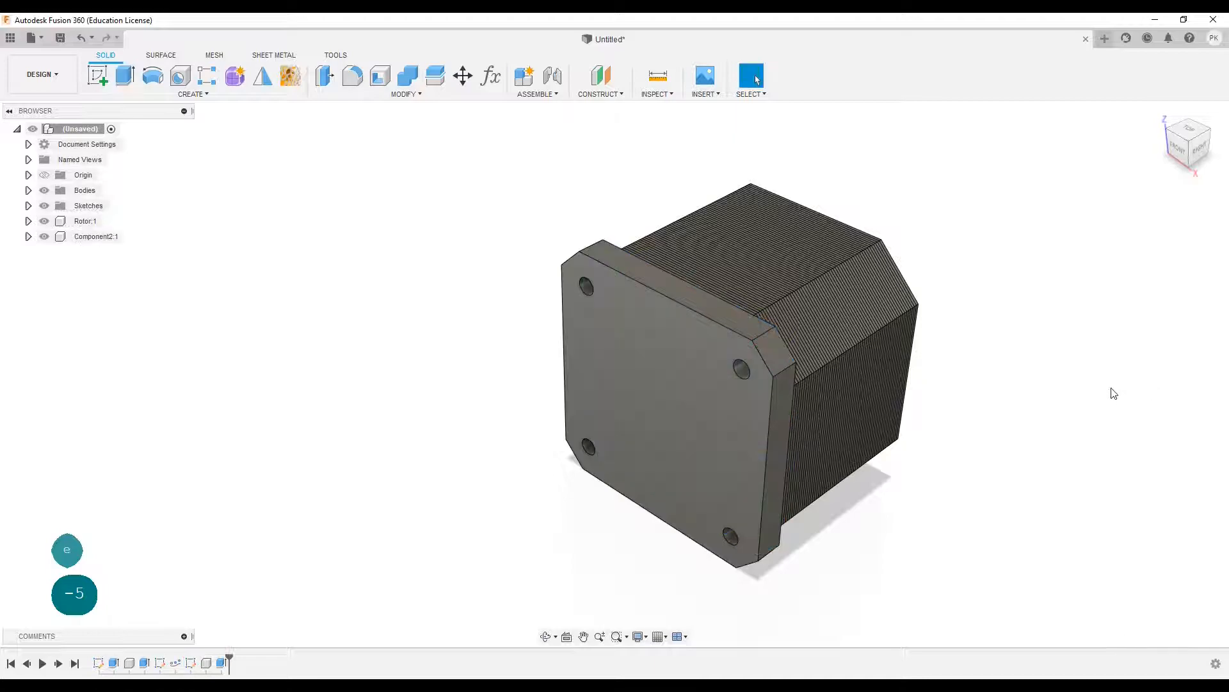
- Show Sketch3 and hide the new end plate component to expose the 22 mm circle
click(28, 206)
click(55, 251)
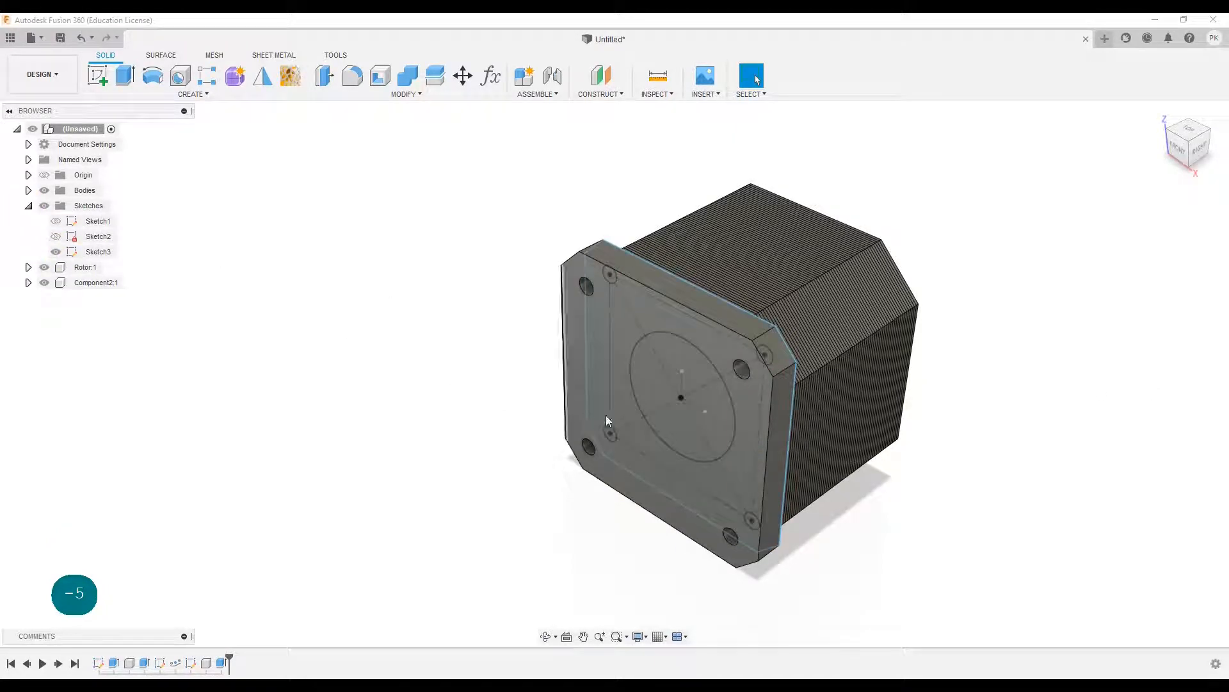
click(44, 282)
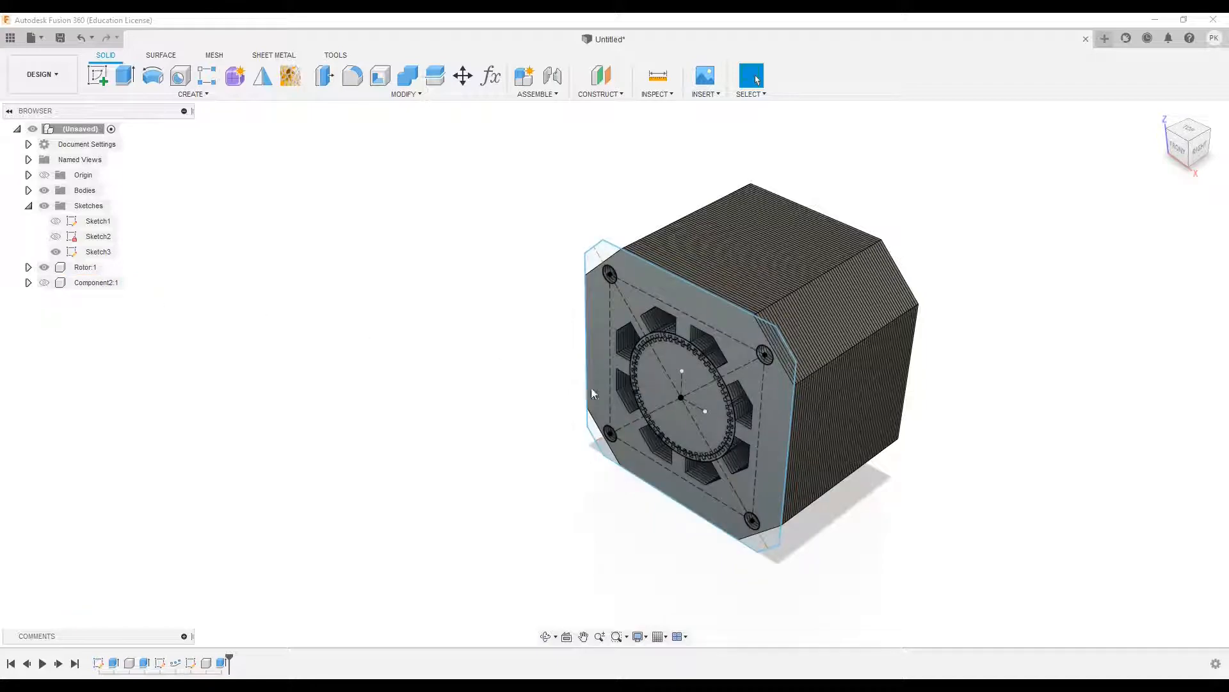
- Extrude the 22 mm circle by -7 mm, show the end plate component again and join the boss to it
click(669, 425)
text(e)
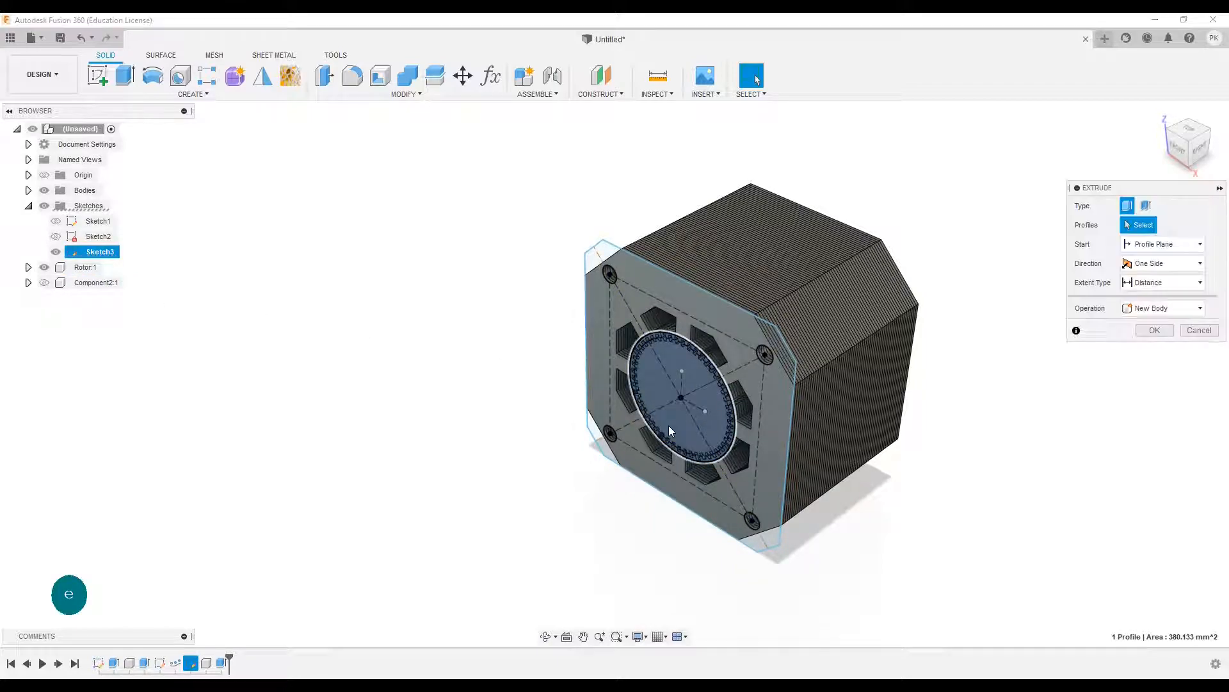
text(-7)
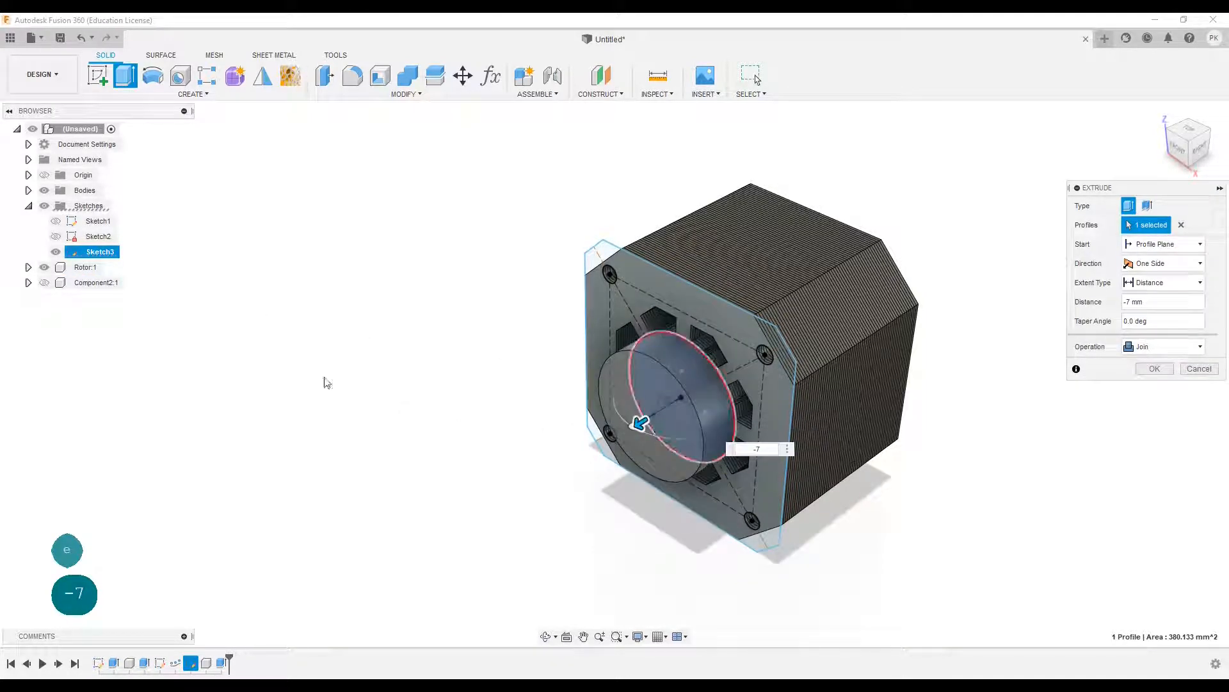
click(44, 282)
click(1166, 349)
click(1164, 362)
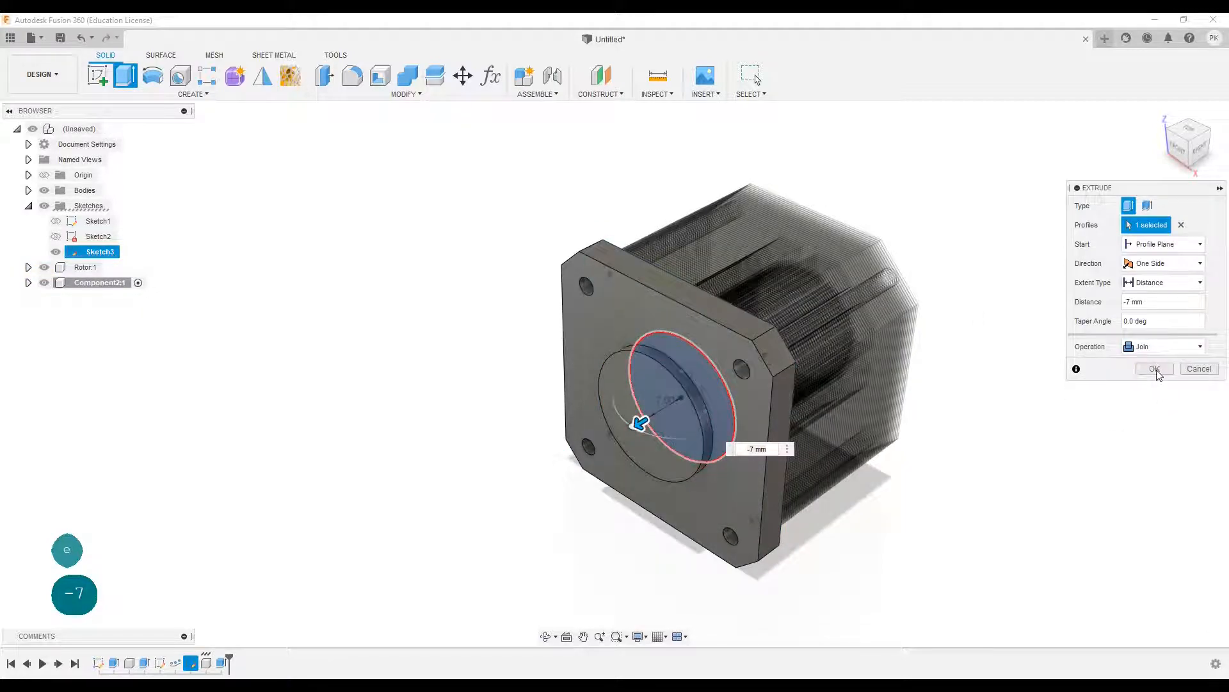
click(1155, 369)
- Extrude the front end plate's inner face 5 mm, starting from the stator's rear face, to add a matching rear end plate
scroll(985, 403, down, 3)
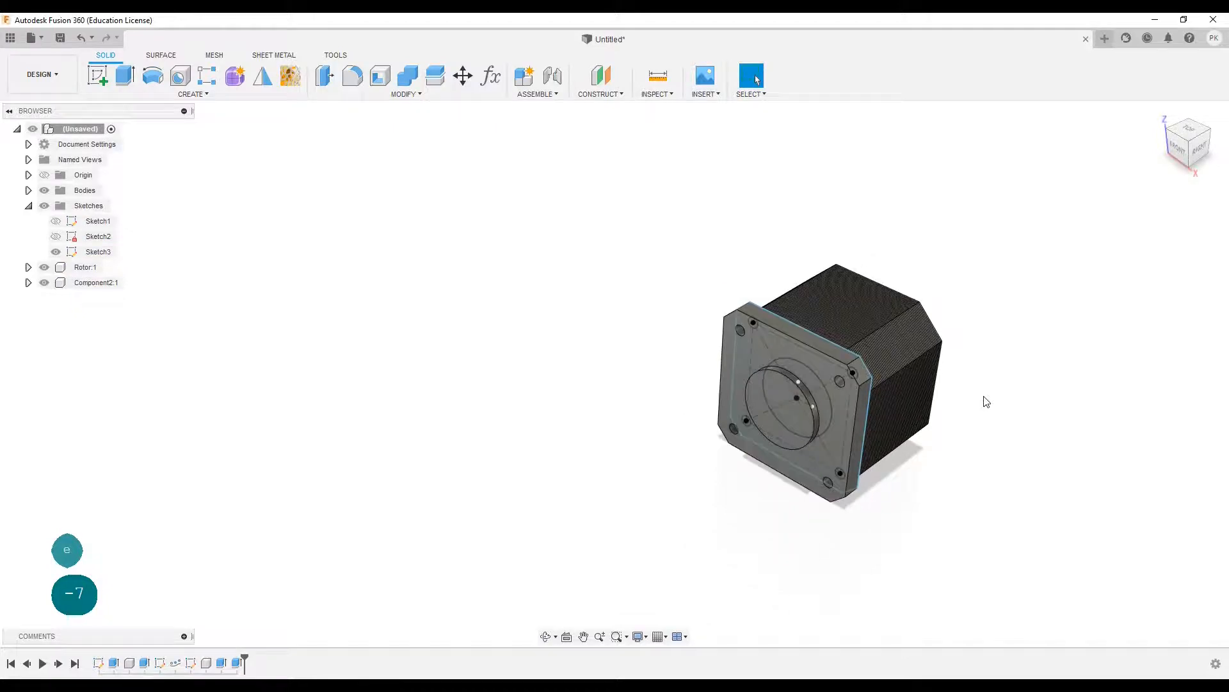
shift+middle_drag(988, 414, 242, 267)
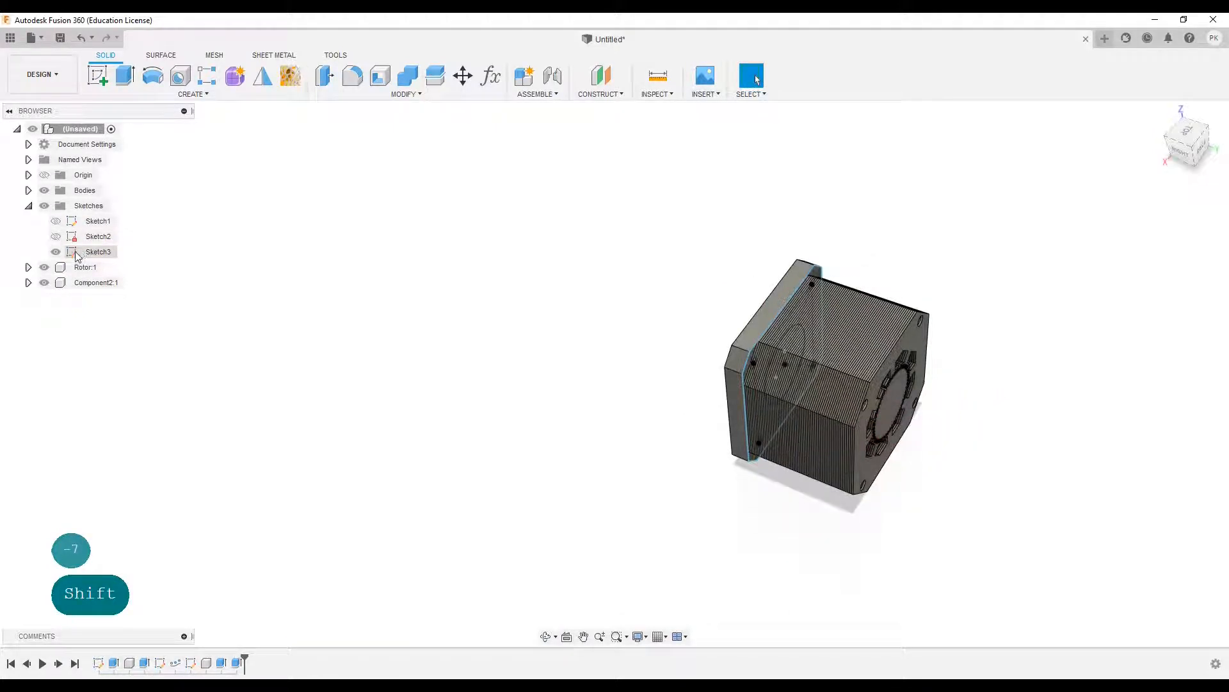
scroll(759, 427, up, 3)
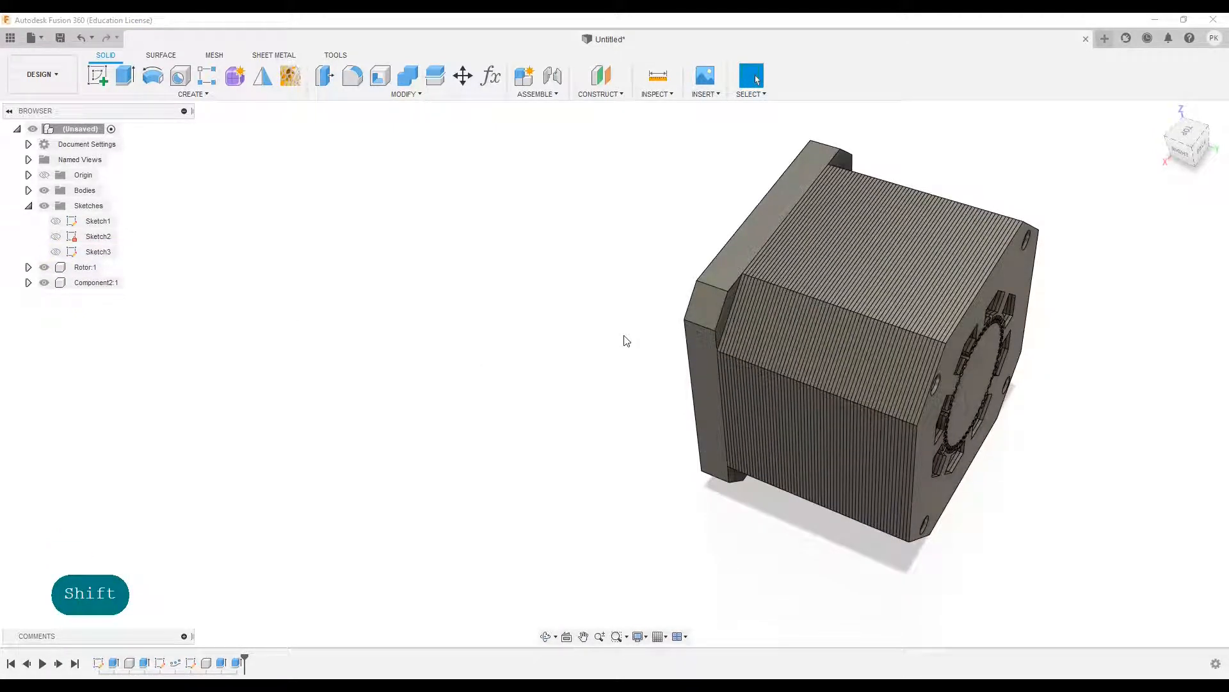
key(e)
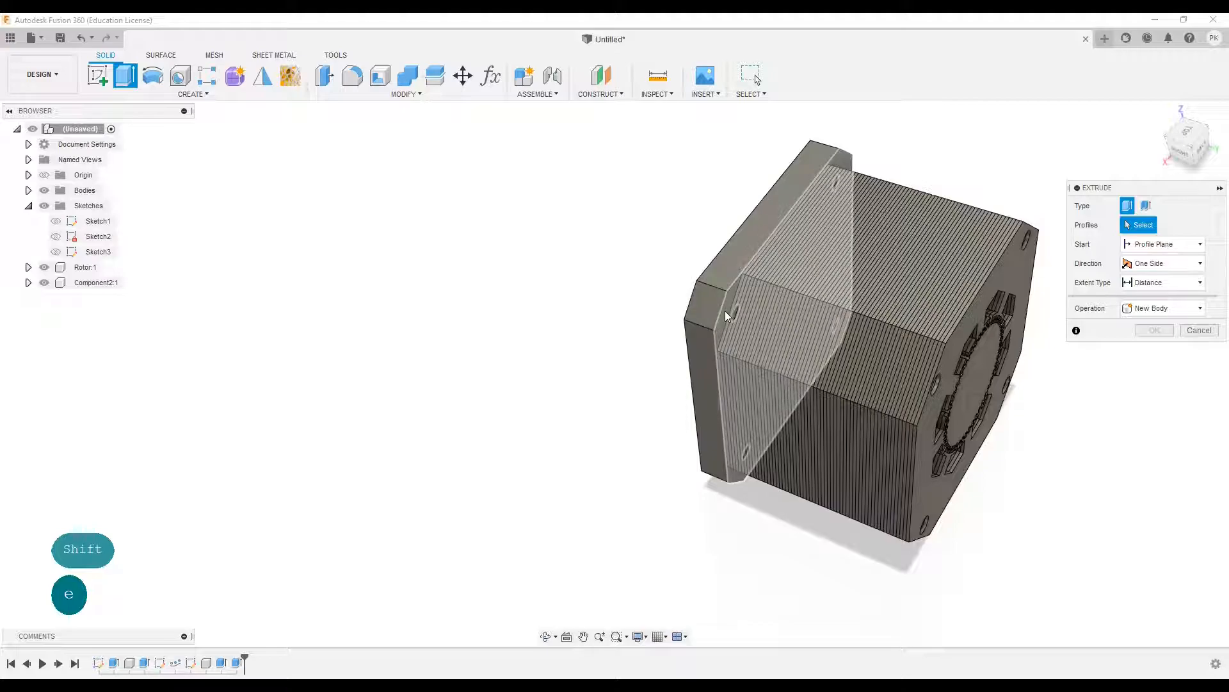
click(725, 310)
shift+middle_drag(818, 425, 705, 410)
click(1164, 244)
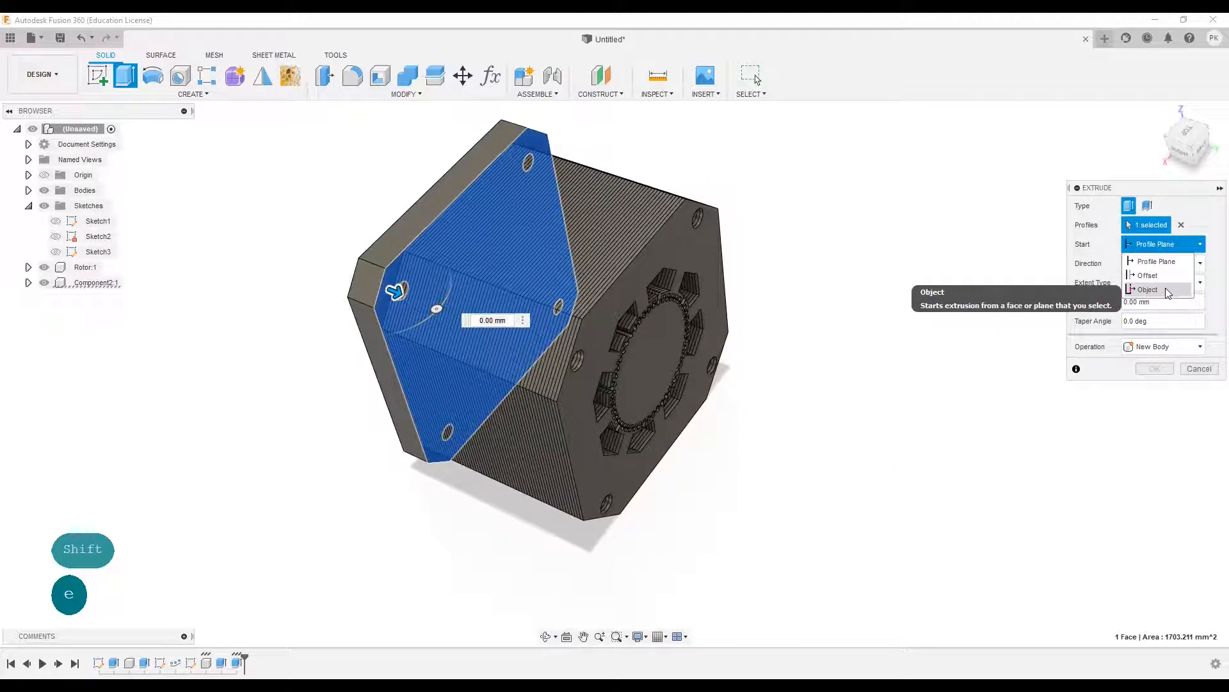
click(1164, 290)
click(648, 369)
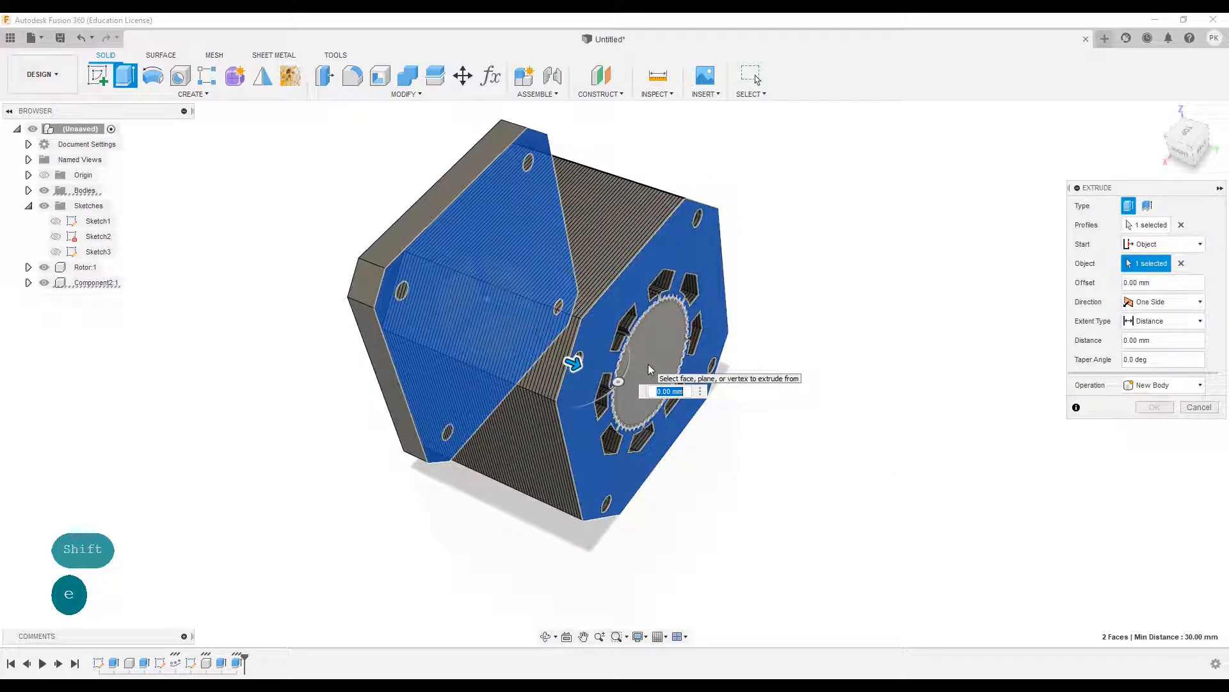
text(5)
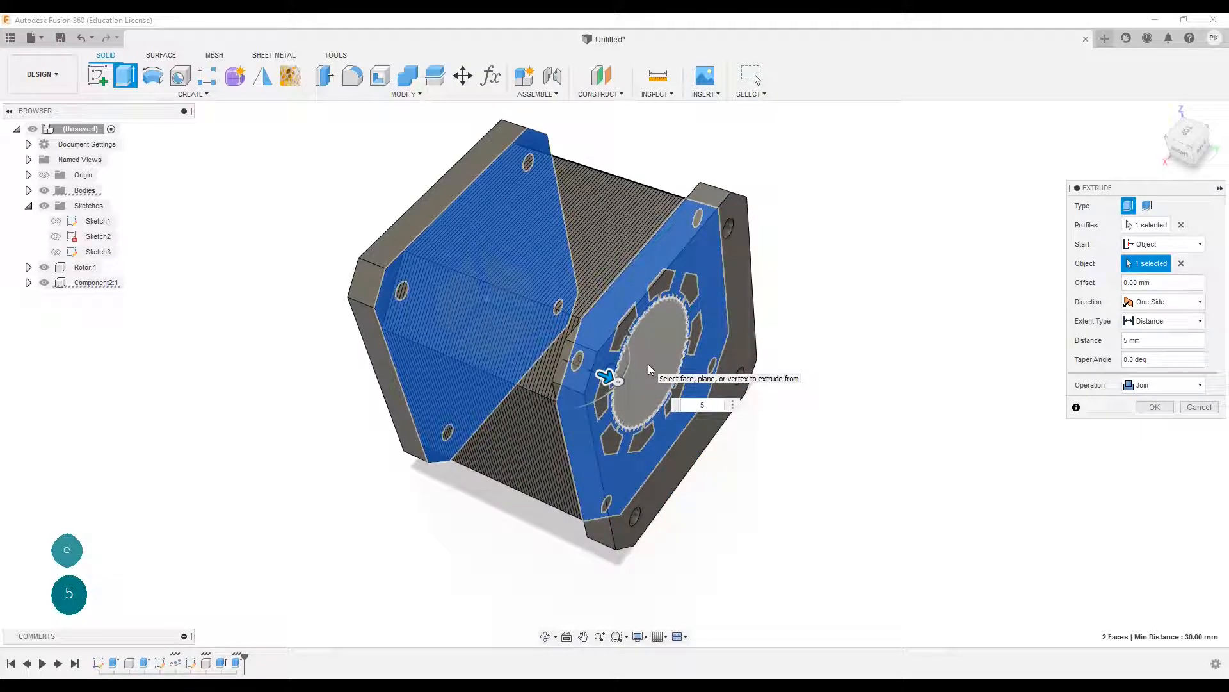
key(Return)
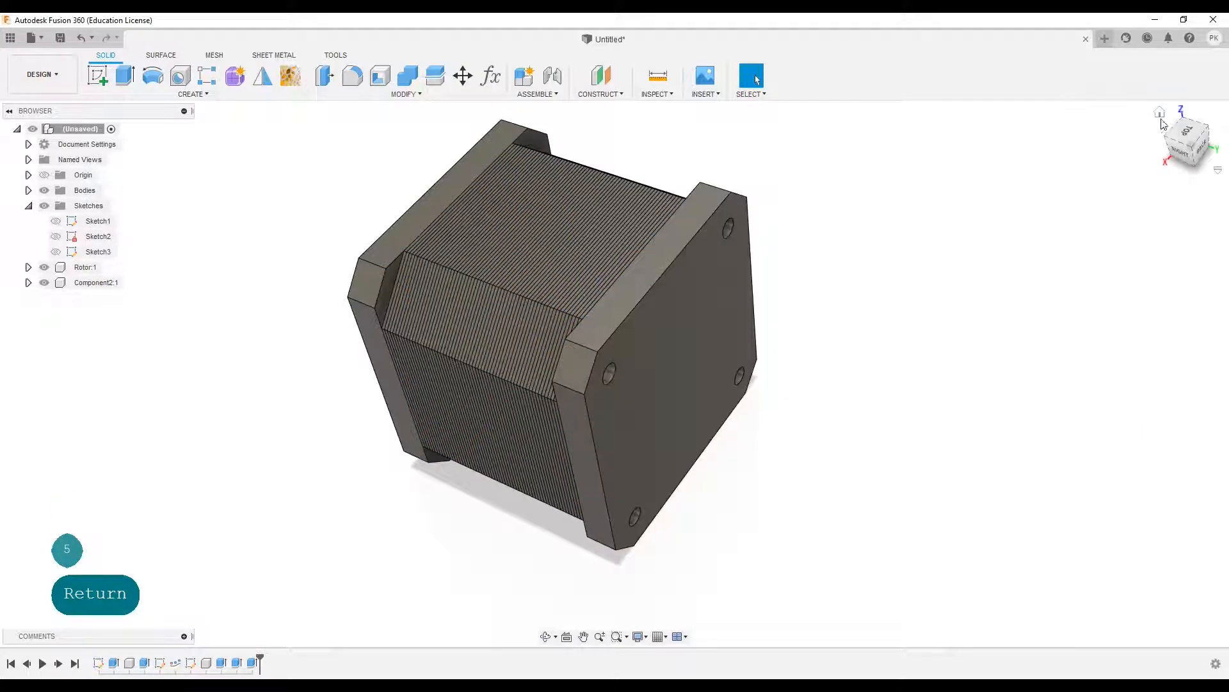
- Sketch a 5 mm circle centered on the front boss face and finish the sketch
click(1160, 114)
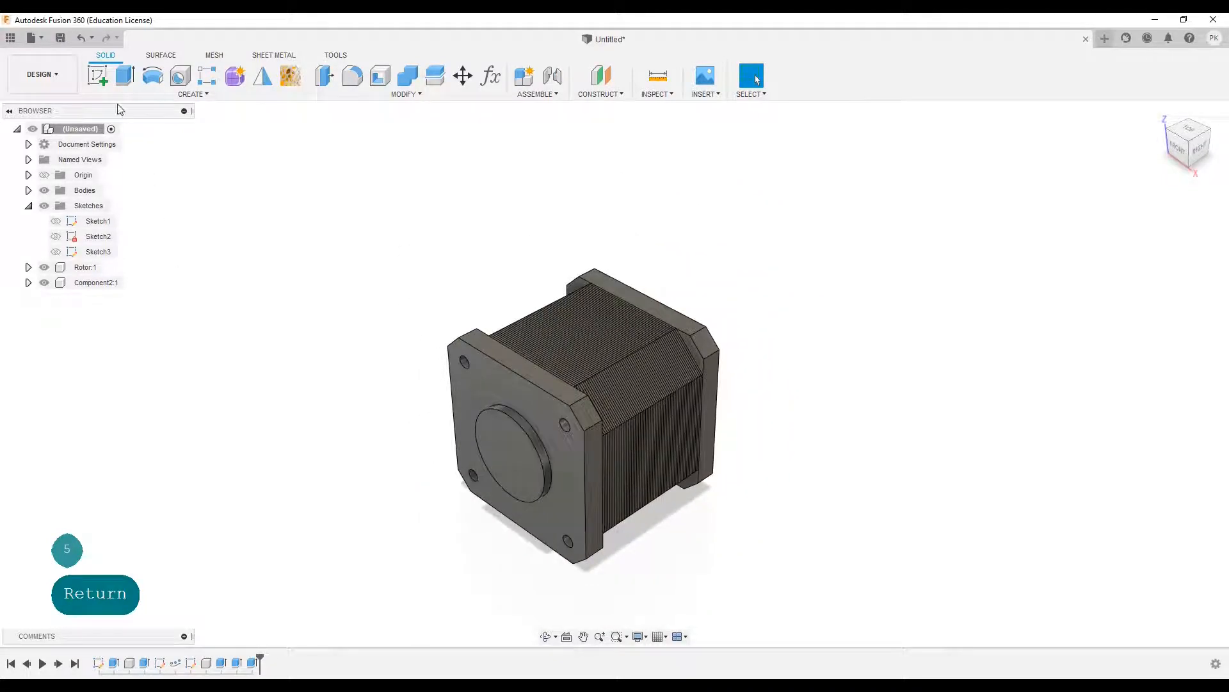
click(494, 472)
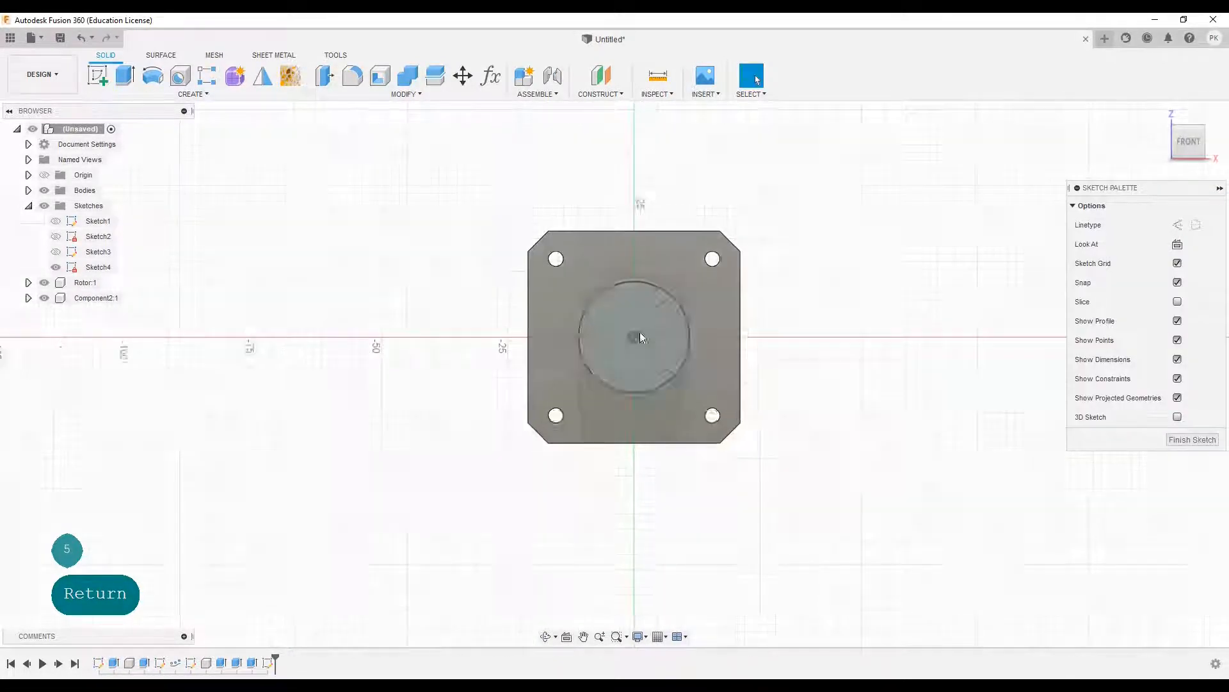
key(c)
click(626, 348)
text(5)
key(Return)
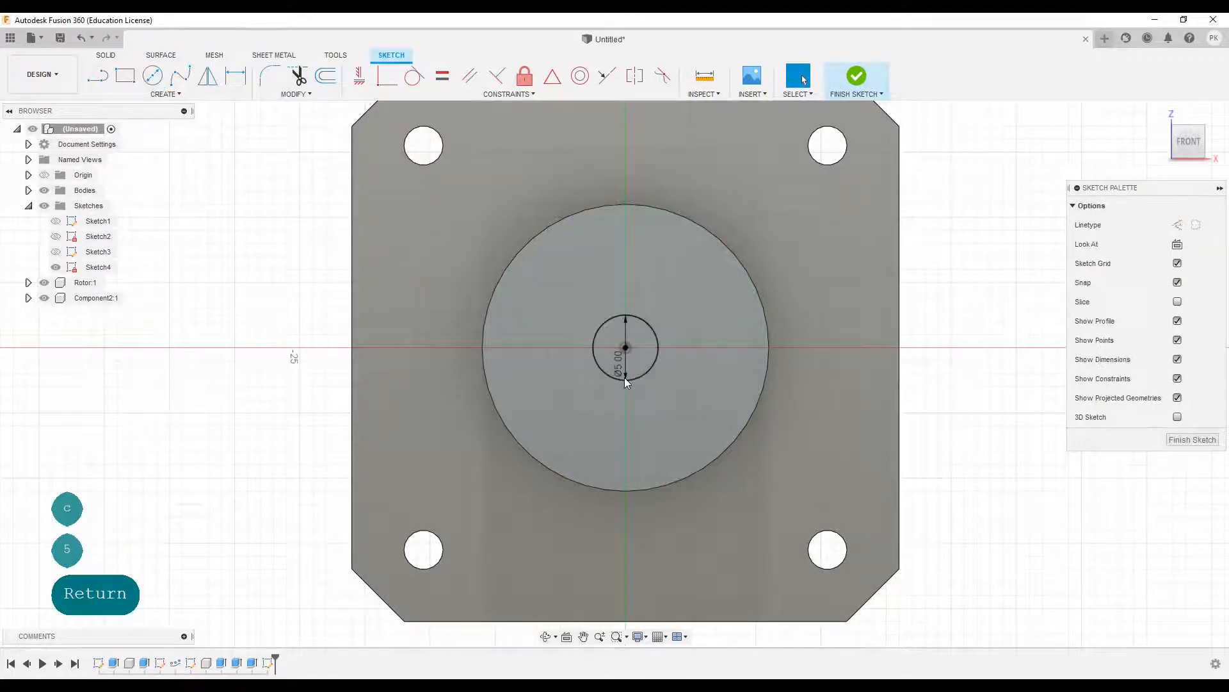
click(856, 76)
- Hide the end plates and set up an extrusion of the 5 mm circle by -40 mm through the rotor, joined to it
key(e)
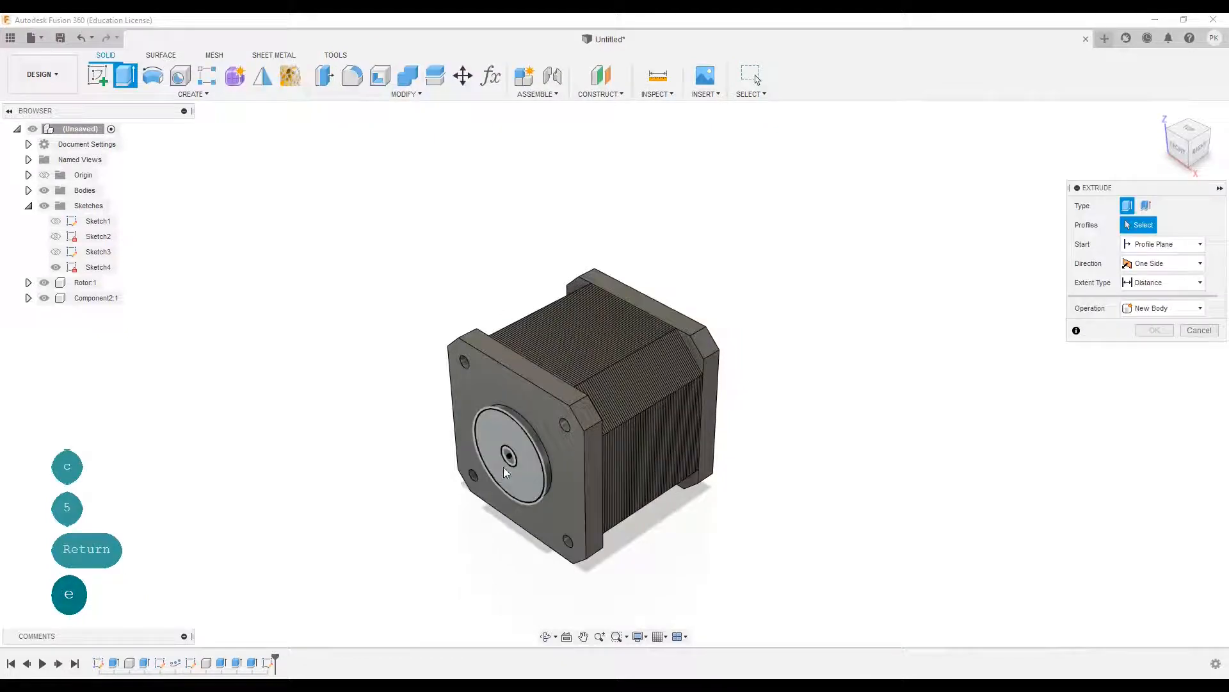
click(45, 299)
drag(504, 457, 774, 363)
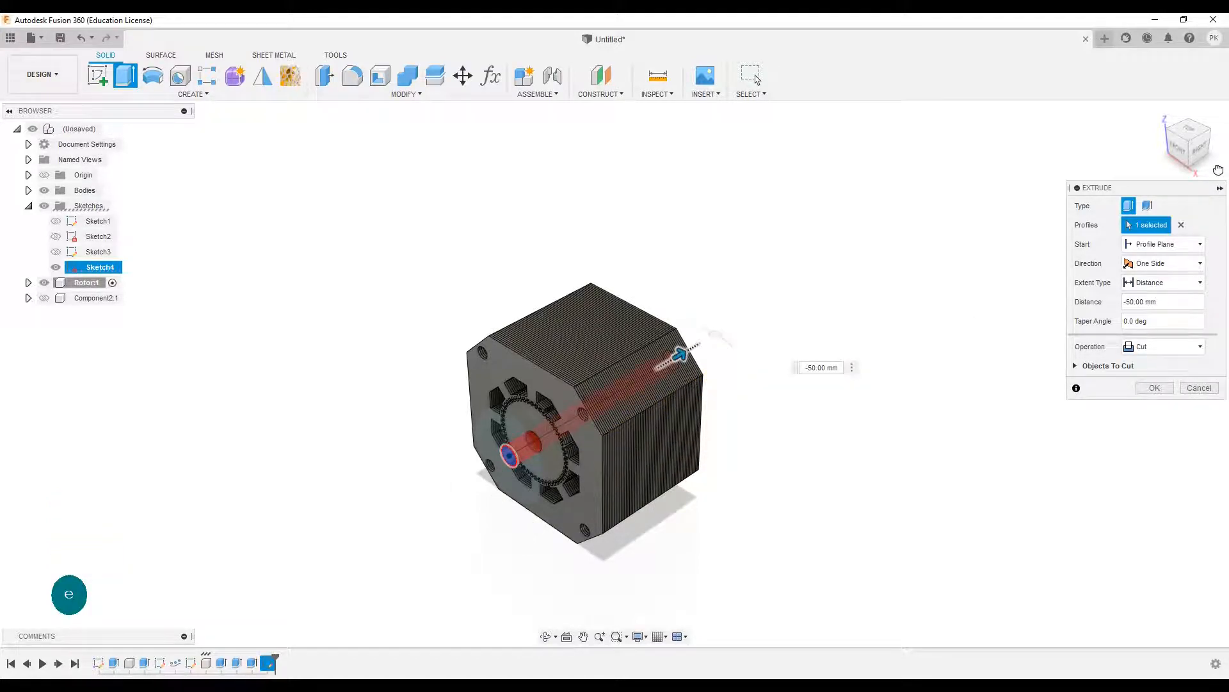
click(1201, 148)
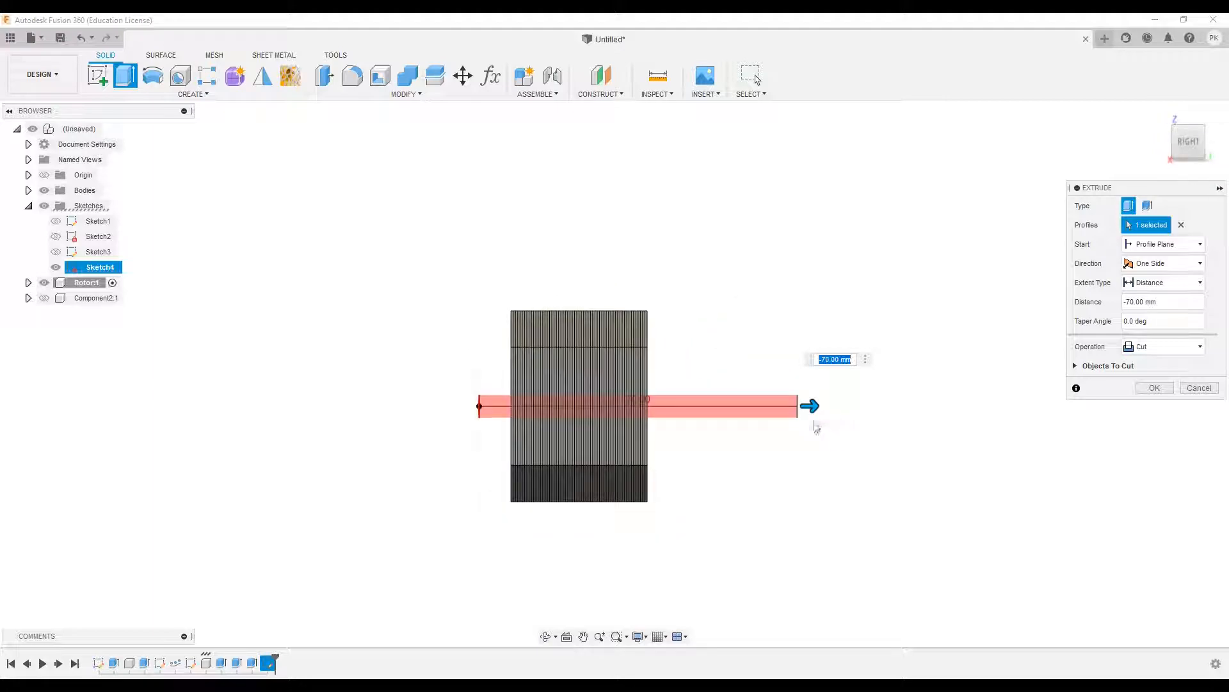
drag(810, 406, 679, 406)
click(1139, 350)
click(1152, 353)
click(1146, 361)
scroll(477, 410, up, 3)
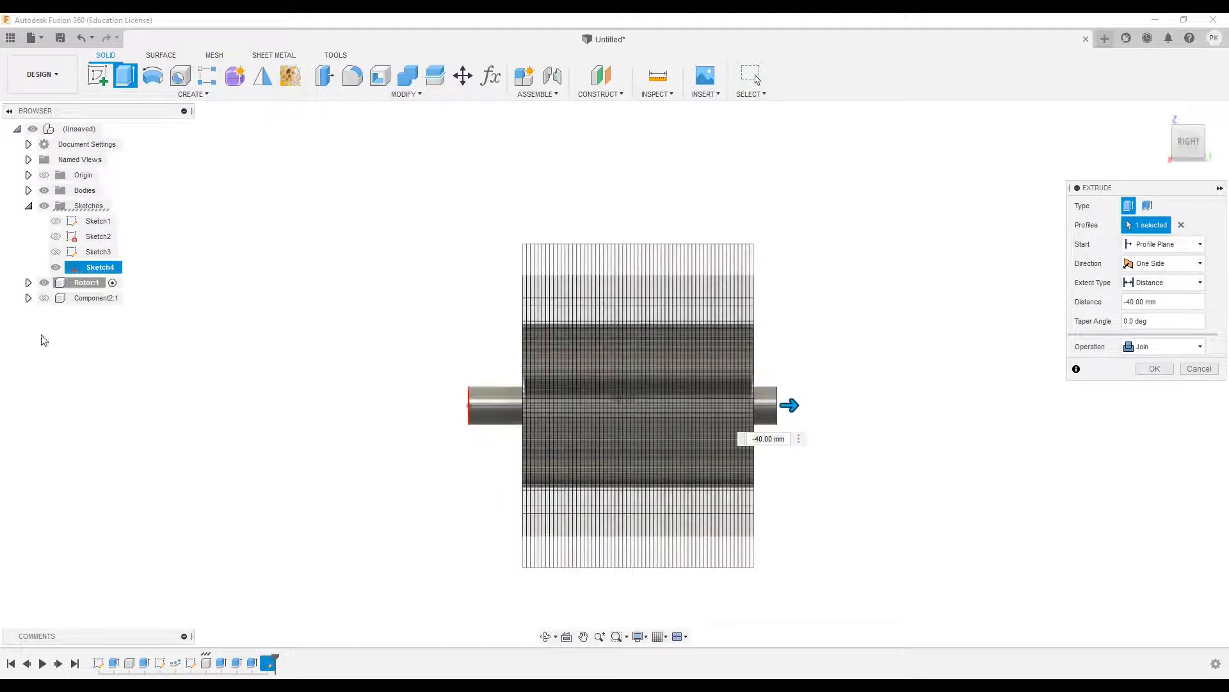
- Hide the stator bodies, set the shaft extrusion to -42 mm and make it two-sided so the shaft also protrudes from the front
click(44, 191)
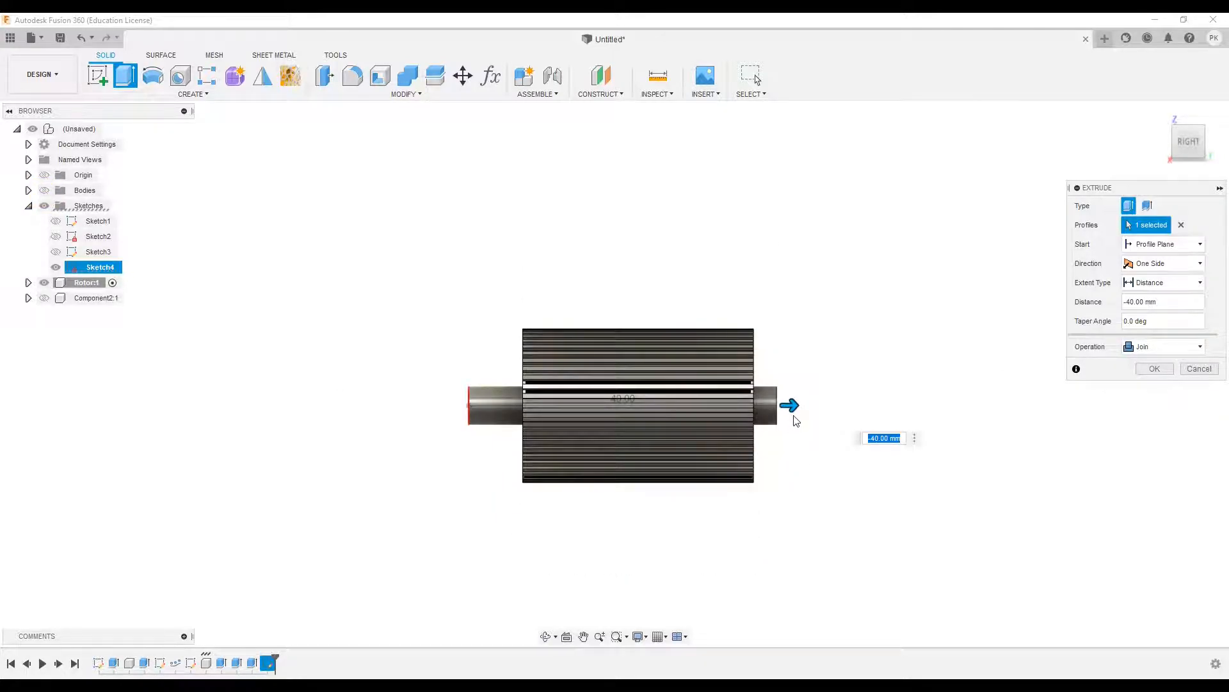
mouse_move(792, 407)
mouse_down()
mouse_move(769, 409)
mouse_move(805, 413)
mouse_up()
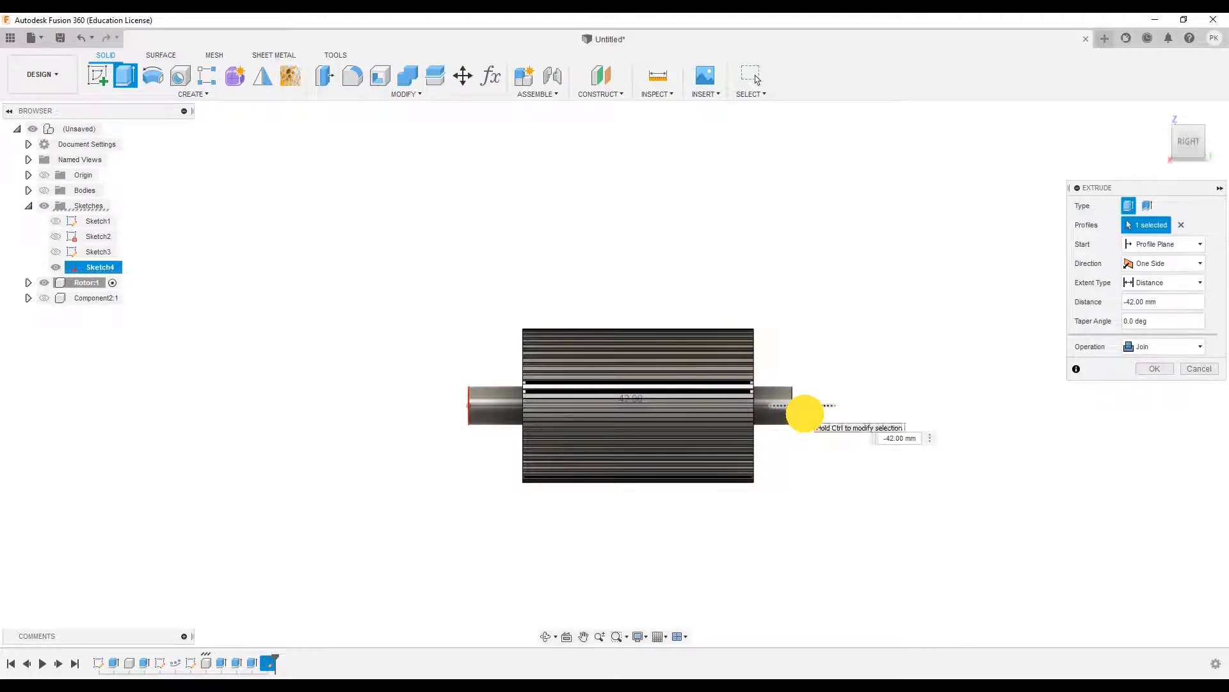
click(1151, 263)
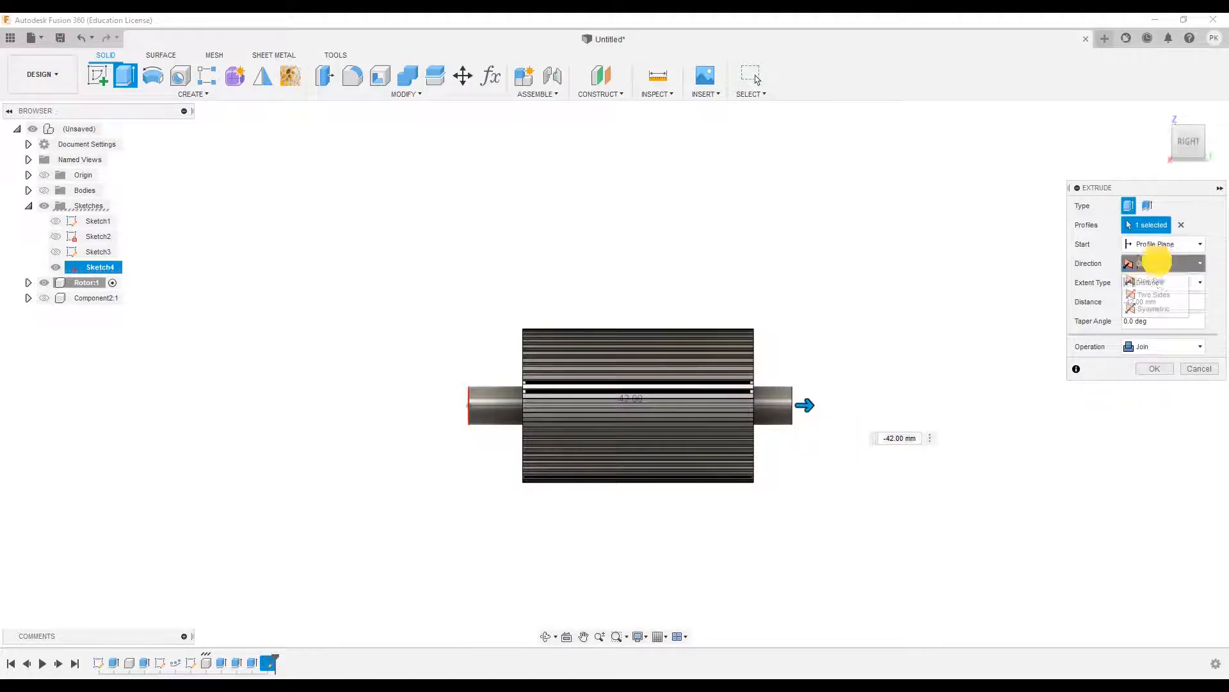
click(1154, 295)
drag(481, 405, 332, 411)
click(1144, 465)
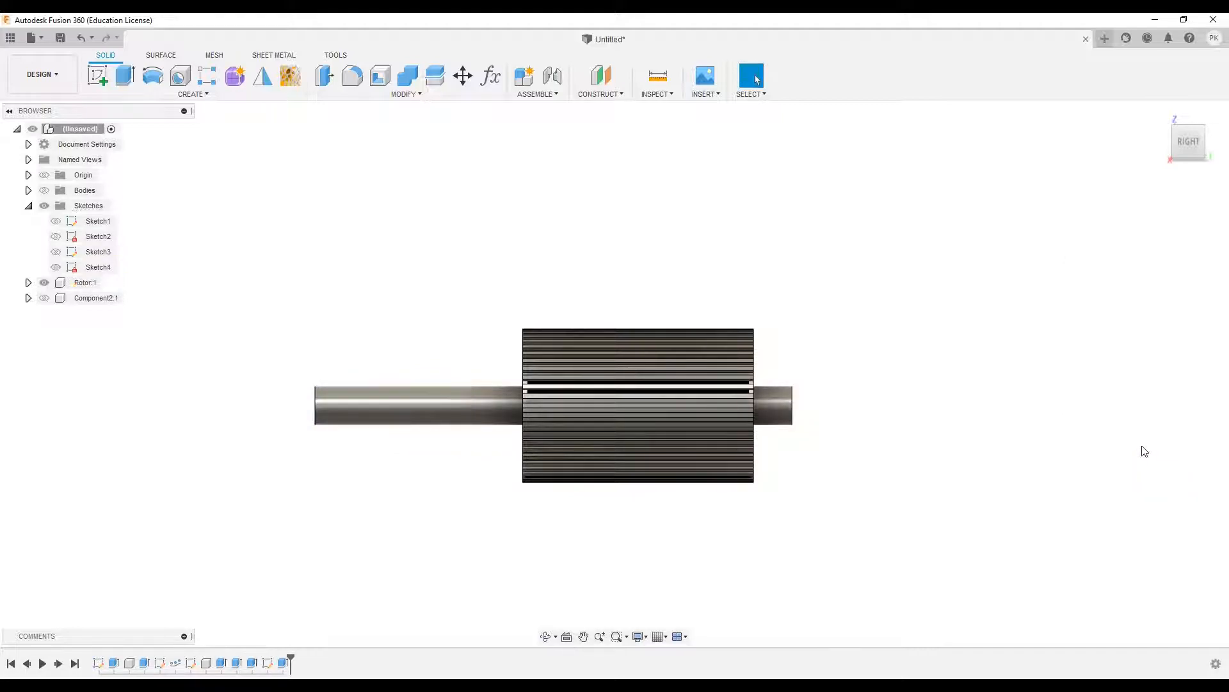
- Show the end plates again and turn the second end plate body into its own component
click(1160, 114)
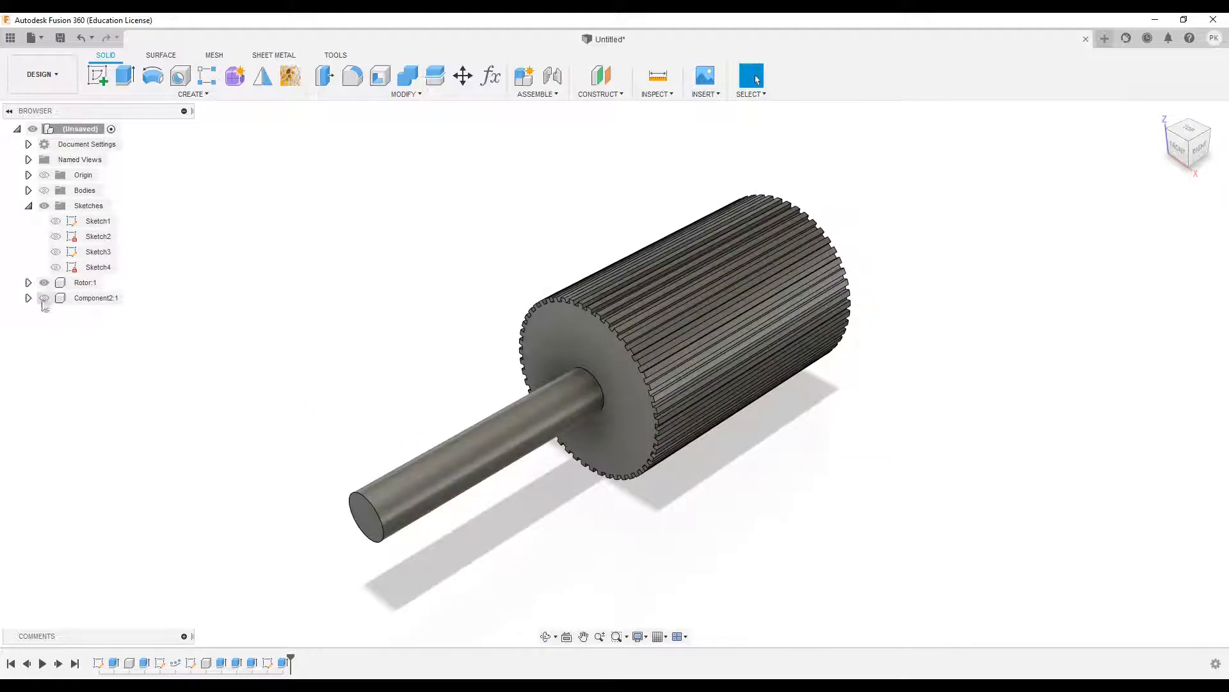
click(45, 298)
click(28, 298)
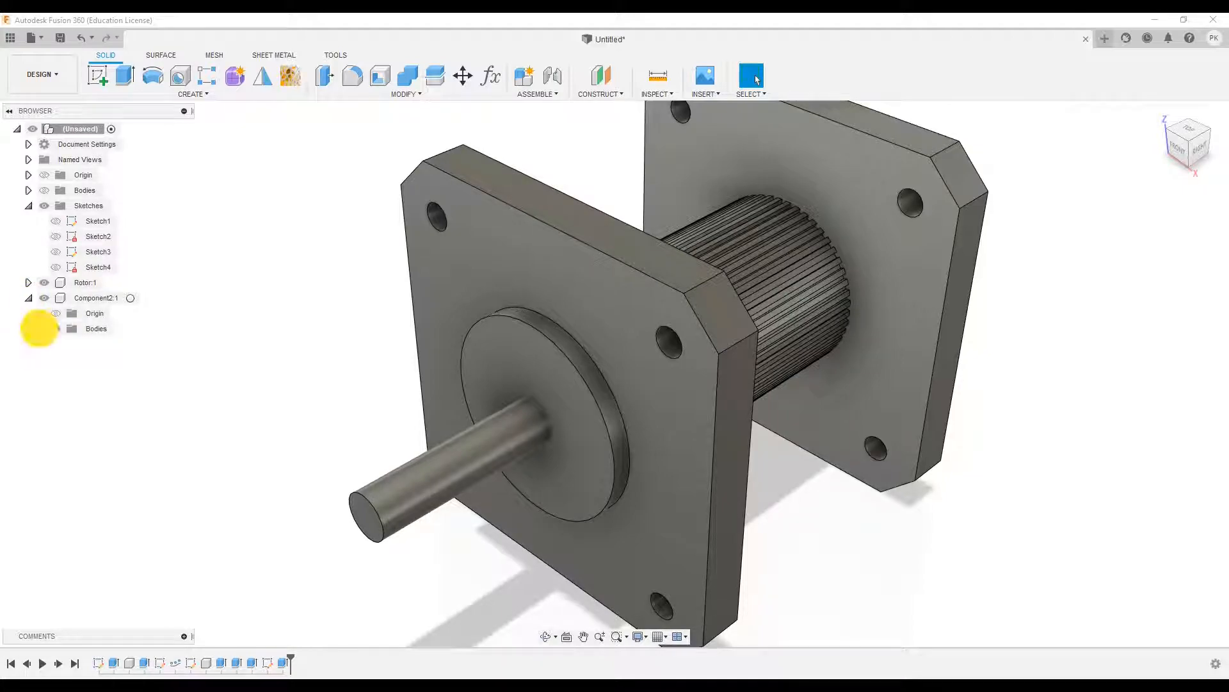
right_click(106, 360)
click(211, 401)
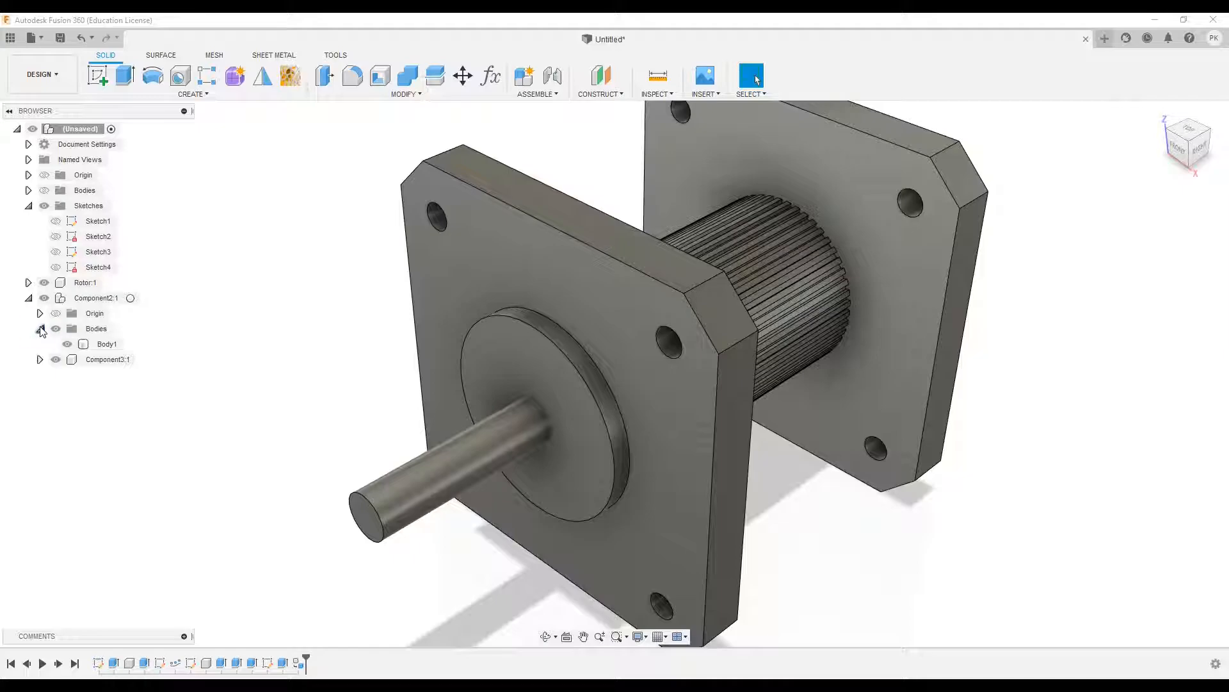
click(40, 329)
click(29, 298)
- Hide the rotor and move the new end plate component out to the top level of the assembly
scroll(1156, 497, down, 3)
shift+middle_drag(1137, 488, 1042, 489)
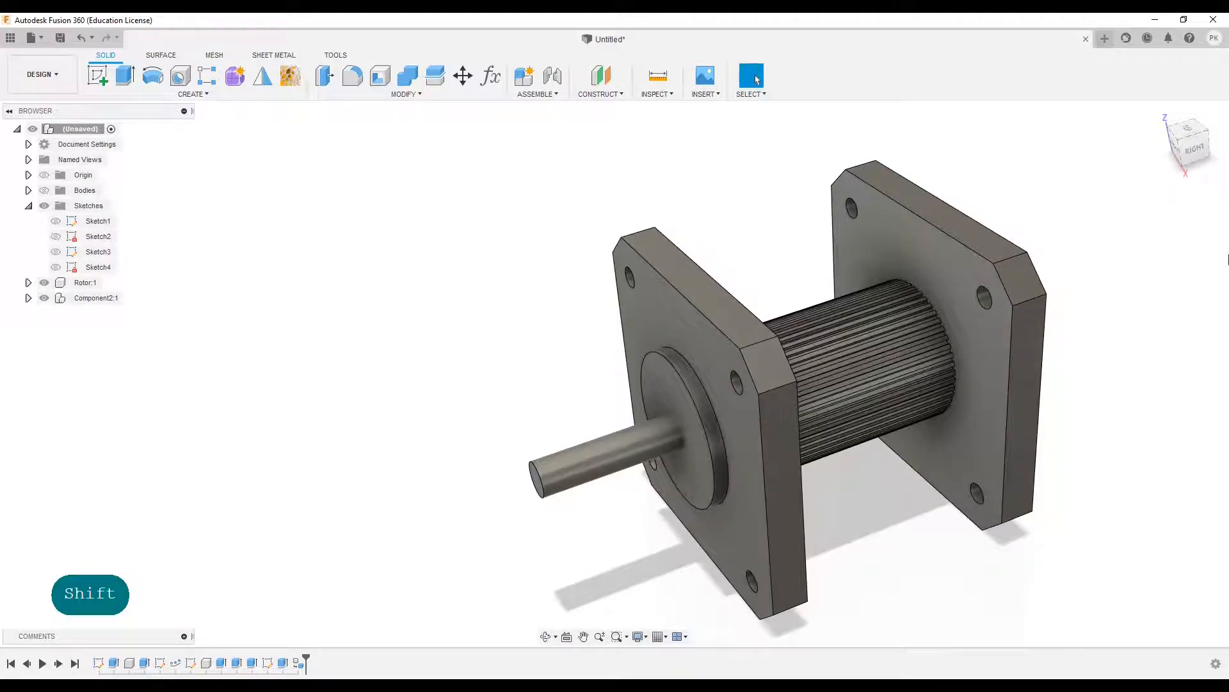
click(44, 283)
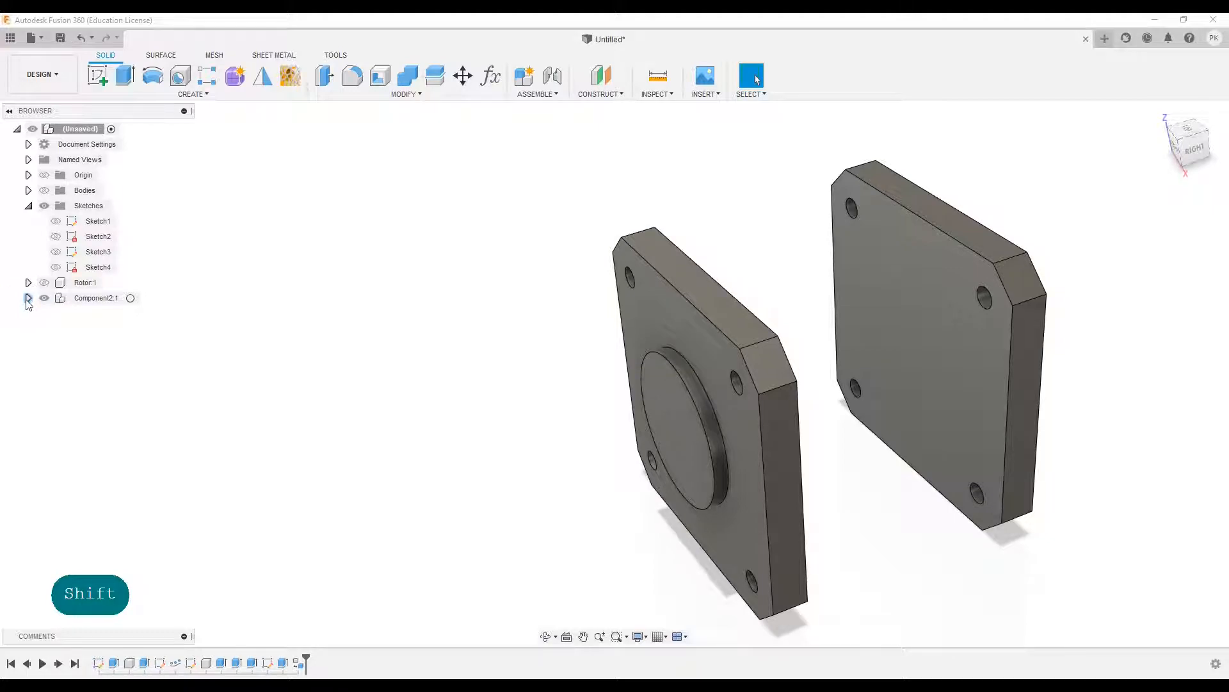
drag(77, 344, 69, 128)
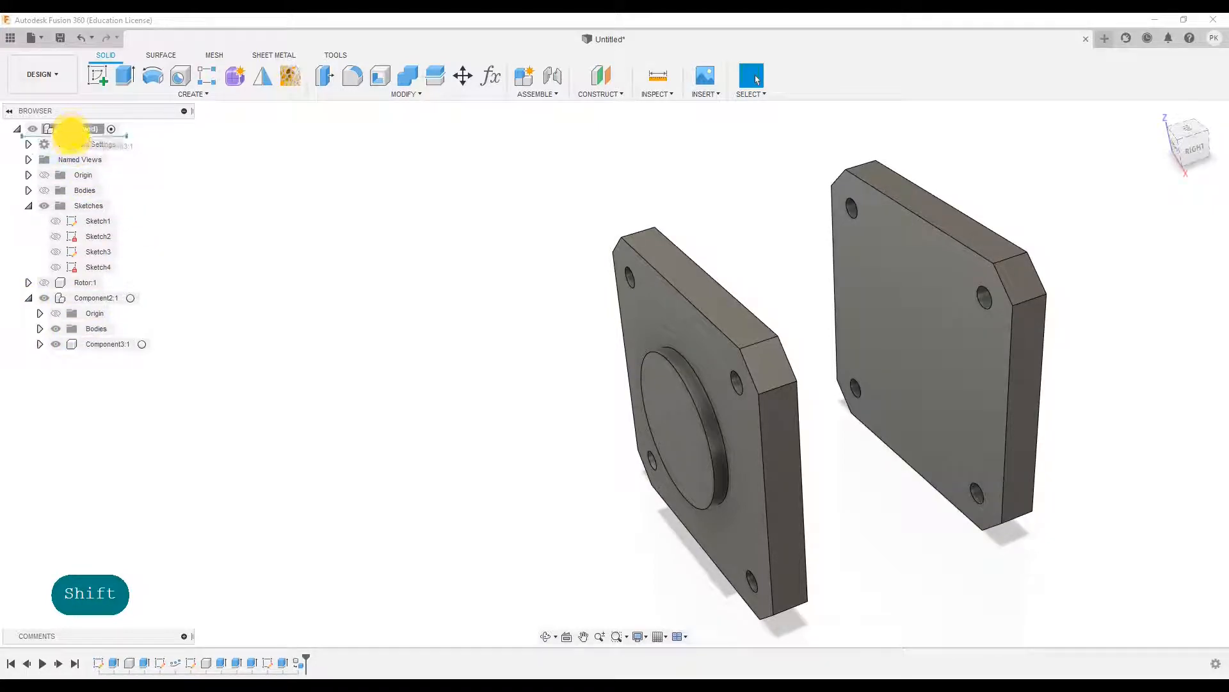
click(29, 298)
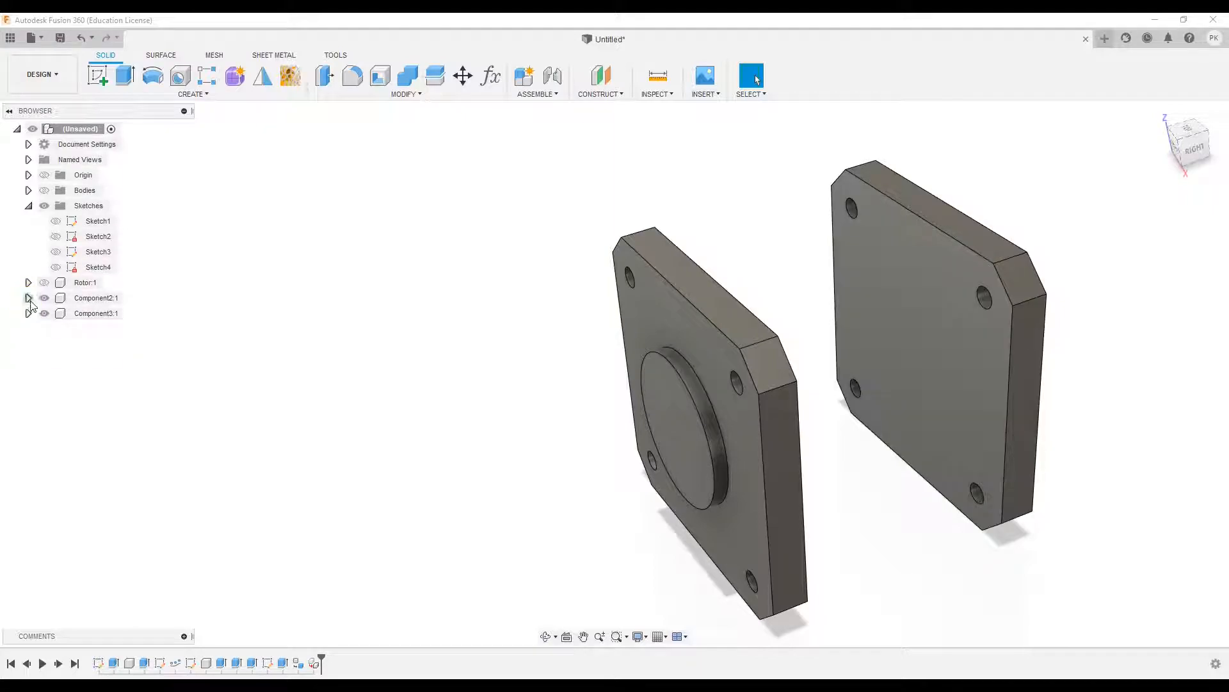
- Show Sketch4 and cut its 5 mm circle through both end plates to make the shaft holes
click(690, 463)
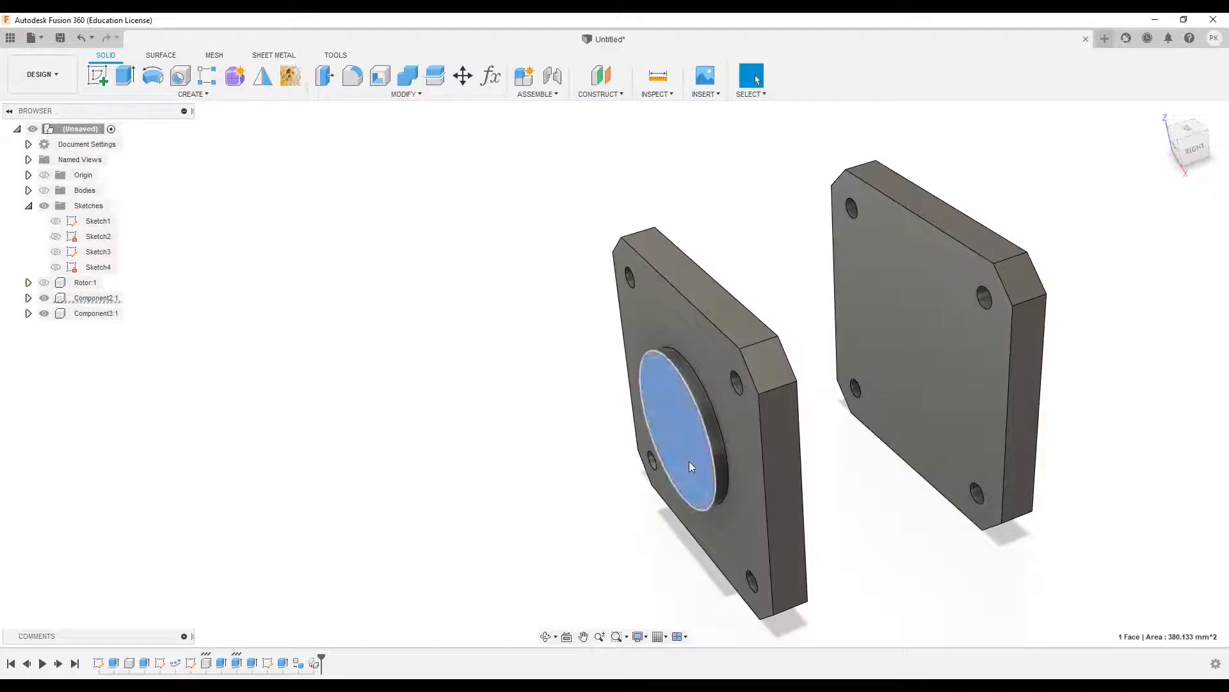
click(28, 206)
click(29, 205)
click(56, 267)
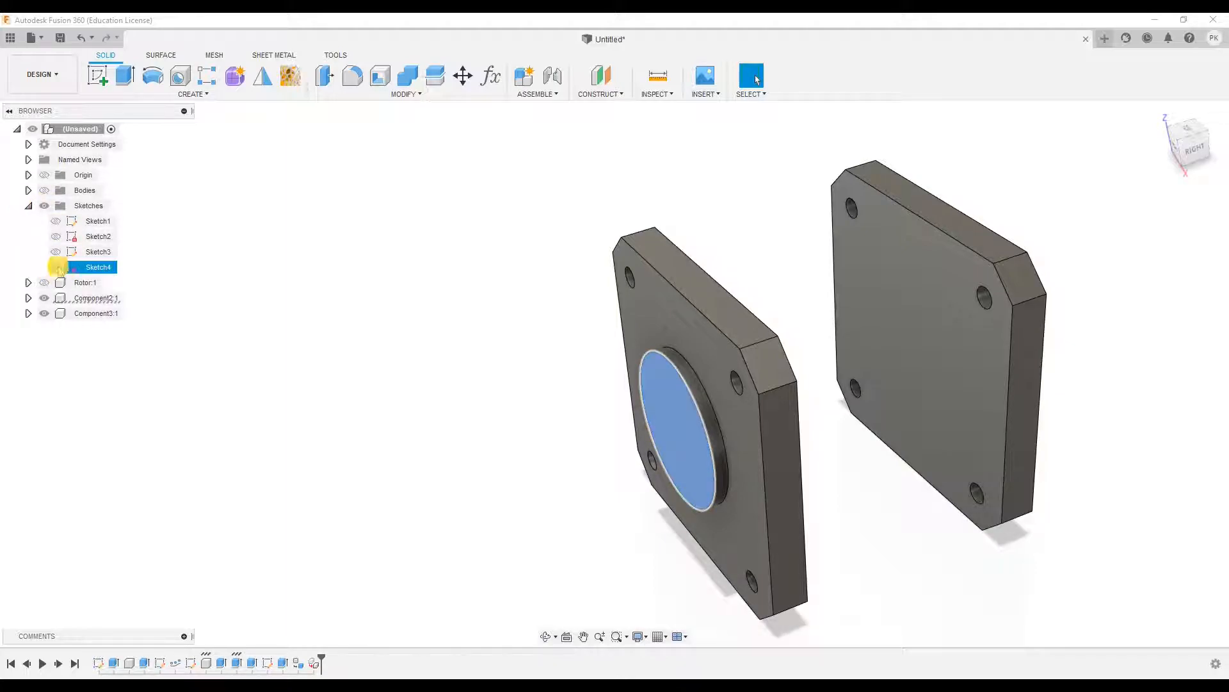
key(e)
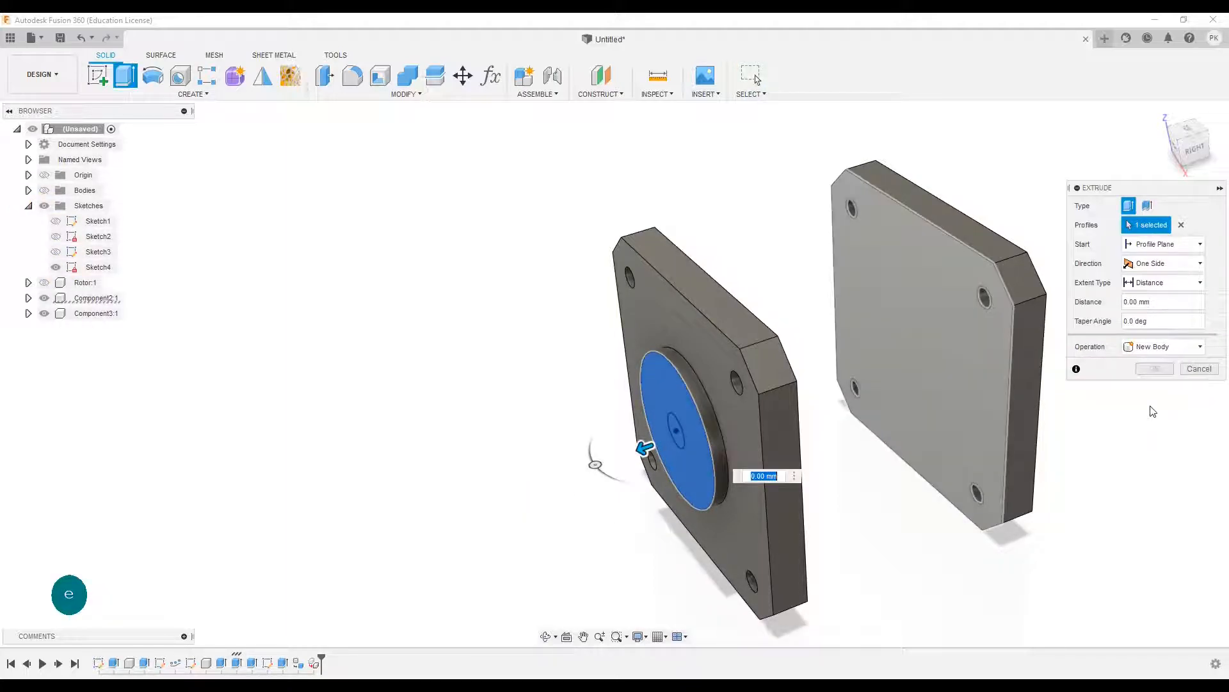
click(652, 465)
click(676, 430)
drag(663, 355, 1012, 350)
click(1154, 388)
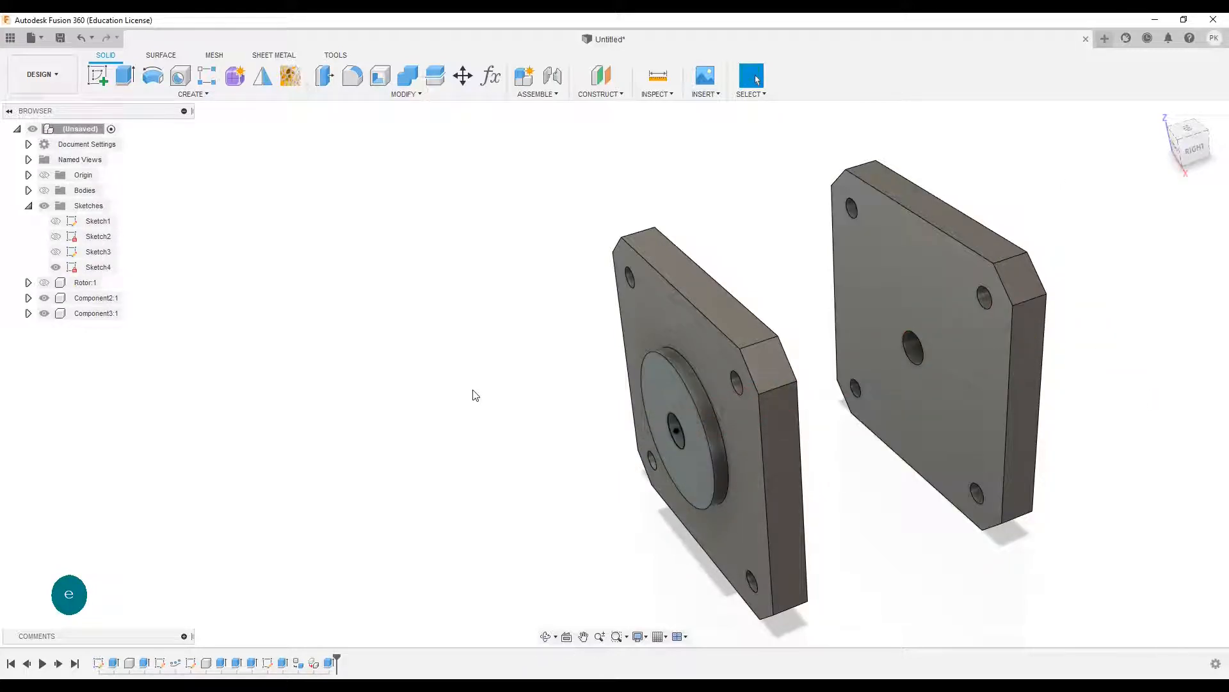
- Show the rotor and stator bodies again and hide Sketch4
click(57, 284)
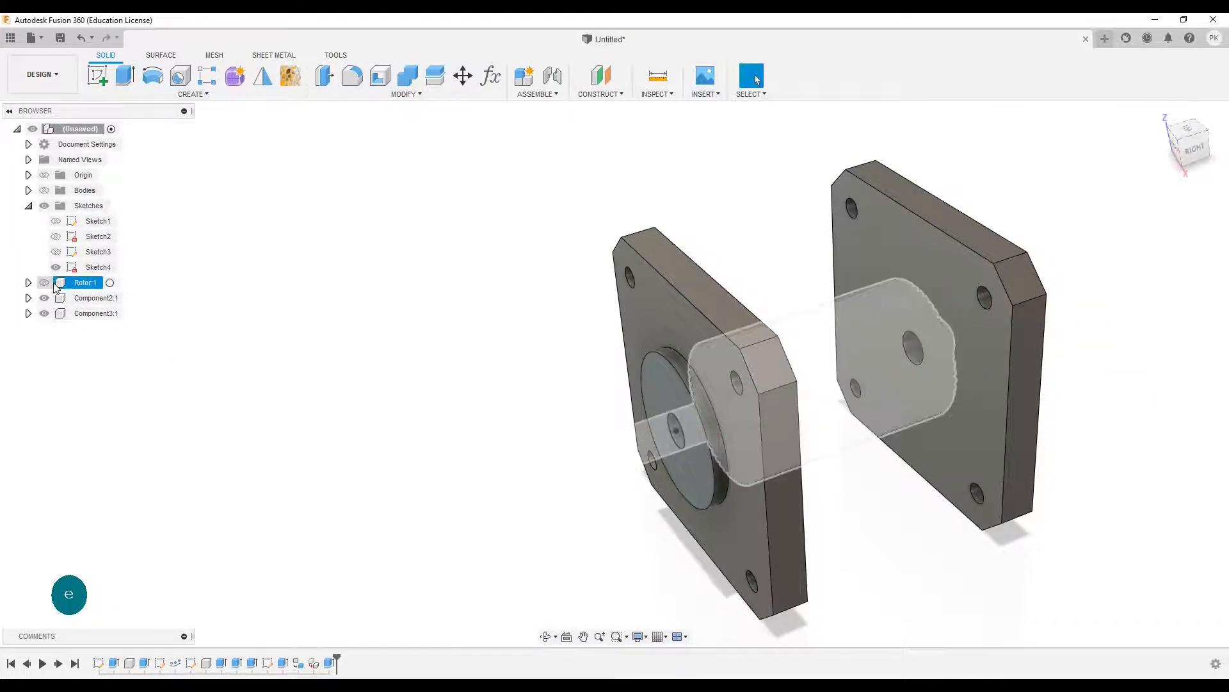
click(44, 282)
click(28, 206)
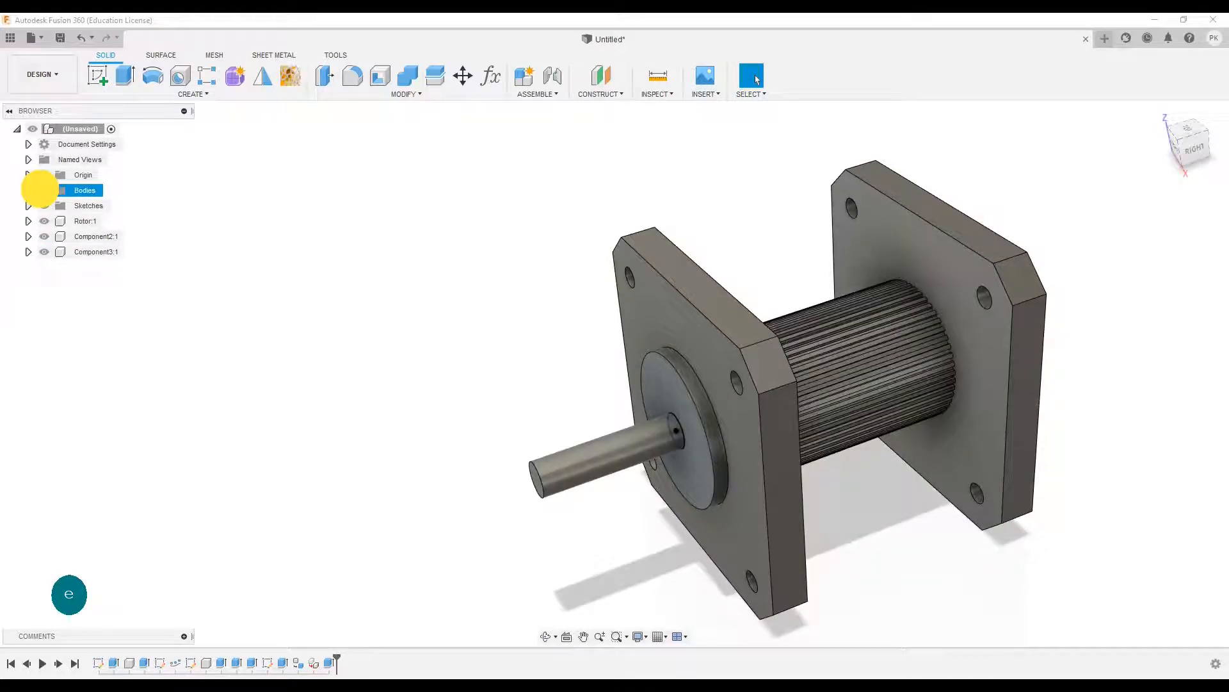
click(44, 190)
scroll(1123, 456, down, 2)
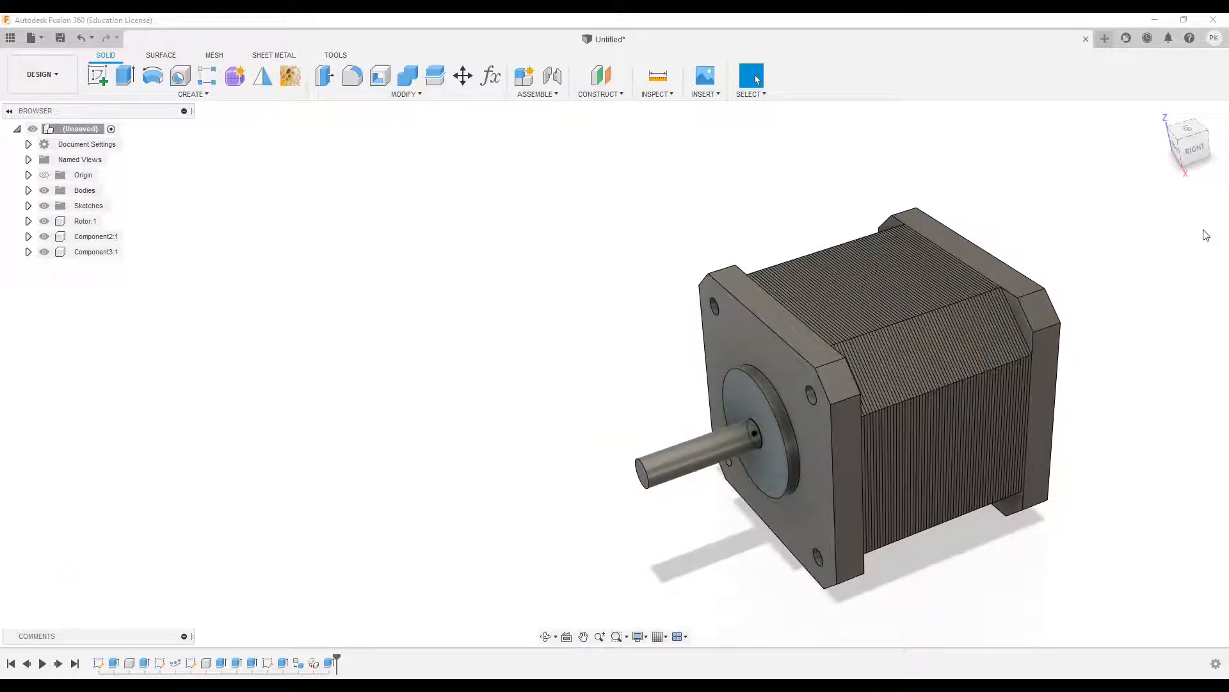
click(28, 205)
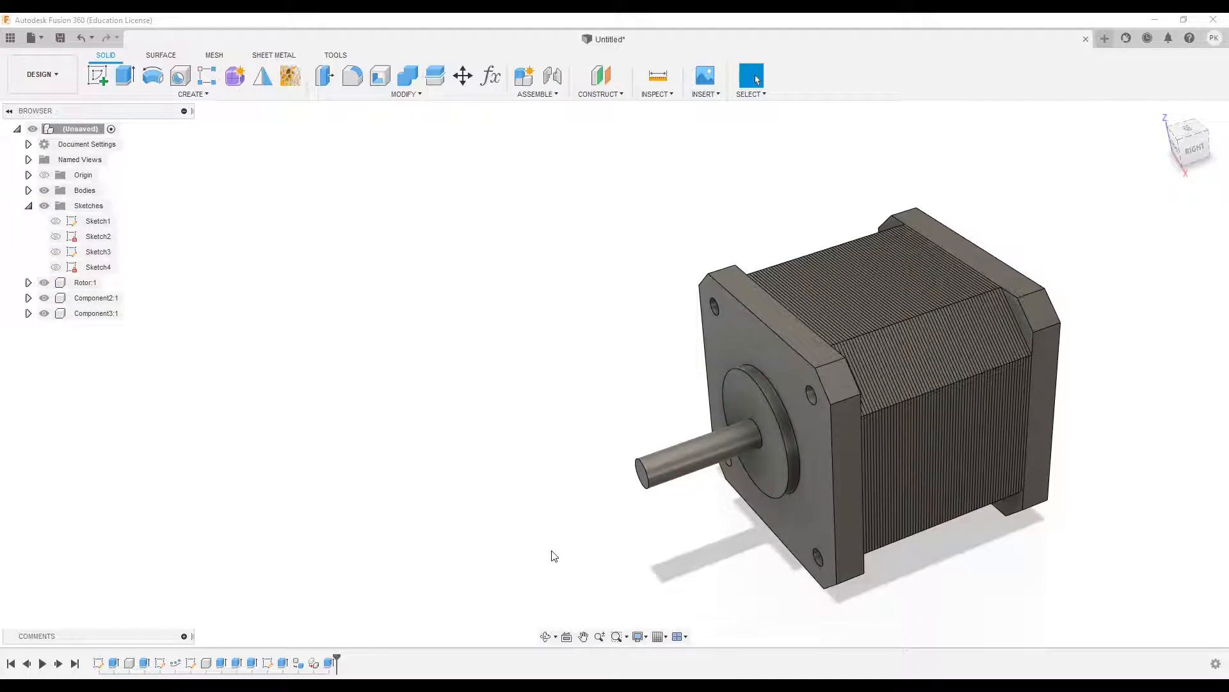
- Start a sketch on the shaft's end face and draw a vertical construction line across its full diameter
mouse_move(553, 552)
shift+middle_down()
mouse_move(604, 532)
mouse_move(605, 517)
shift+middle_up()
click(97, 76)
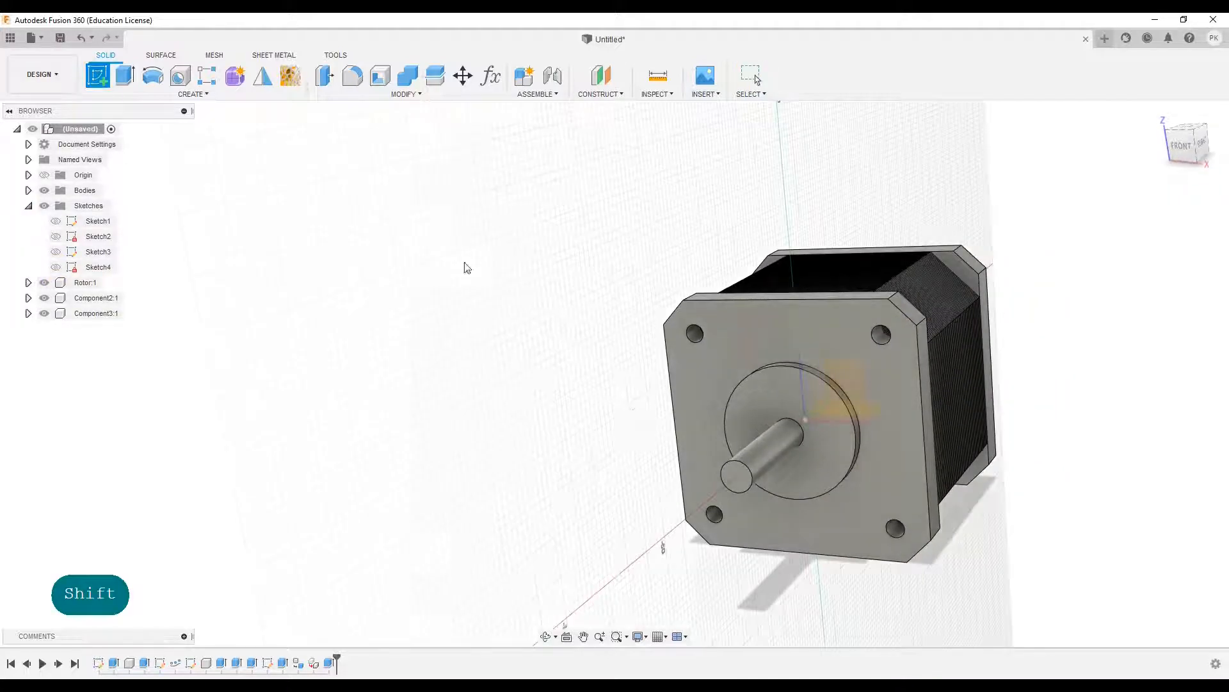
click(738, 477)
scroll(616, 372, up, 5)
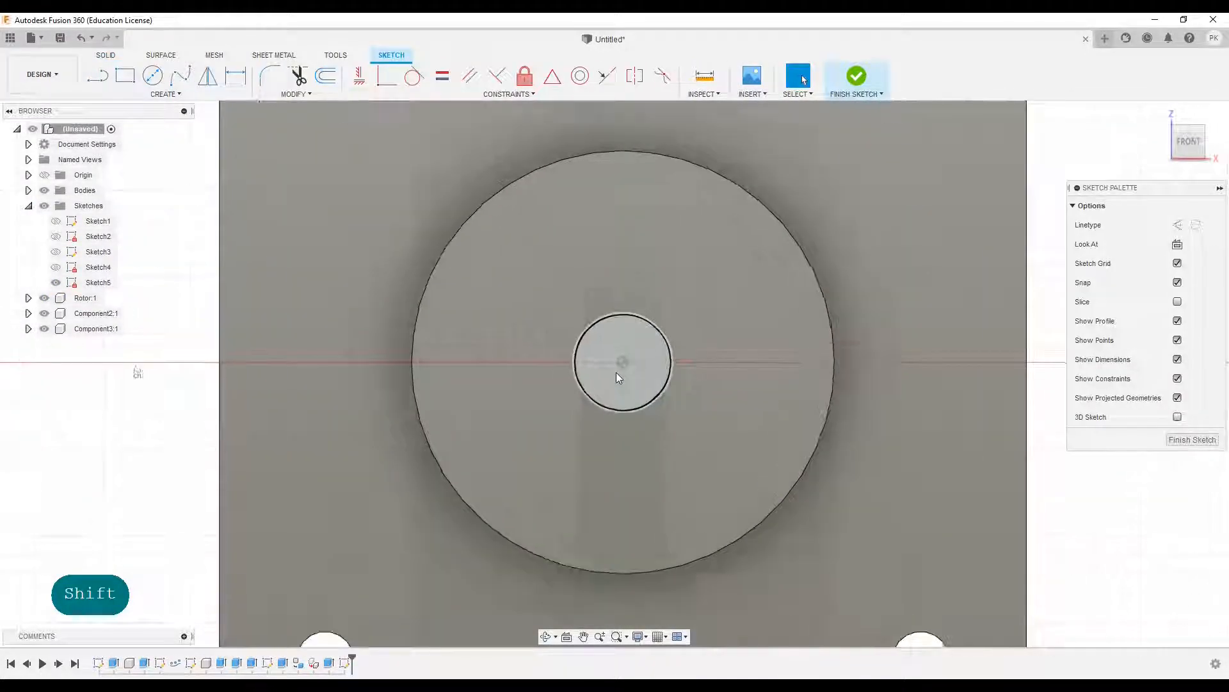
scroll(616, 376, up, 1)
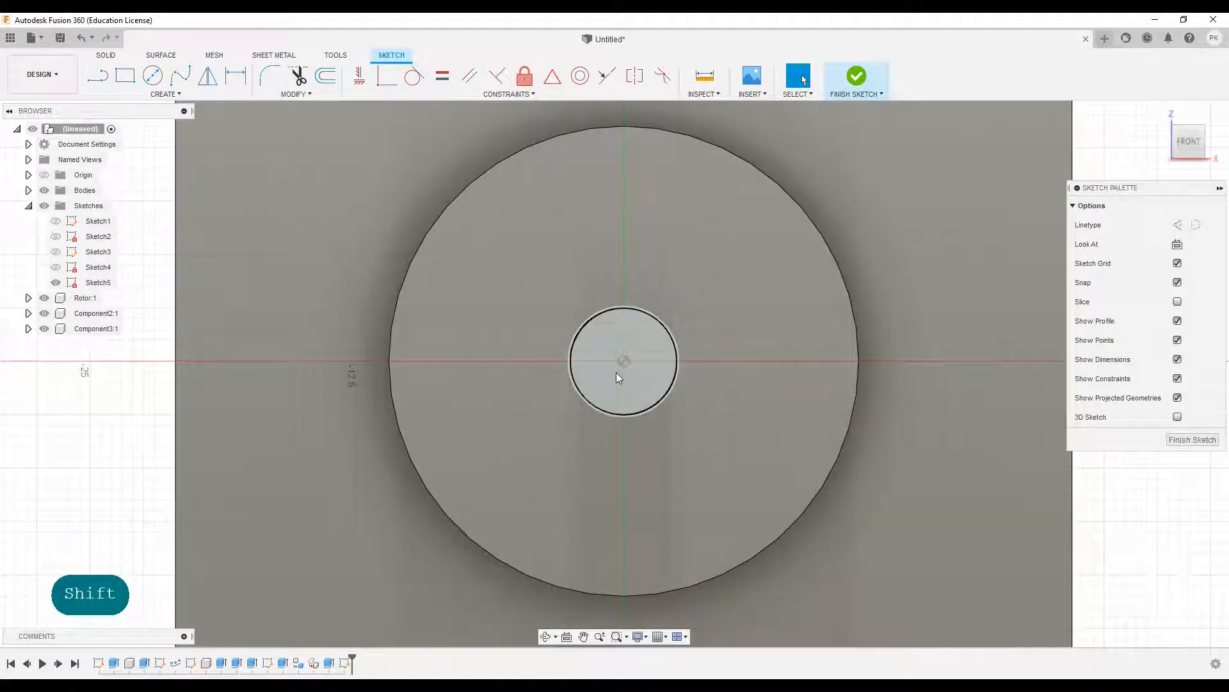
key(l)
click(625, 310)
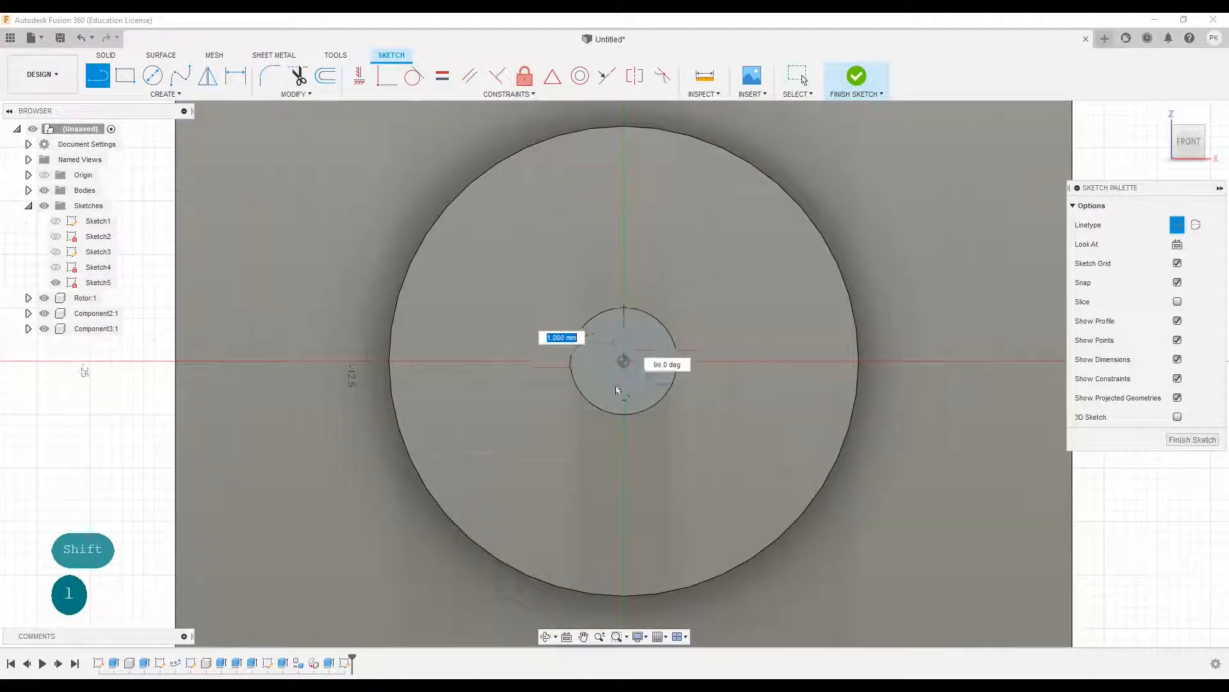
click(624, 414)
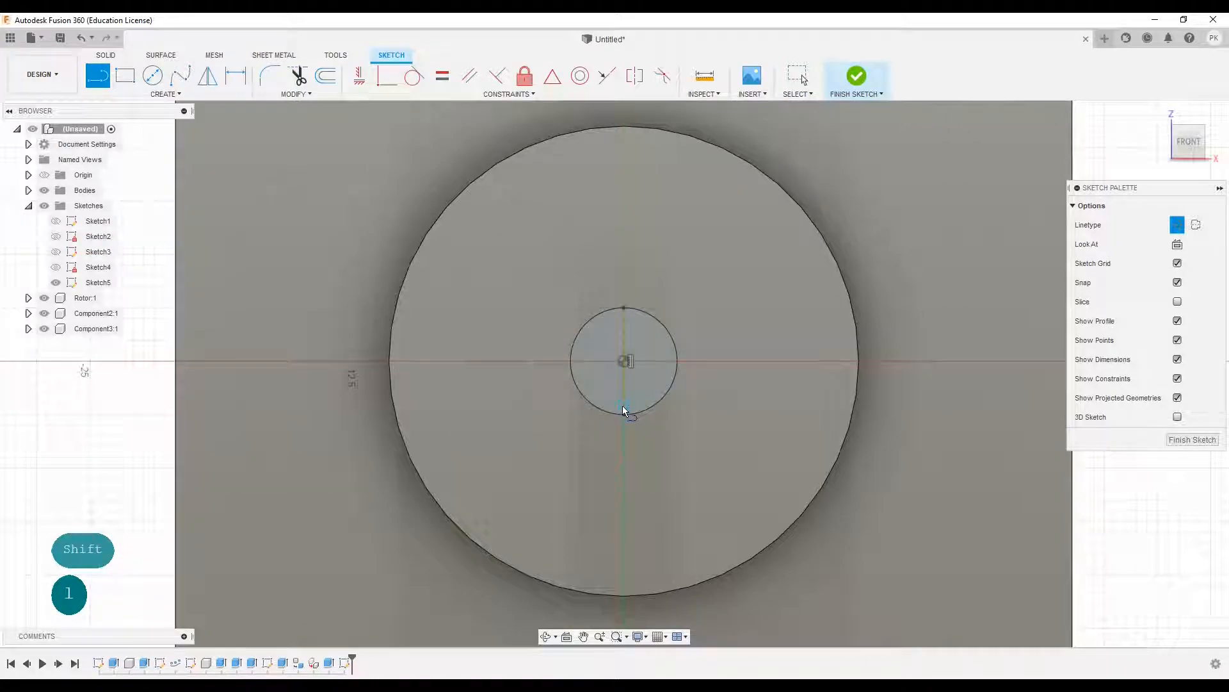
scroll(624, 411, up, 2)
- Place a sketch point on the construction line and dimension it 4.5 mm from the line's lower end
click(166, 94)
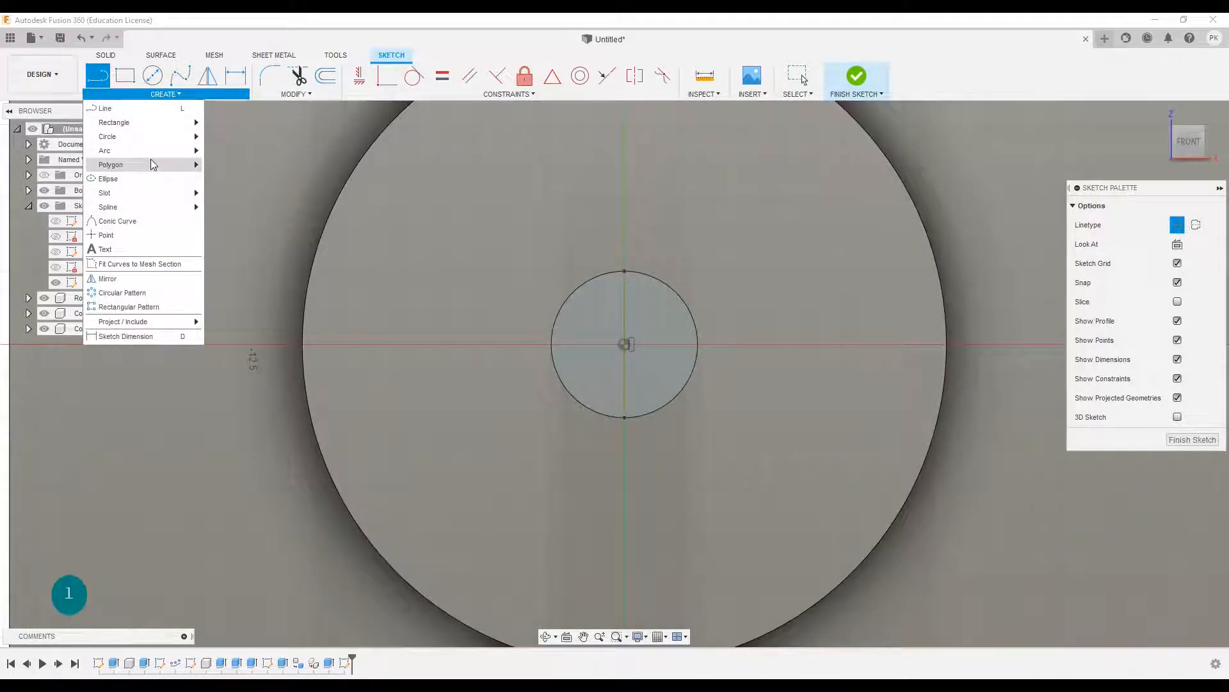
click(237, 165)
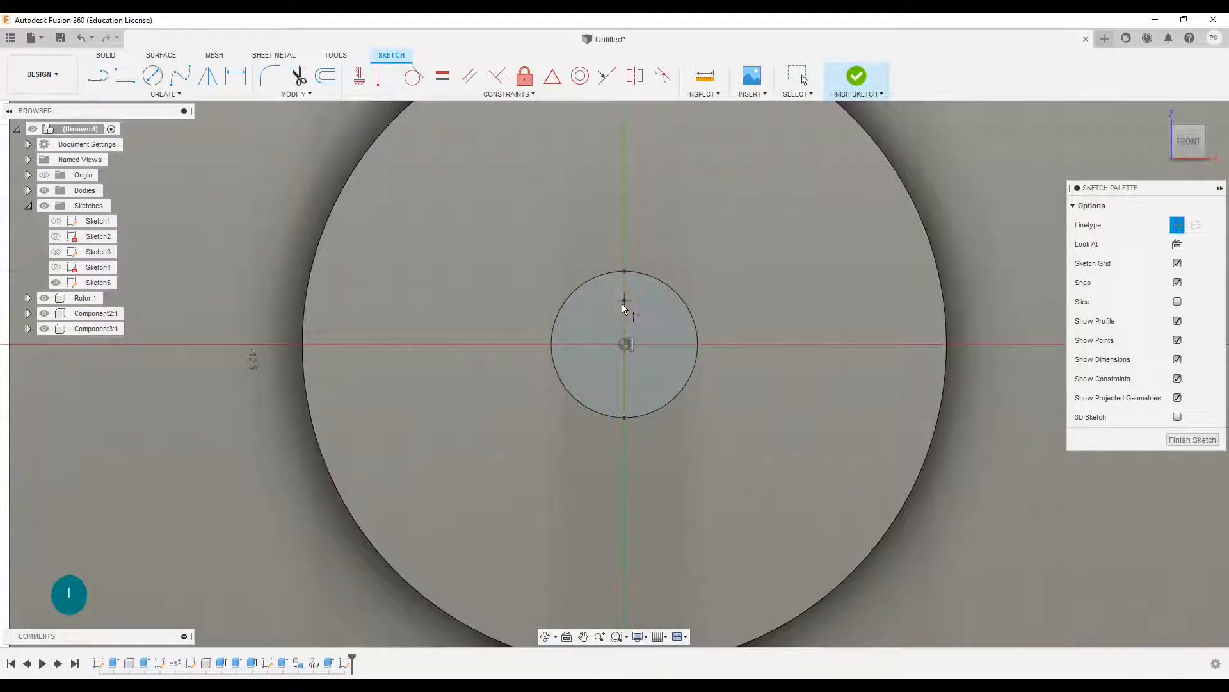
key(d)
click(624, 299)
click(625, 417)
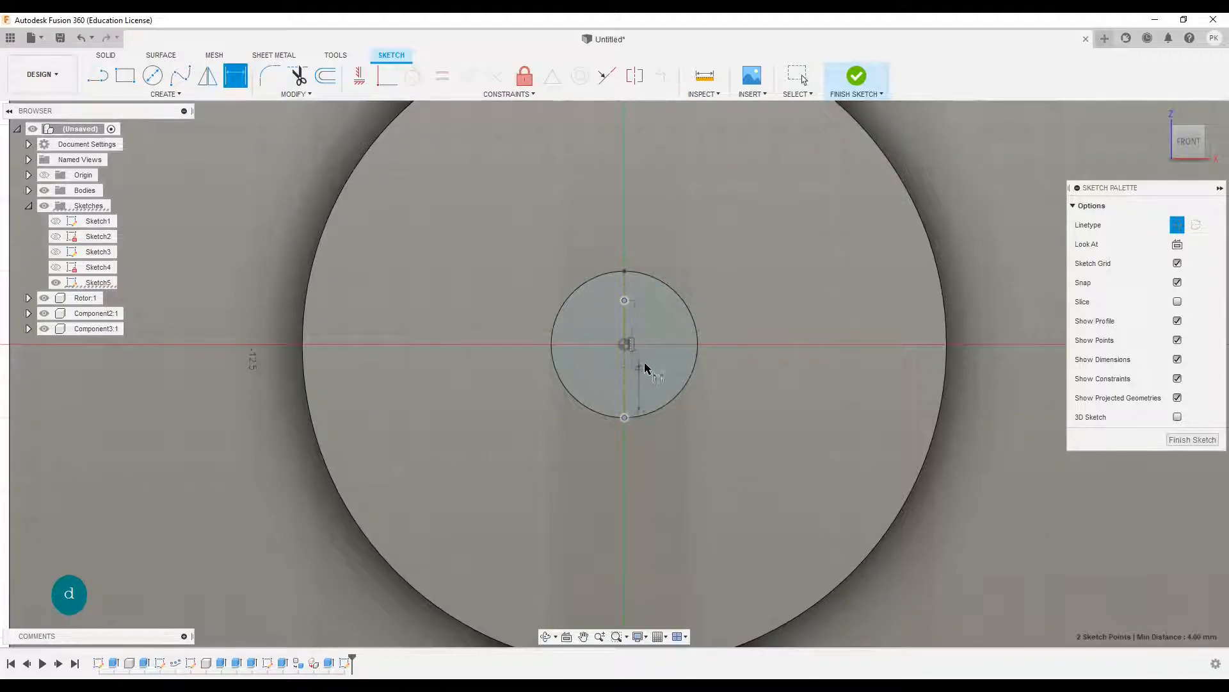
click(653, 363)
text(4.5)
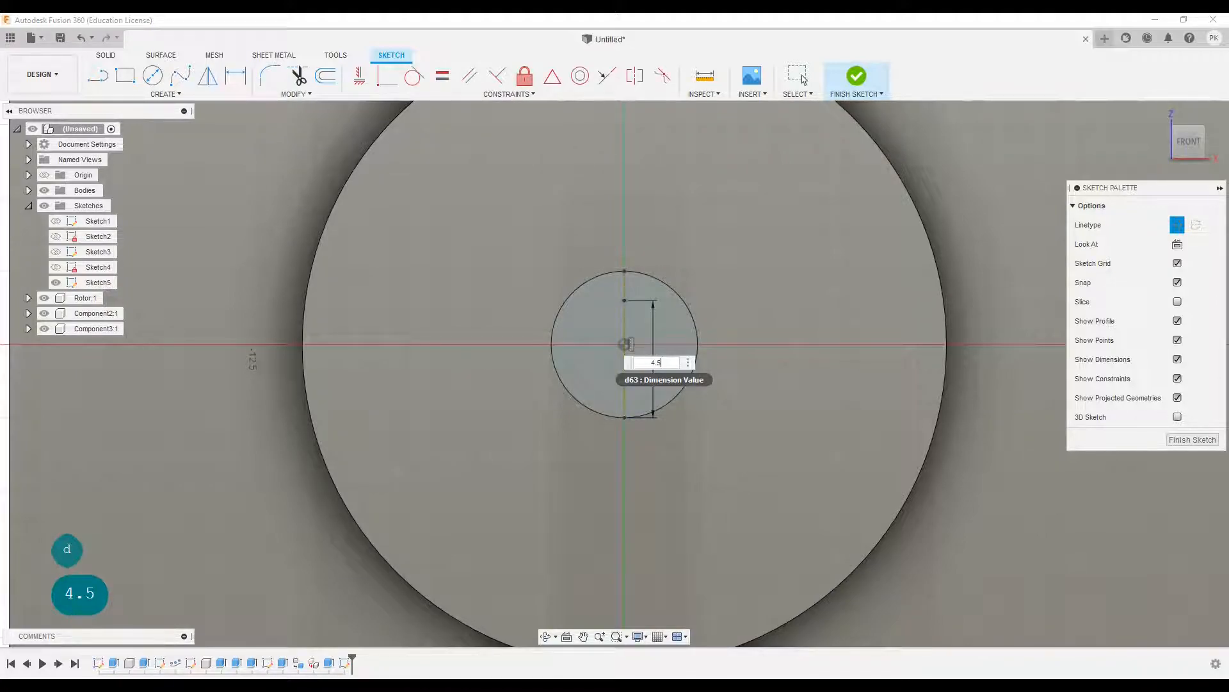
key(Return)
- Draw a solid horizontal line through the point to both sides of the shaft circle and finish the sketch
scroll(627, 291, up, 4)
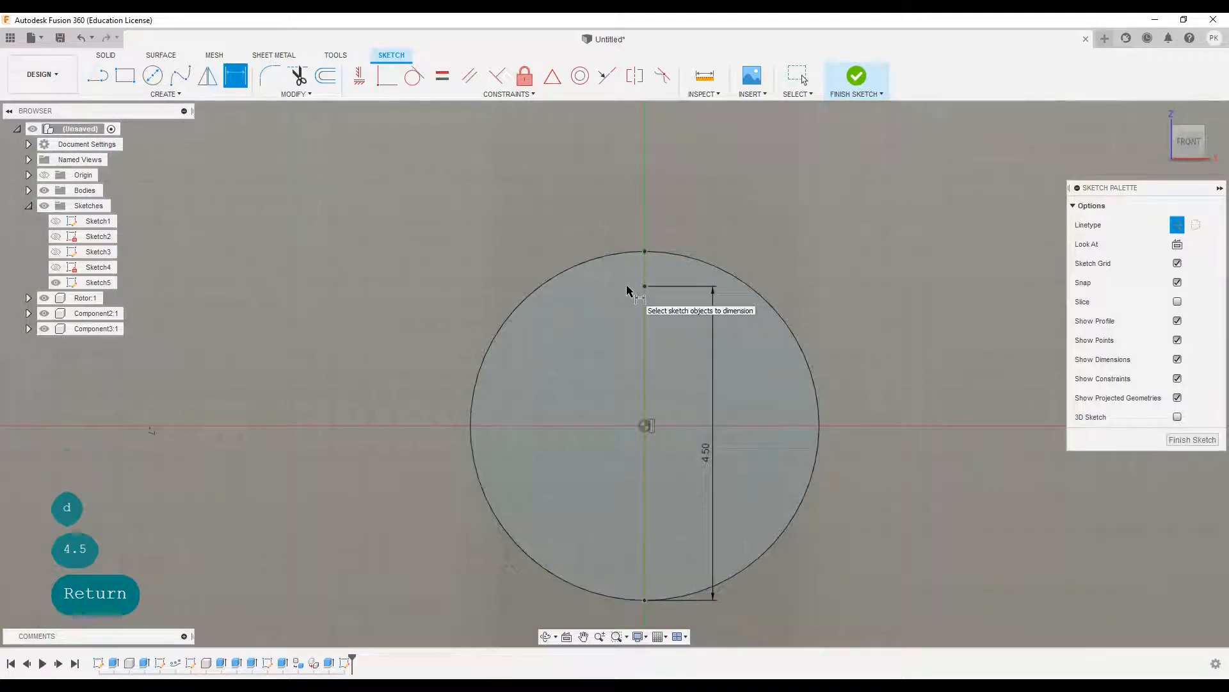
key(l)
click(1177, 225)
click(644, 286)
click(749, 286)
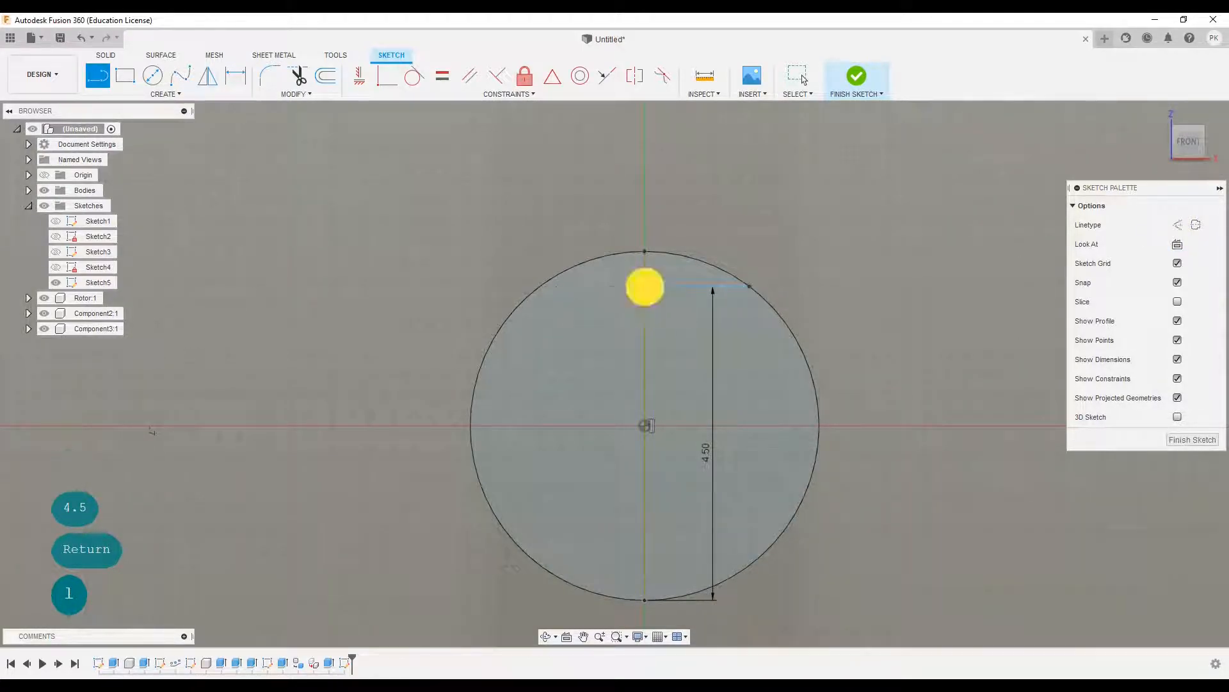
click(540, 286)
click(869, 84)
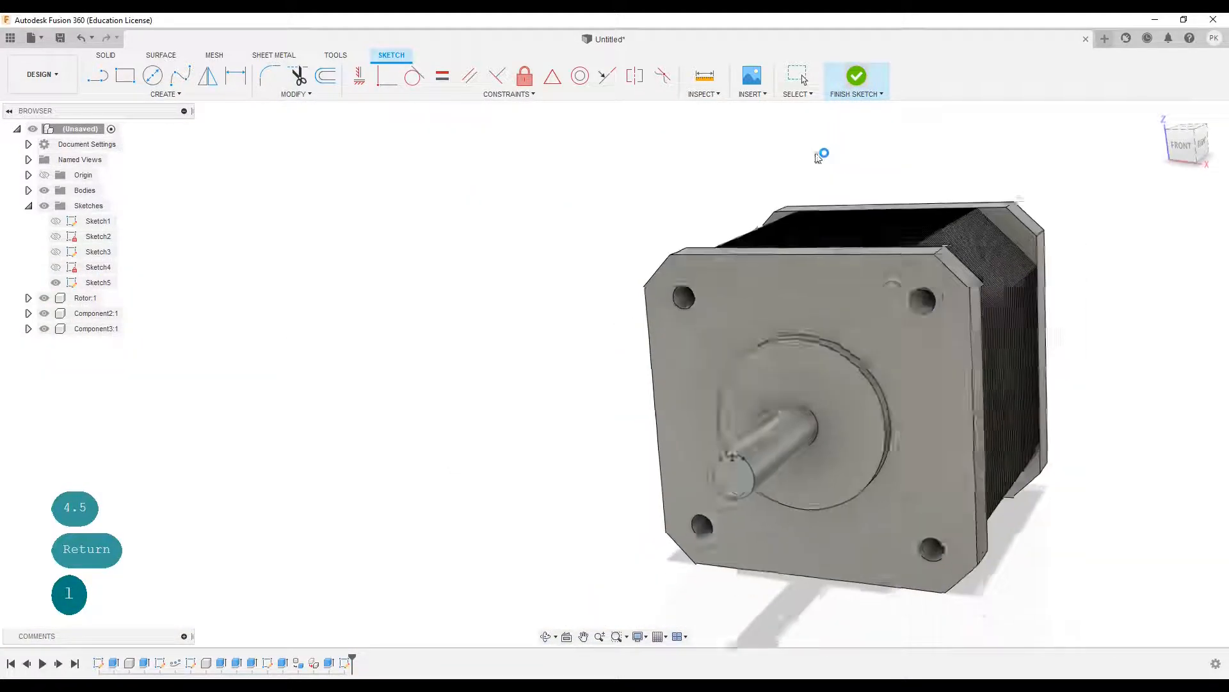
- Cut the small segment above the horizontal line along the protruding shaft with Extrude to form a flat
scroll(730, 459, up, 5)
key(e)
click(747, 460)
drag(744, 457, 859, 359)
click(1160, 388)
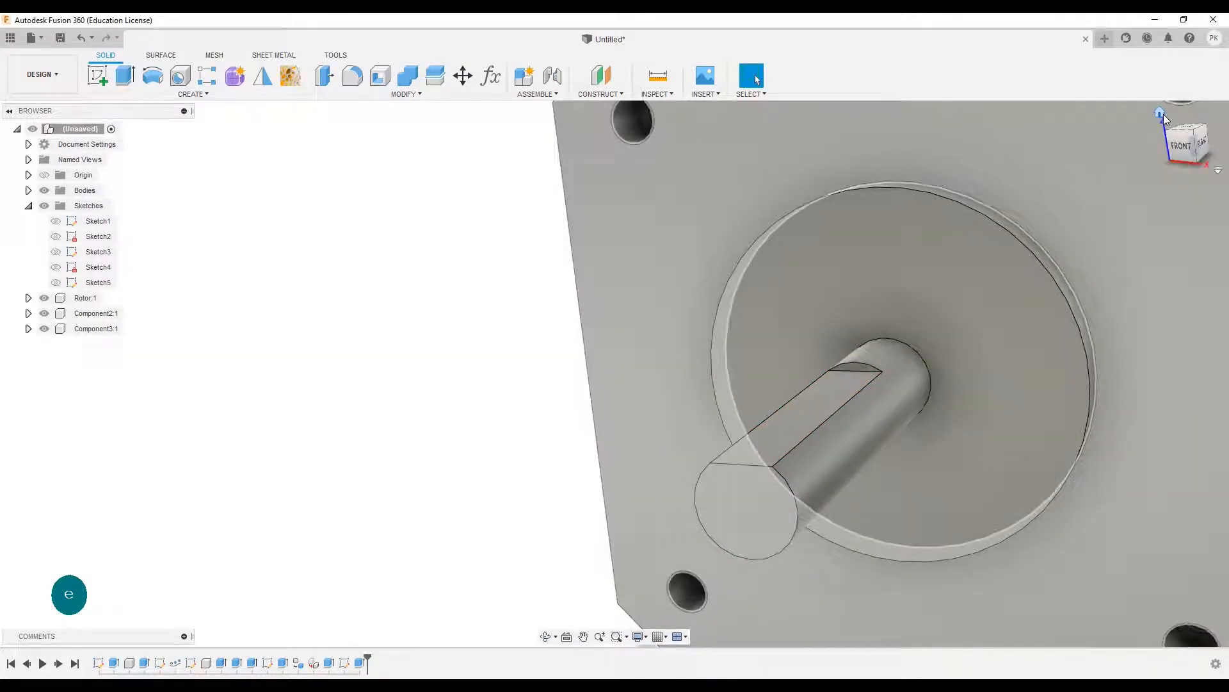
click(1161, 115)
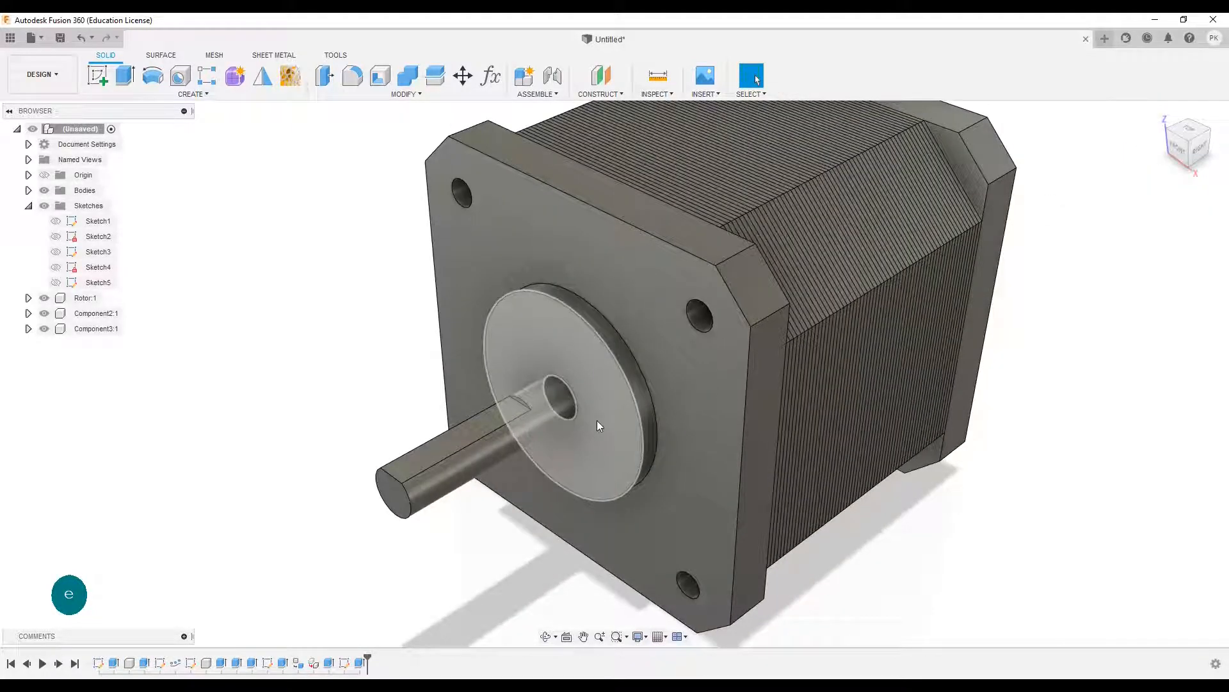
- Fillet the outer circular edge of the raised boss on the front end plate
key(f)
click(641, 420)
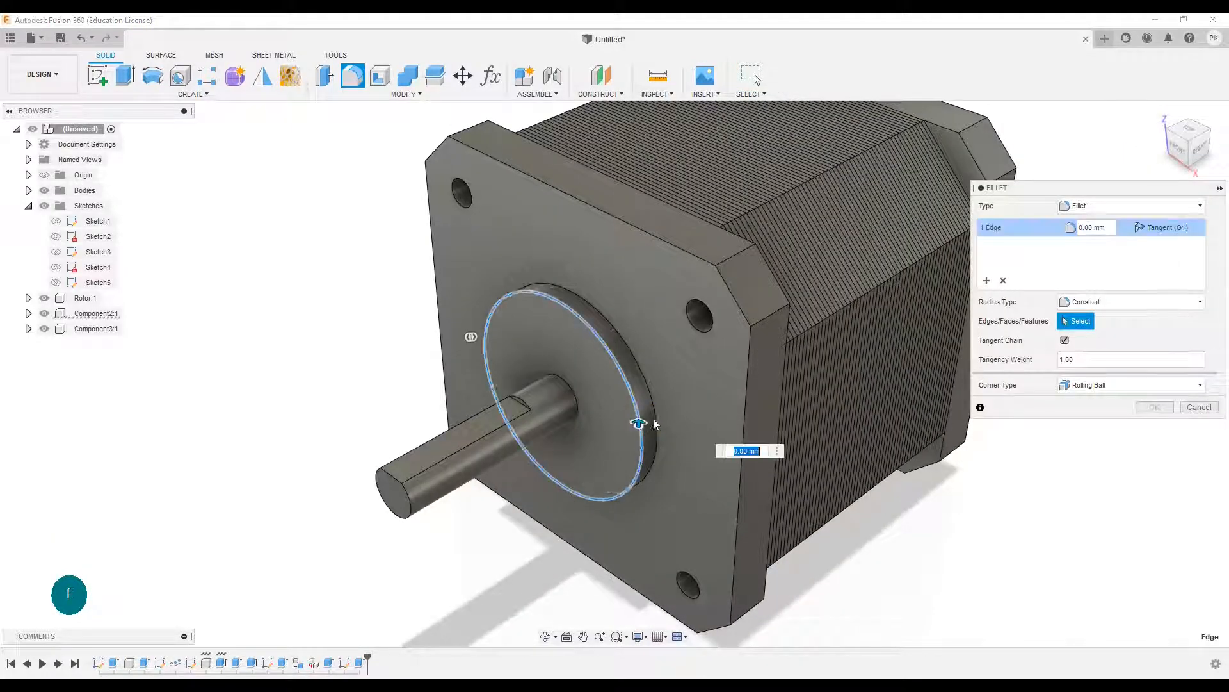
scroll(652, 420, up, 2)
scroll(652, 419, up, 5)
drag(681, 410, 776, 406)
click(1159, 408)
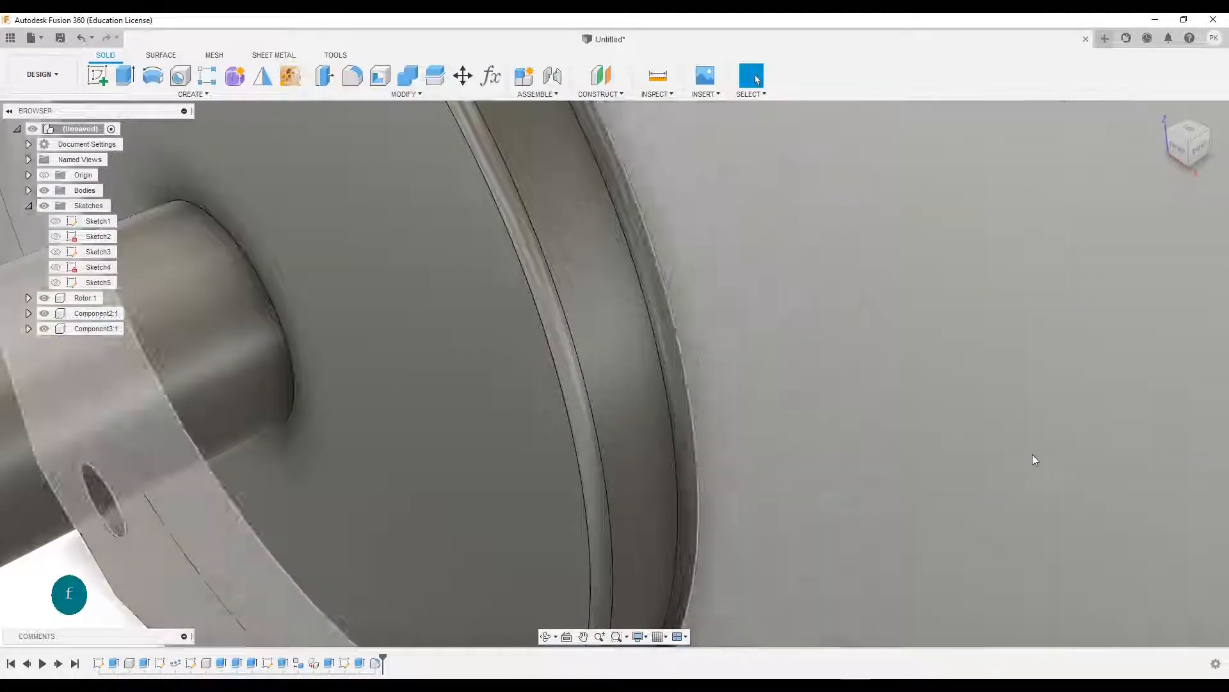
scroll(1045, 449, down, 5)
click(1161, 112)
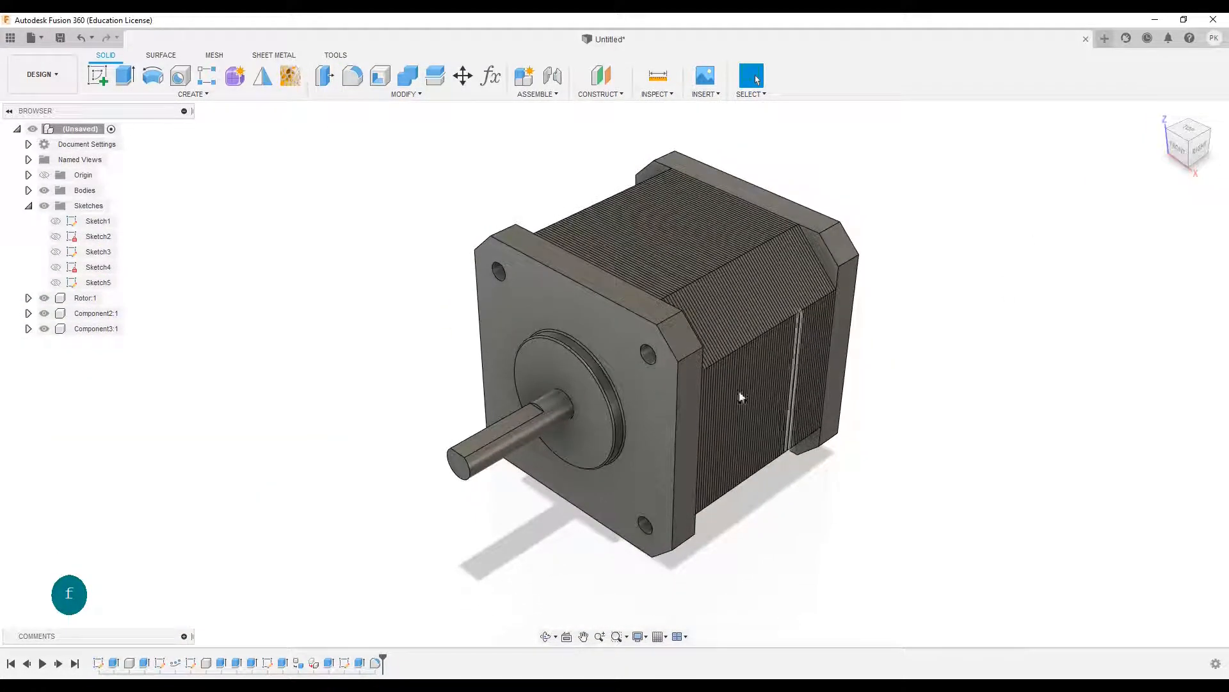
- Apply the Aluminum - Bead Blasted appearance to the front end plate and Aluminum - Brushed Radial to the rear one
key(a)
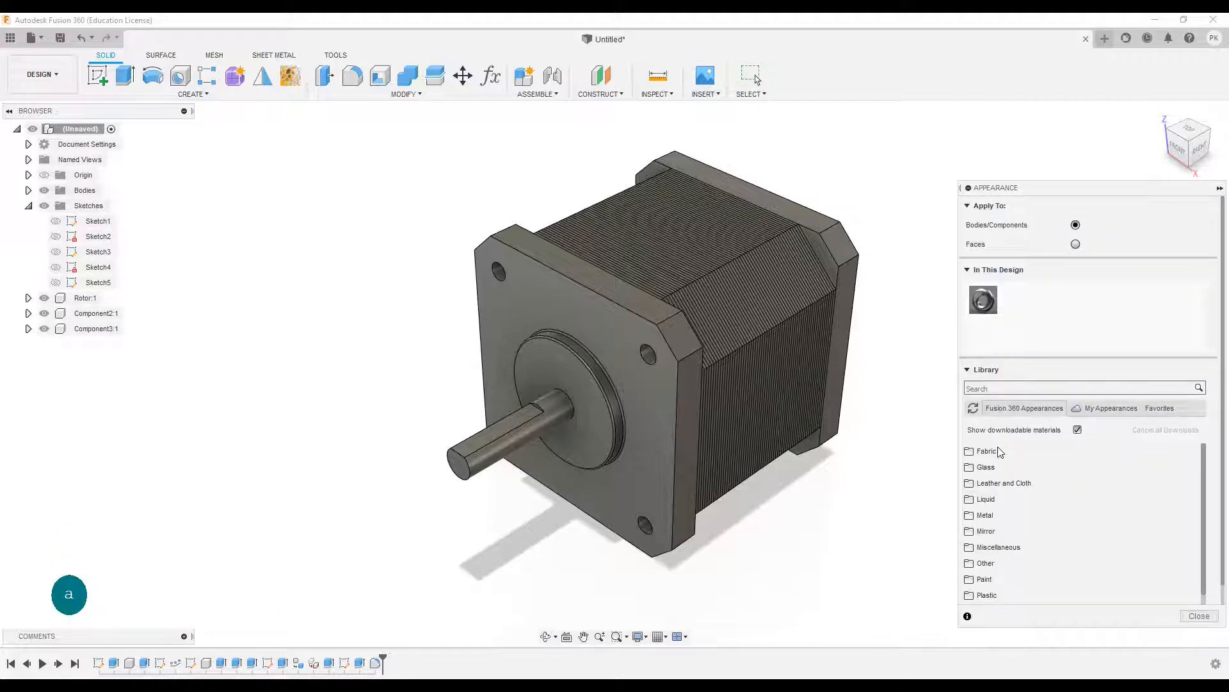
scroll(1033, 456, down, 2)
scroll(1033, 456, up, 2)
click(1024, 515)
scroll(1023, 514, down, 1)
click(1025, 483)
scroll(1032, 505, down, 3)
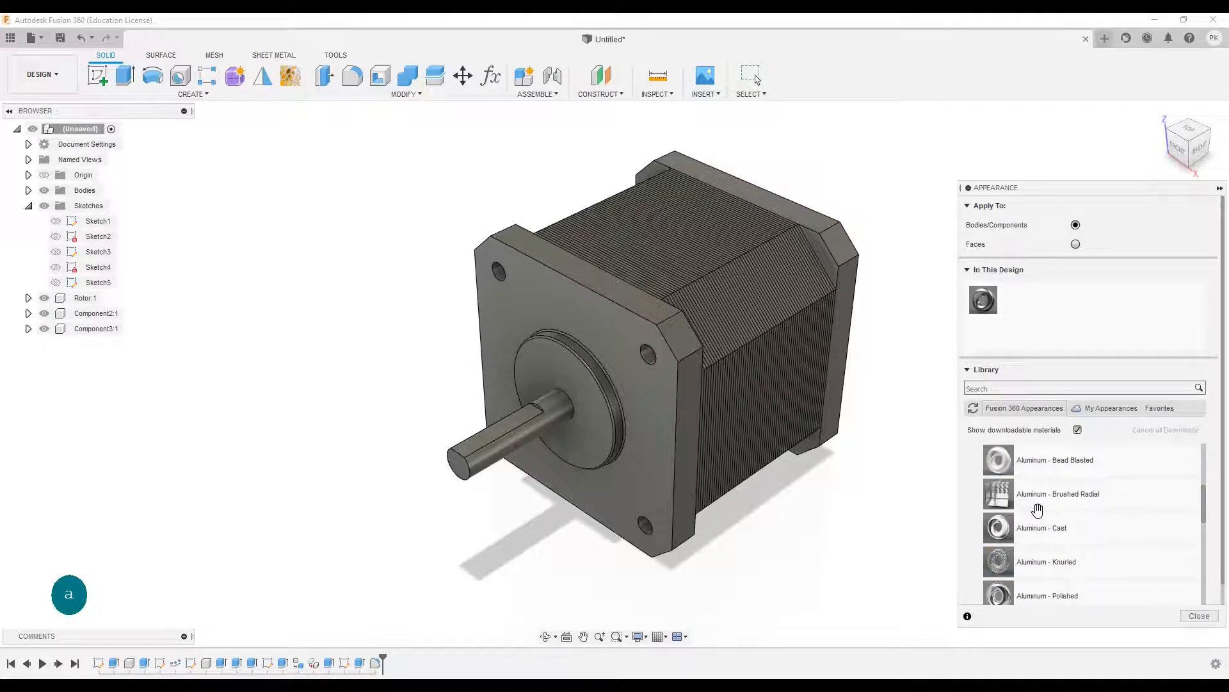
drag(1050, 460, 666, 461)
mouse_move(1101, 495)
mouse_down()
mouse_move(905, 376)
mouse_move(865, 285)
mouse_up()
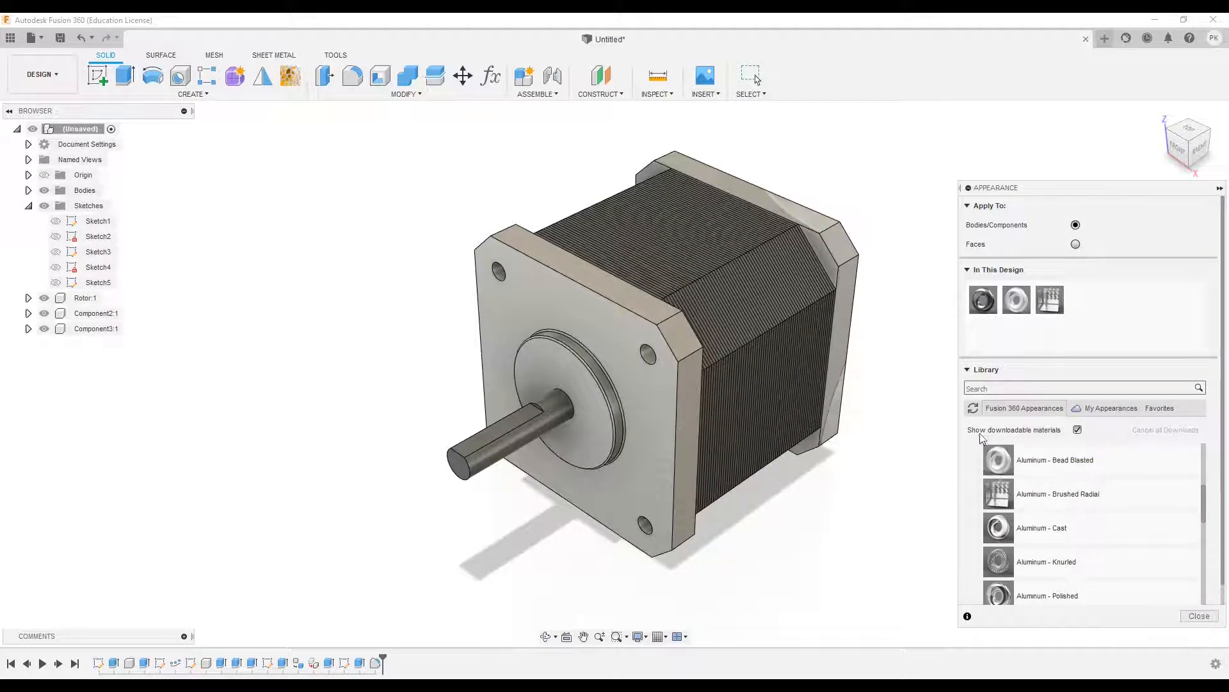
- Hide both end plates and apply the Stainless Steel - Polished appearance to the rotor
click(48, 330)
click(45, 328)
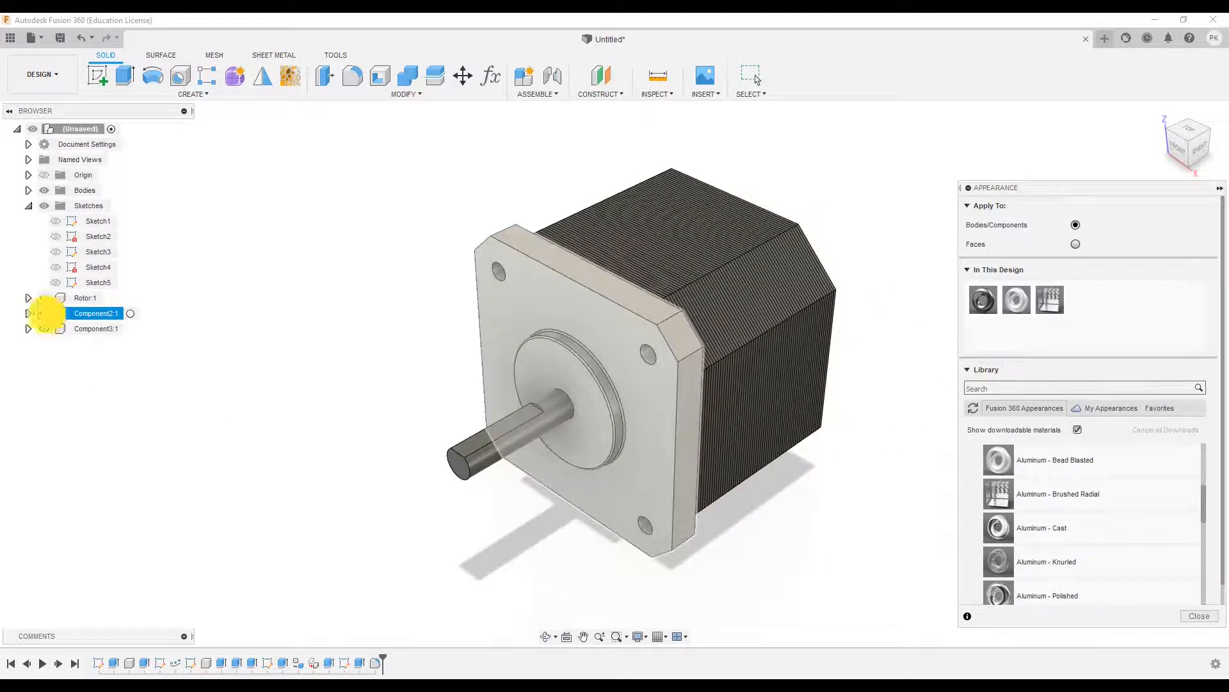
click(45, 313)
scroll(1041, 496, up, 5)
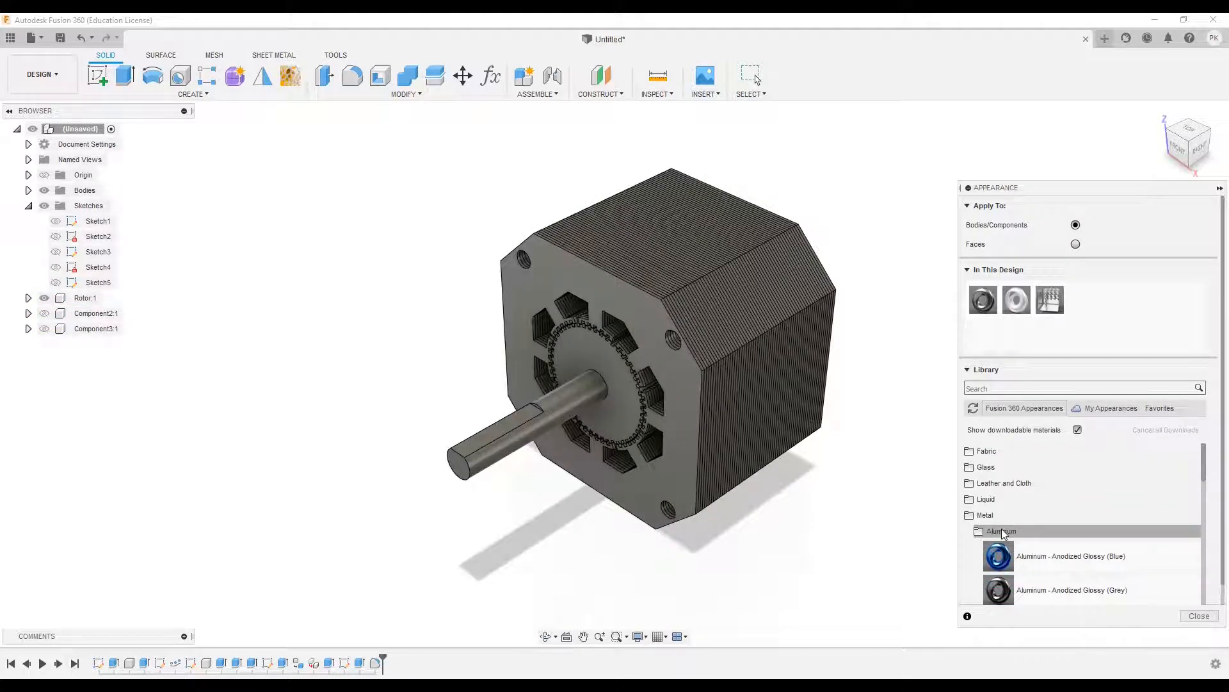
click(1002, 530)
scroll(1031, 540, down, 3)
scroll(1031, 539, down, 2)
click(1020, 501)
scroll(1051, 517, down, 1)
drag(1095, 543, 607, 407)
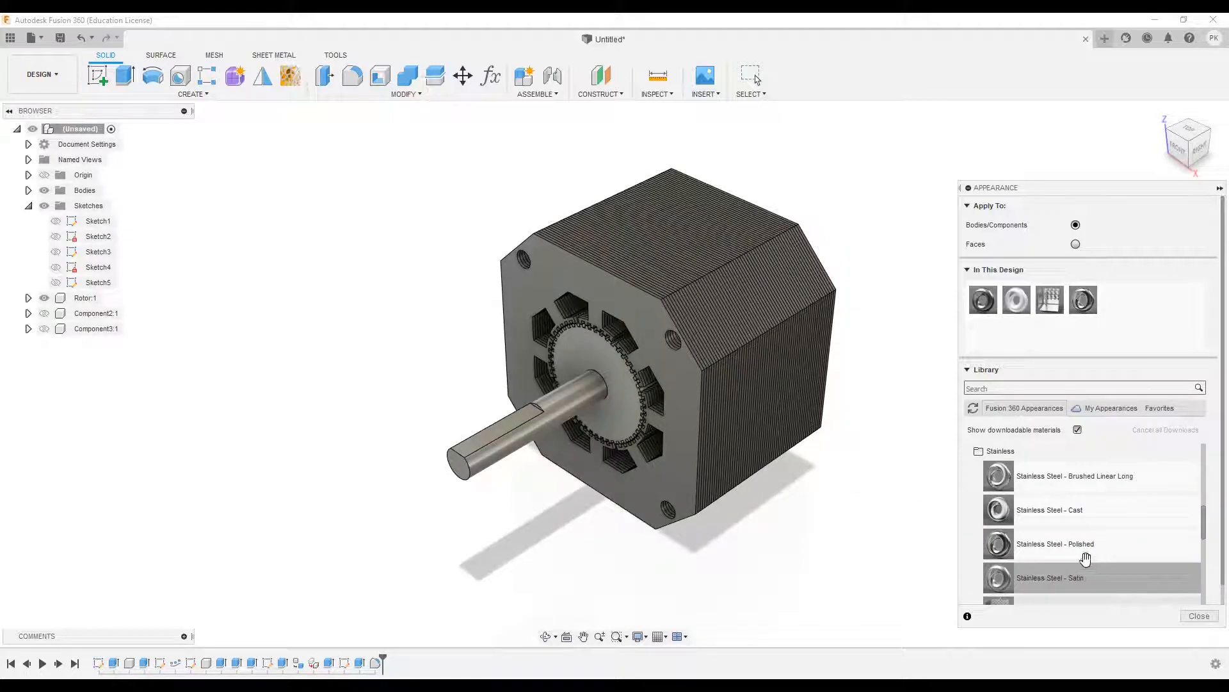
- Apply the Powder Coat - Rough (Dark Grey) paint appearance to all stator plate bodies
scroll(1082, 550, up, 4)
scroll(1021, 525, down, 3)
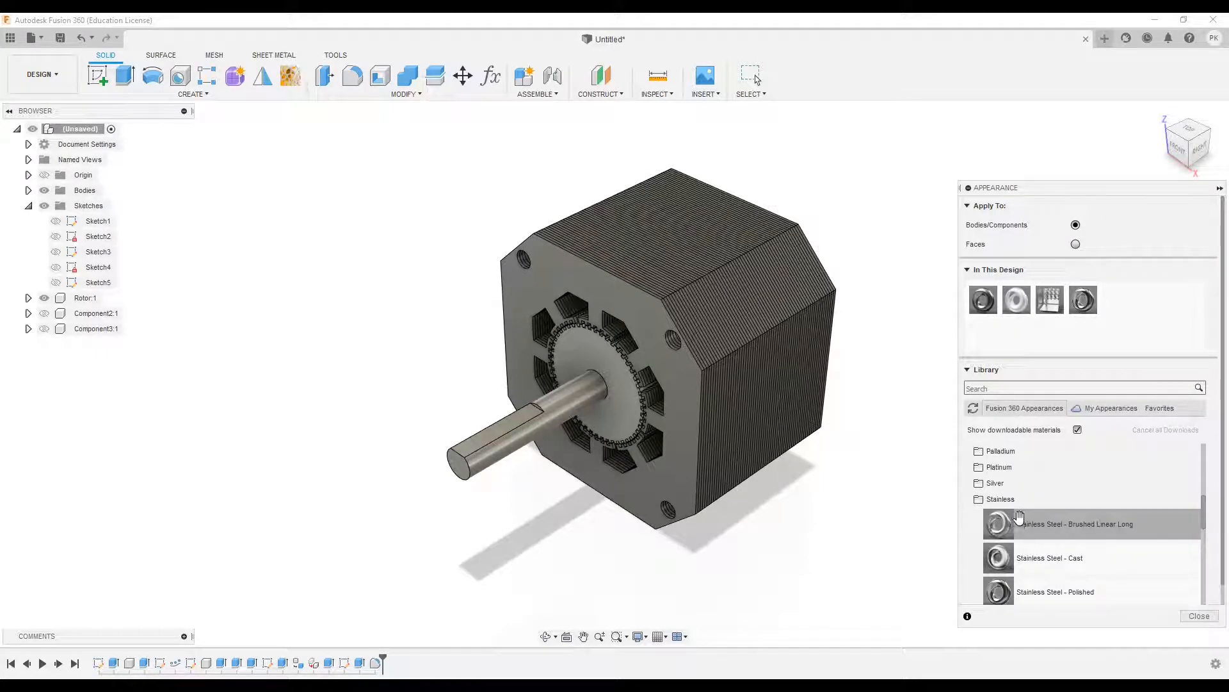
click(1010, 502)
scroll(1027, 535, down, 3)
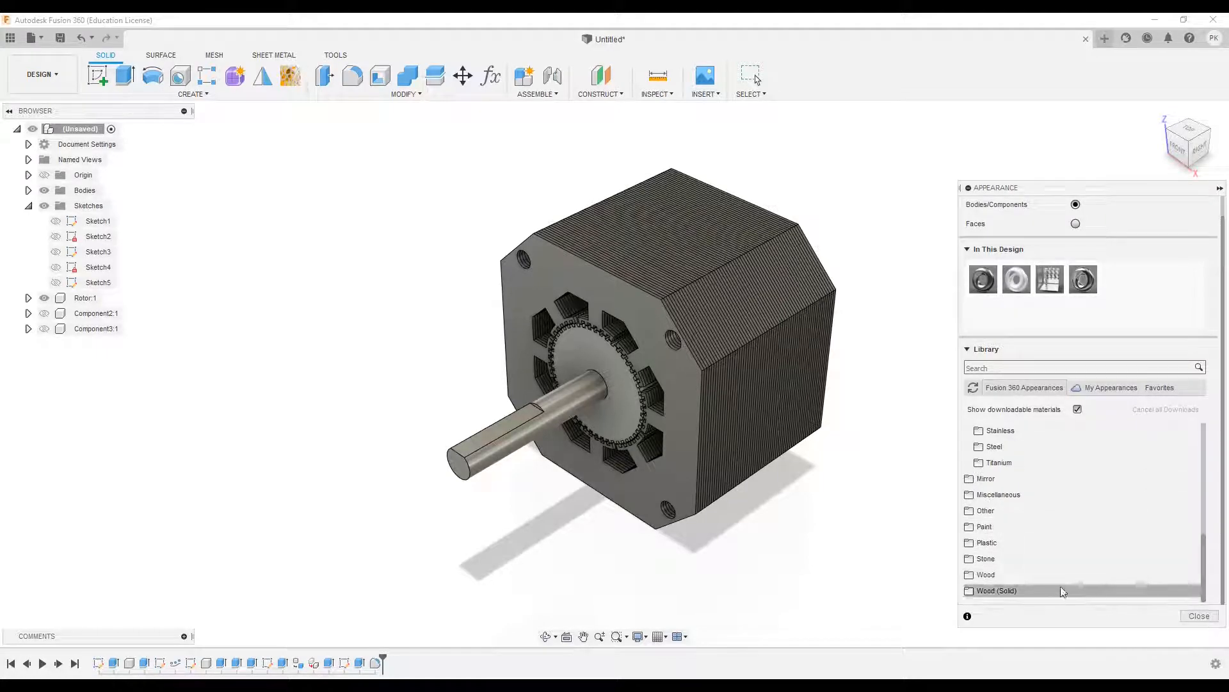
click(989, 527)
scroll(999, 538, down, 1)
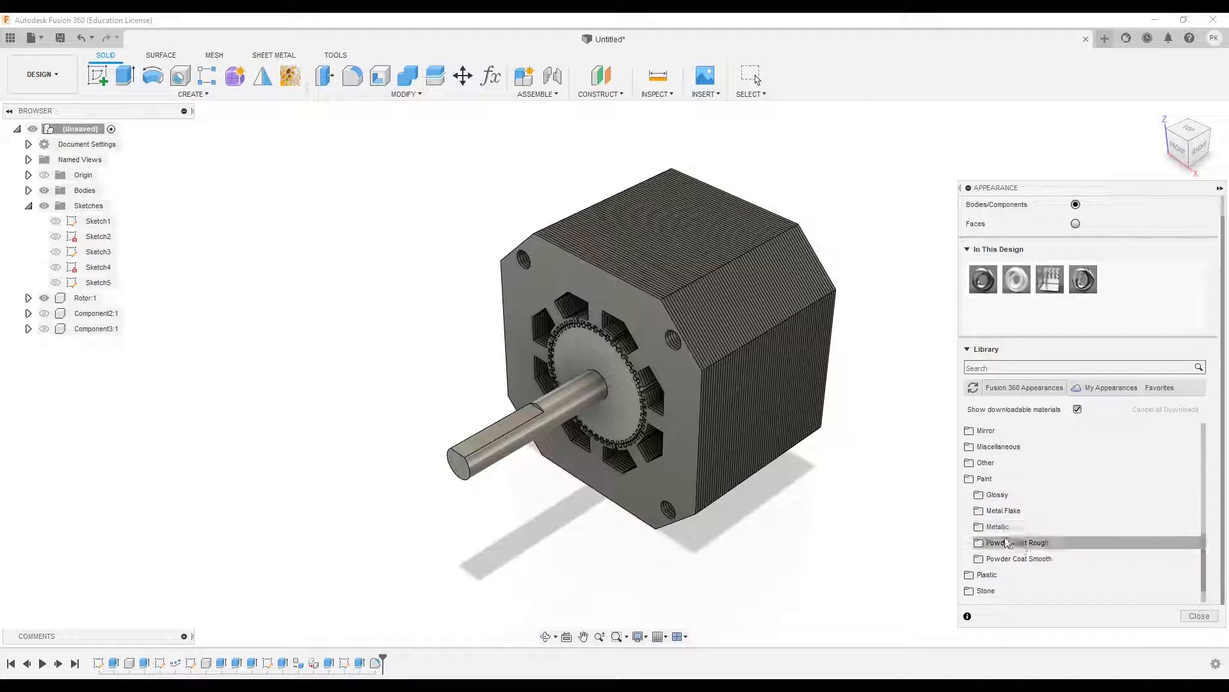
click(1024, 543)
scroll(1046, 551, down, 3)
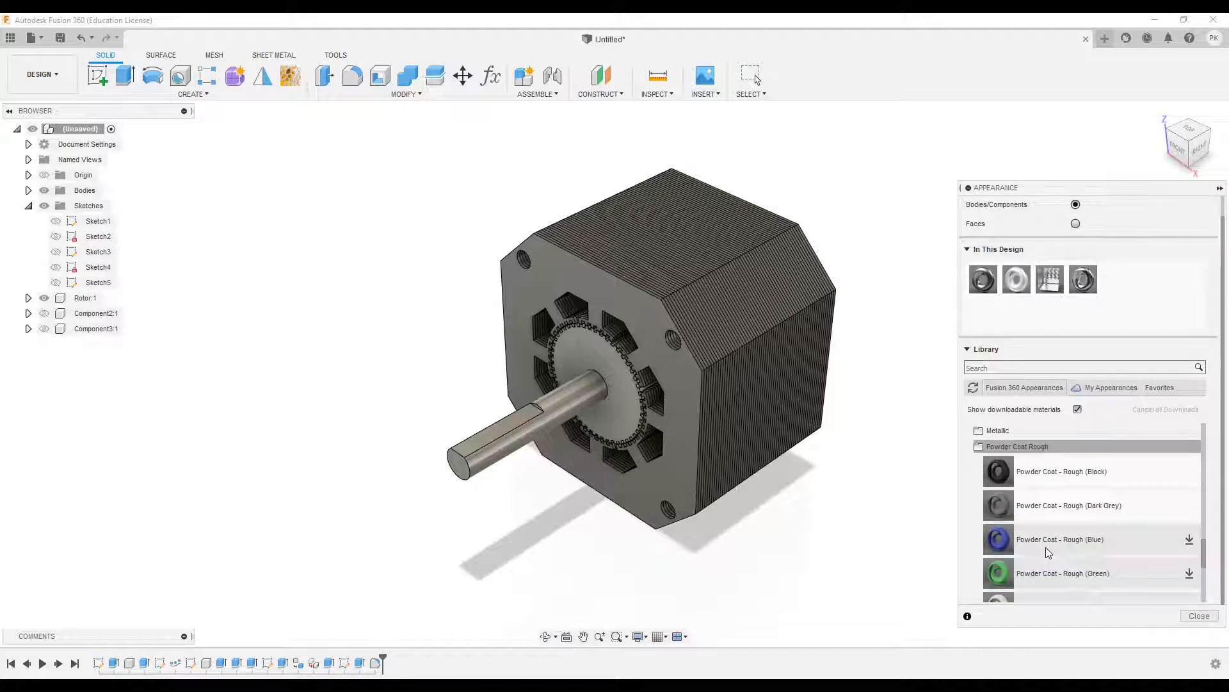
drag(1078, 505, 79, 186)
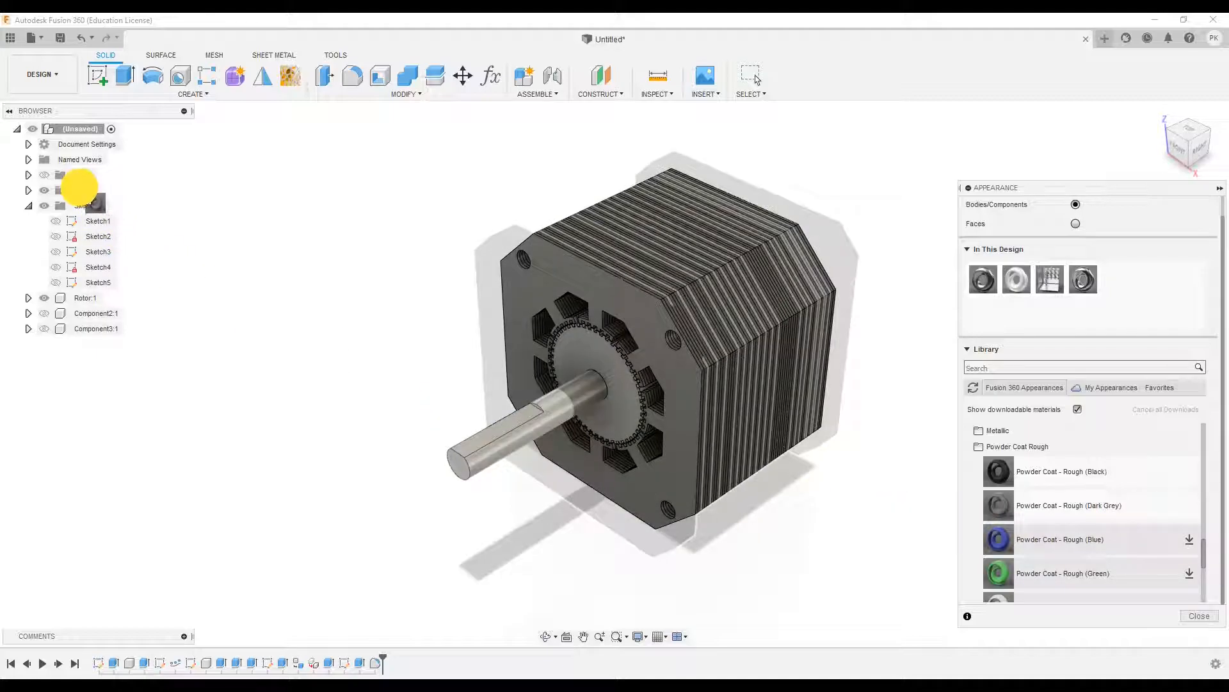
click(626, 361)
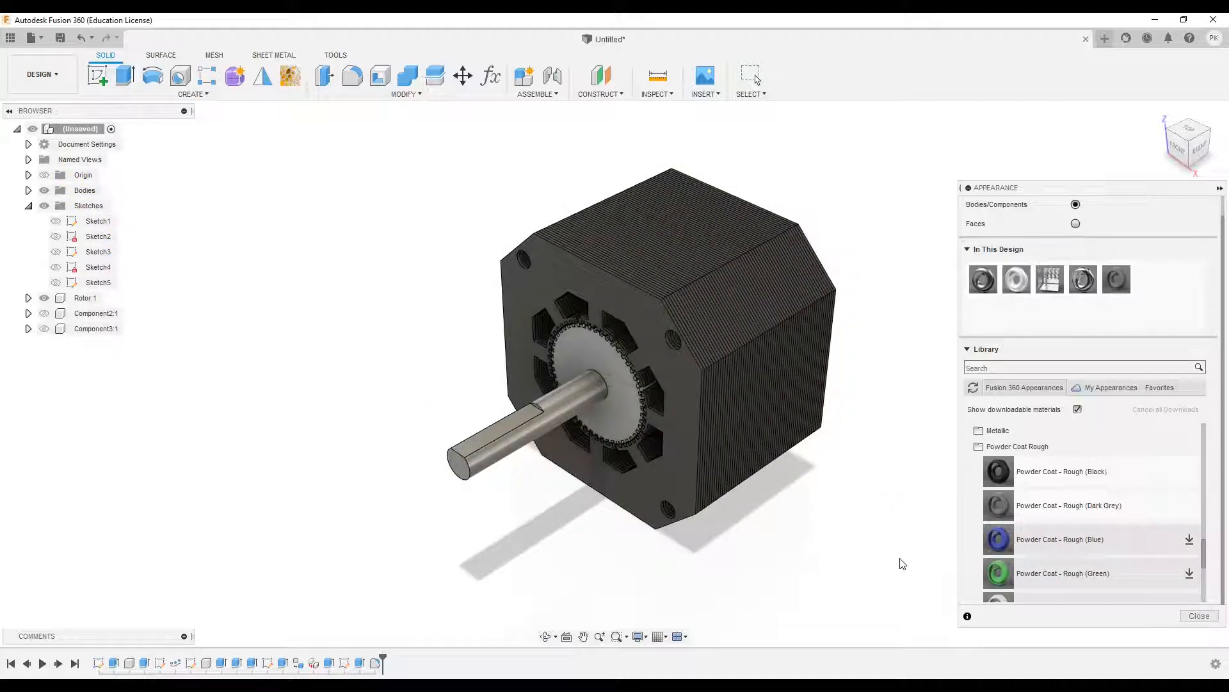
- Finish assigning appearances and show both end plates again
click(45, 328)
click(44, 313)
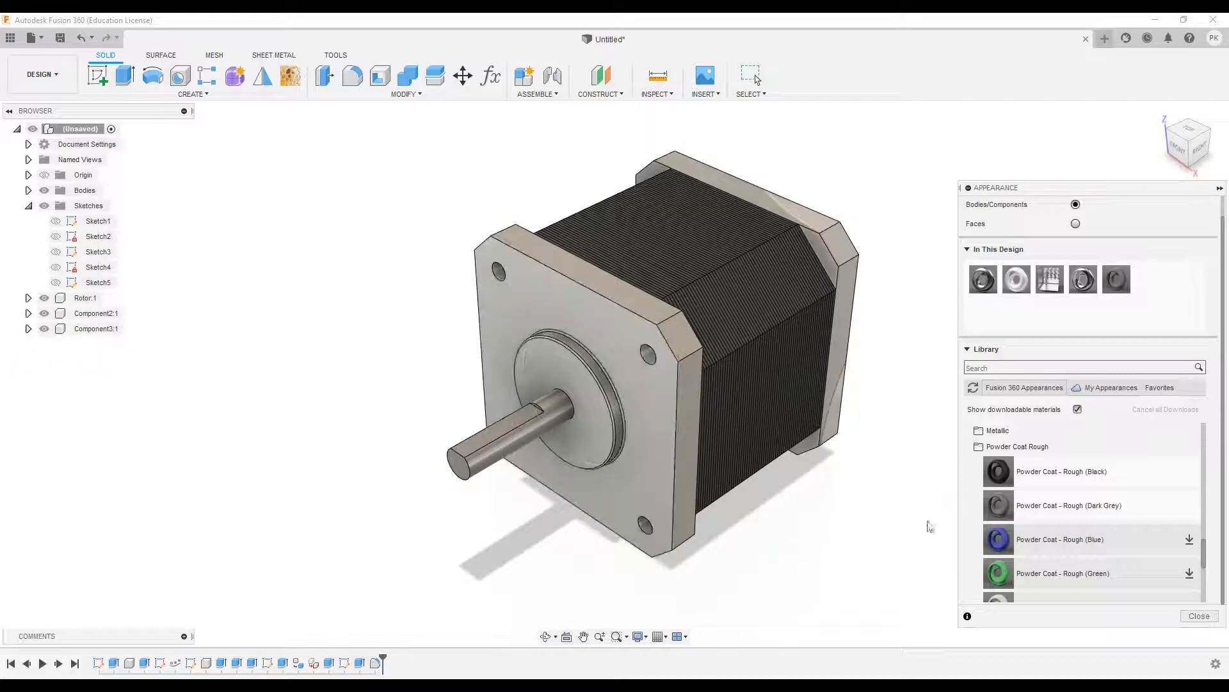
click(1197, 614)
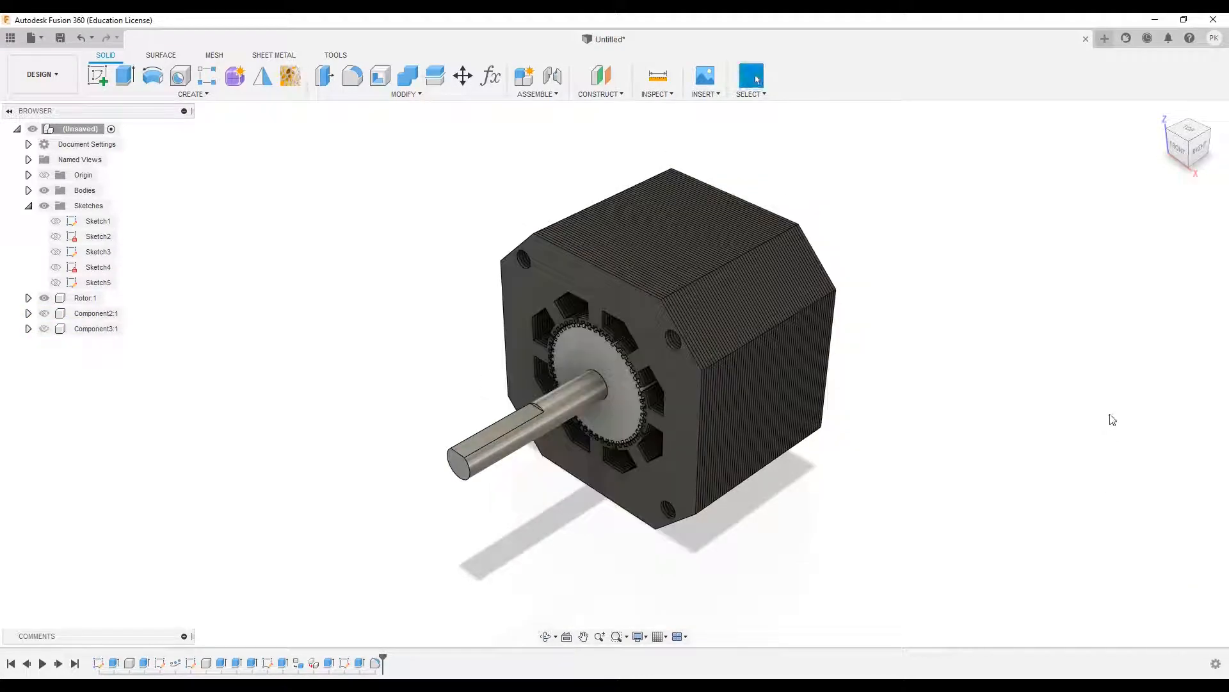
click(45, 313)
click(44, 328)
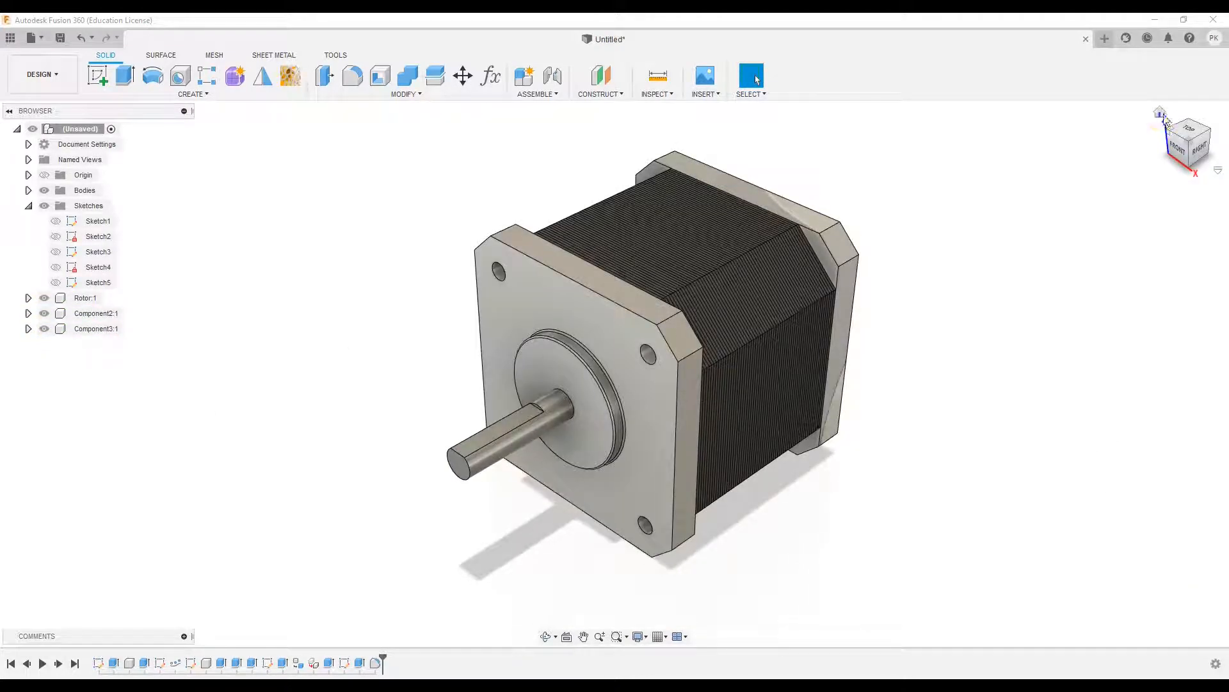